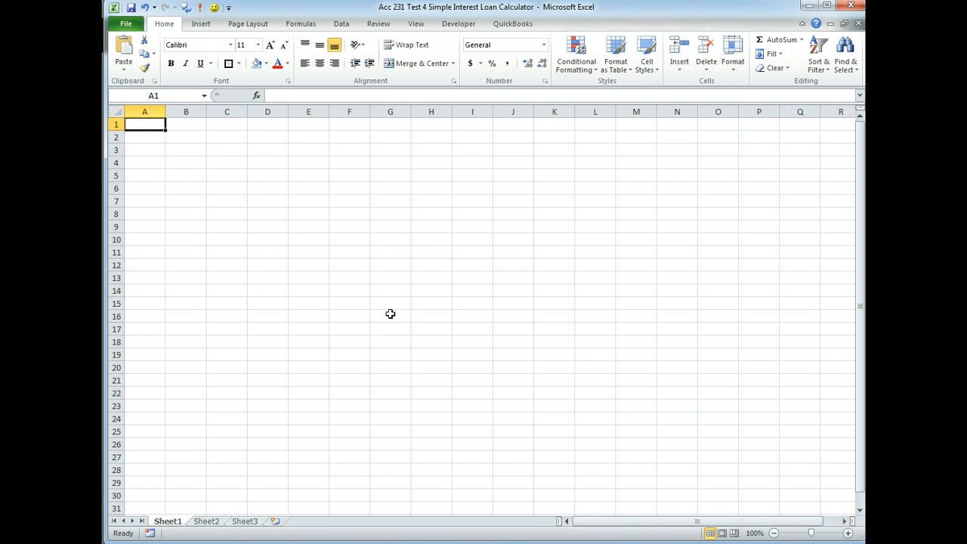
Enter the bold, underlined title "Simple Interest Loan Calculator" in cell A1
key(ctrl+u)
key(ctrl+b)
text(S)
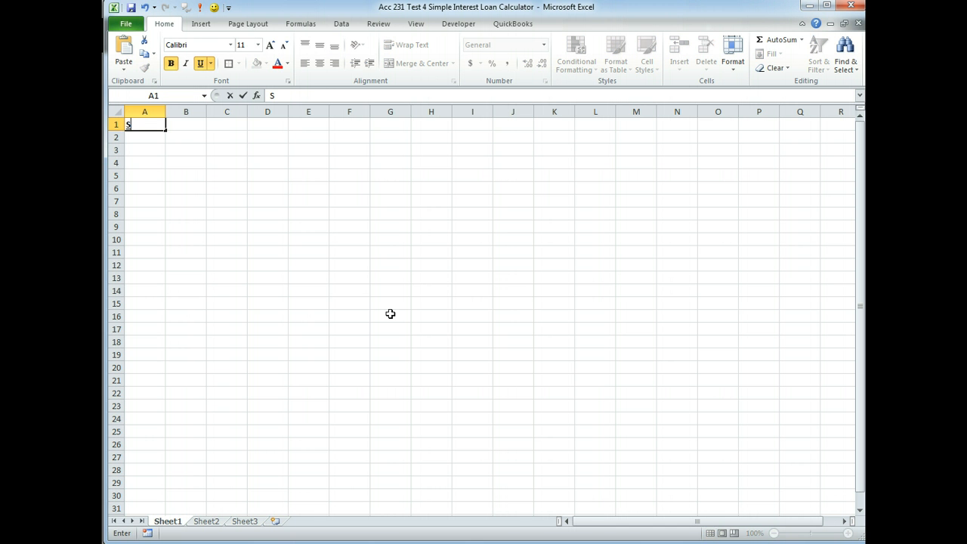
text(imple Intere)
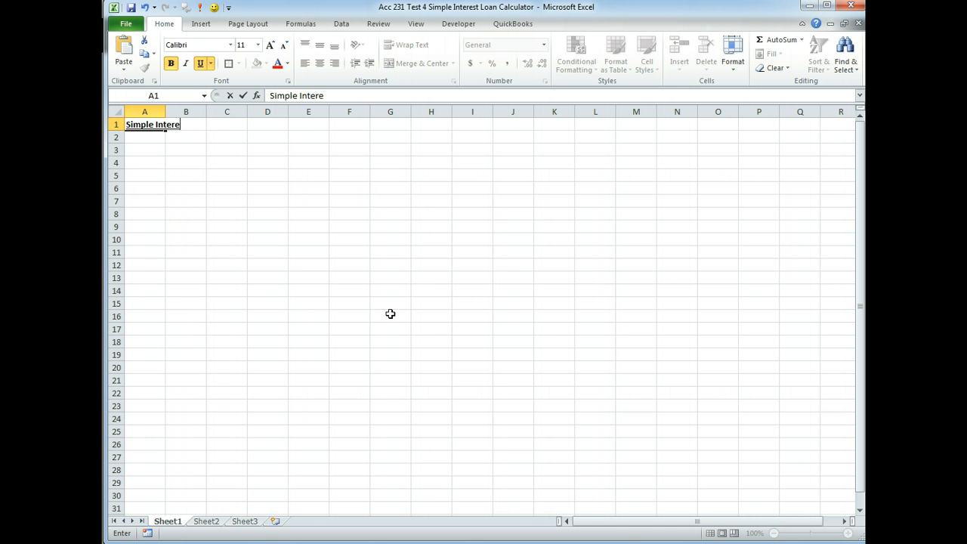
text(st Loan Calculator)
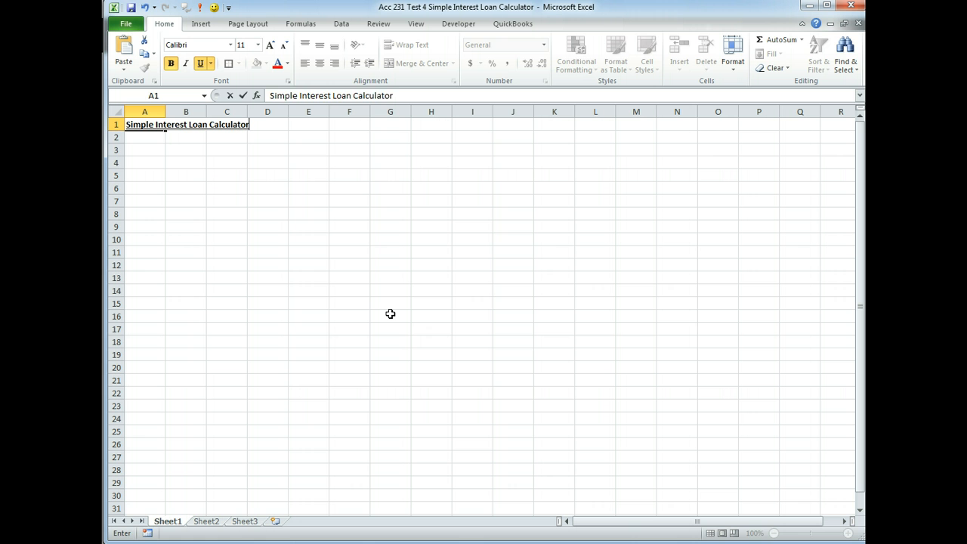
key(Return)
Enter "Prepared by" with the preparer's full name in A2 and "Prepared on January 11, 2013" in A3
text(Prepared by)
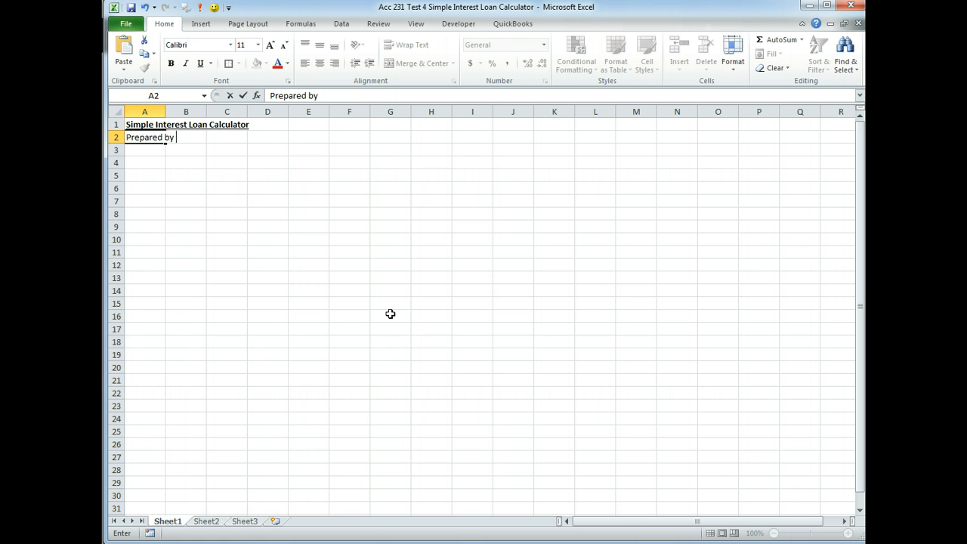
text( J. Brian Watkins)
key(Return)
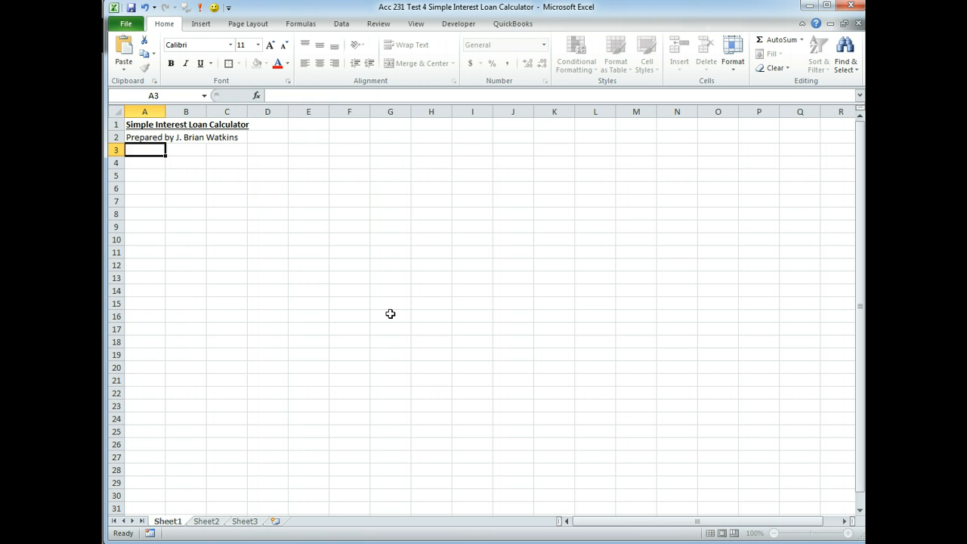
text(Prepared on Janu)
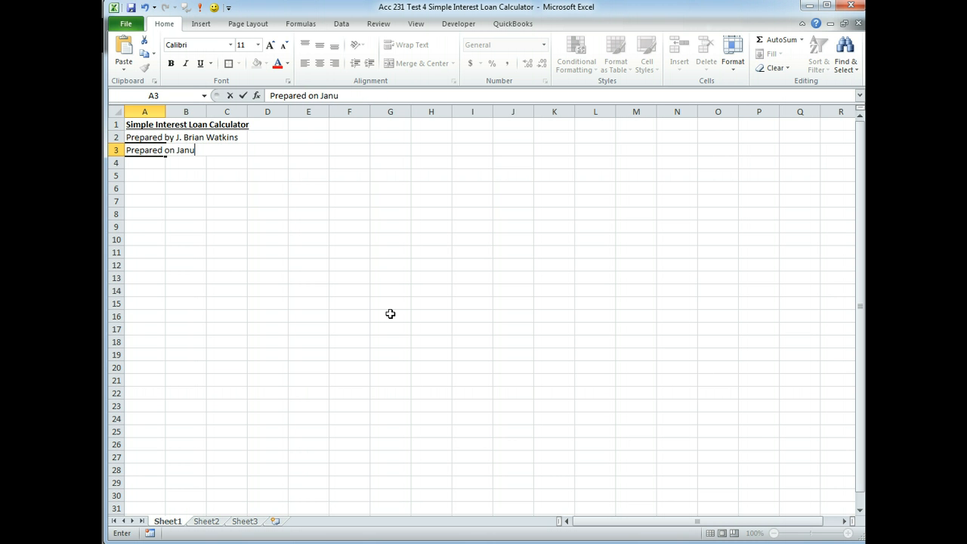
text(ary 11, 2013)
key(Return)
Write in A4 the purpose: a schedule of payments on a simple interest loan of any amount and rate over a user-selected number of years
text(P)
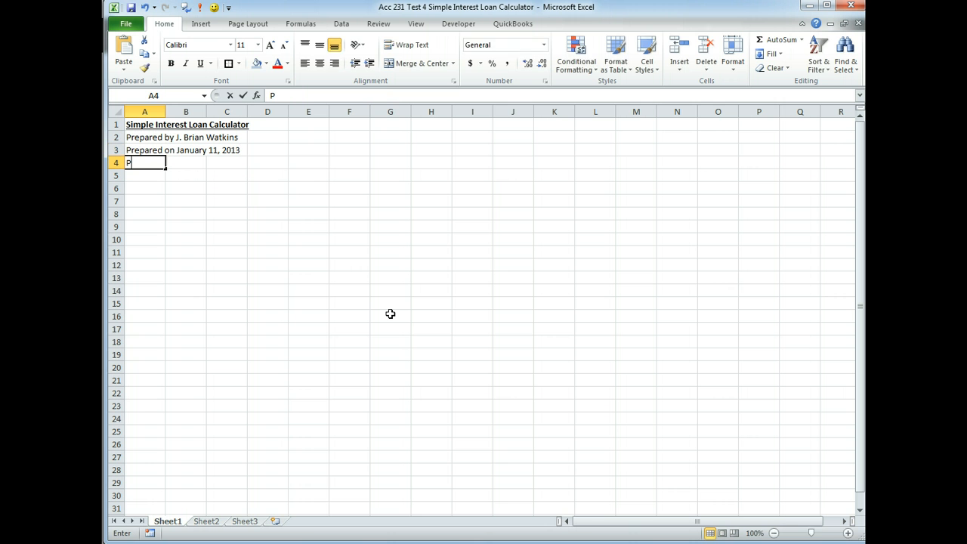
text(urpose:  This )
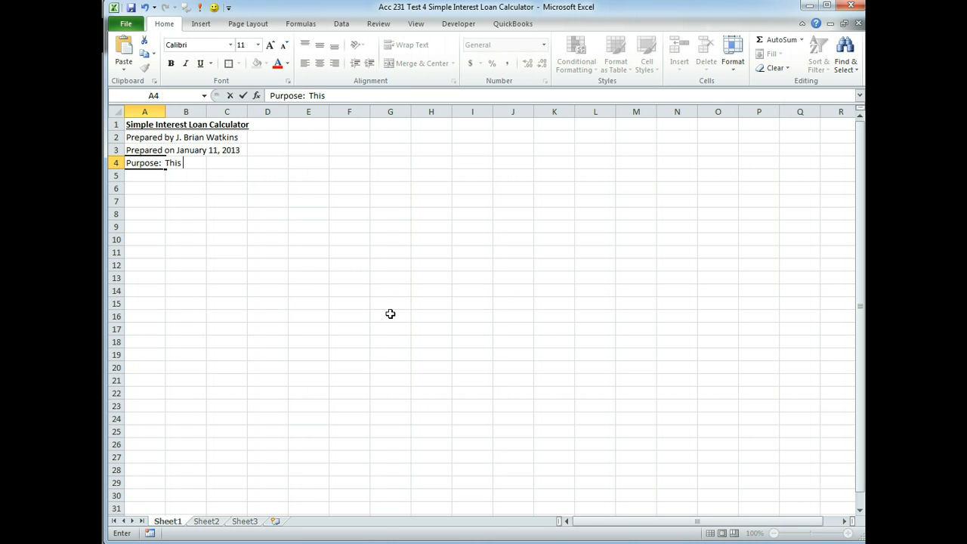
text(spreadhseet wi)
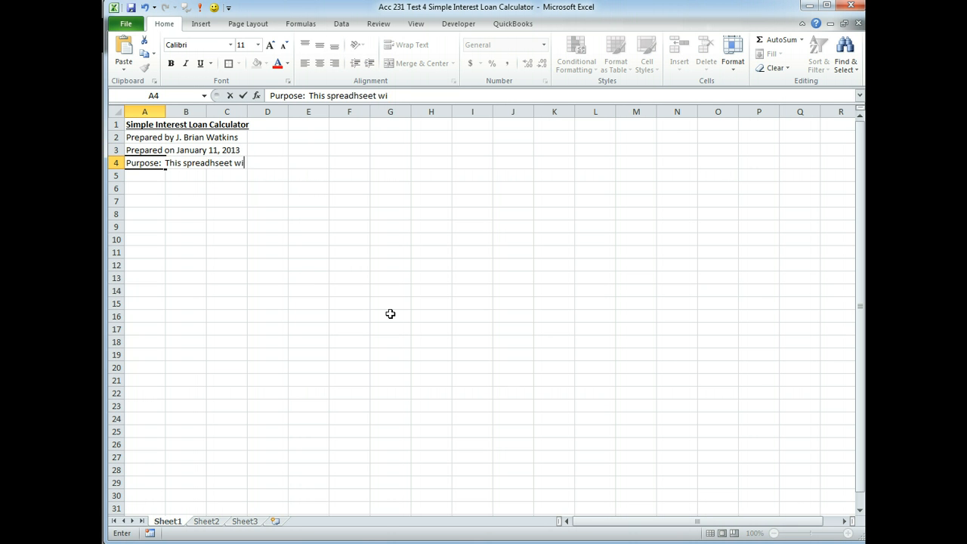
text(ll produce a sche)
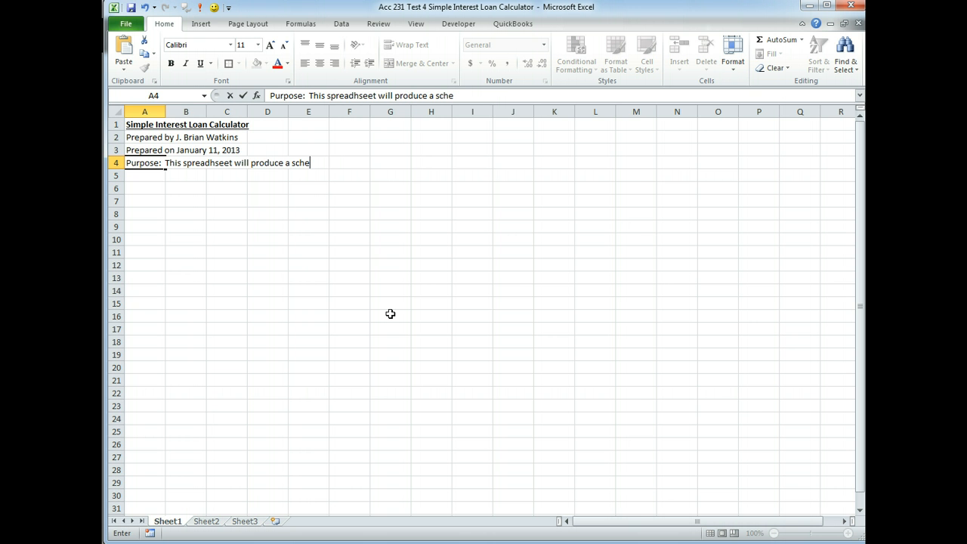
text(dule of payments ma)
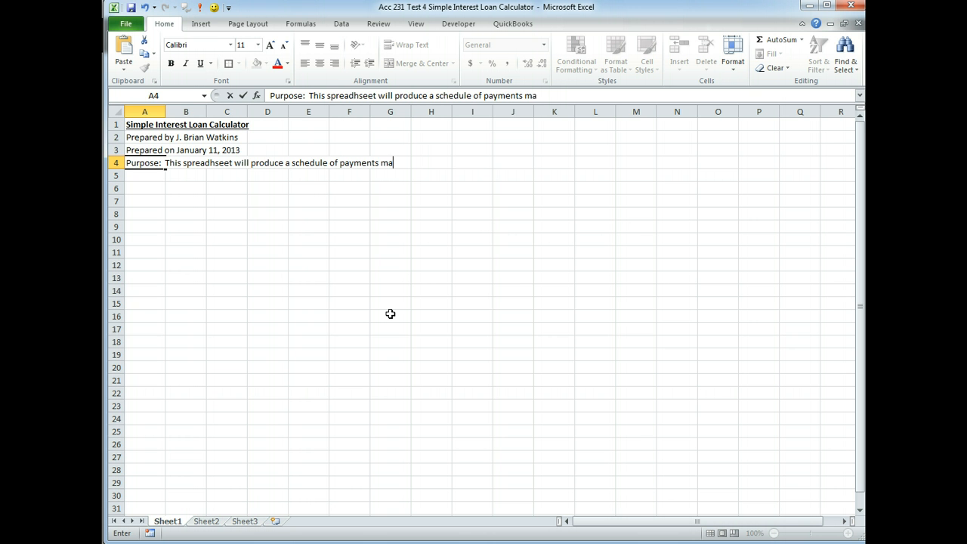
text(de on a simple inter)
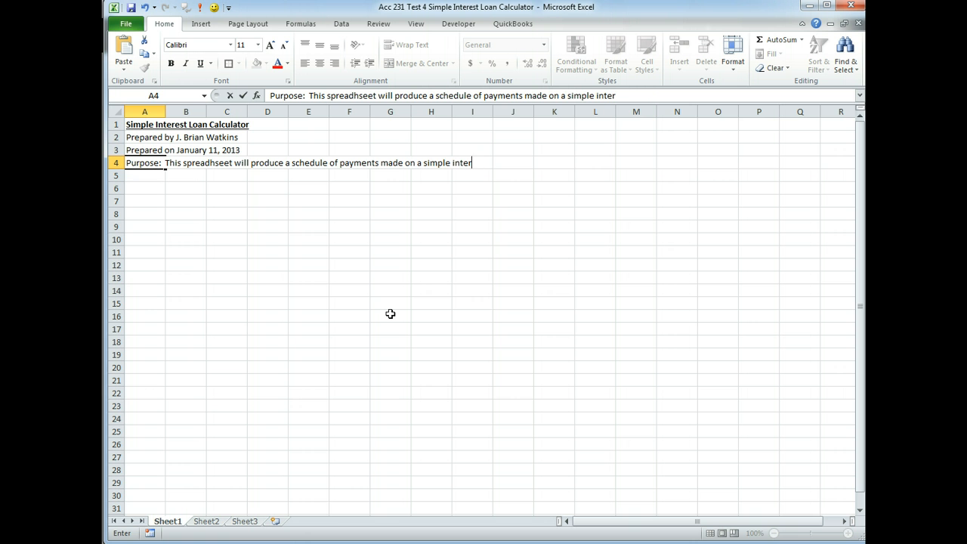
text(est loan of any amou)
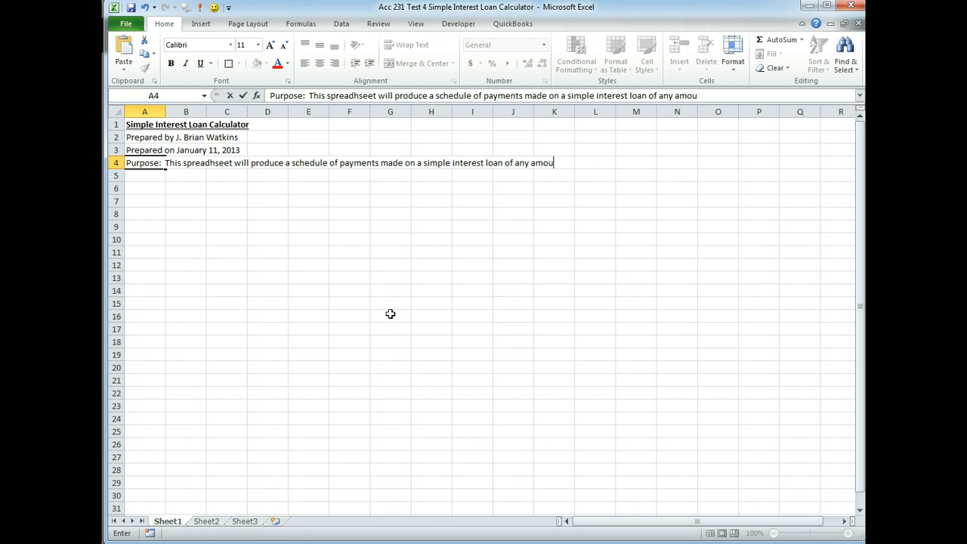
text(nt and any rate over a user-)
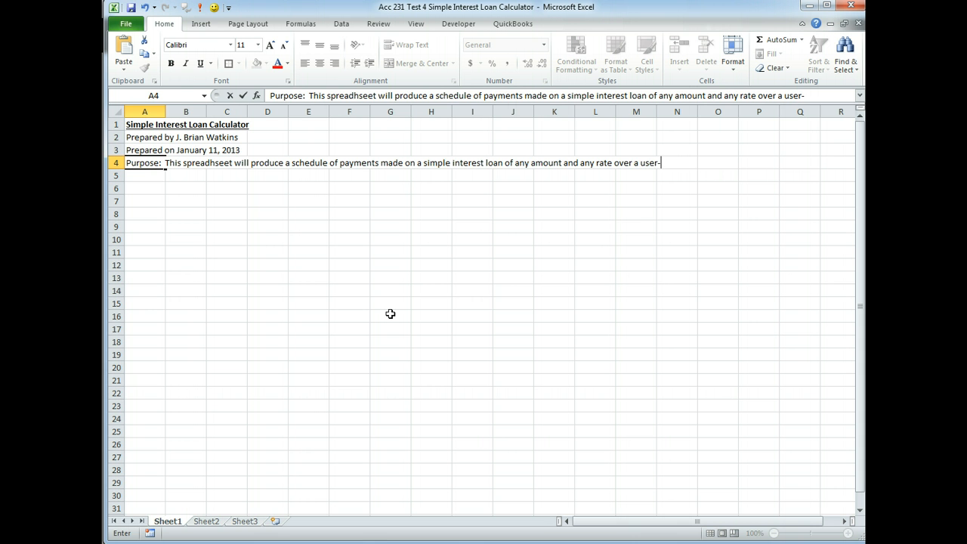
text(selected numb)
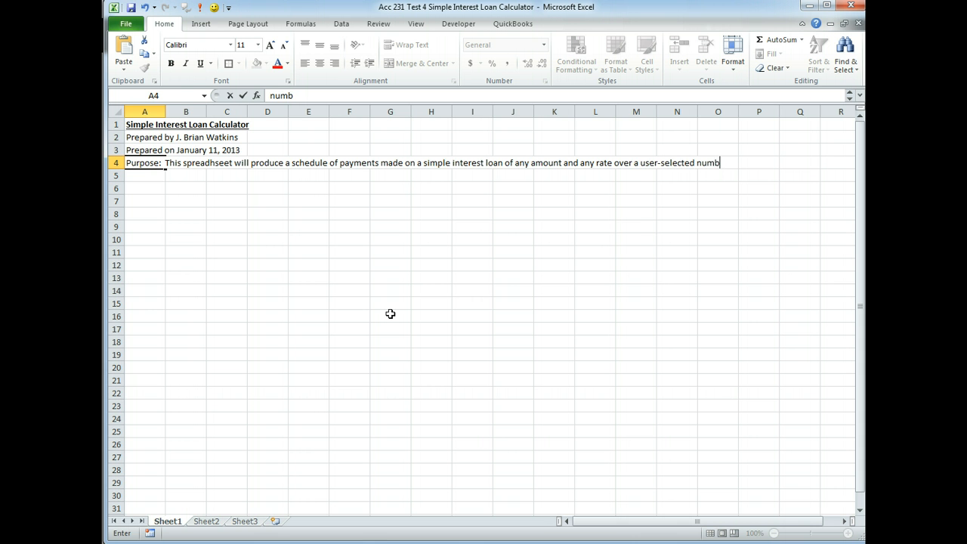
text(er of years.  It)
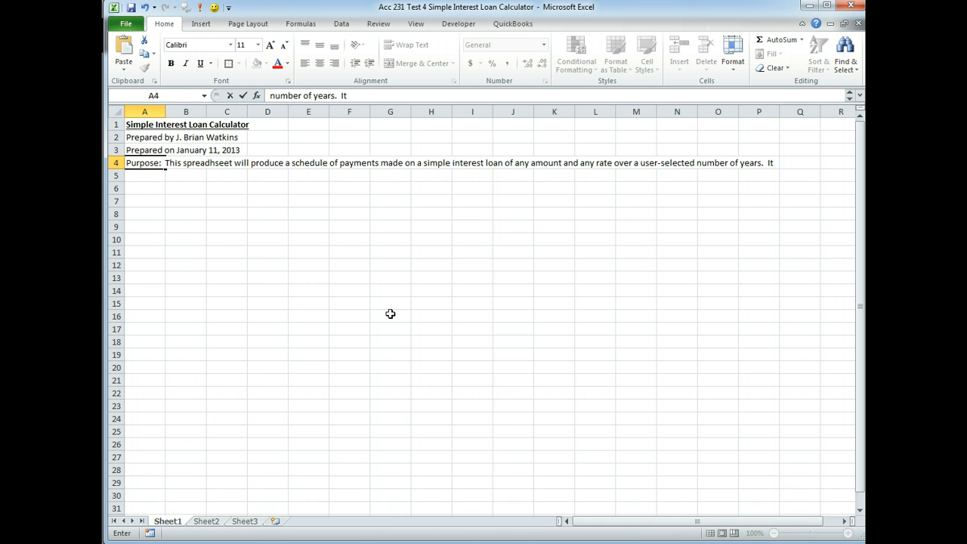
Complete the A4 purpose with the assumption that the user pays all accrued interest each month and repays the principal in the loan's last month
text( will assume that)
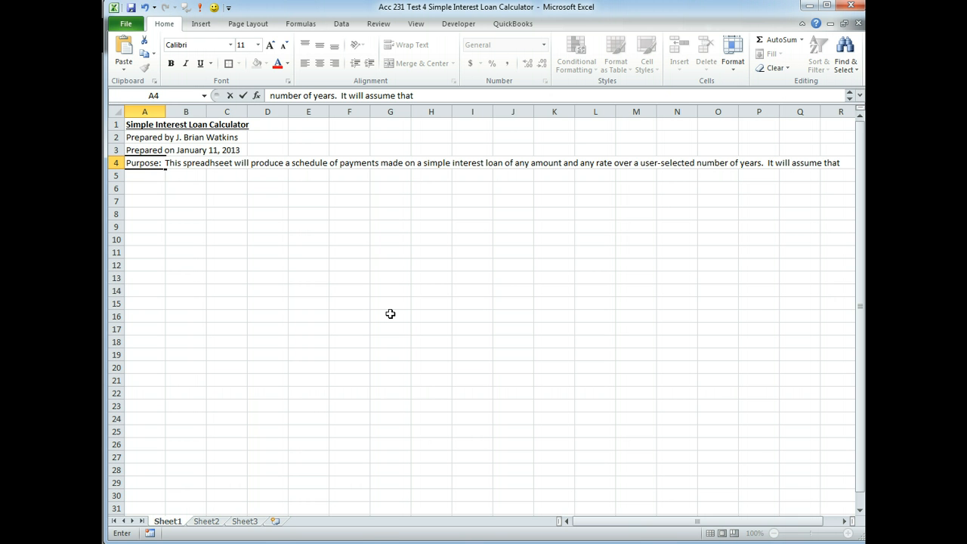
text( each month)
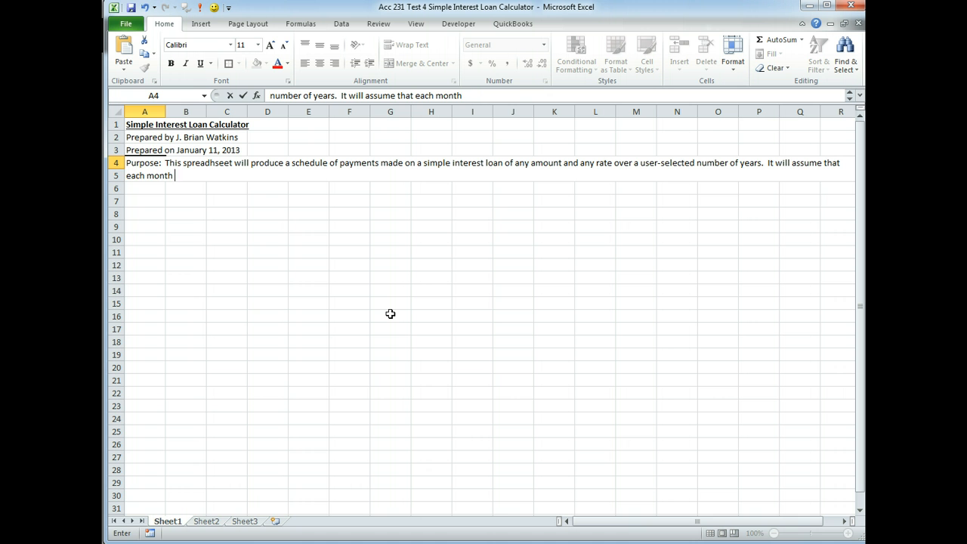
text( the user will pay)
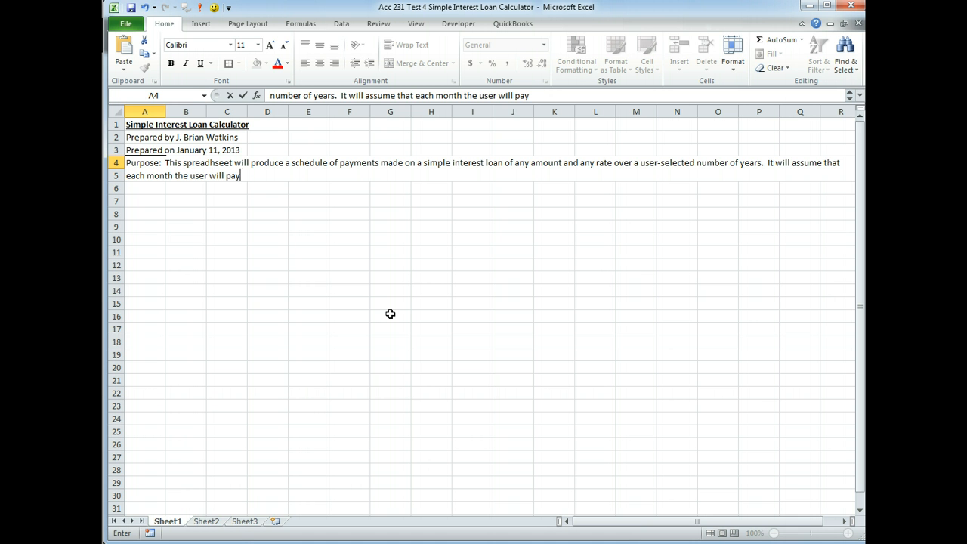
text( all accrued)
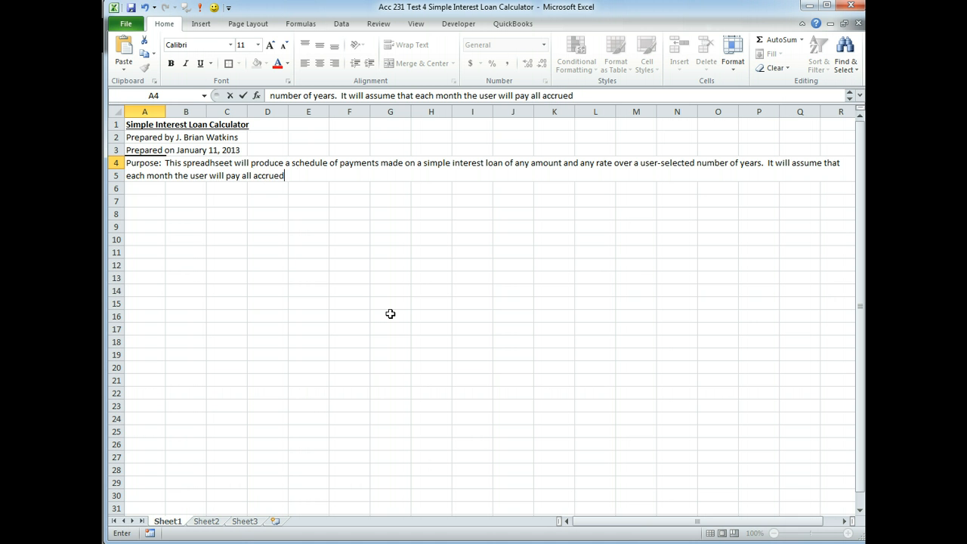
text( interest and that the principal )
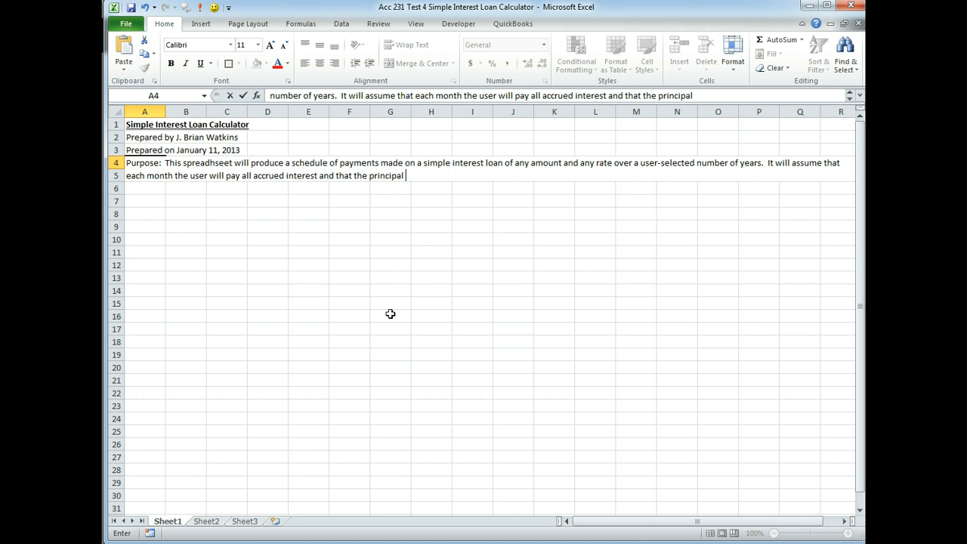
text(will be repaid in th)
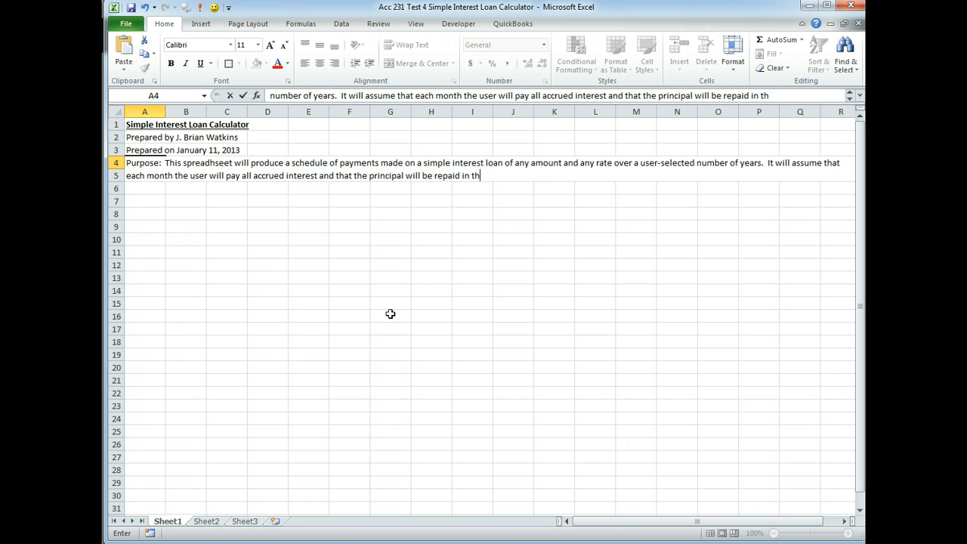
text(e last month of)
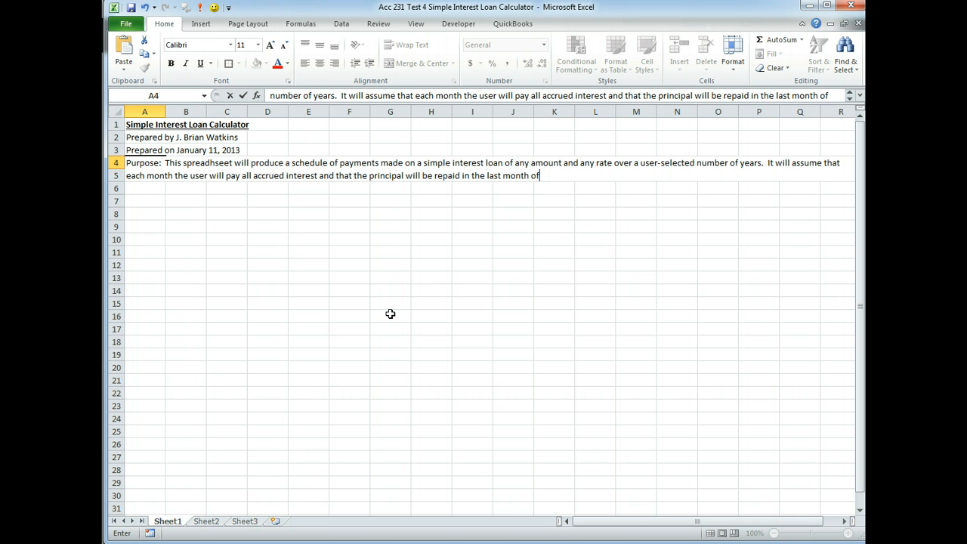
text( the loan.)
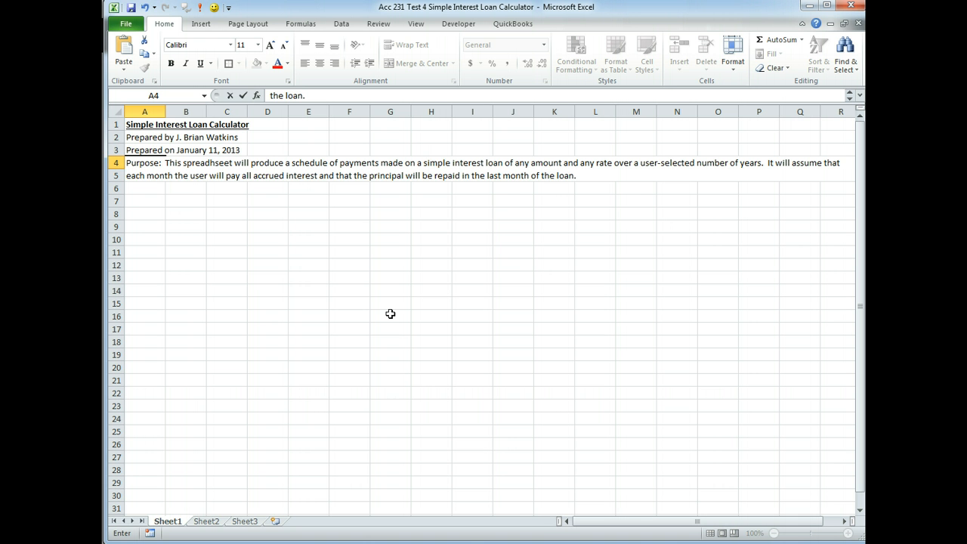
key(Return)
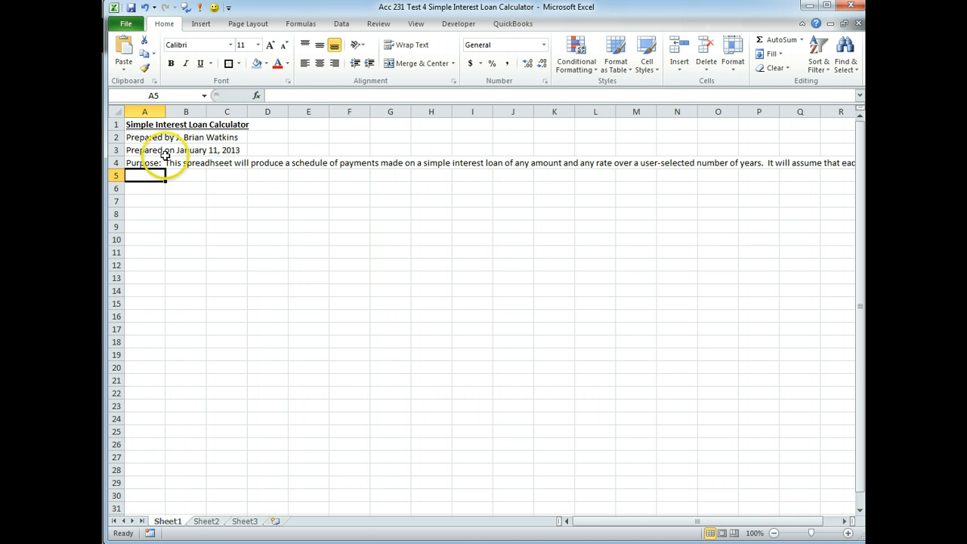
Merge A4:G4, wrap the purpose text and align it to the top left of the merged cell
drag(143, 165, 399, 162)
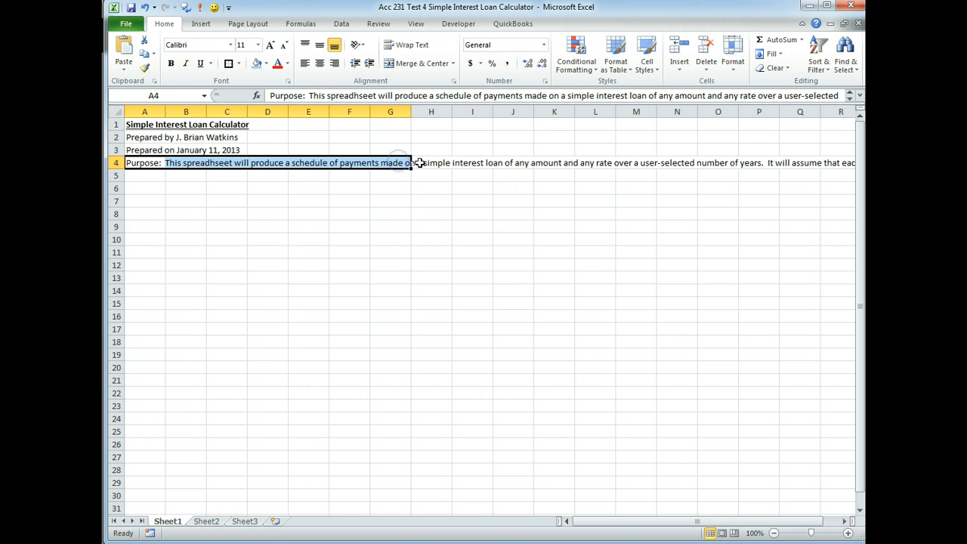
click(429, 67)
click(421, 50)
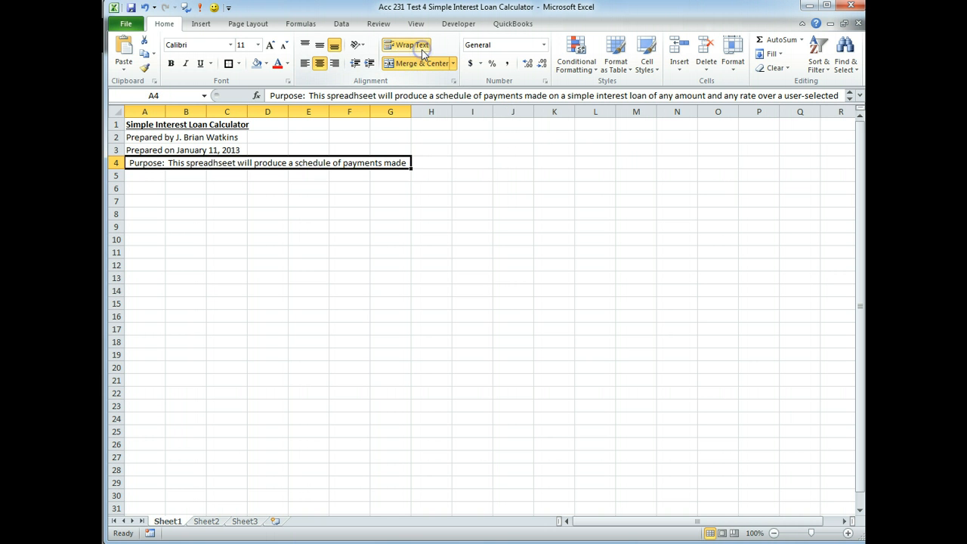
click(307, 43)
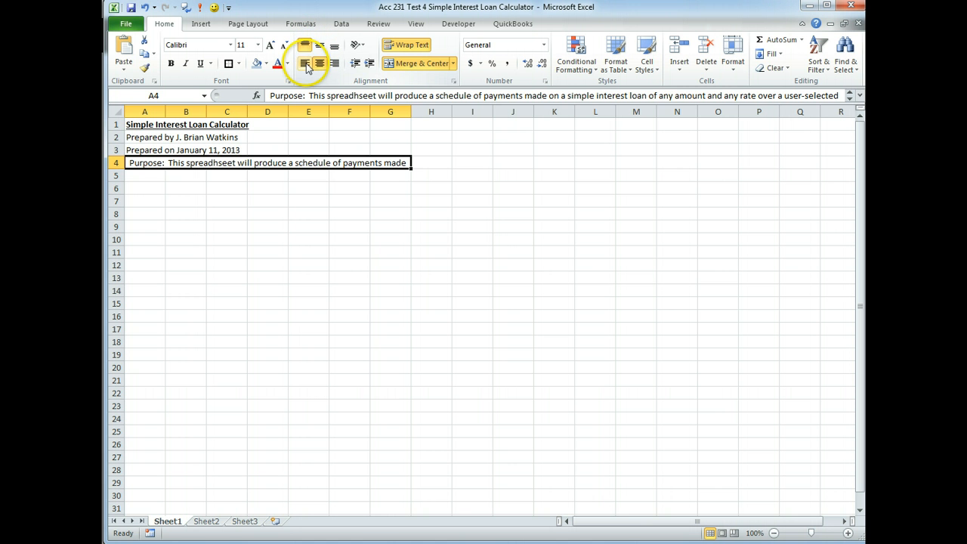
click(307, 67)
Increase the height of row 4 to fit the entire wrapped purpose paragraph
drag(115, 162, 114, 202)
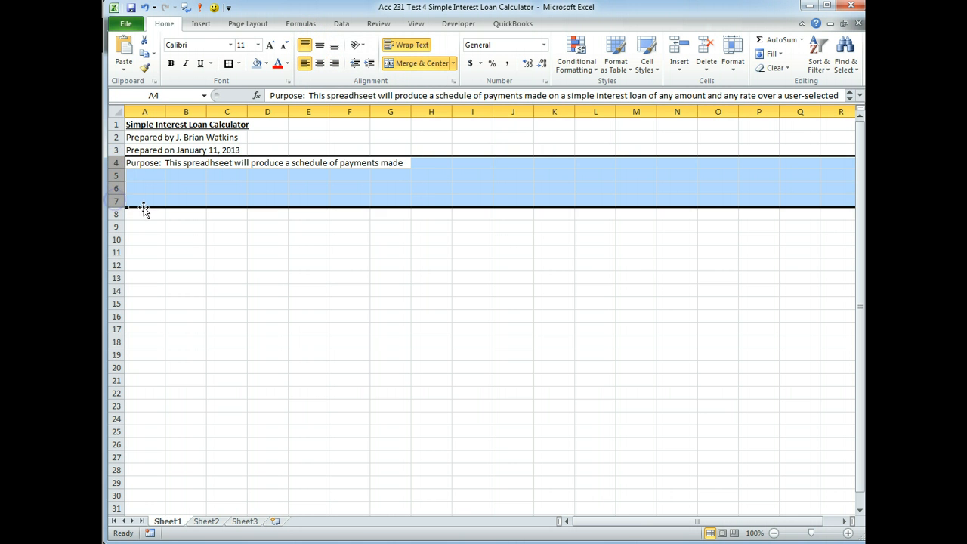
click(284, 167)
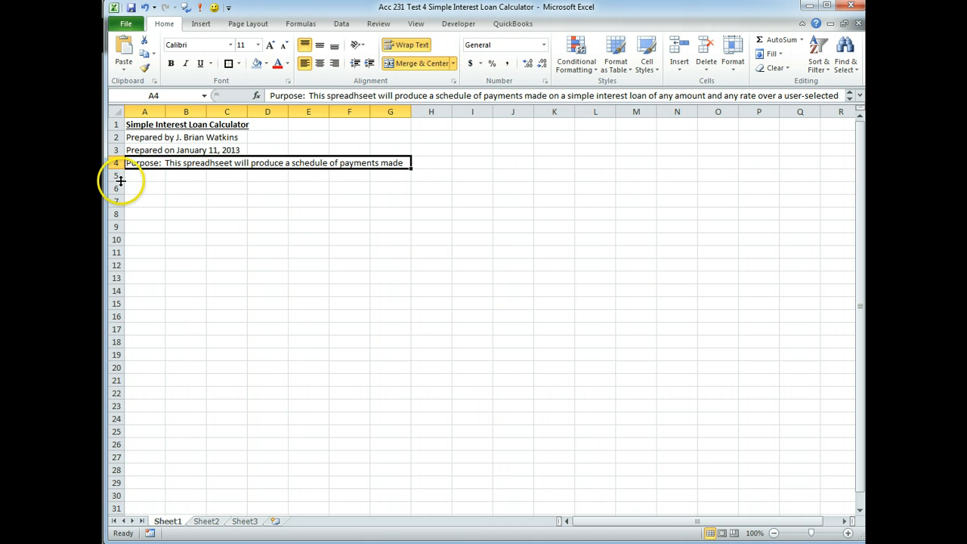
mouse_move(118, 181)
mouse_down()
mouse_move(119, 199)
mouse_move(120, 168)
mouse_move(119, 182)
mouse_up()
click(314, 198)
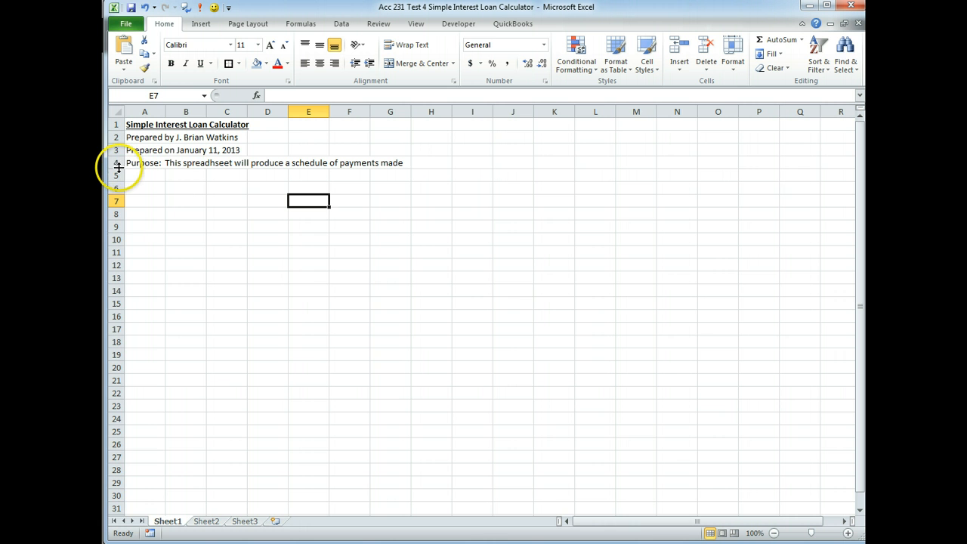
drag(119, 168, 121, 223)
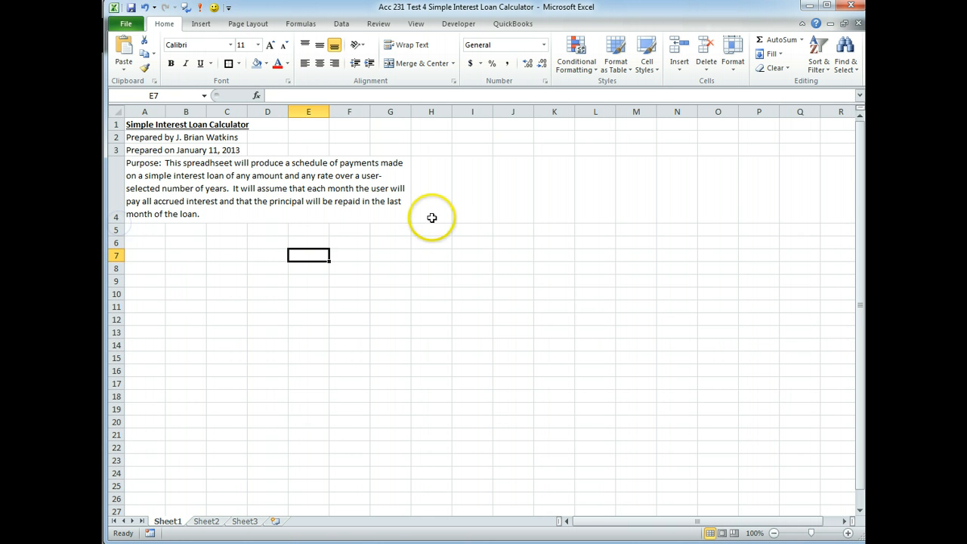
Spell-check the whole sheet and correct the misspelled word in the purpose paragraph to "spreadsheet"
click(380, 24)
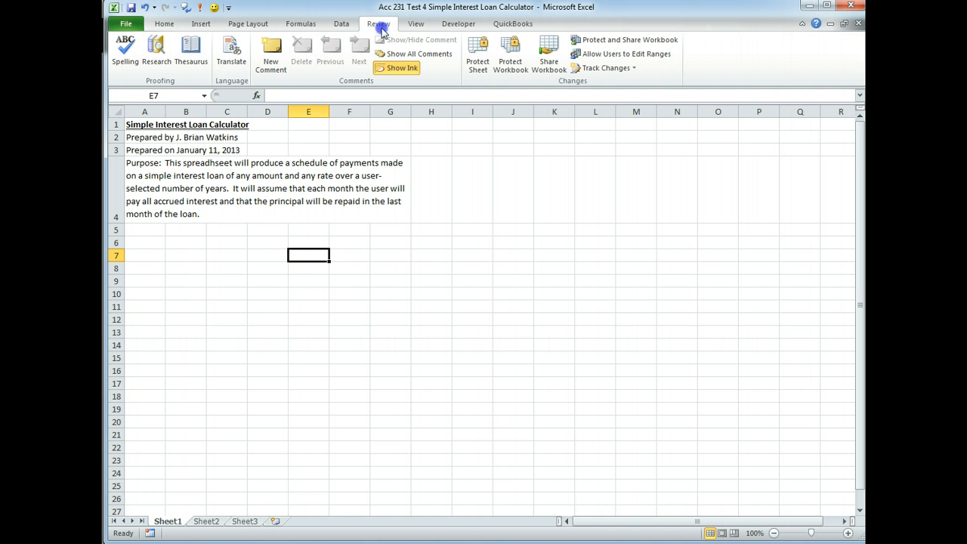
click(125, 54)
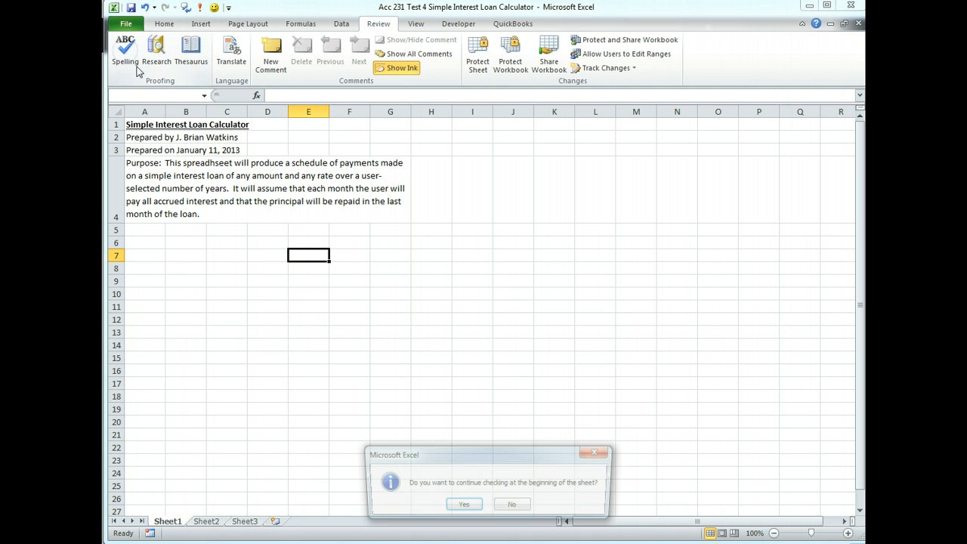
click(463, 506)
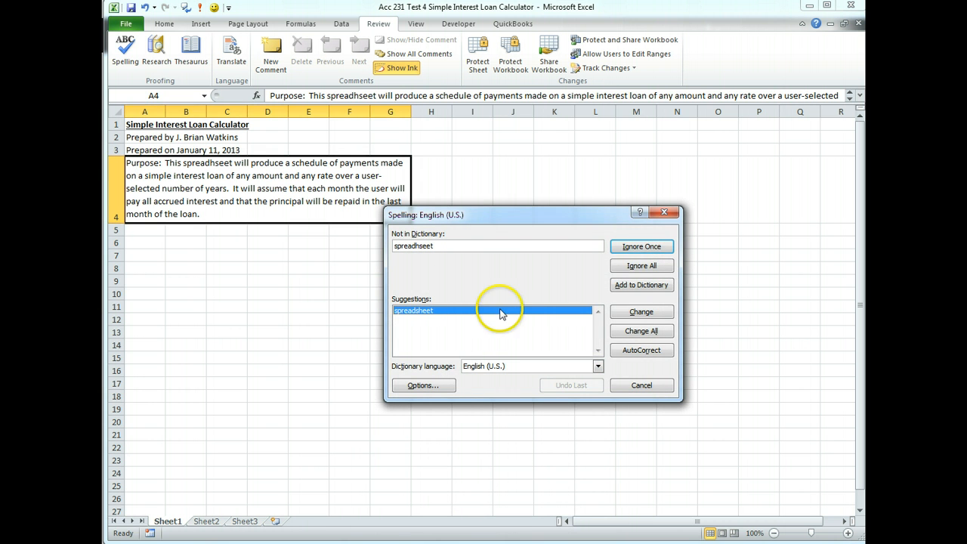
click(646, 312)
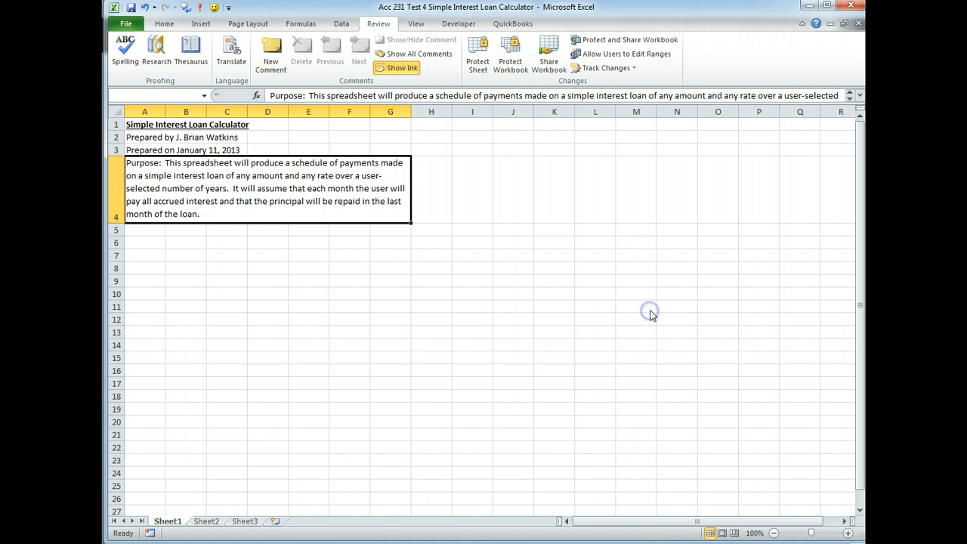
click(487, 500)
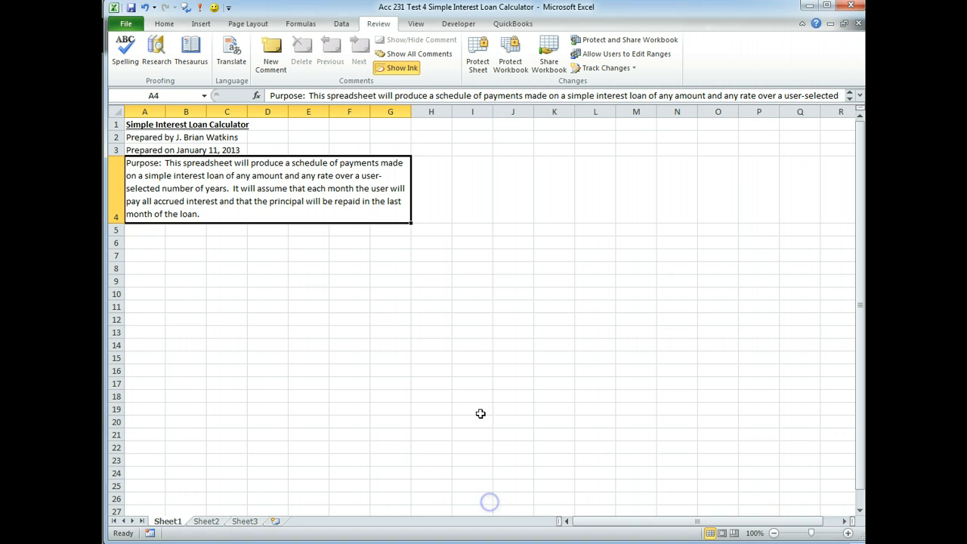
Enter the bold, underlined heading "Data Section" in cell A6
click(136, 243)
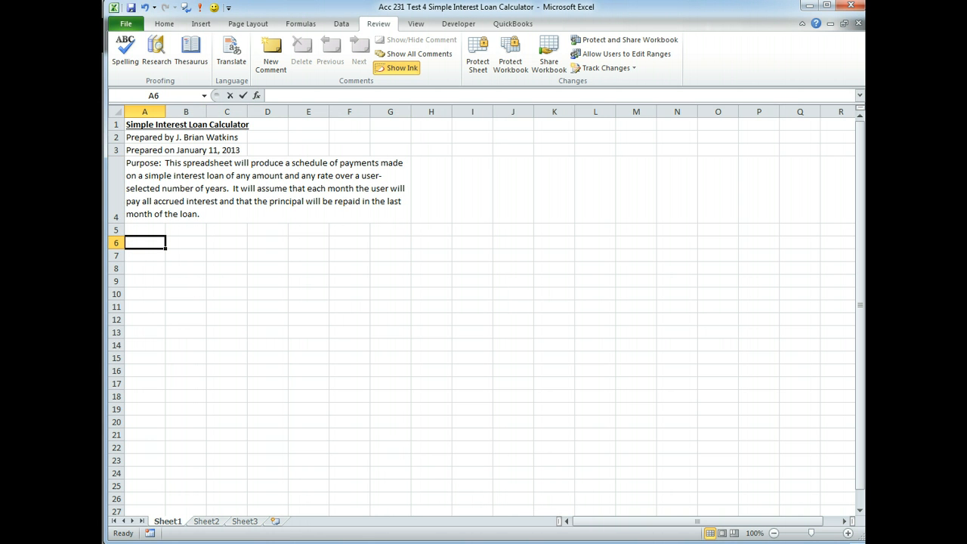
text(b)
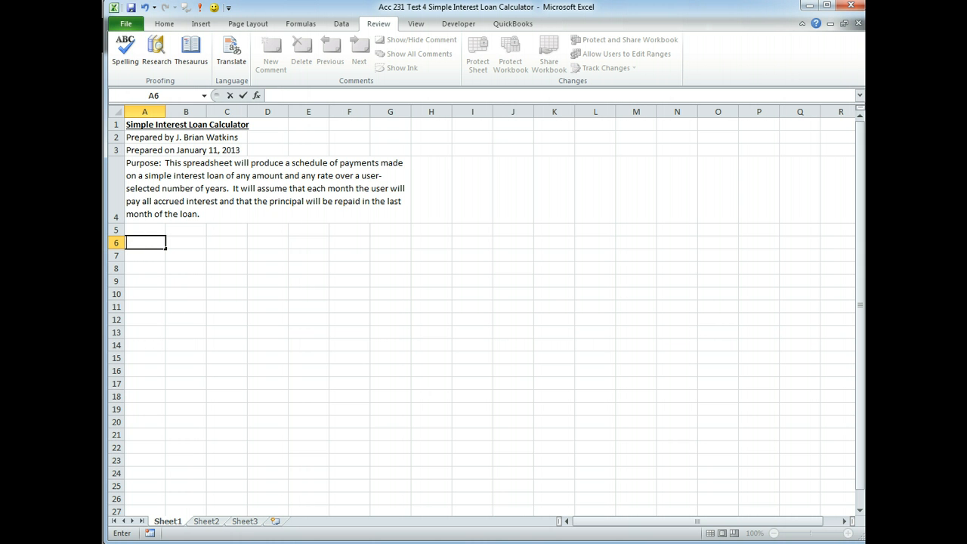
text(Data Section)
key(Return)
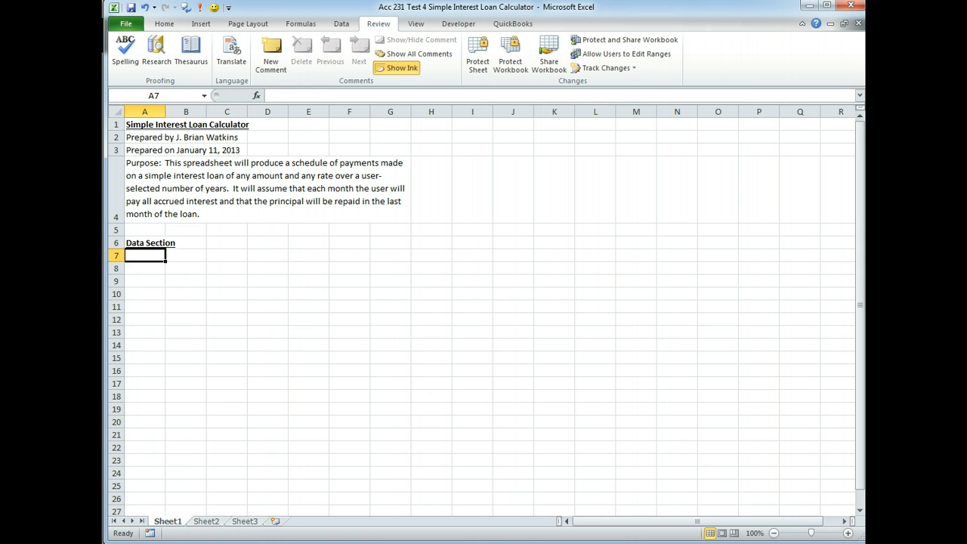
Fill the heading band A6:G6 with light blue and put an outline border around it
drag(151, 242, 405, 243)
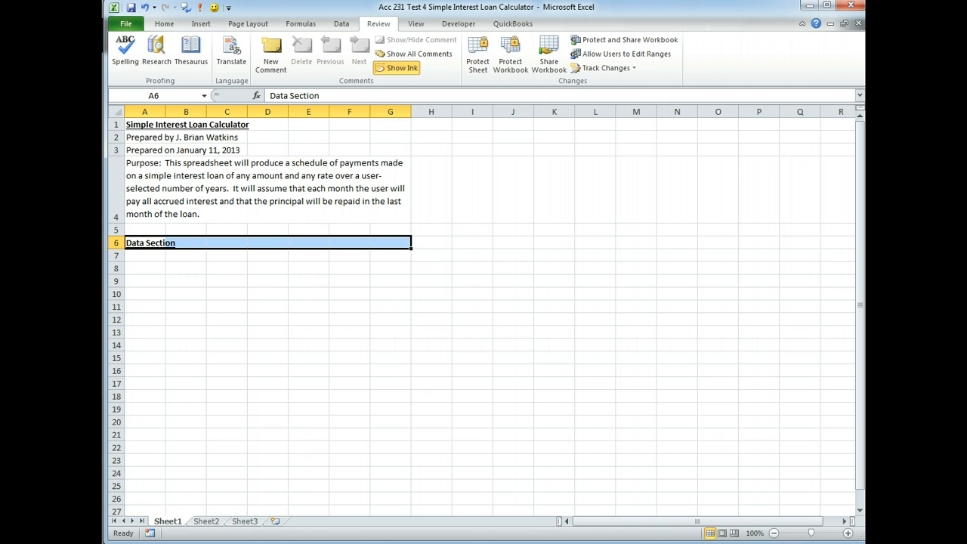
click(164, 23)
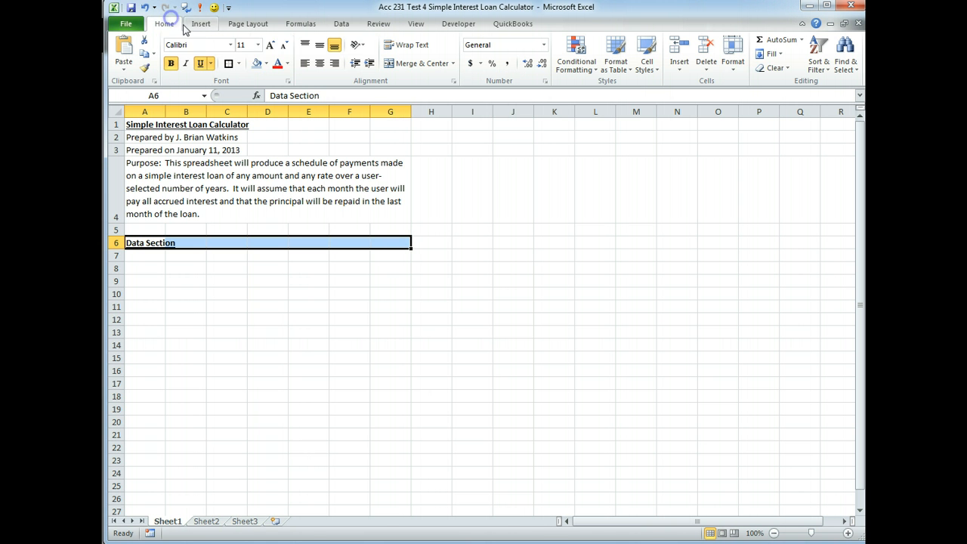
click(257, 64)
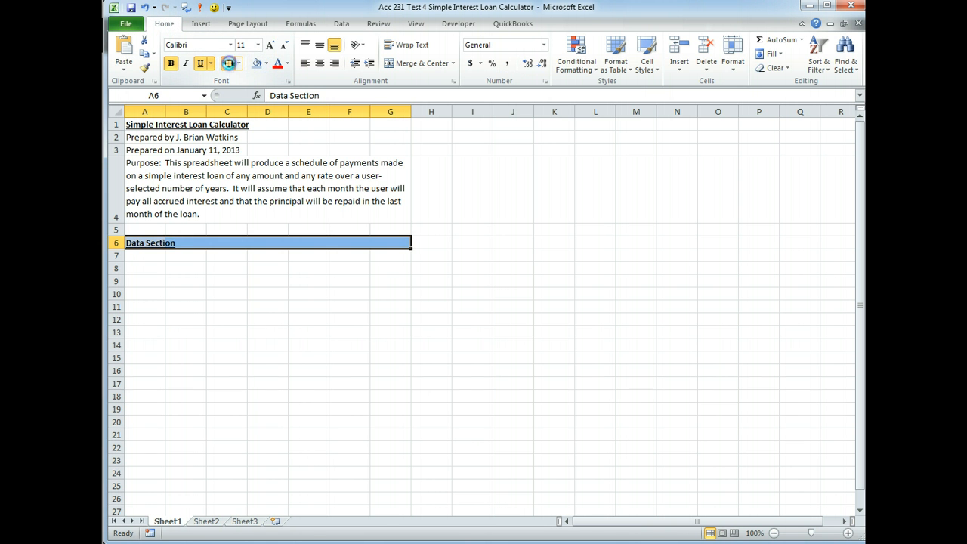
click(228, 64)
Enter the labels "Principal Loan Amount" in B8 and "Interest Rate" in B9
click(186, 269)
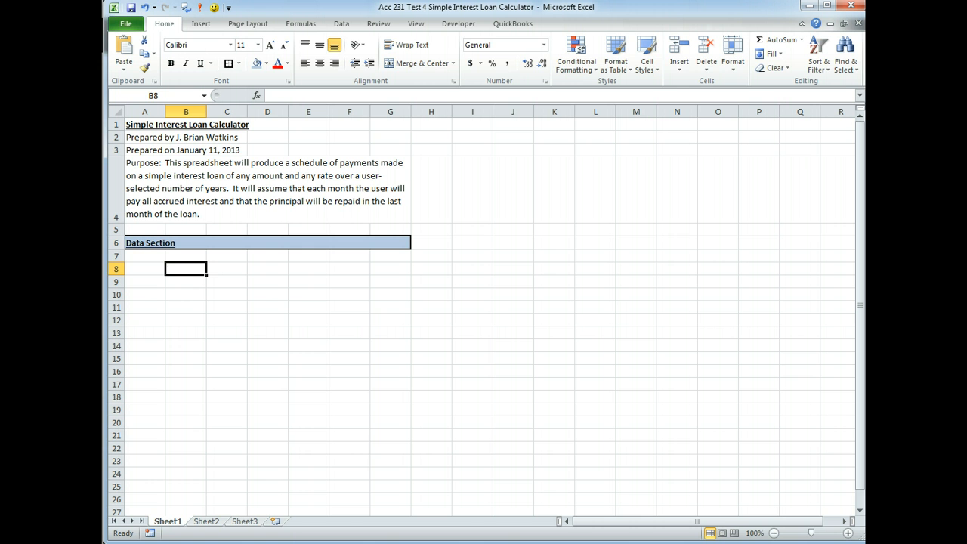
text(Principa)
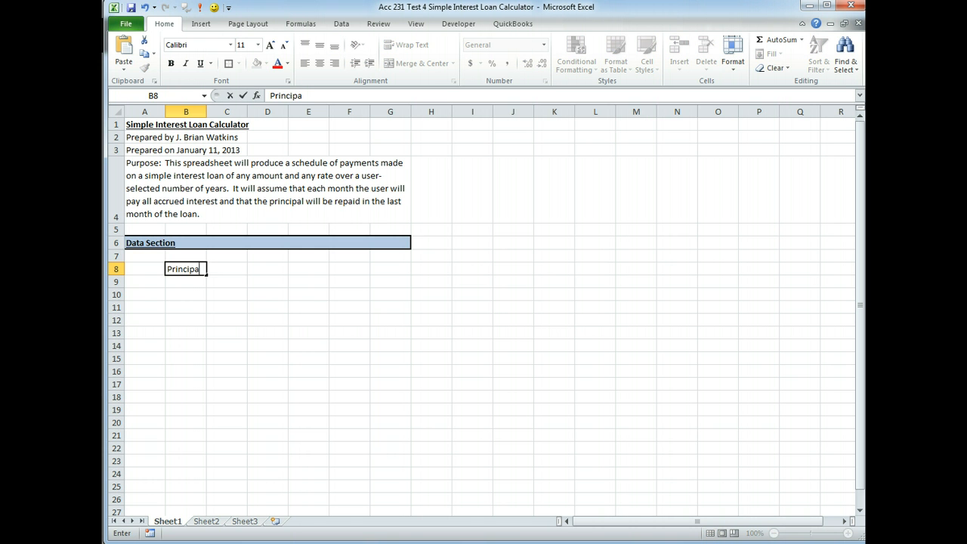
text(l Loan Amount)
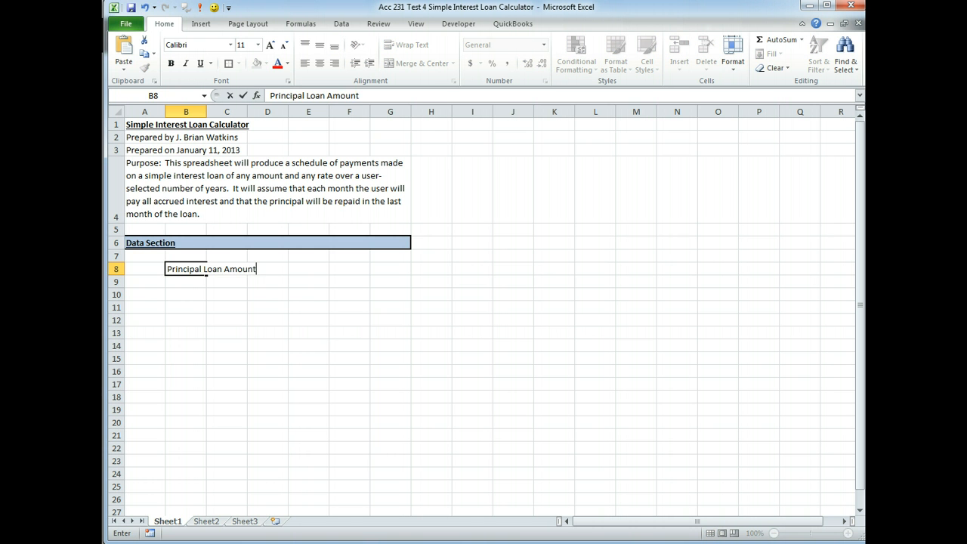
key(Return)
text(An)
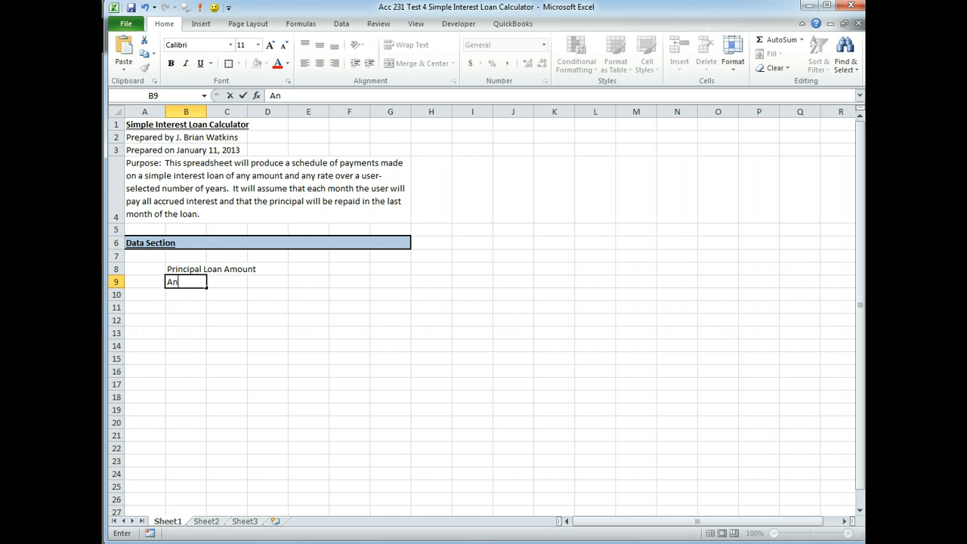
text(nu)
key(BackSpace)
key(BackSpace)
key(BackSpace)
key(BackSpace)
key(BackSpace)
text(Interest Rate)
key(Return)
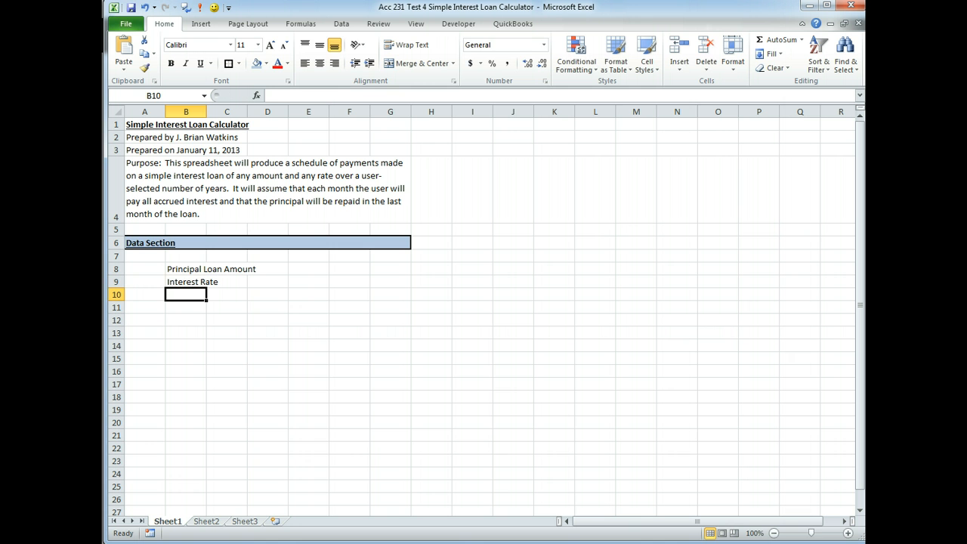
Enter the labels "Loan Period in Years" in B10 and "Monthly Payment" in B11
text(Loa)
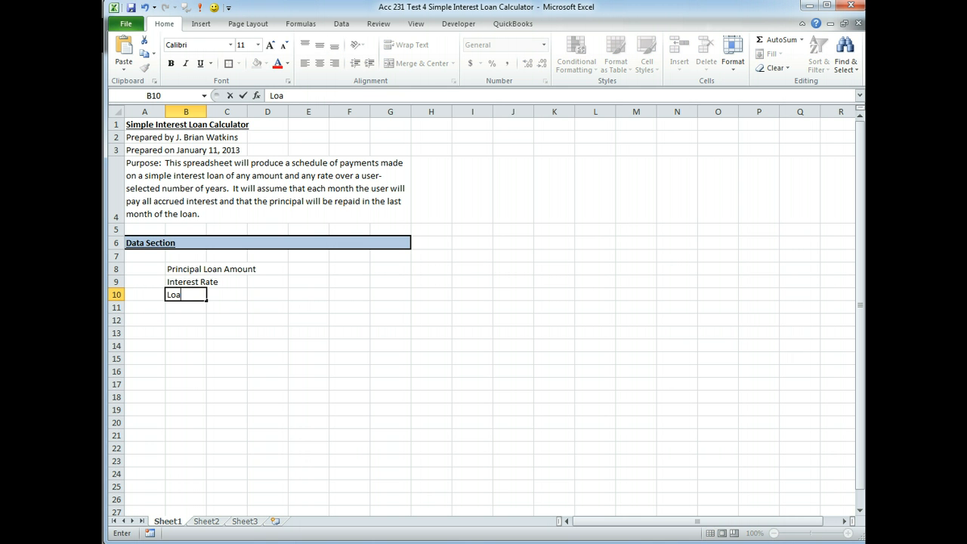
text(n Period in Years)
key(Return)
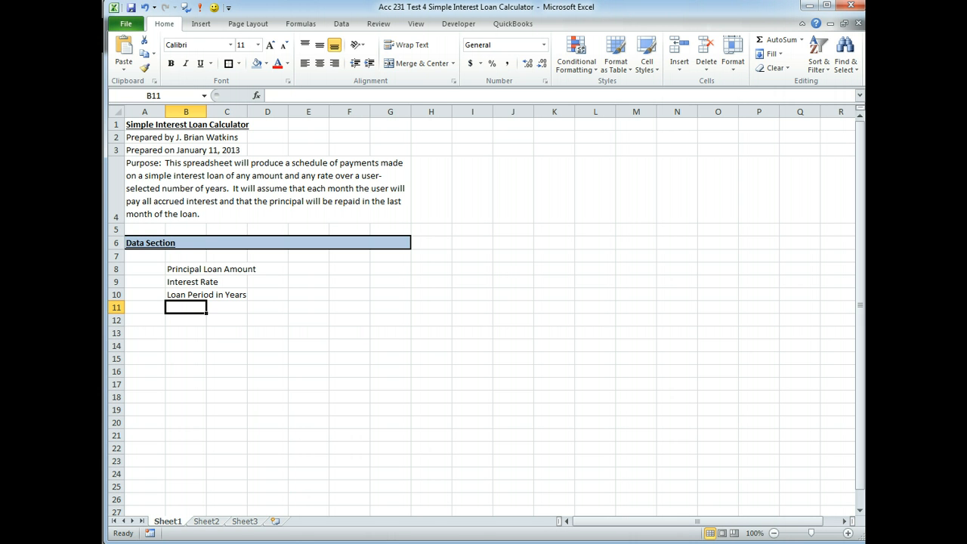
text(Mont)
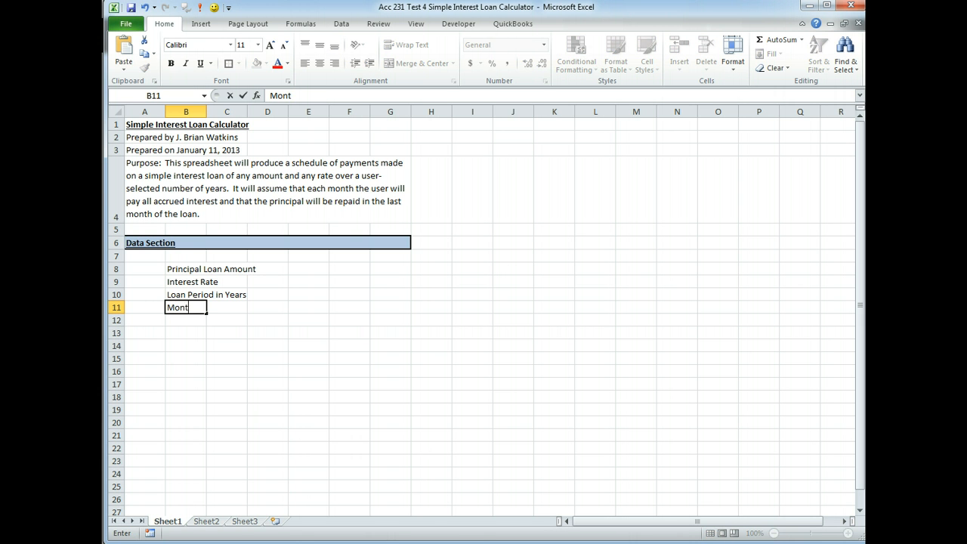
text(hly Payment)
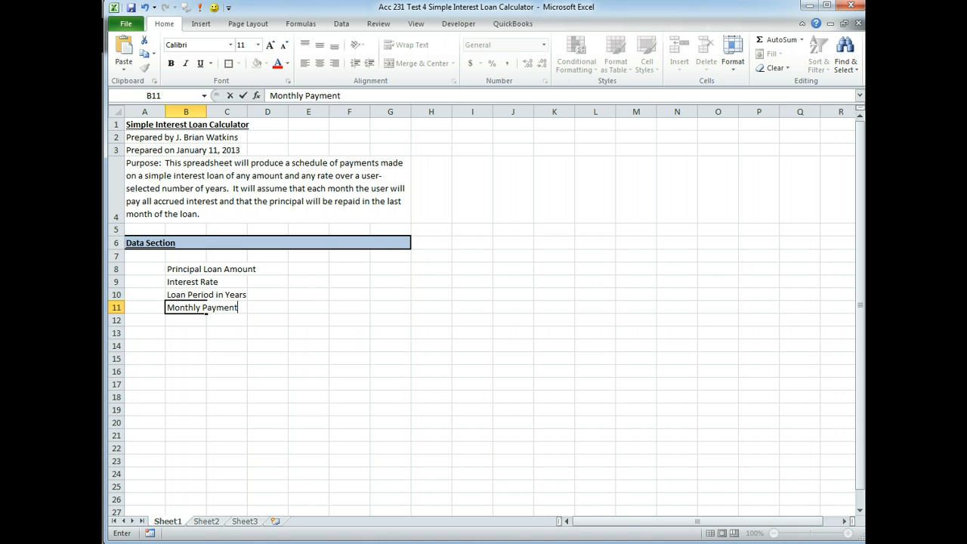
key(Return)
Enter the labels "Total Interest Payments" in B12 and "Total Principal Payment" in B13
text(Total Interest P)
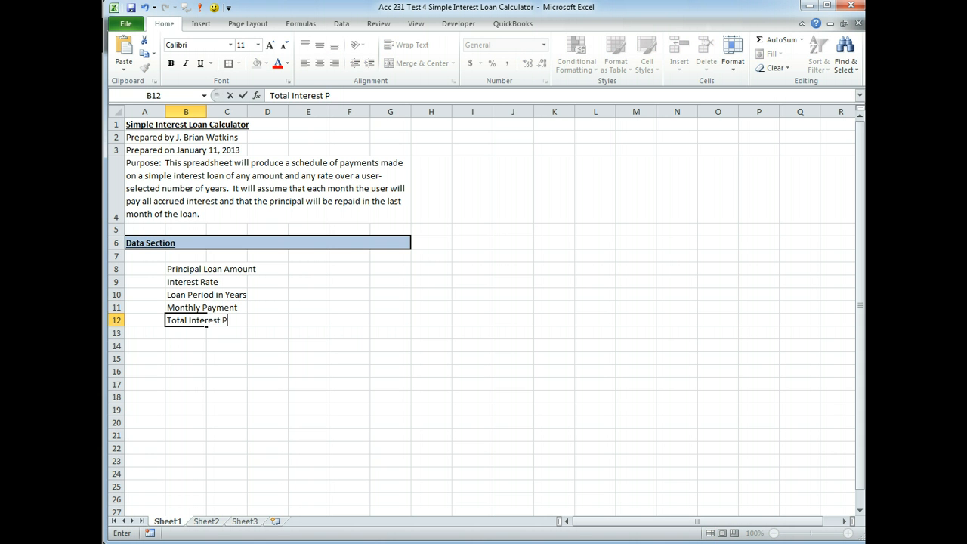
text(ayments)
key(Return)
text(Total Pr)
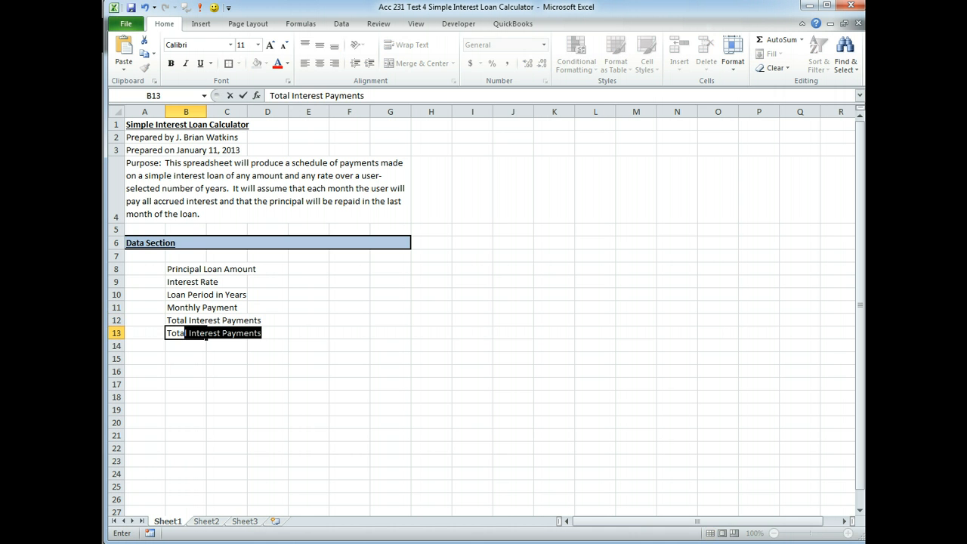
text(incipal Paym)
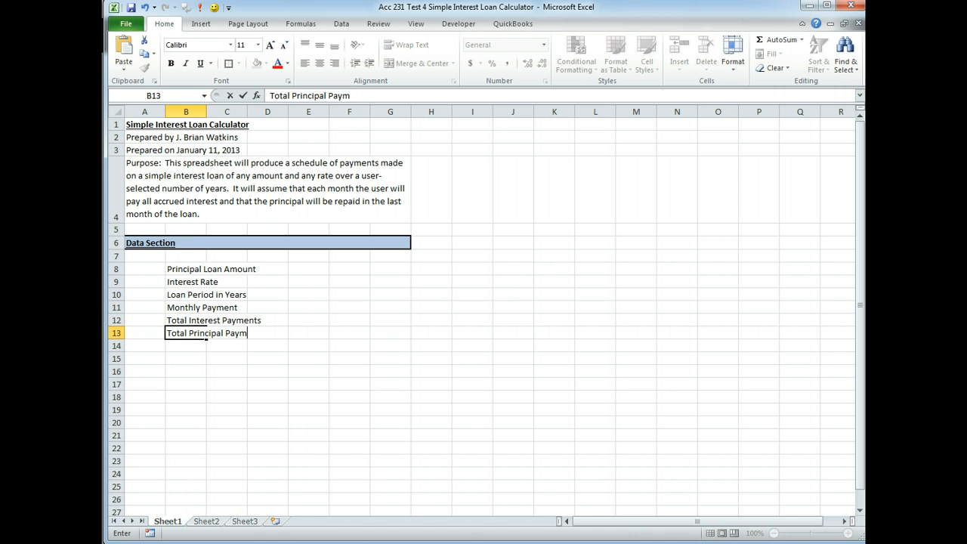
text(ent)
key(Return)
Enter the labels "Total Loan Payments" in B14 and "Check Figure" in B15
text(To)
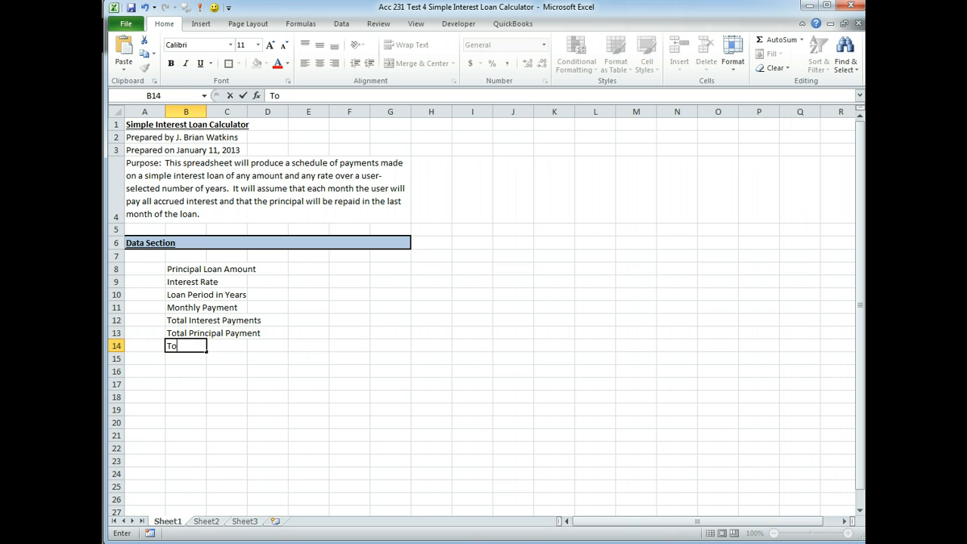
text(tal Loan Payments)
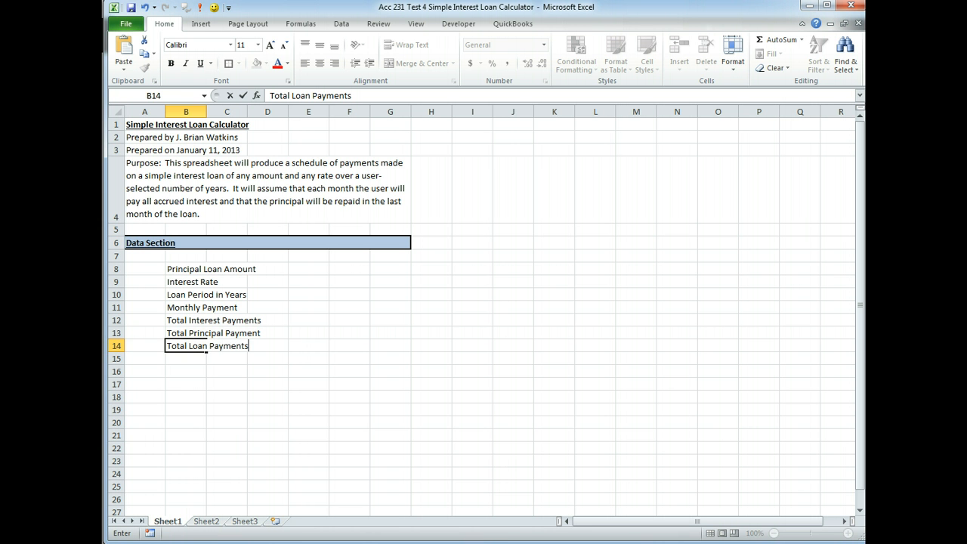
key(Return)
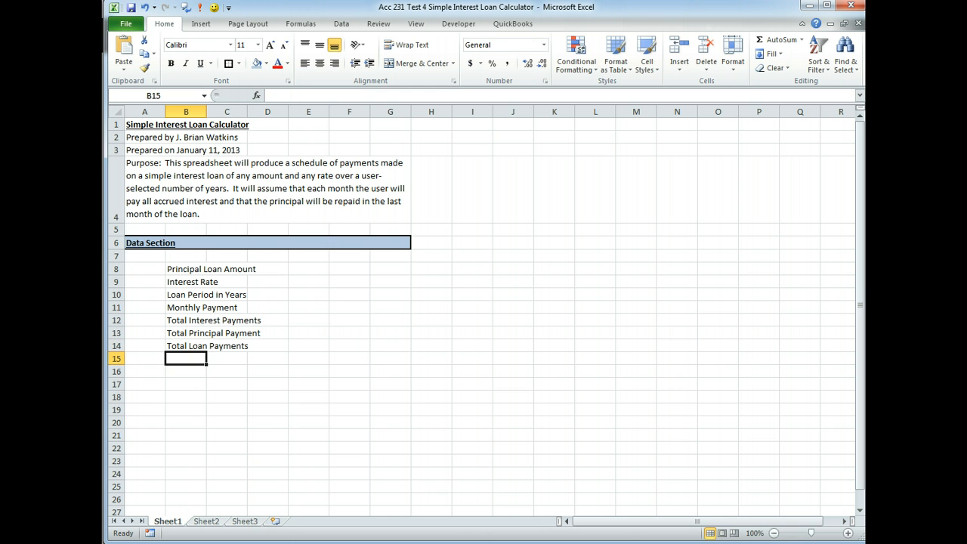
text(check)
key(BackSpace)
key(BackSpace)
key(BackSpace)
key(BackSpace)
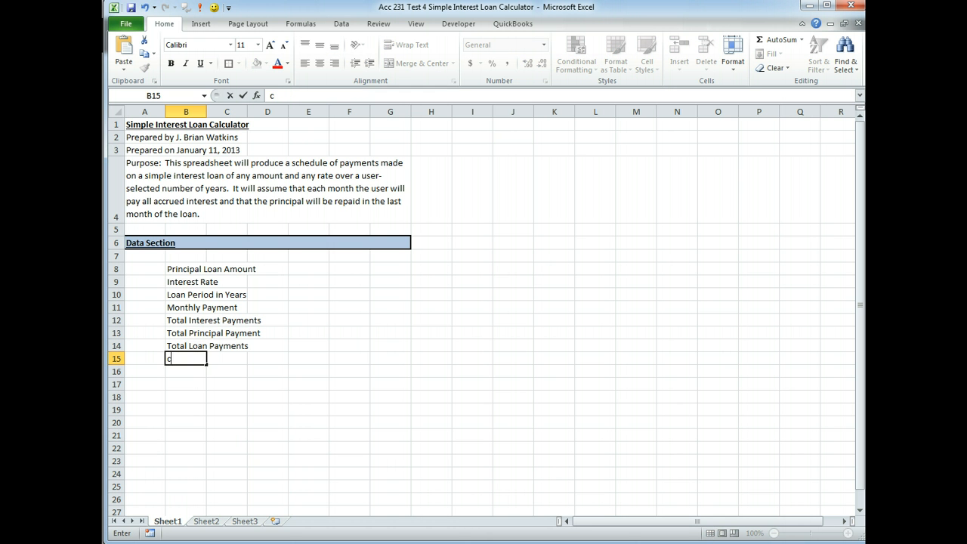
text(Check Figure)
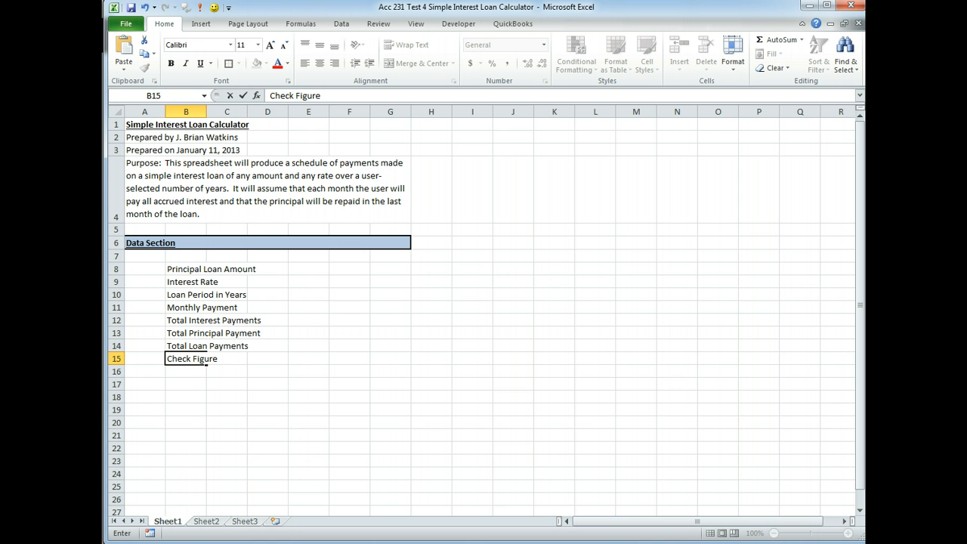
key(Return)
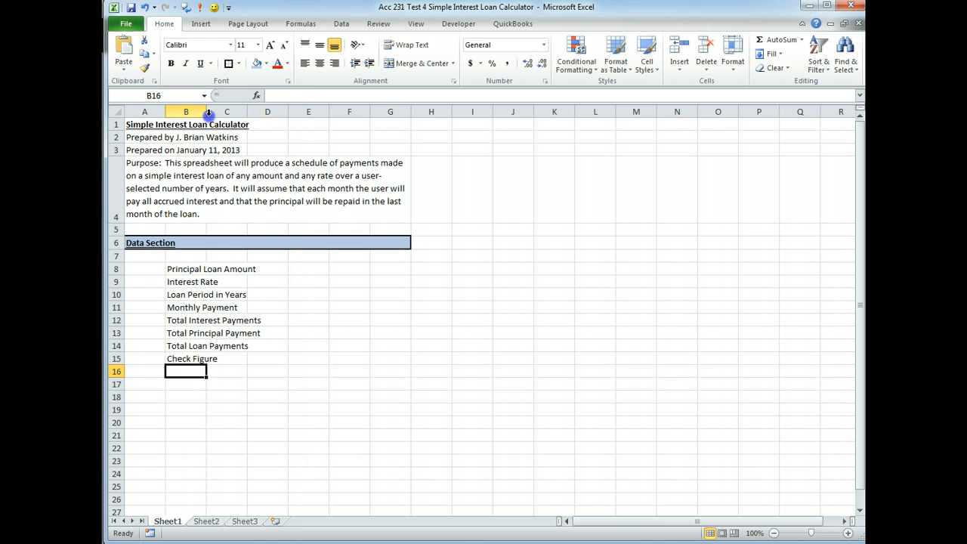
Set the width of columns B through F to 12
drag(186, 112, 339, 114)
right_click(310, 314)
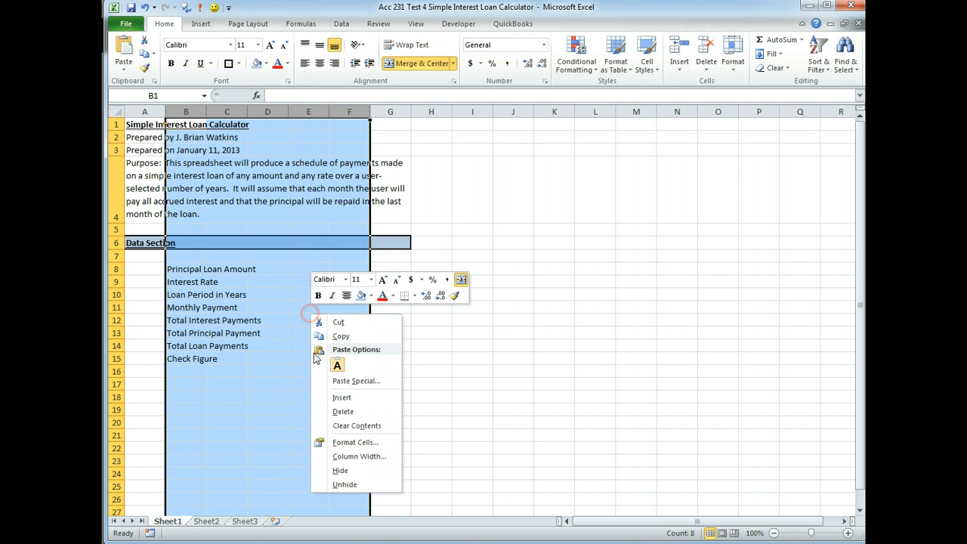
click(344, 457)
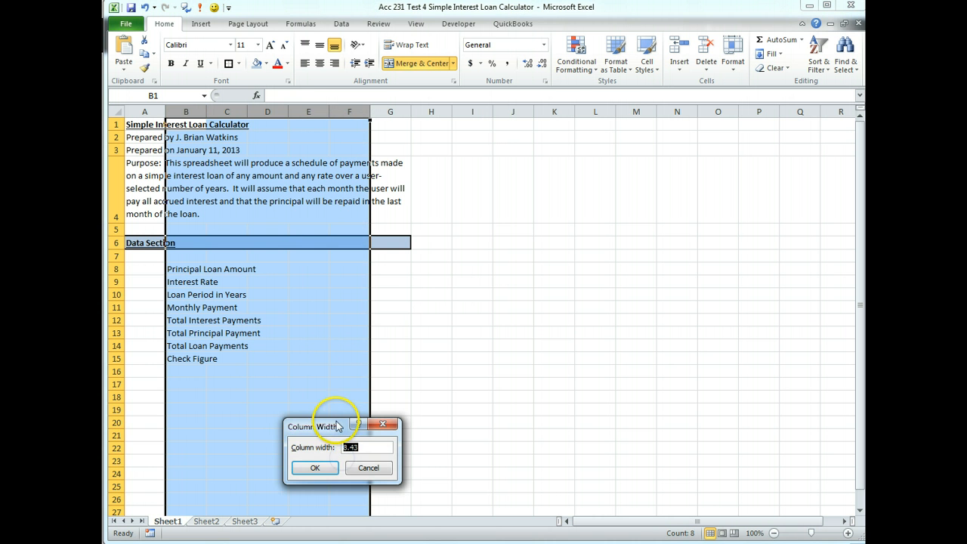
text(12)
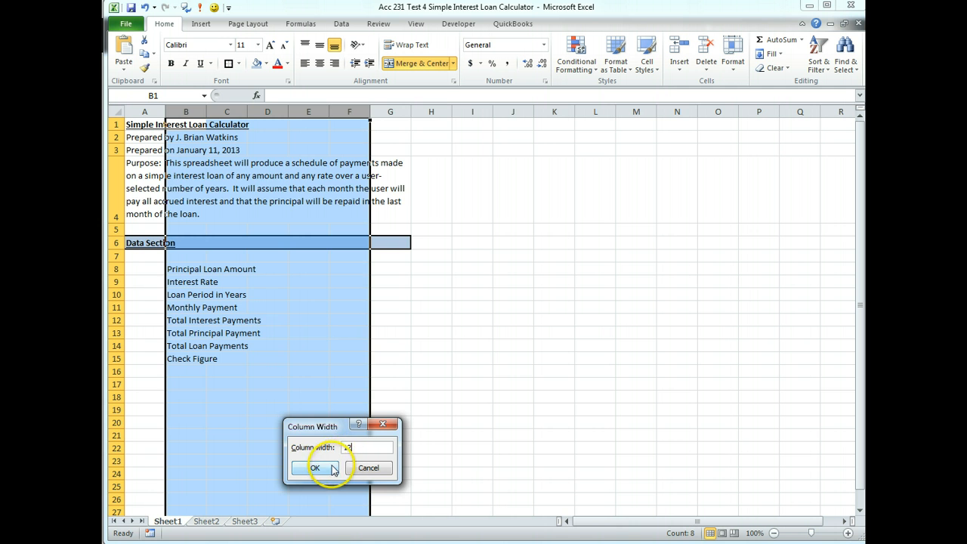
click(318, 467)
click(319, 422)
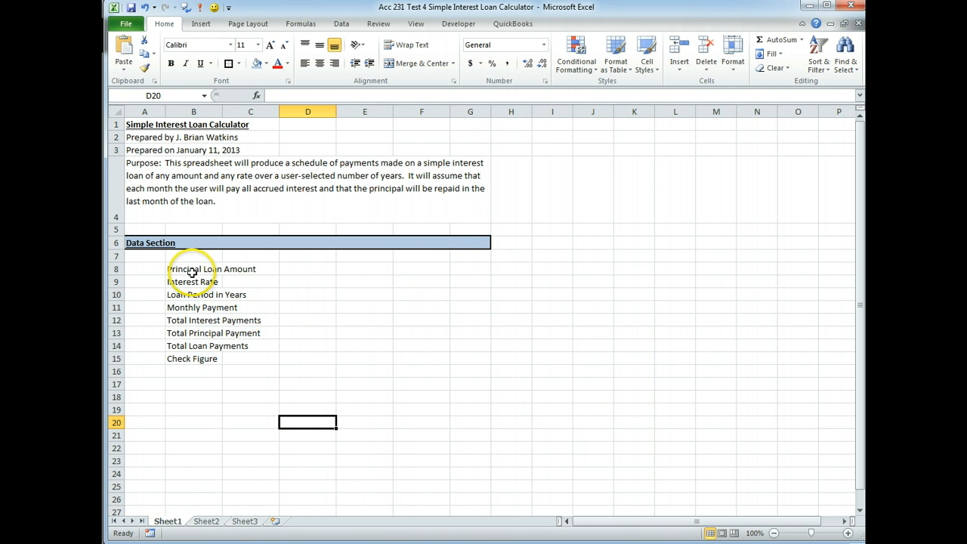
Create names from the selection B8:C15 using the labels in the left column
drag(193, 269, 233, 361)
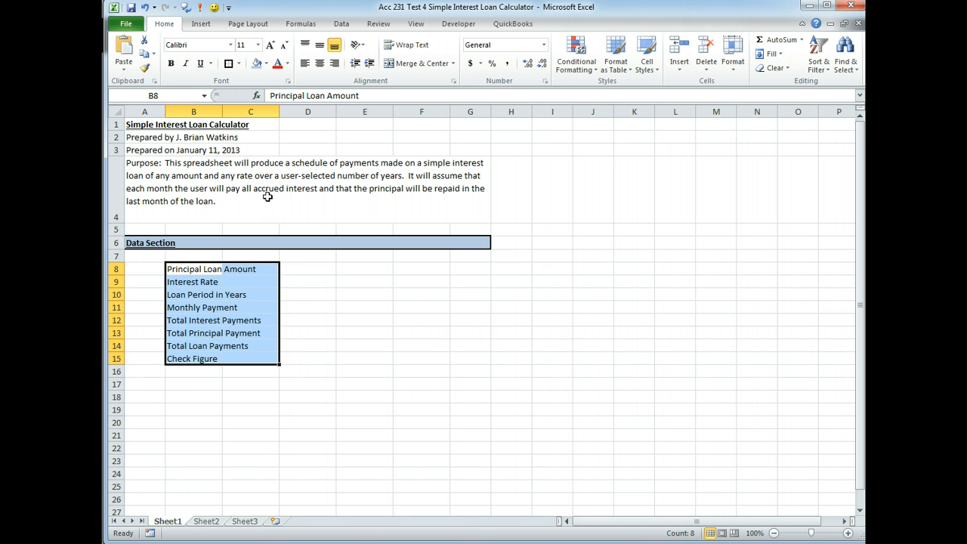
key(ctrl+shift+F3)
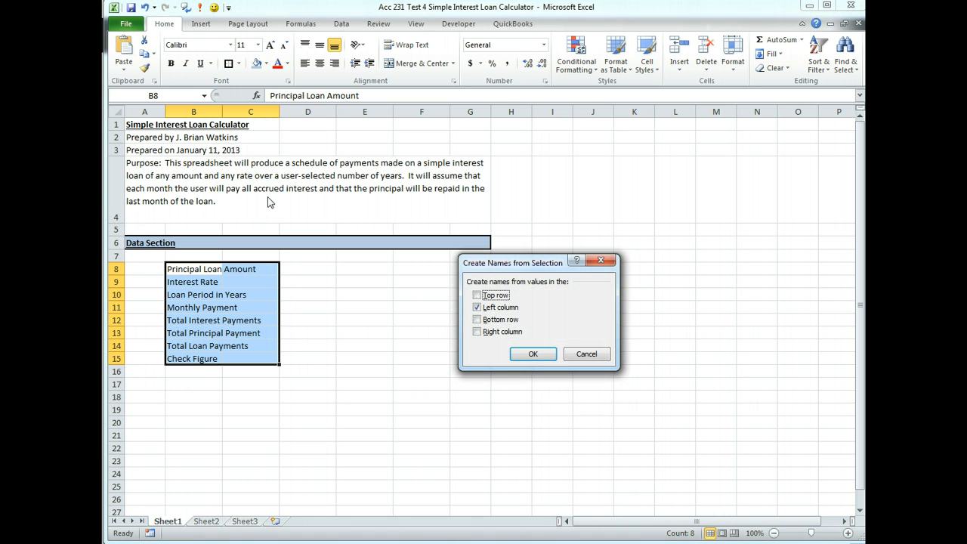
click(583, 355)
click(304, 23)
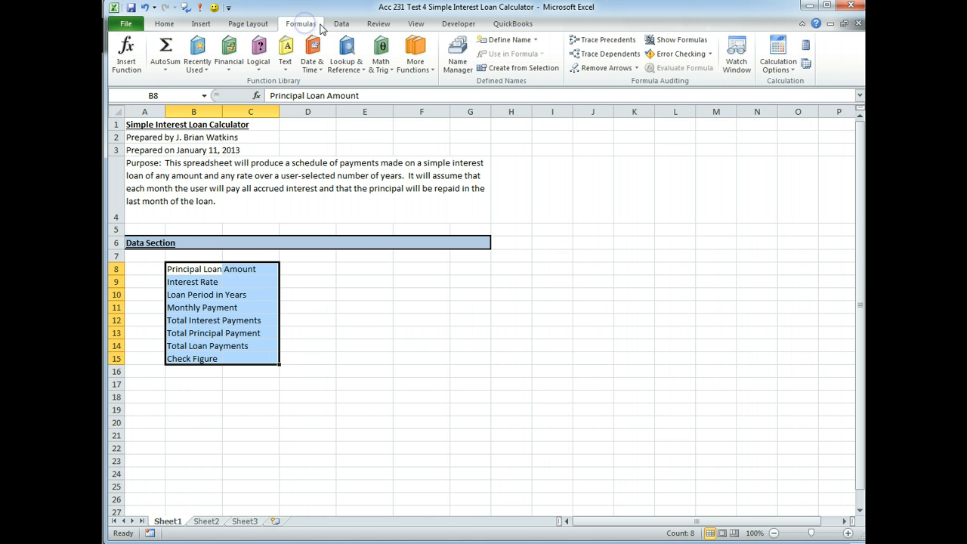
click(538, 72)
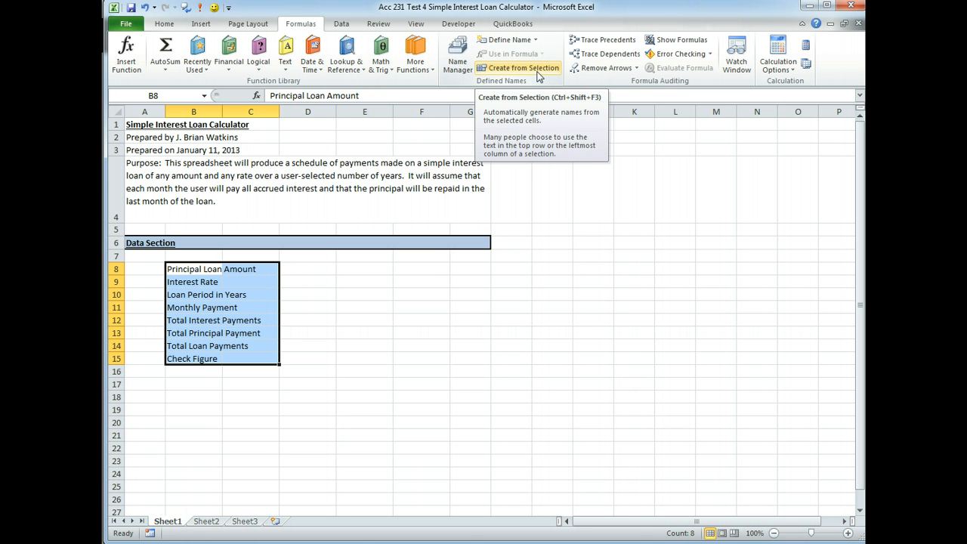
click(538, 74)
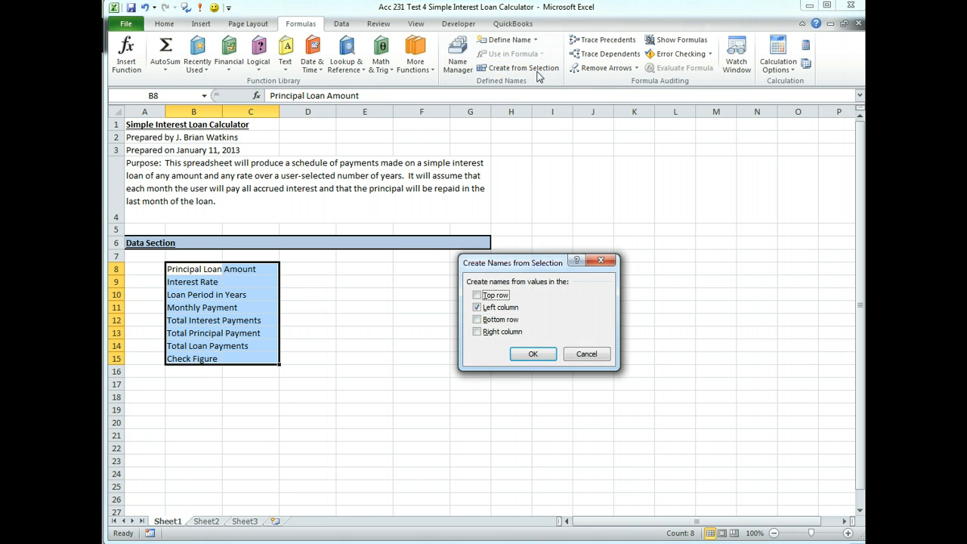
click(532, 354)
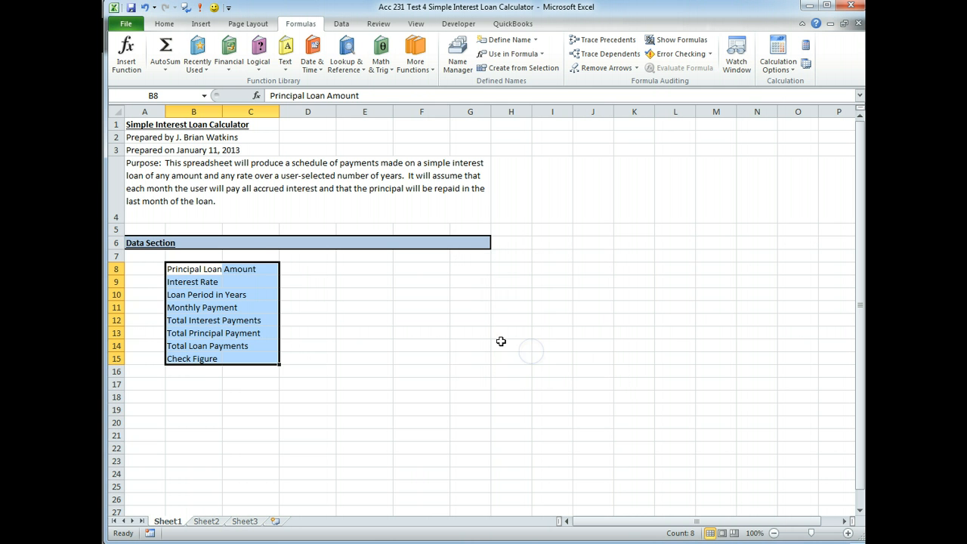
Move the named cells C8:C15 over to D8:D15
drag(256, 271, 252, 357)
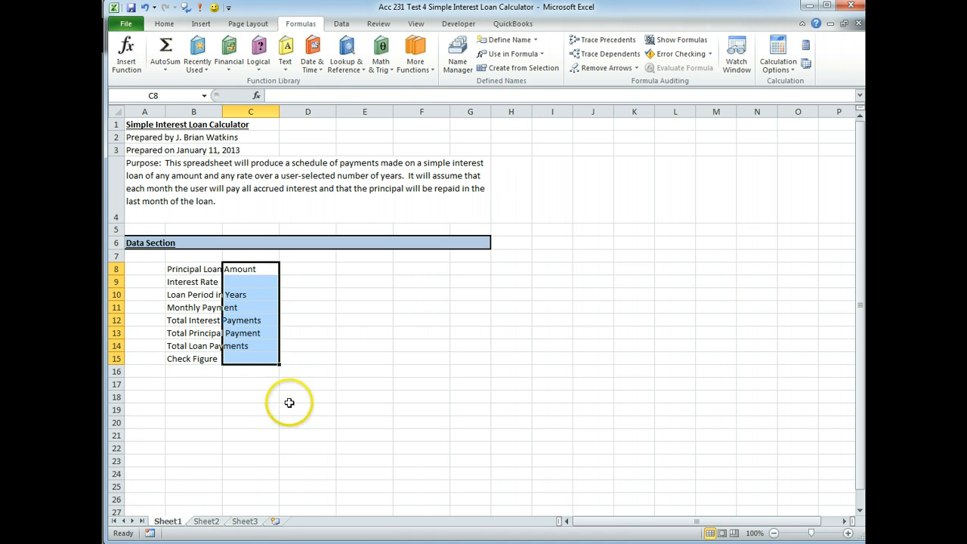
key(ctrl+c)
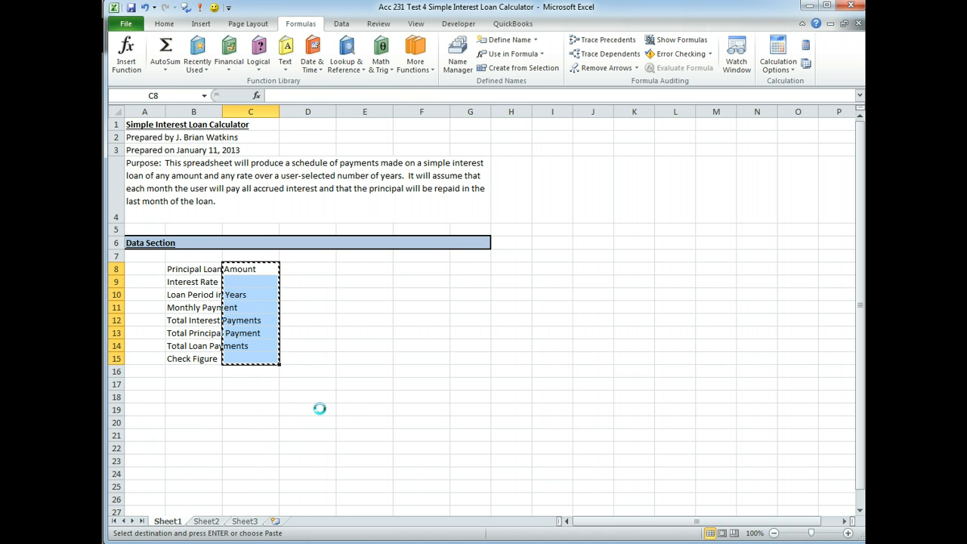
click(321, 269)
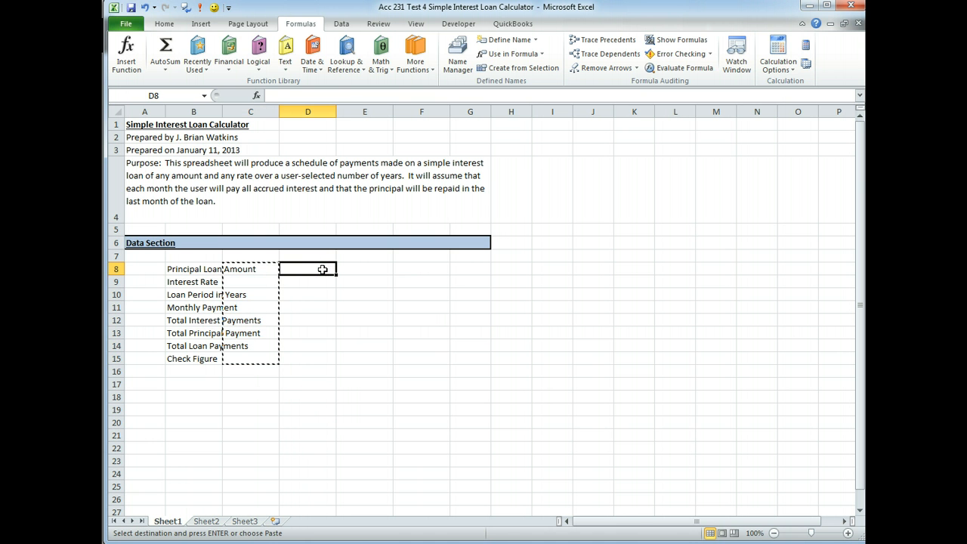
key(Return)
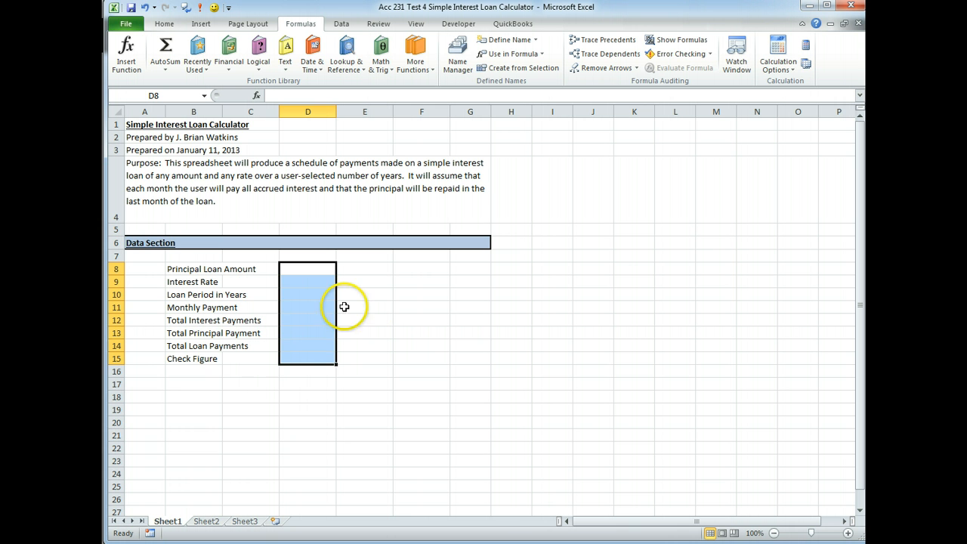
click(269, 383)
Enter 350000 as the Principal Loan Amount in D8
click(318, 273)
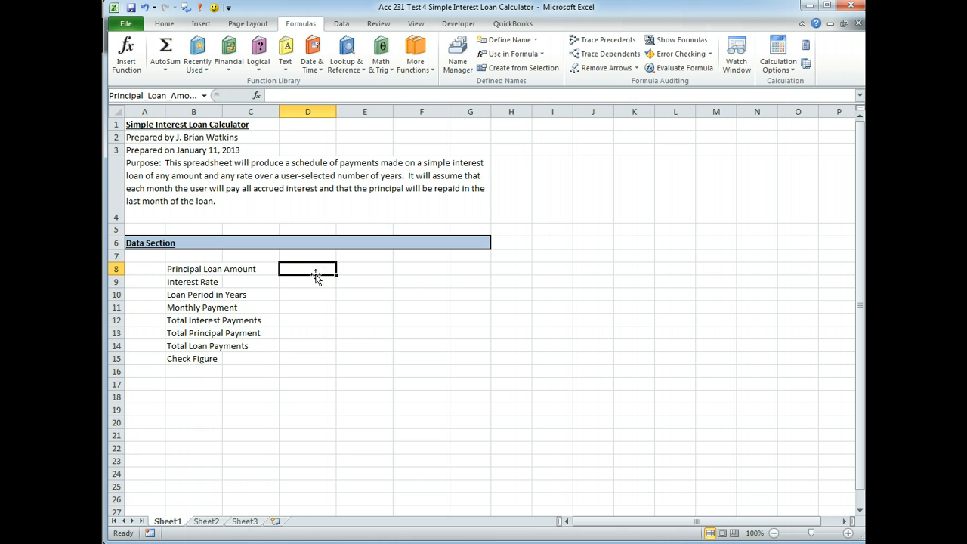
text($)
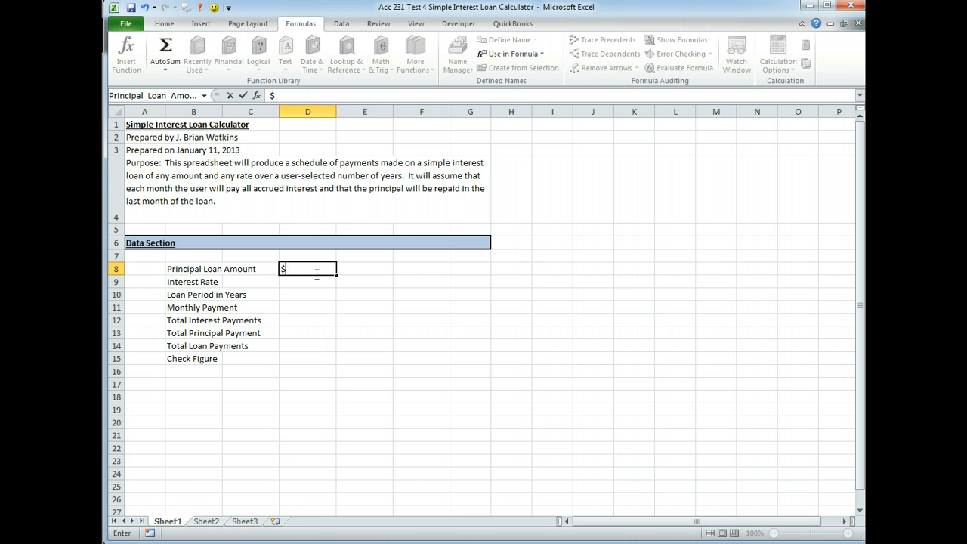
key(BackSpace)
text(350000)
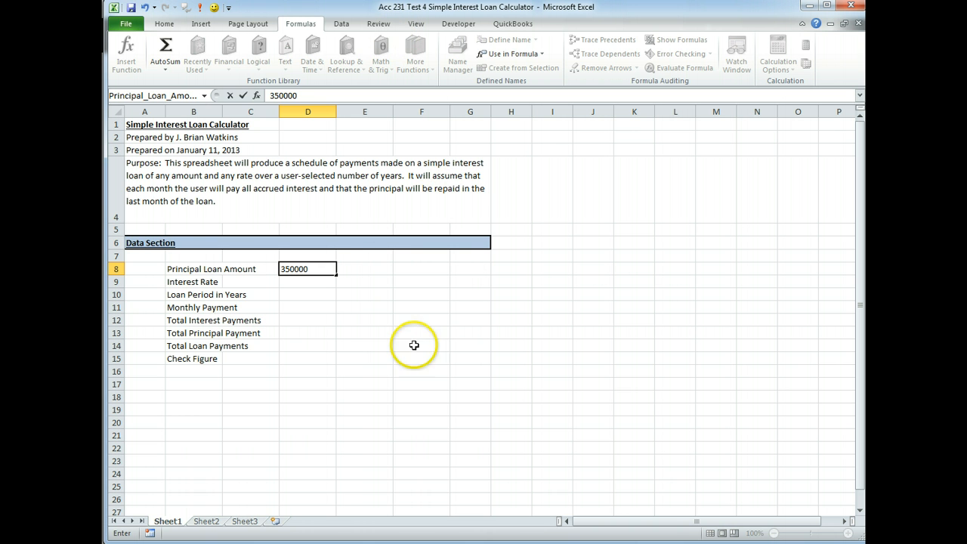
Enter .06125 as the Interest Rate in D9 and 3 as the Loan Period in Years in D10
click(312, 283)
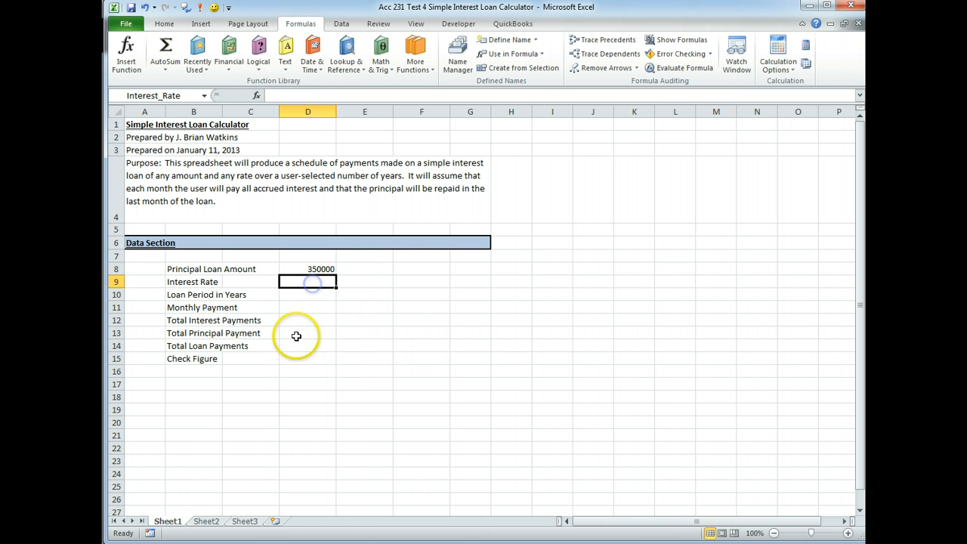
text(.06)
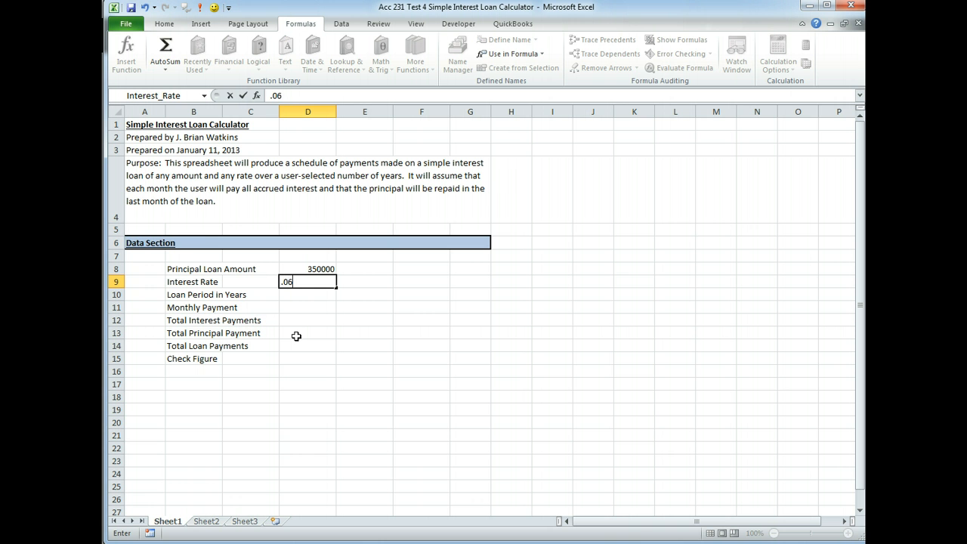
text(125)
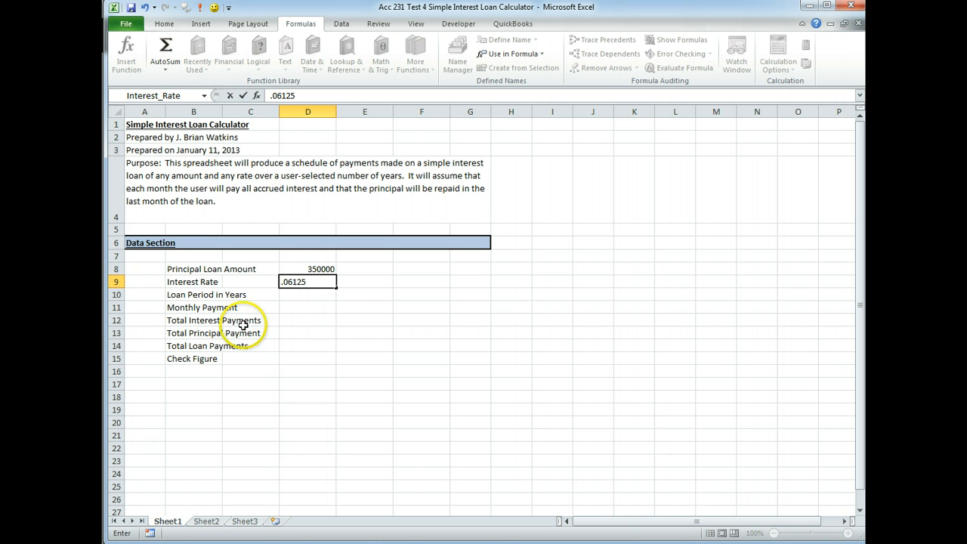
click(302, 294)
text(3)
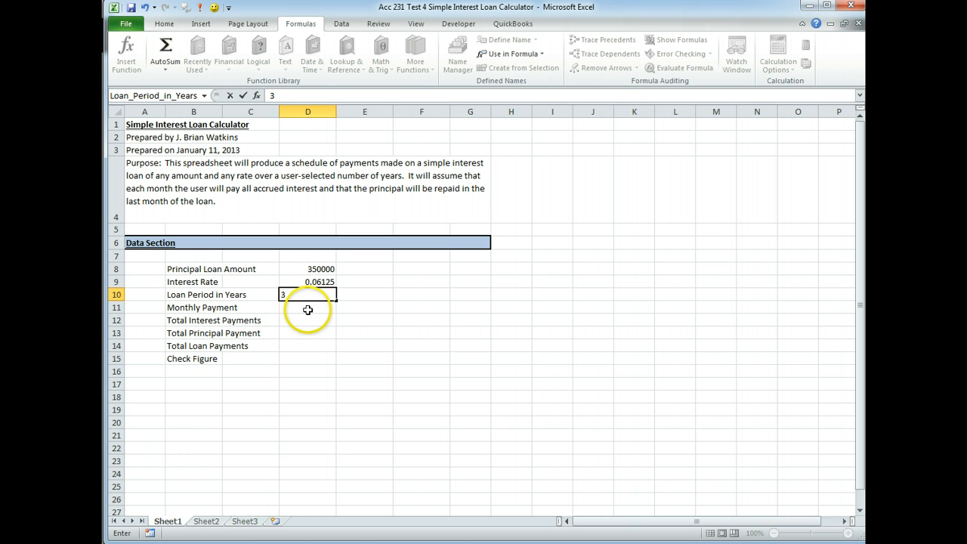
click(310, 310)
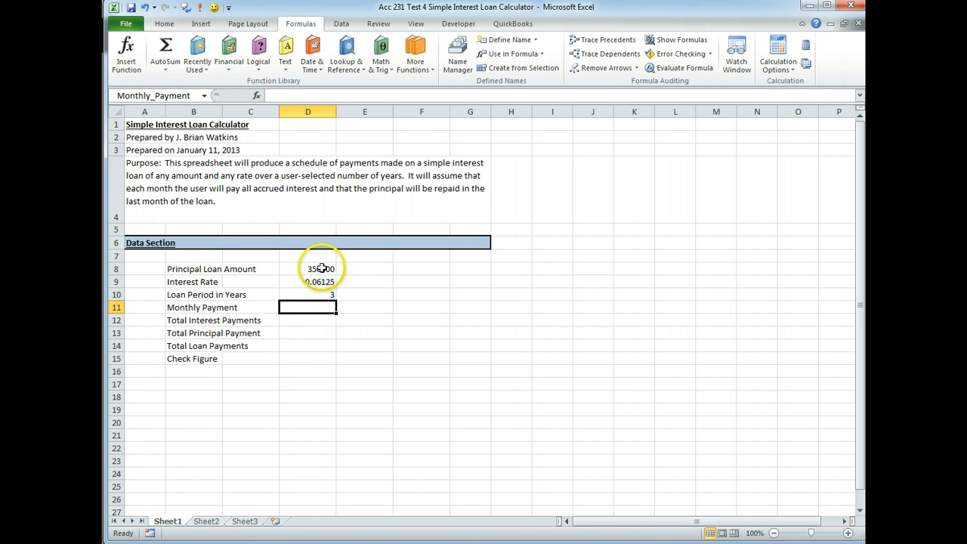
Fill the input cells D8:D10 with light blue and apply the Accounting dollar format to D8
drag(321, 269, 317, 294)
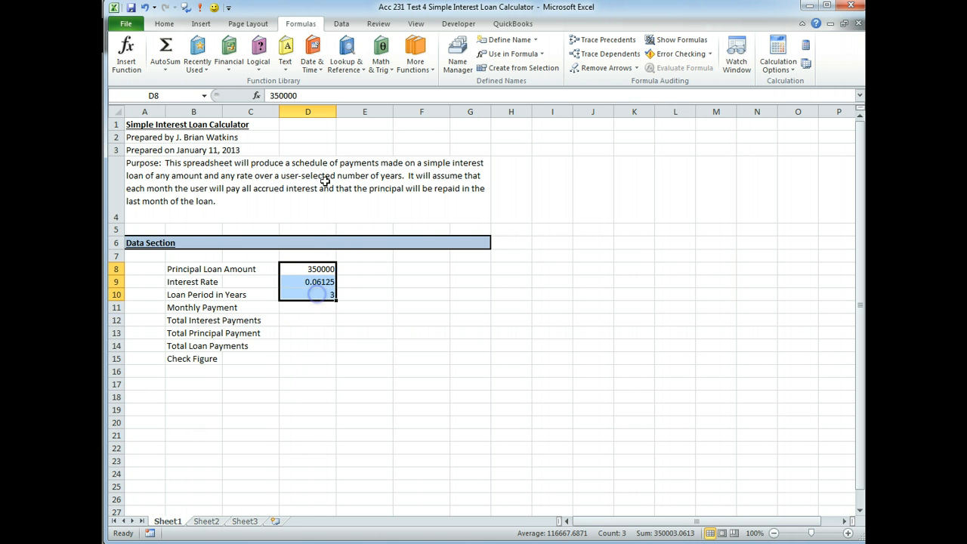
click(164, 24)
click(258, 64)
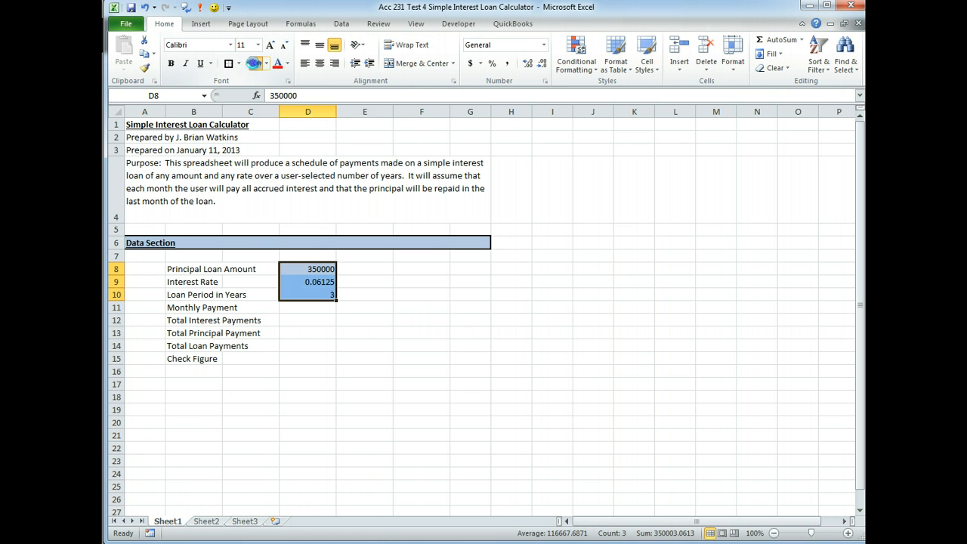
click(401, 318)
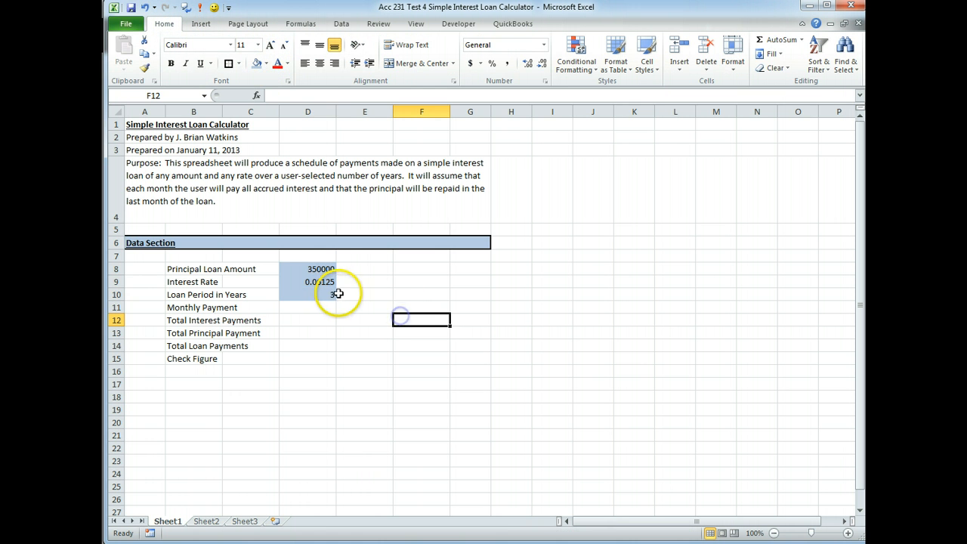
click(310, 269)
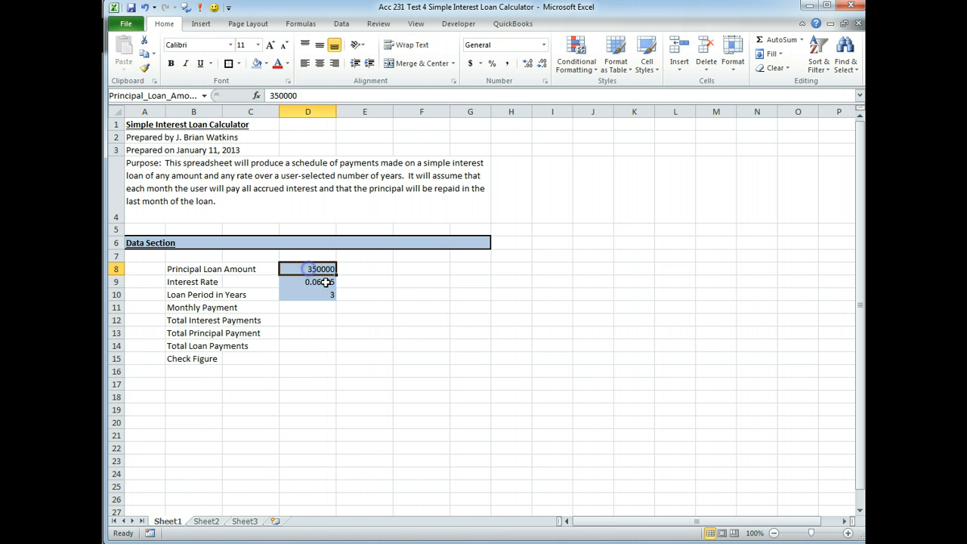
click(473, 62)
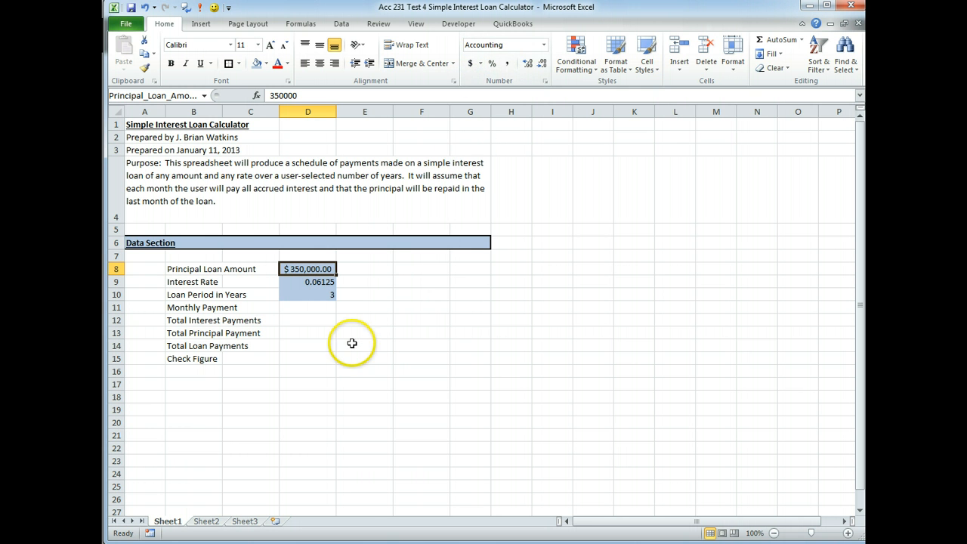
Format the Interest Rate in D9 as a percentage with three decimals, and centre D9 and D10
click(316, 282)
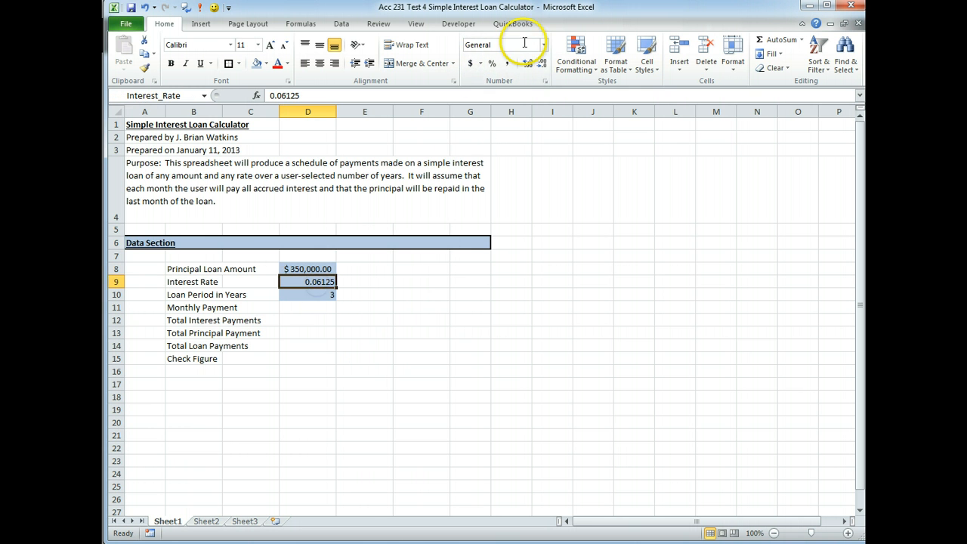
click(492, 64)
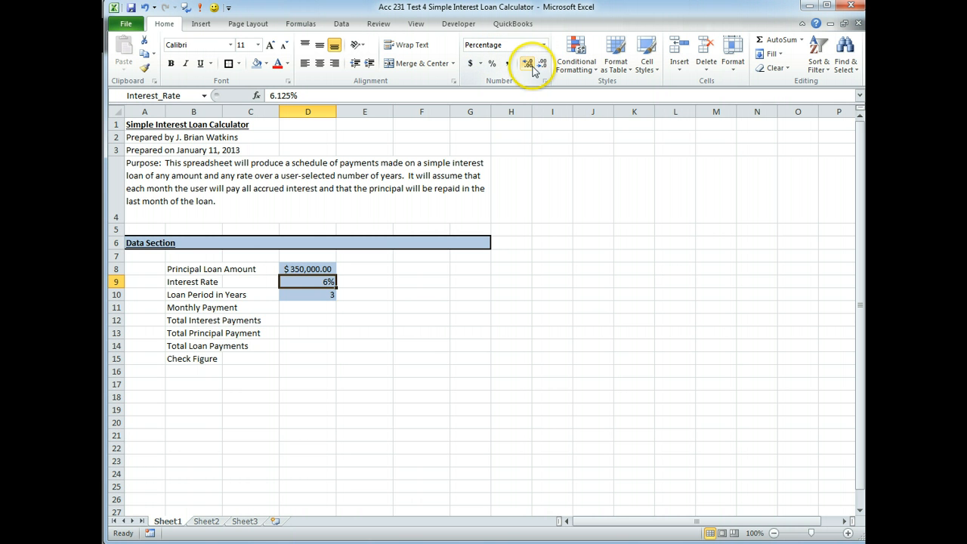
click(320, 64)
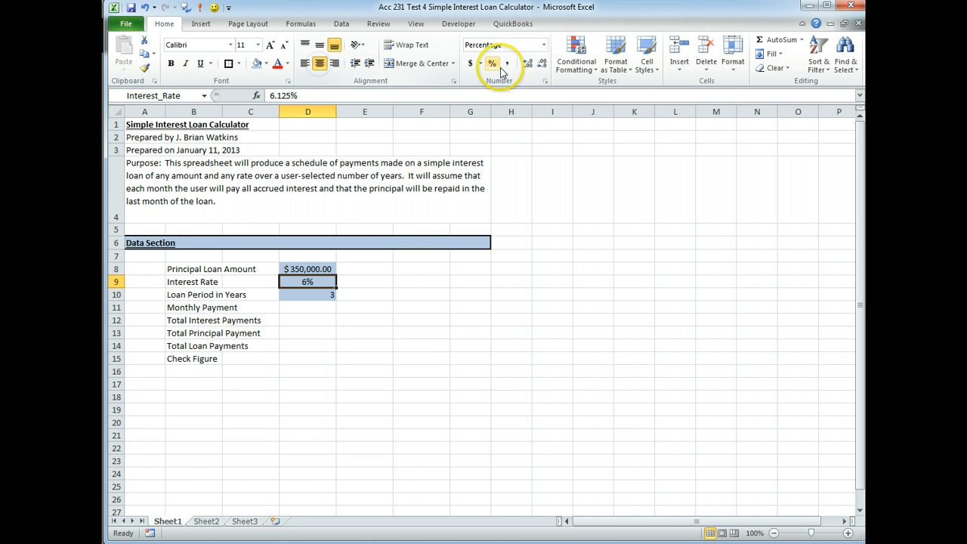
click(542, 65)
click(527, 65)
click(528, 66)
click(527, 66)
click(308, 295)
click(319, 63)
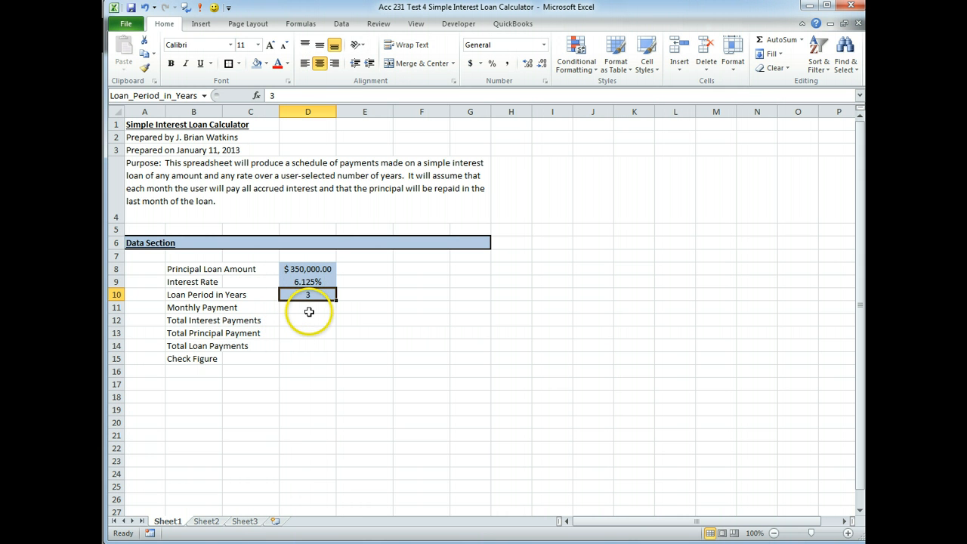
Enter the Monthly Payment formula =Principal_Loan_Amount*(Interest_Rate/12) in D11
click(309, 311)
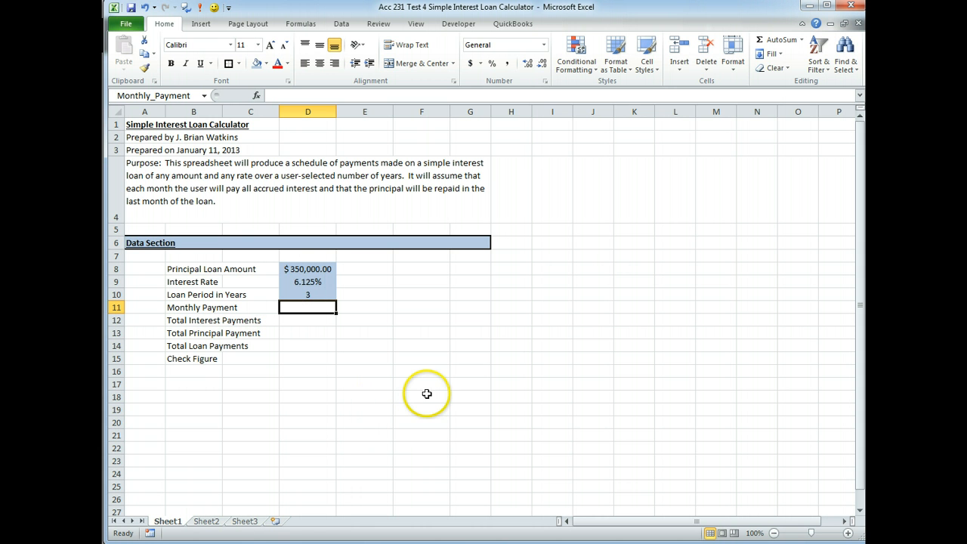
text(=)
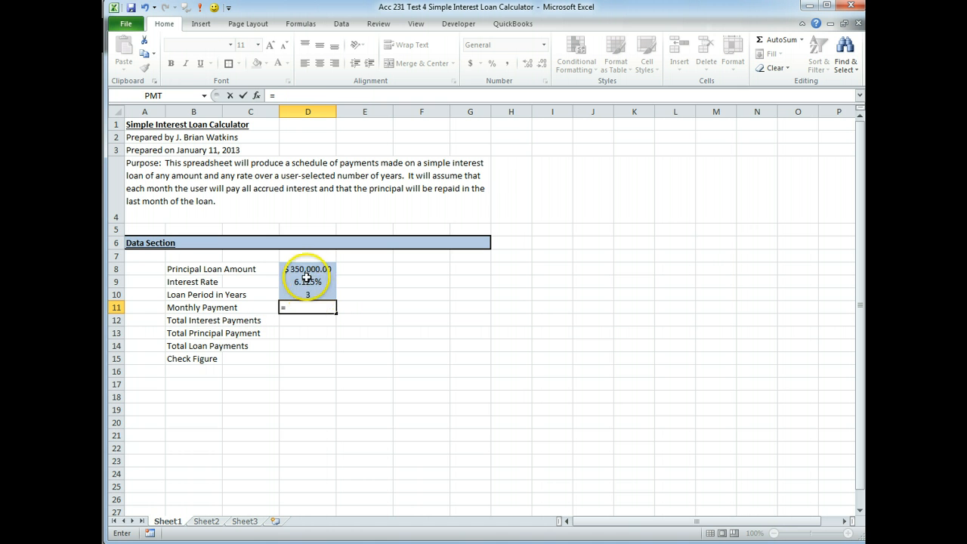
click(310, 270)
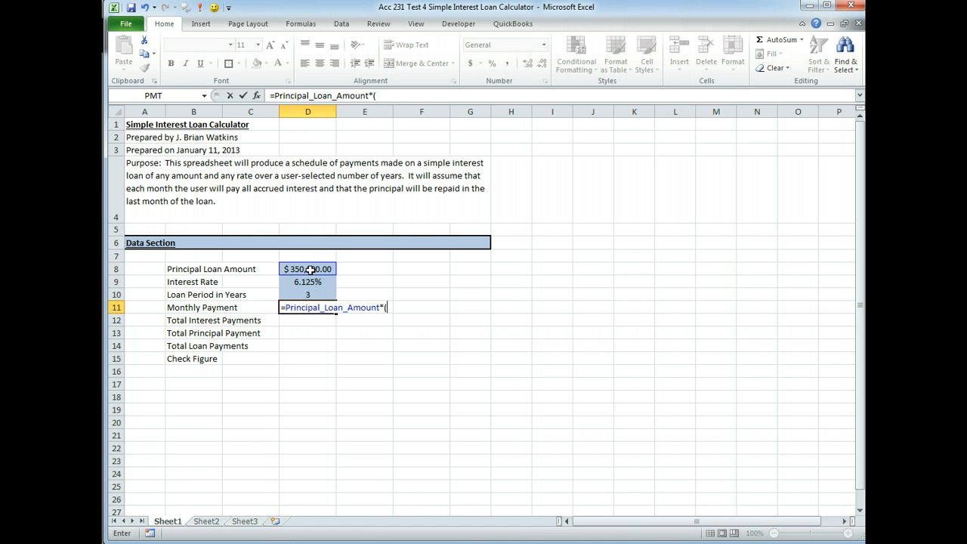
drag(319, 294, 321, 281)
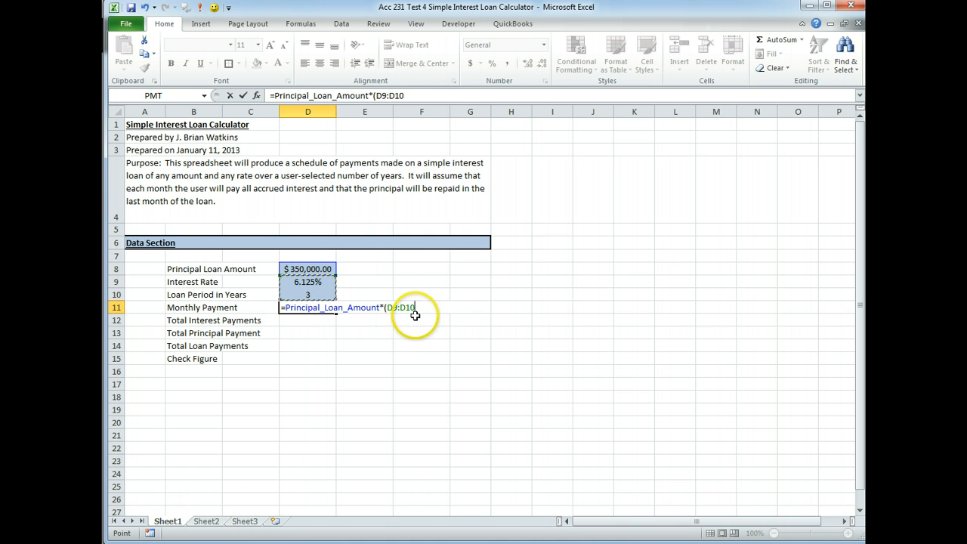
key(BackSpace)
key(BackSpace)
key(BackSpace)
key(BackSpace)
key(BackSpace)
key(BackSpace)
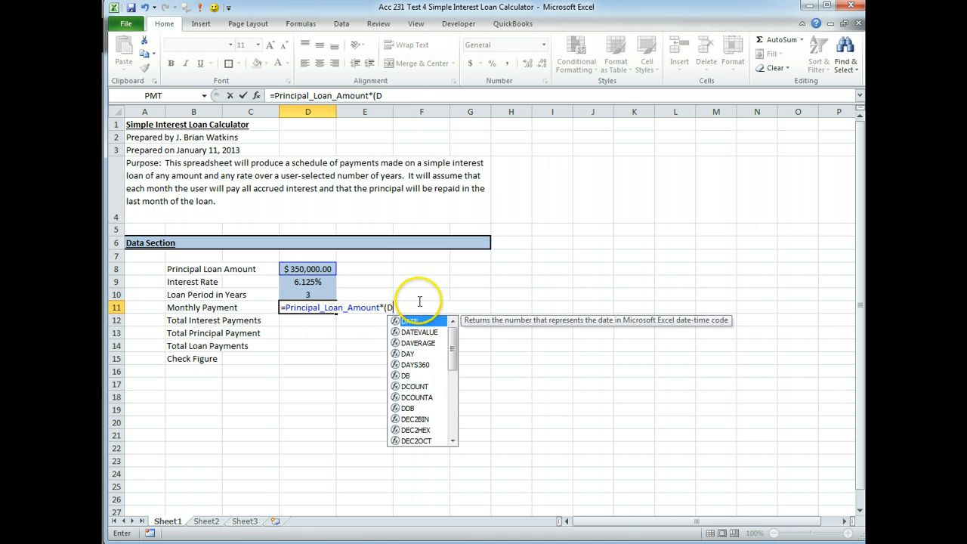
click(300, 283)
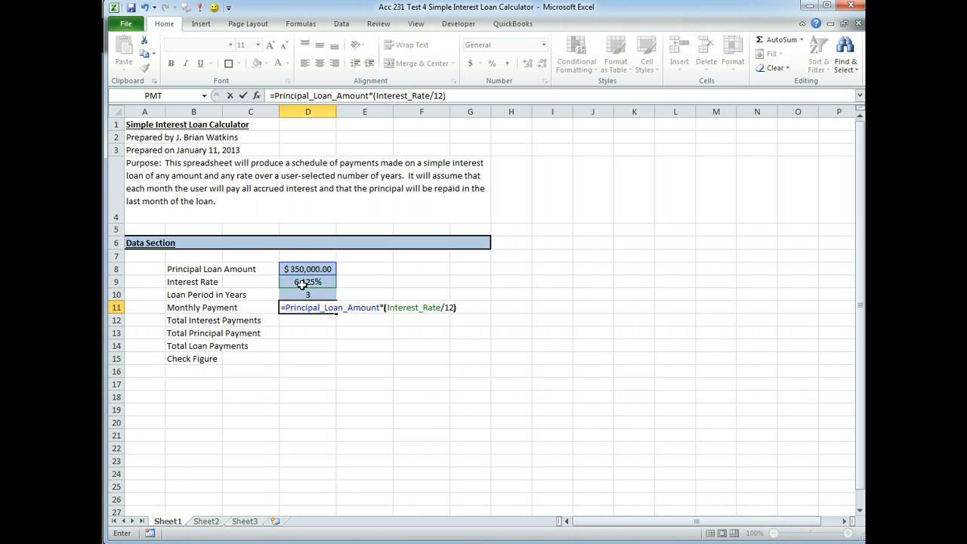
text(/12))
key(Return)
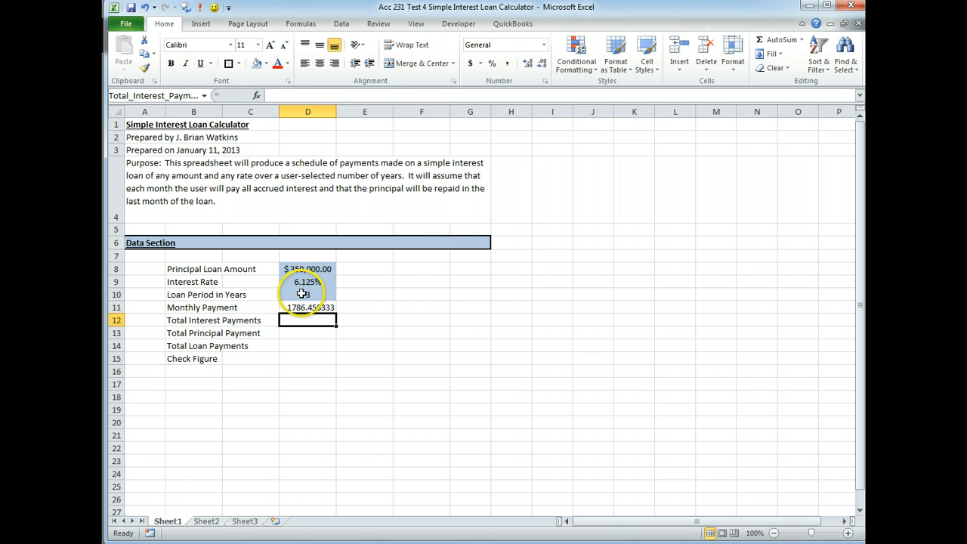
Apply the comma number style to the Monthly Payment in D11
click(316, 306)
click(459, 95)
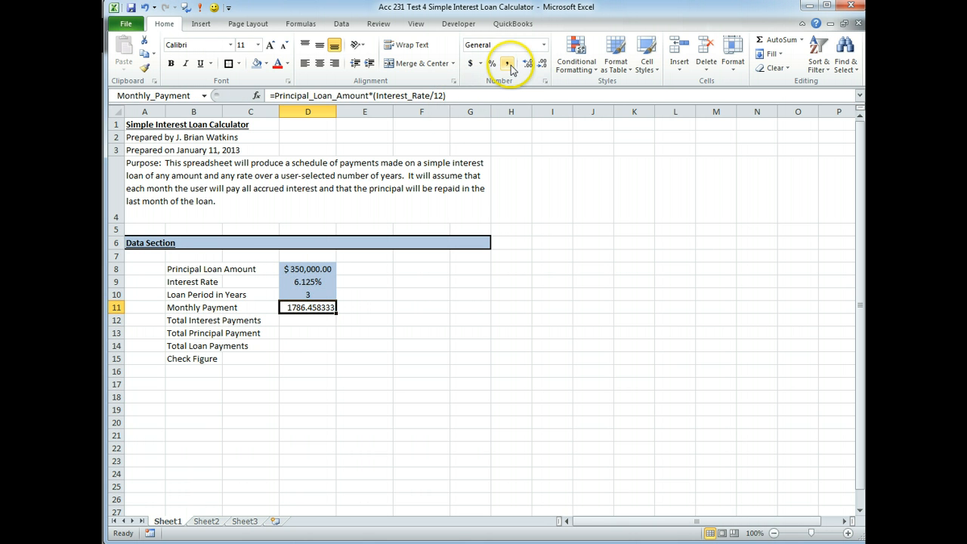
click(508, 65)
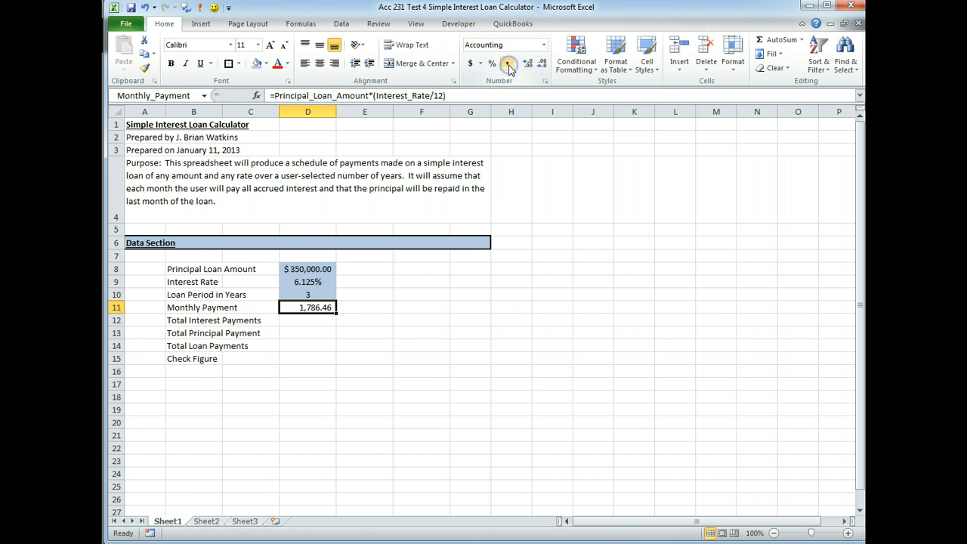
Enter =Monthly_Payment*(Loan_Period_in_Years*12) as Total Interest Payments in D12 and apply the comma number style
click(318, 323)
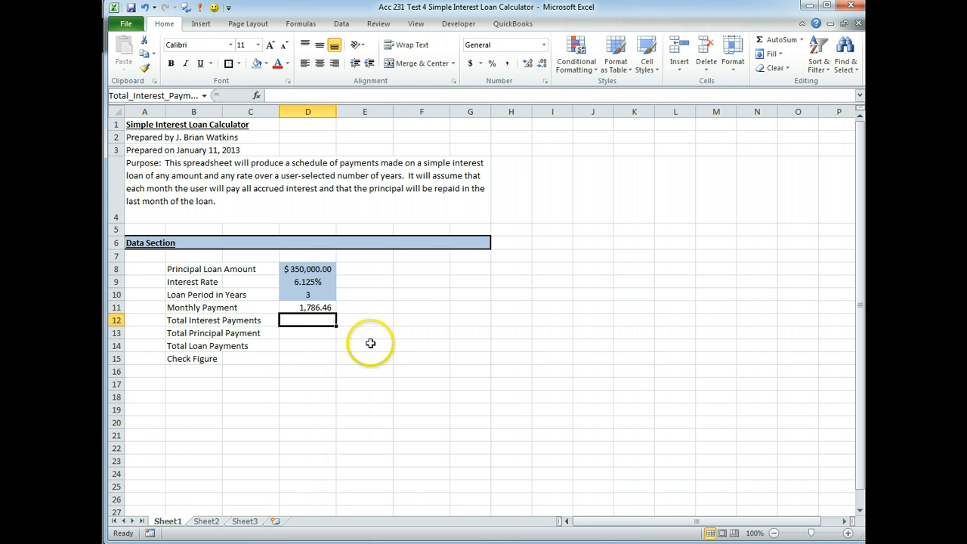
text(=)
click(306, 308)
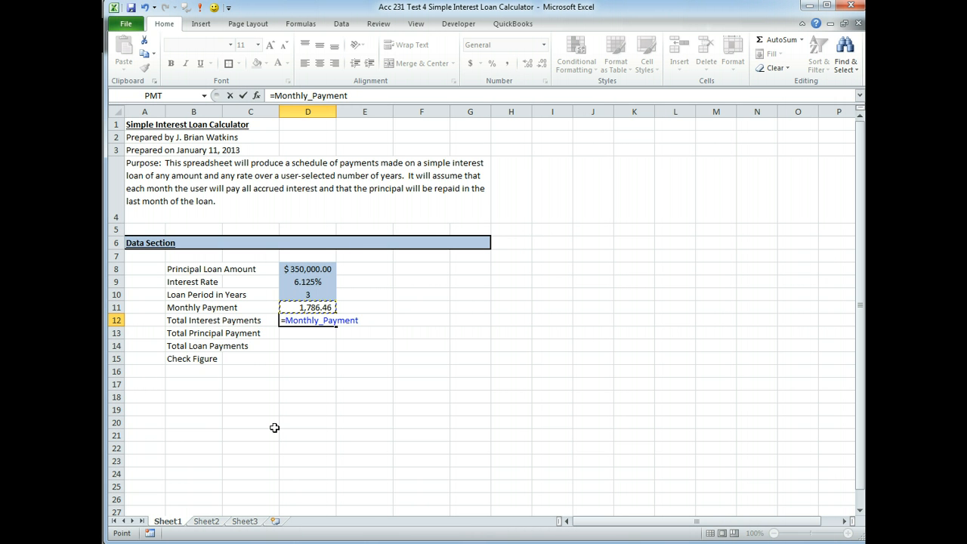
click(318, 295)
text(*)
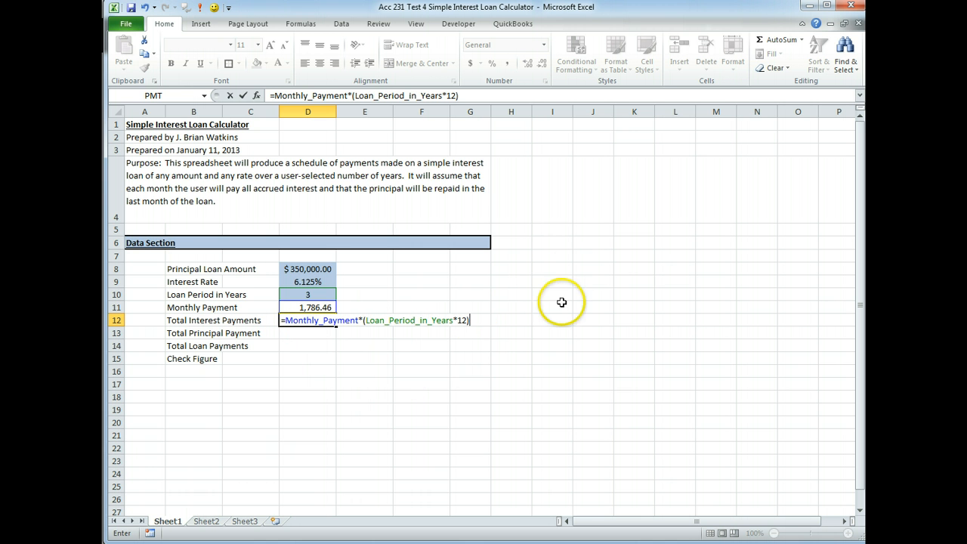
key(Return)
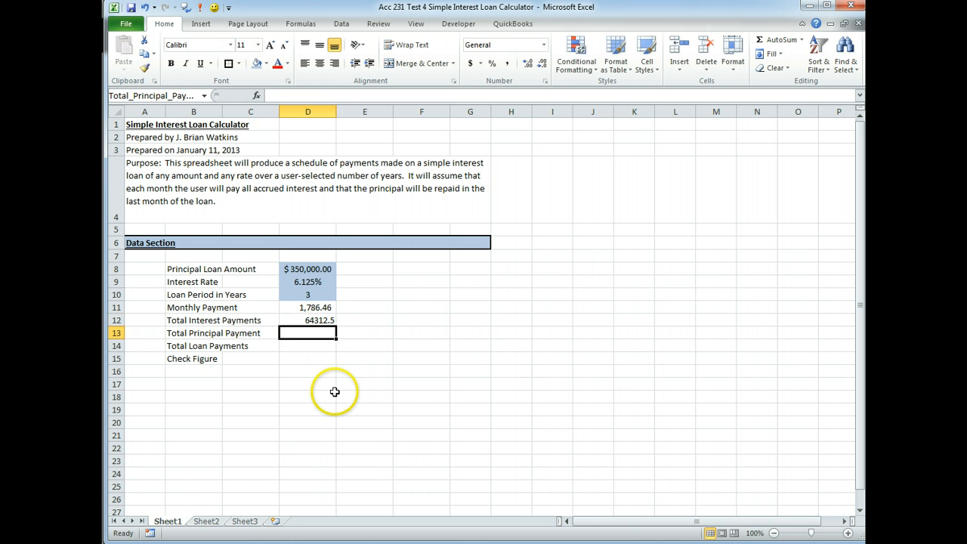
click(315, 320)
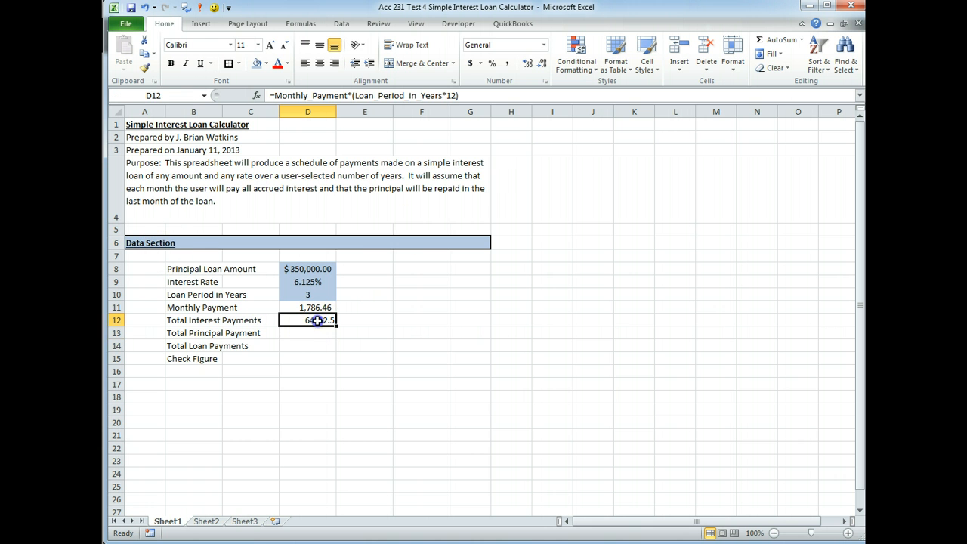
click(507, 62)
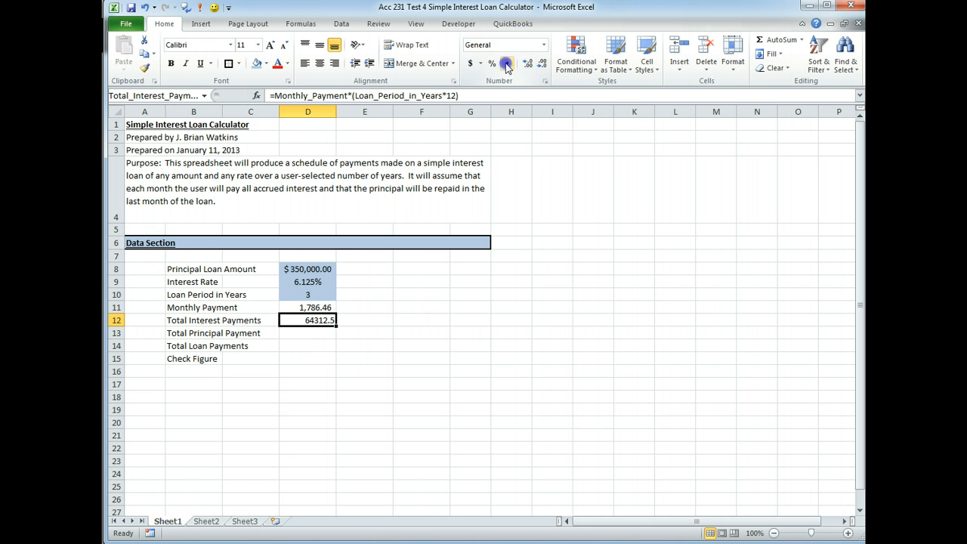
Enter =Principal_Loan_Amount as the Total Principal Payment in D13 and apply the comma number style
click(292, 334)
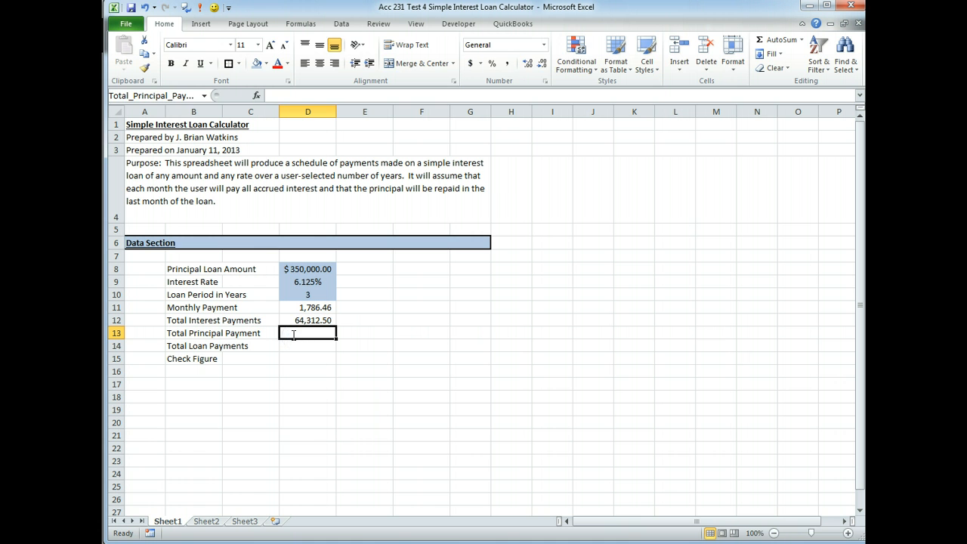
text(=)
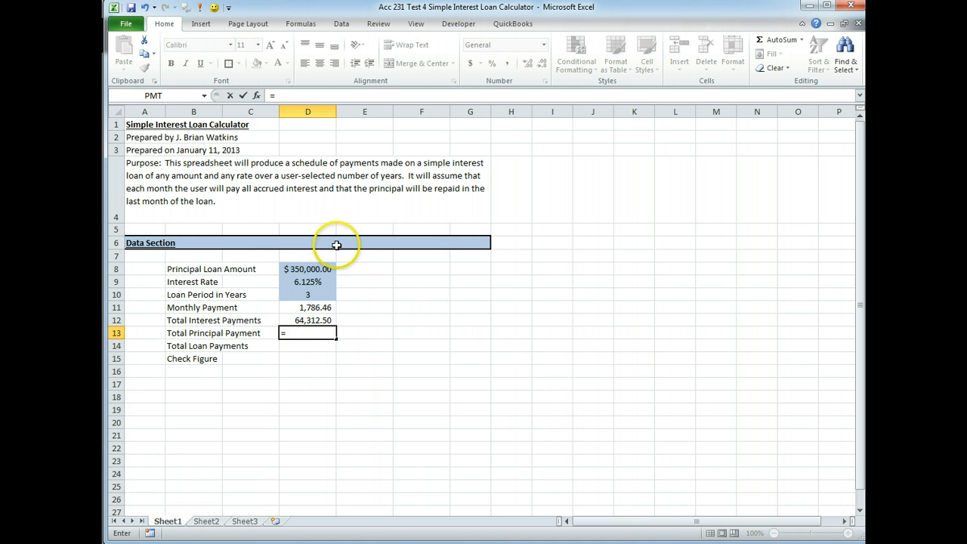
click(316, 269)
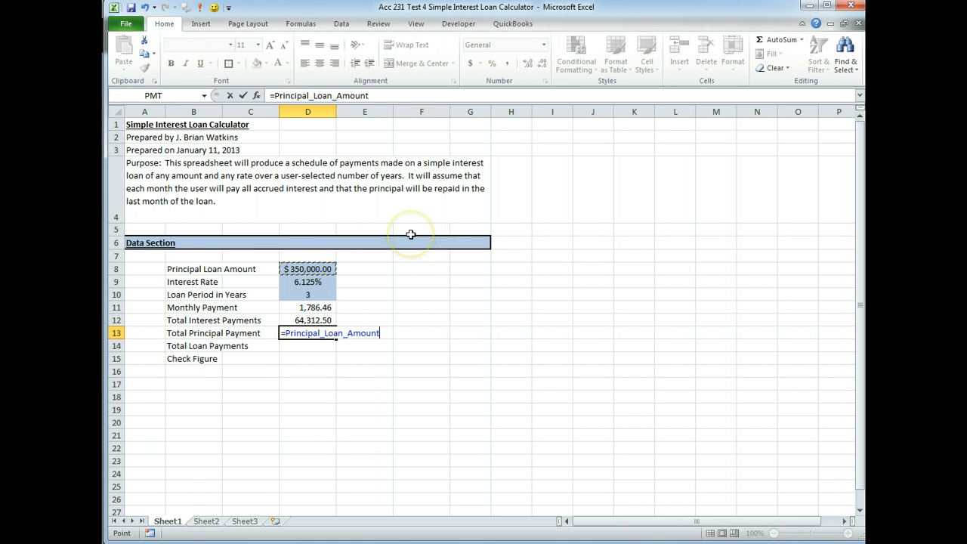
key(Return)
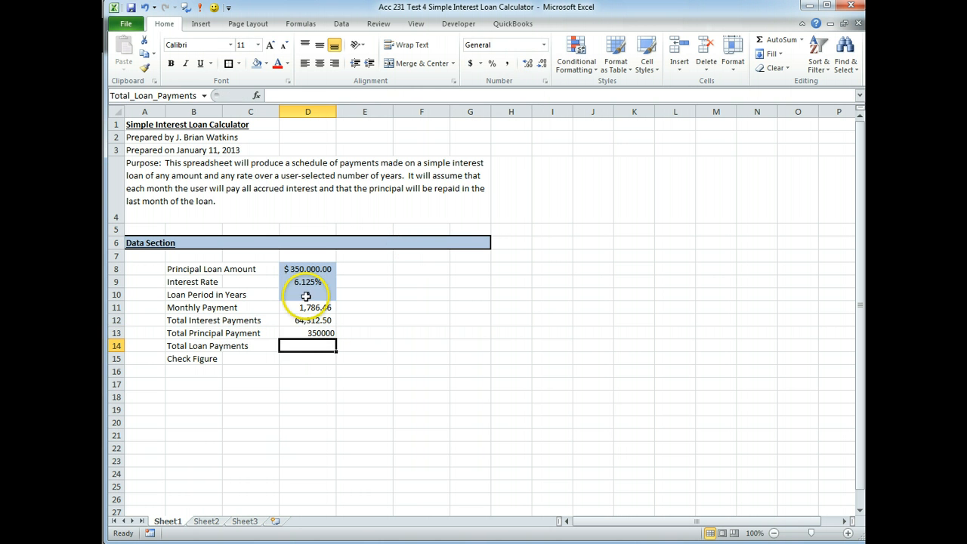
click(302, 333)
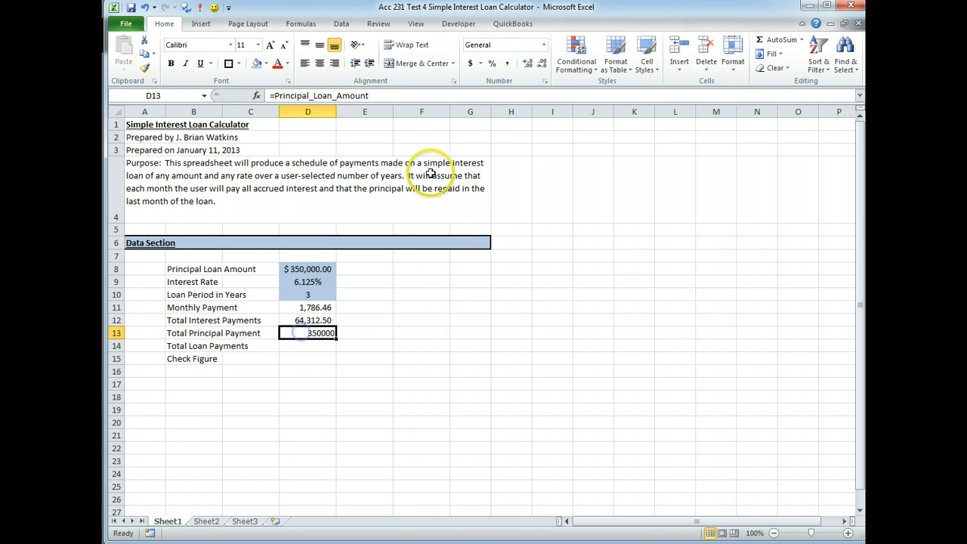
click(507, 63)
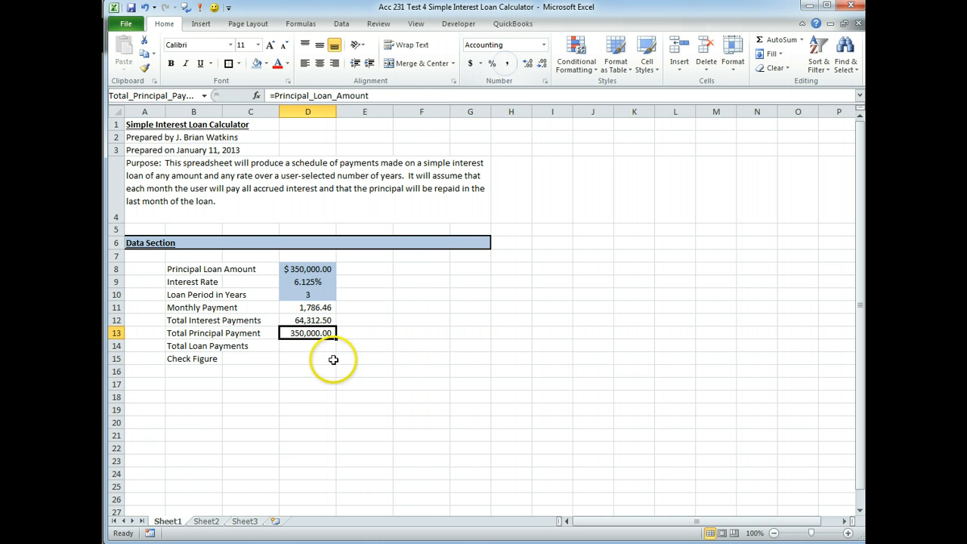
Add a top and double bottom border to the Total Loan Payments cell D14
click(307, 347)
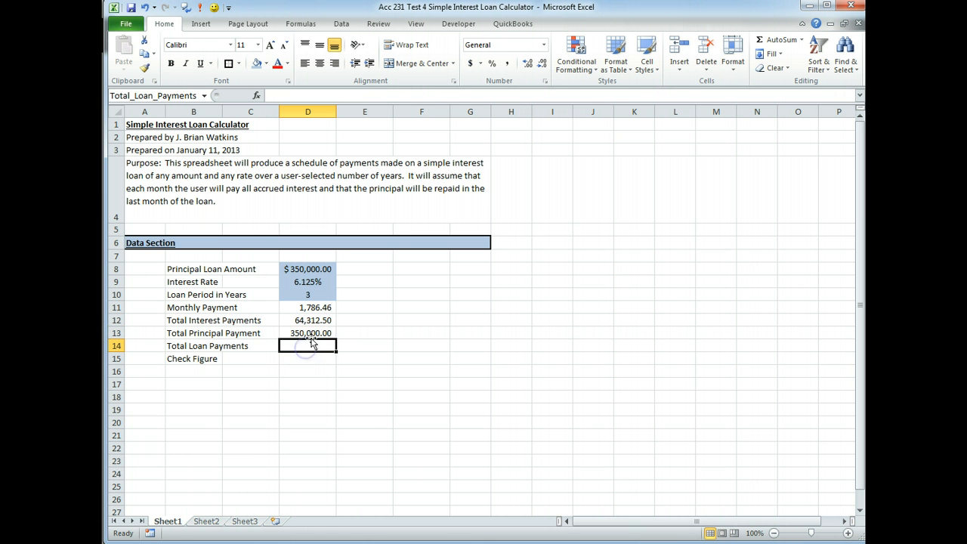
click(307, 343)
click(238, 64)
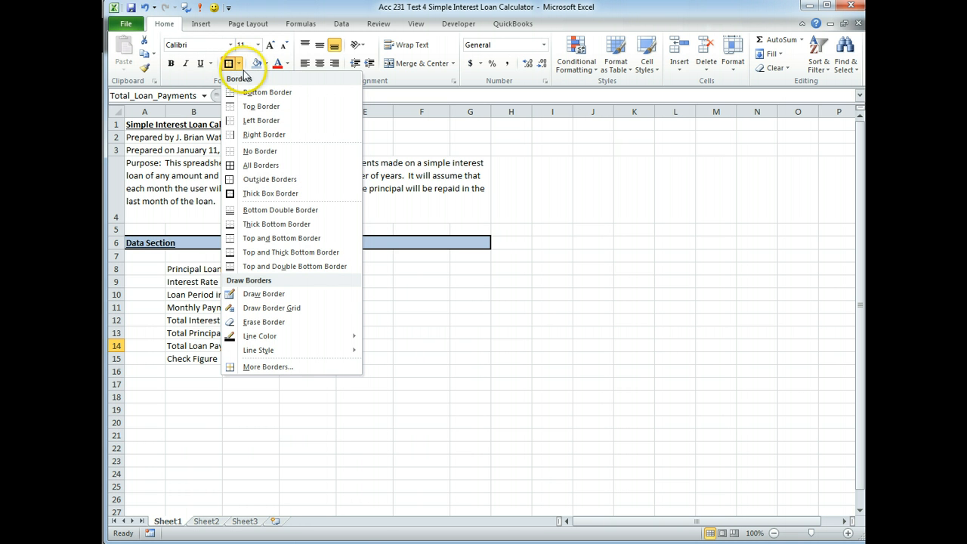
click(303, 269)
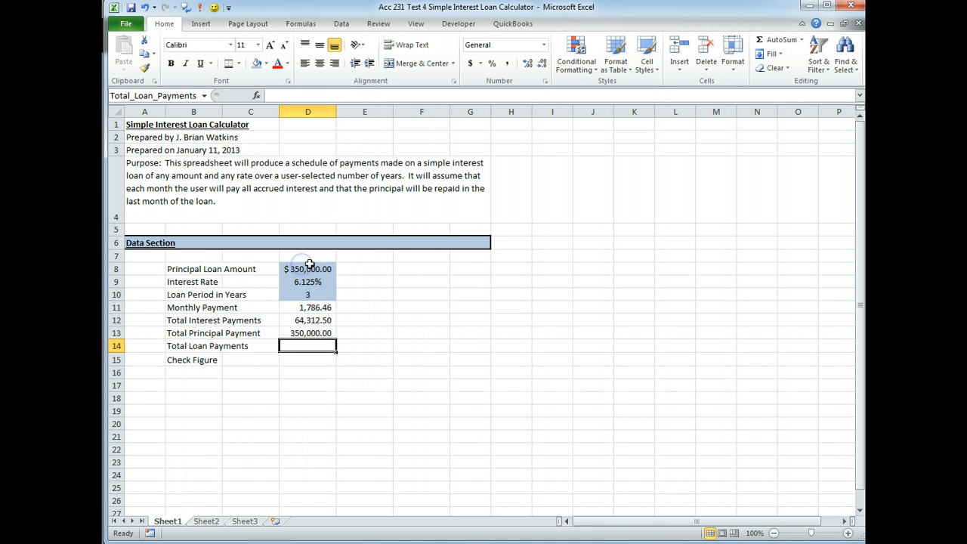
click(323, 361)
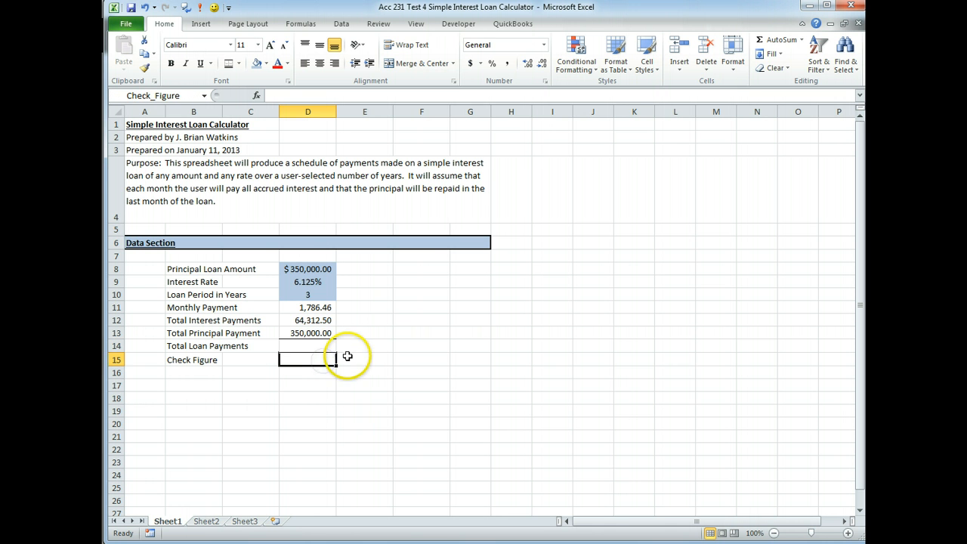
Enter =Total_Interest_Payments+Total_Principal_Payment as Total Loan Payments in D14 and apply the Accounting dollar format
click(312, 346)
double_click(323, 347)
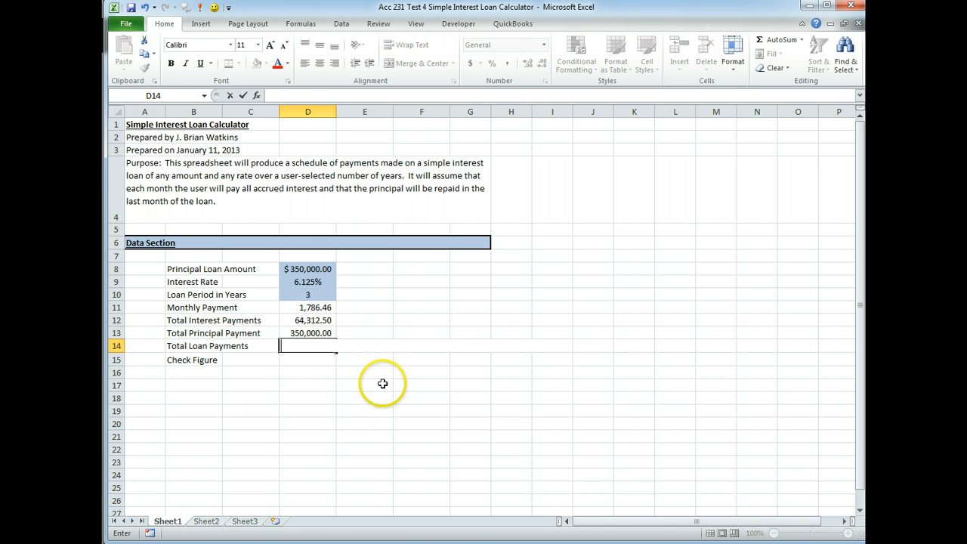
text(=)
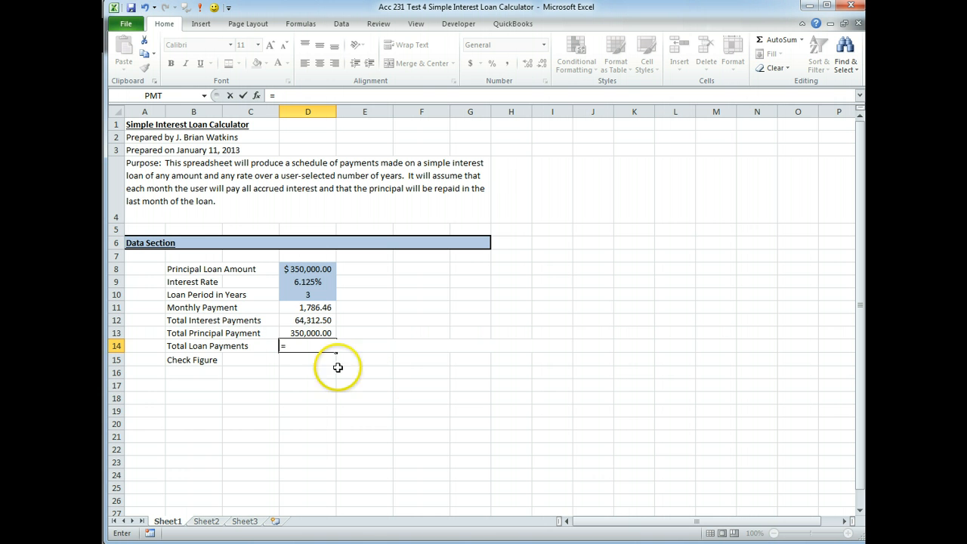
click(301, 321)
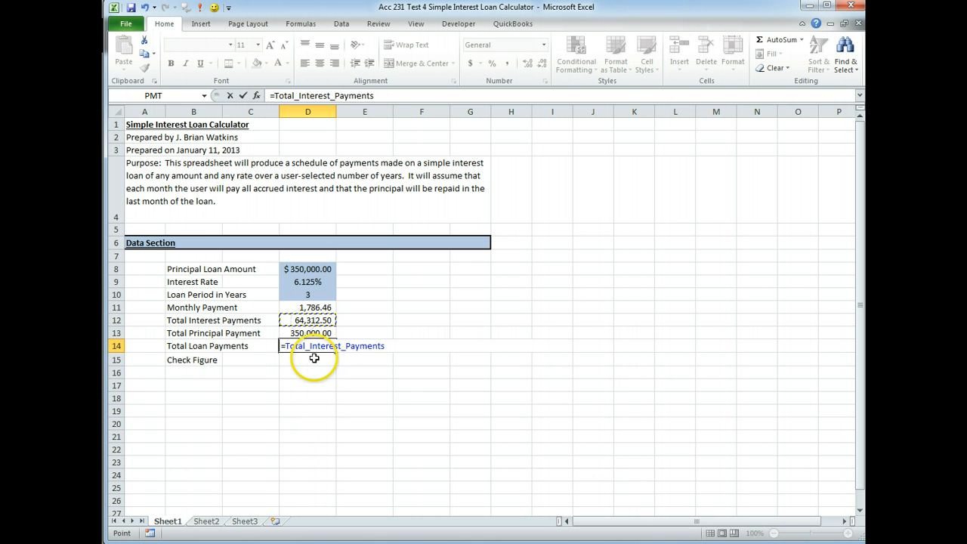
text(+)
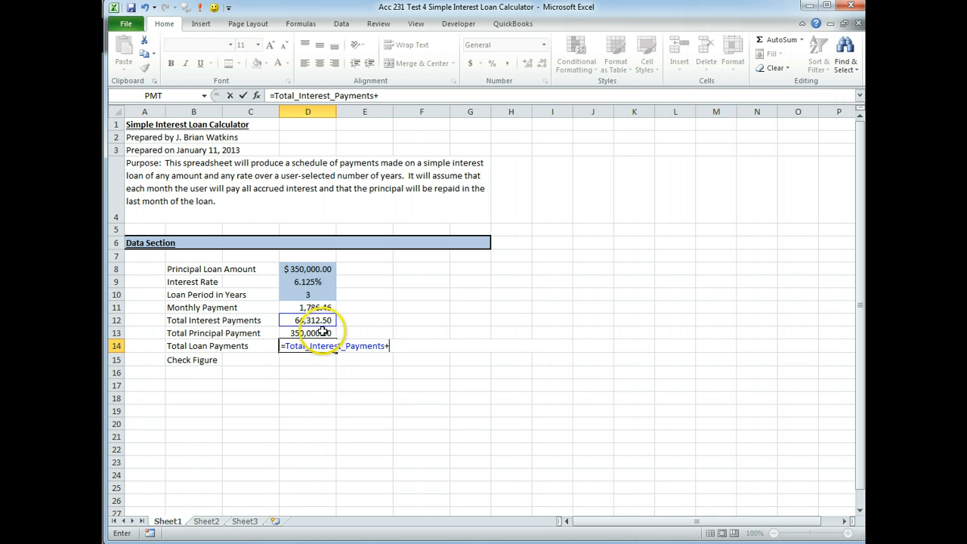
click(323, 333)
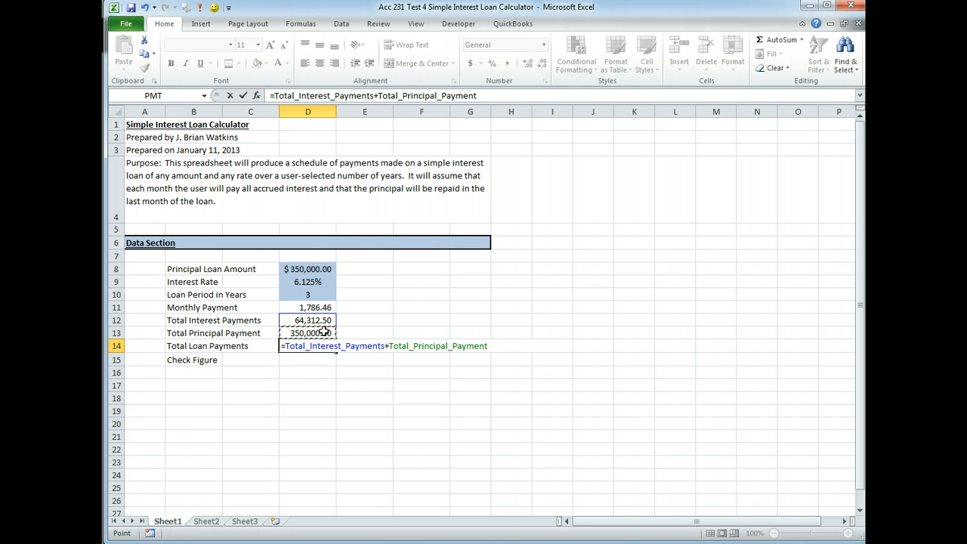
key(Return)
click(321, 346)
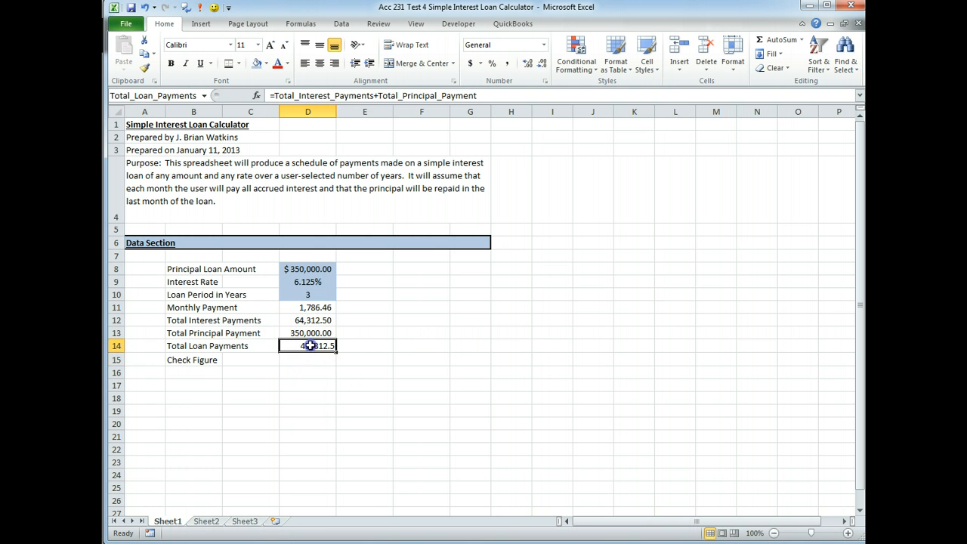
click(470, 63)
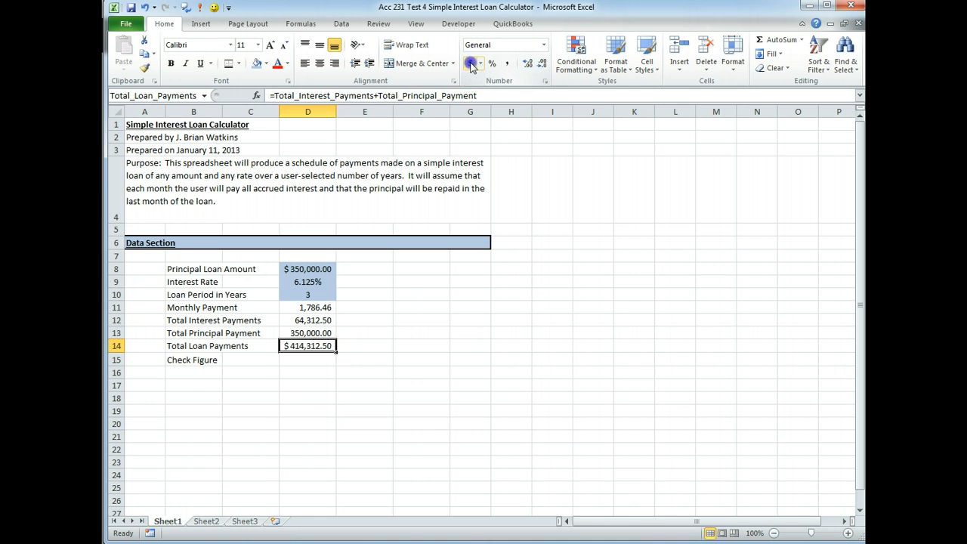
click(487, 357)
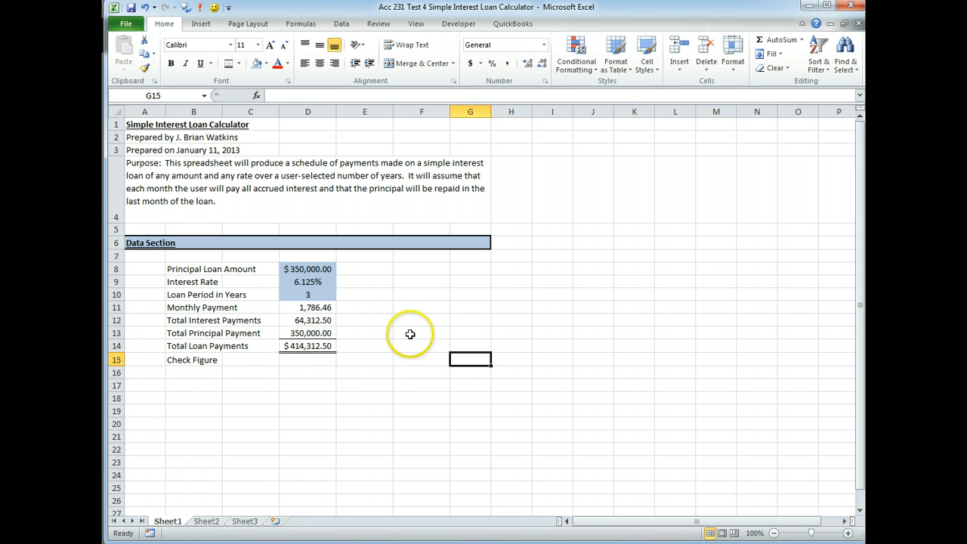
click(316, 360)
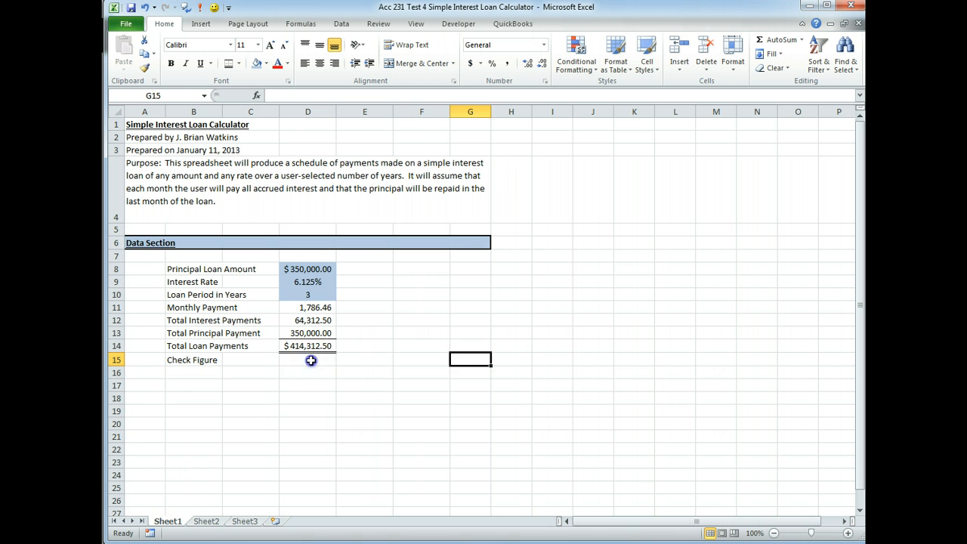
Enter the heading "Answer Section" in A17 and make it bold and underlined
click(145, 383)
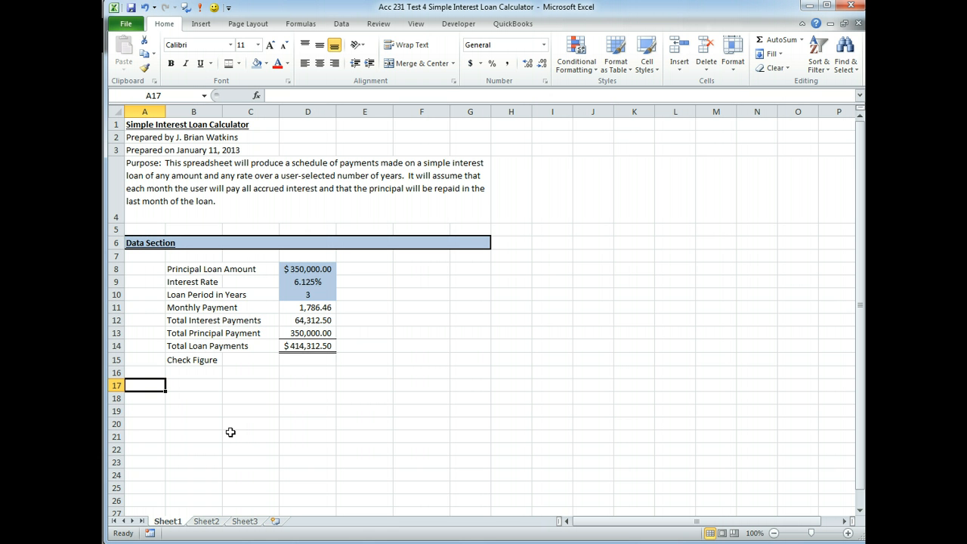
text(Answer Section)
key(ctrl+Return)
key(ctrl+b)
key(ctrl+u)
Fill the Answer Section heading row A17:G17 with light olive green and surround it with a thick box border
key(shift+Right)
key(shift+Right)
key(shift+Right)
key(shift+Right)
key(shift+Right)
key(shift+Right)
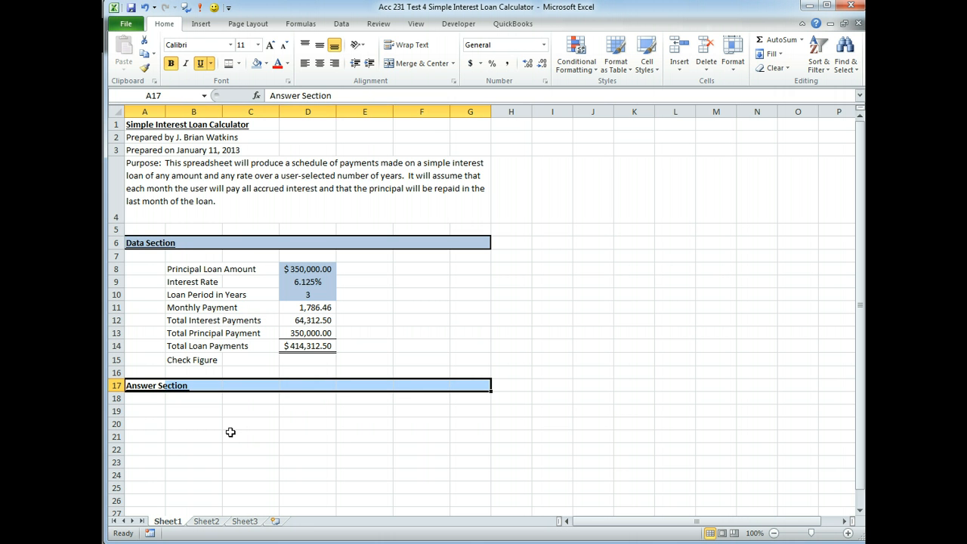
click(265, 64)
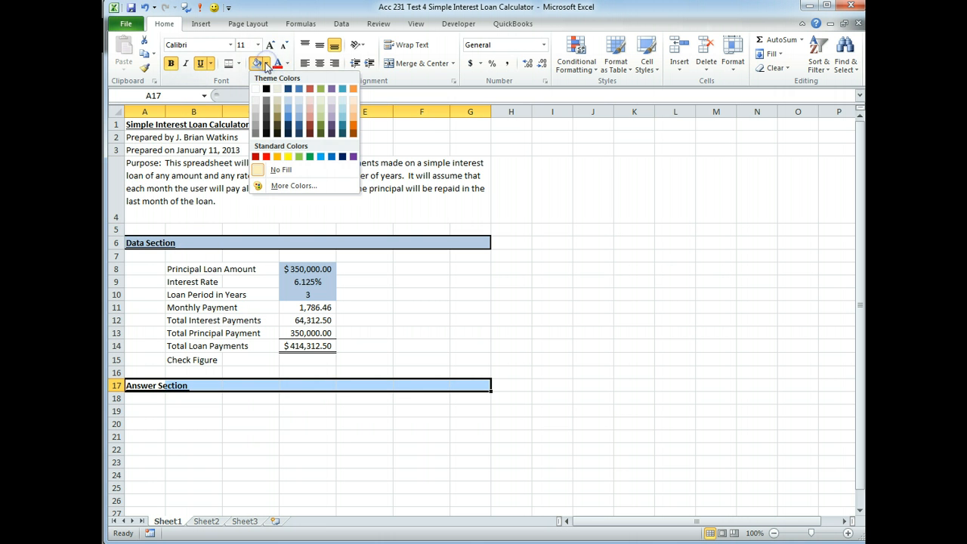
click(320, 117)
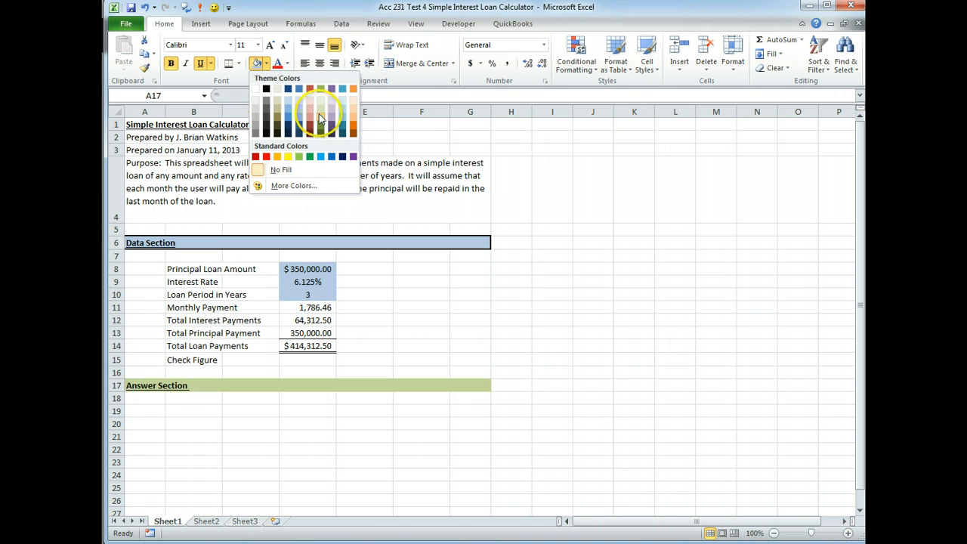
click(321, 117)
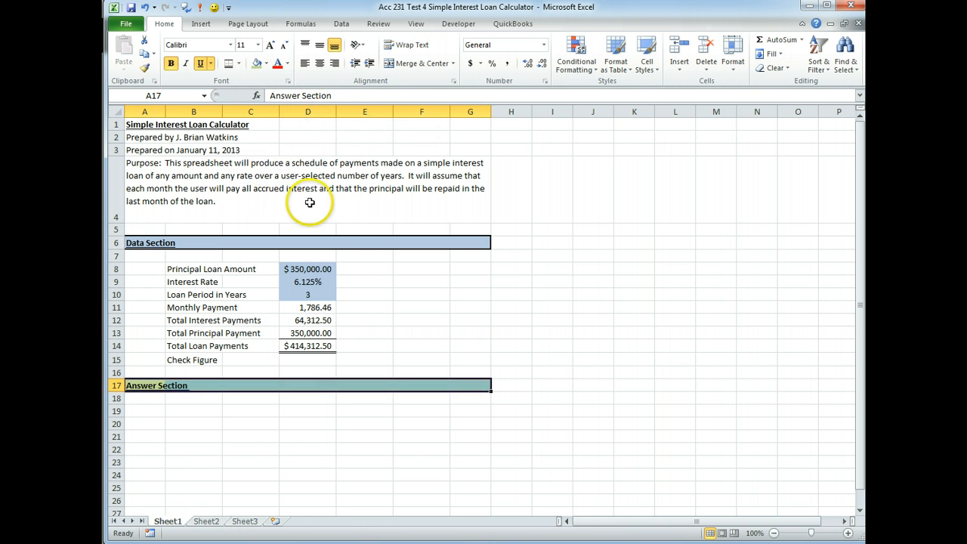
click(238, 63)
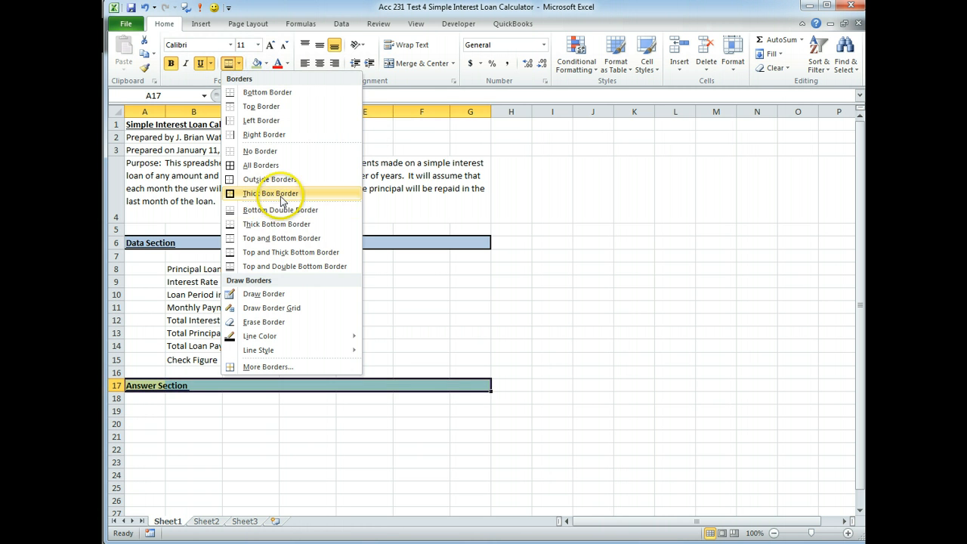
click(282, 198)
Enter the schedule headings Month, Interest, Principal and Total Payments in B19:E19 of the Answer Section
click(194, 413)
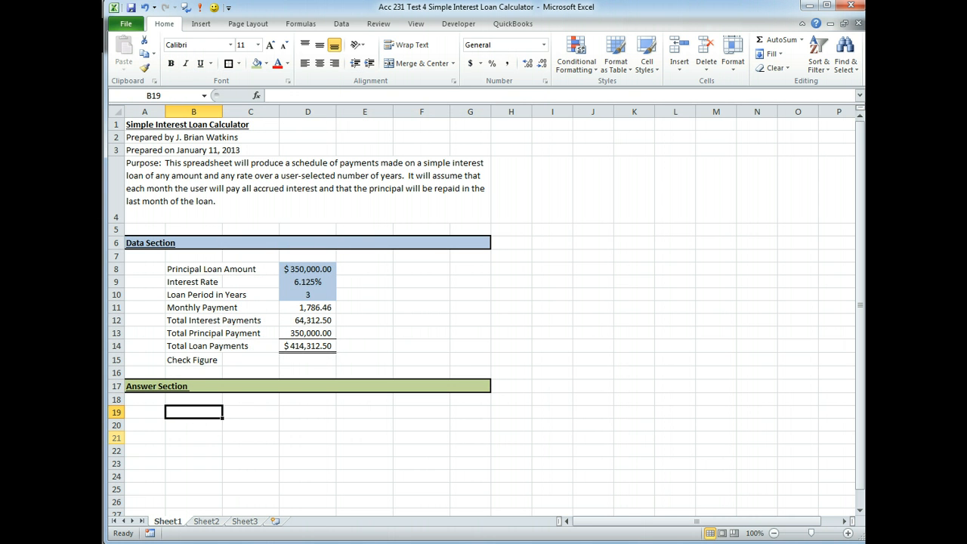
text(Mont)
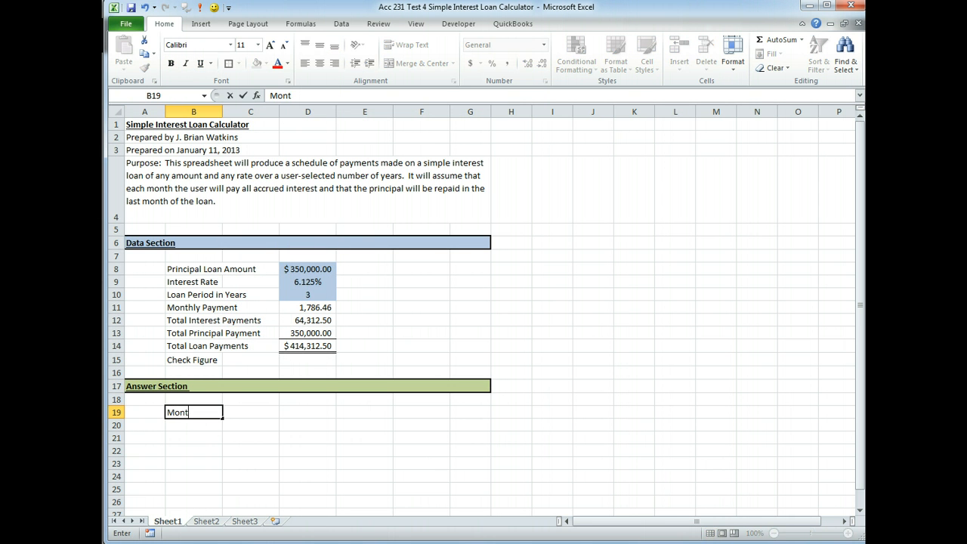
text(h)
key(Tab)
text(Inter)
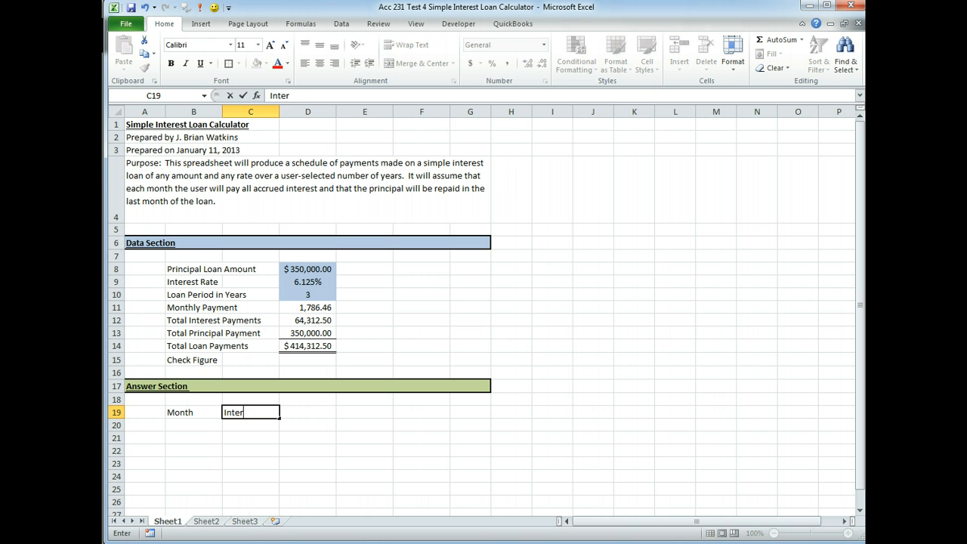
key(Tab)
text(Pr)
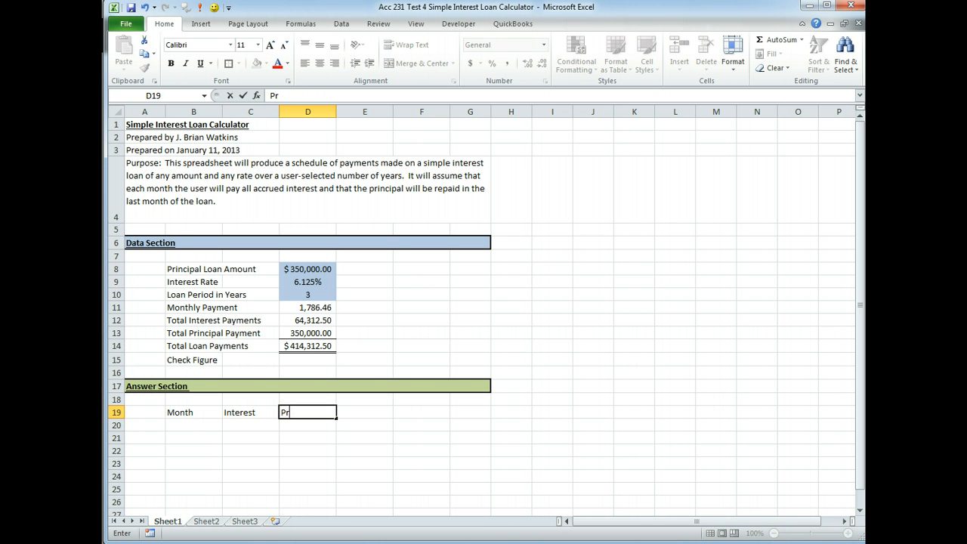
text(incipal)
key(Tab)
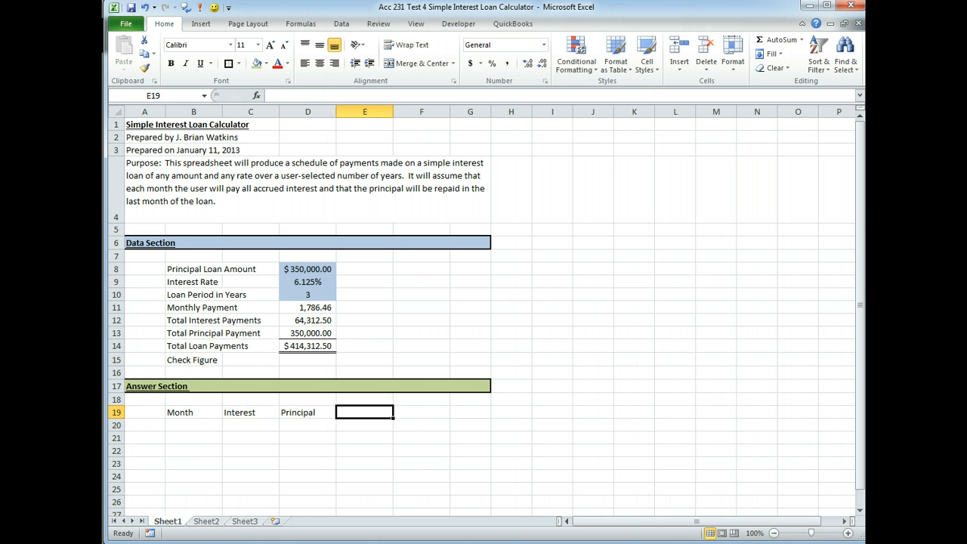
text(Total Payment)
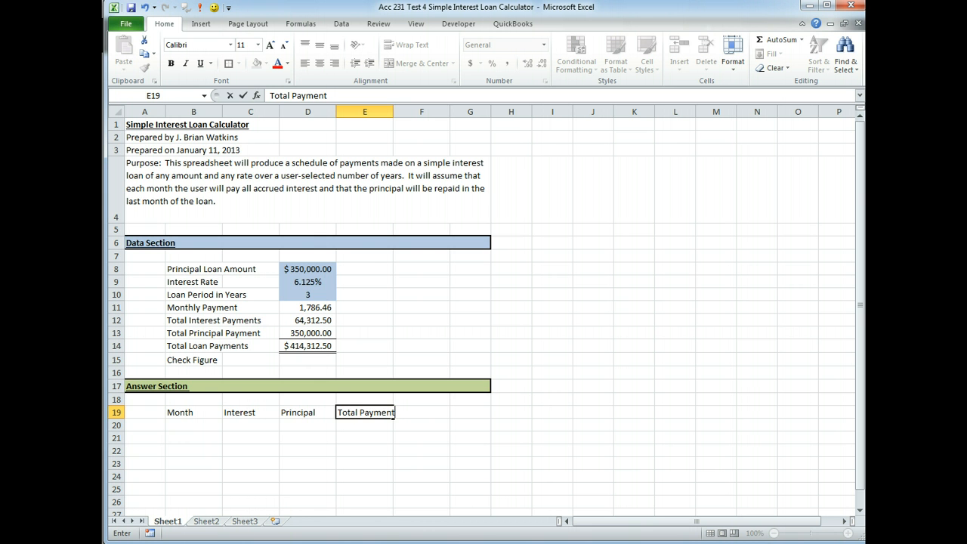
text(s)
key(Return)
key(Up)
Make the headings in B19:E19 bold, underlined and centered, and widen column E to fit Total Payments
drag(193, 412, 395, 411)
key(ctrl+b)
key(ctrl+u)
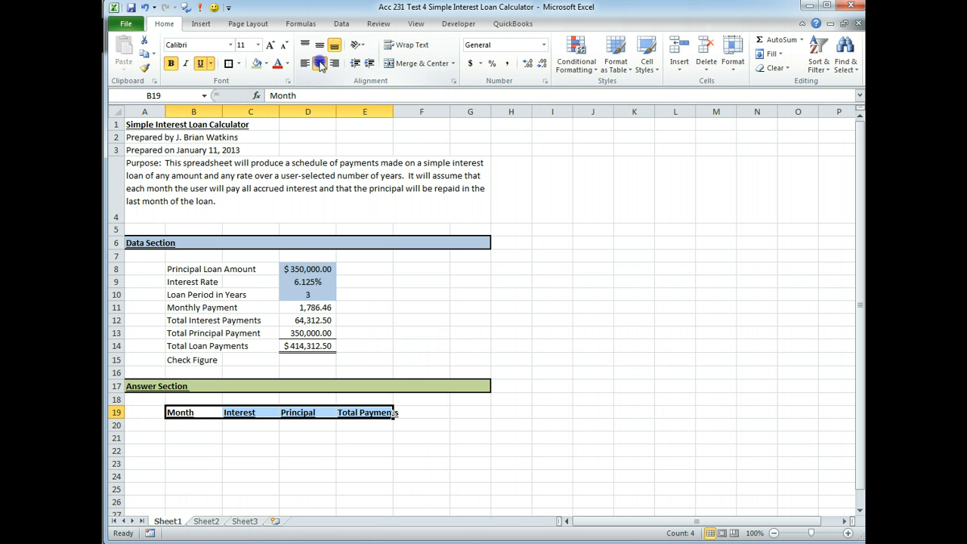
click(319, 64)
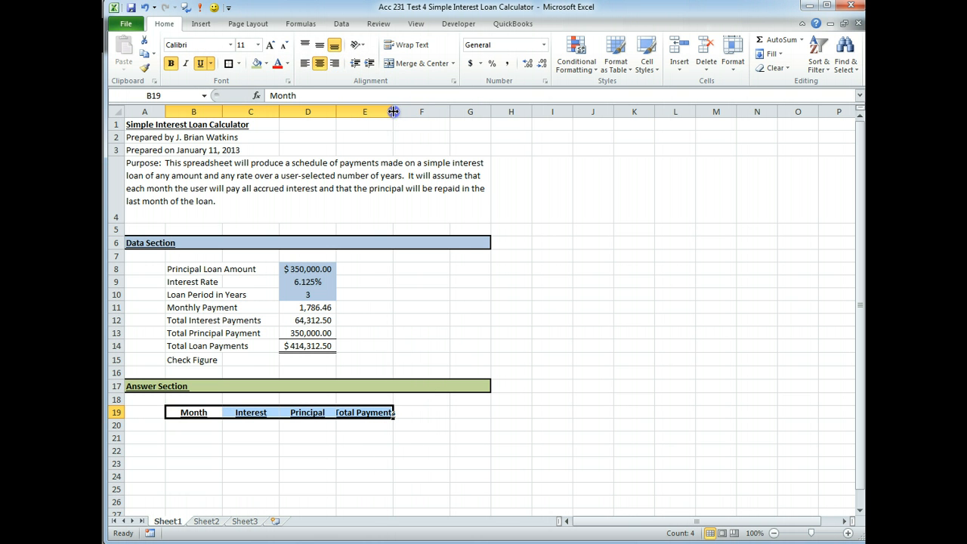
drag(393, 112, 401, 111)
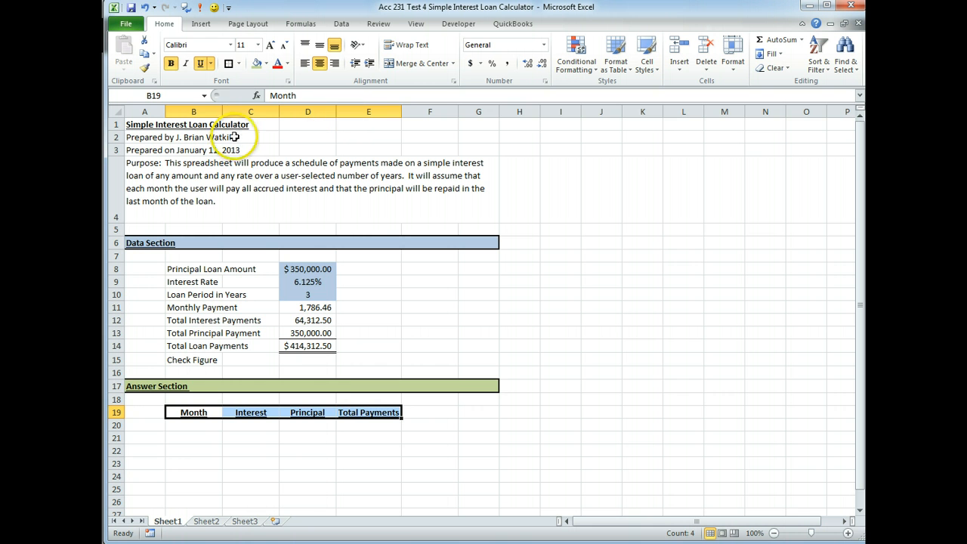
click(242, 450)
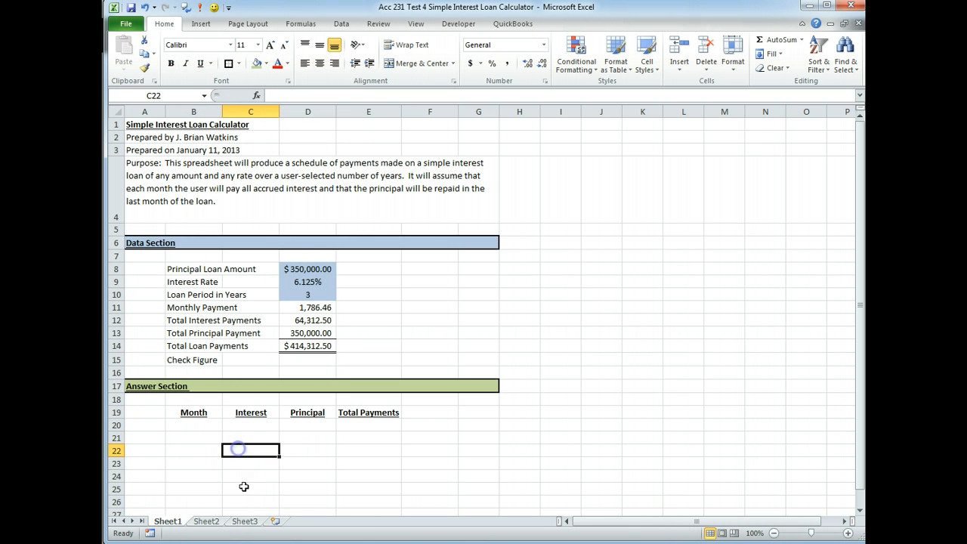
Enter 0 as the first month in B20 and center it
click(193, 424)
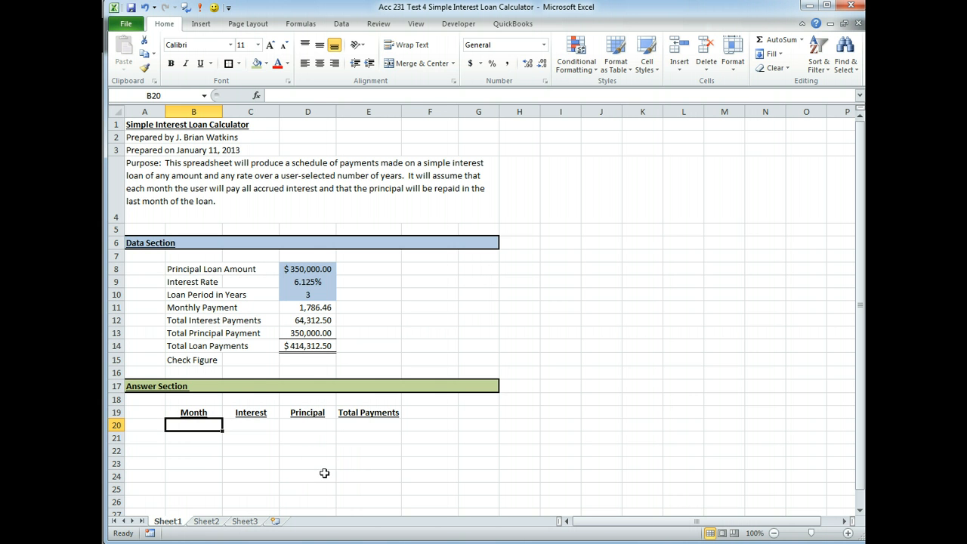
text(0)
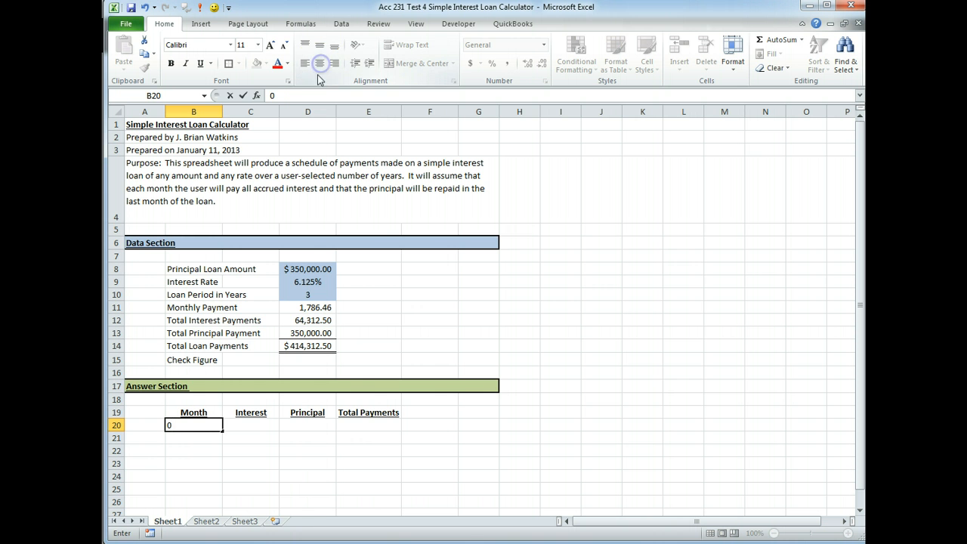
click(272, 462)
click(209, 425)
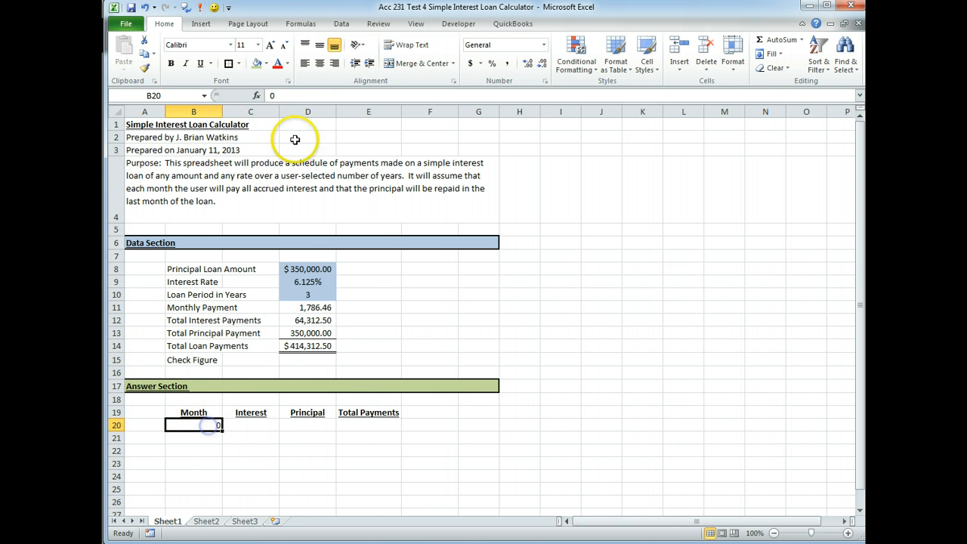
click(321, 64)
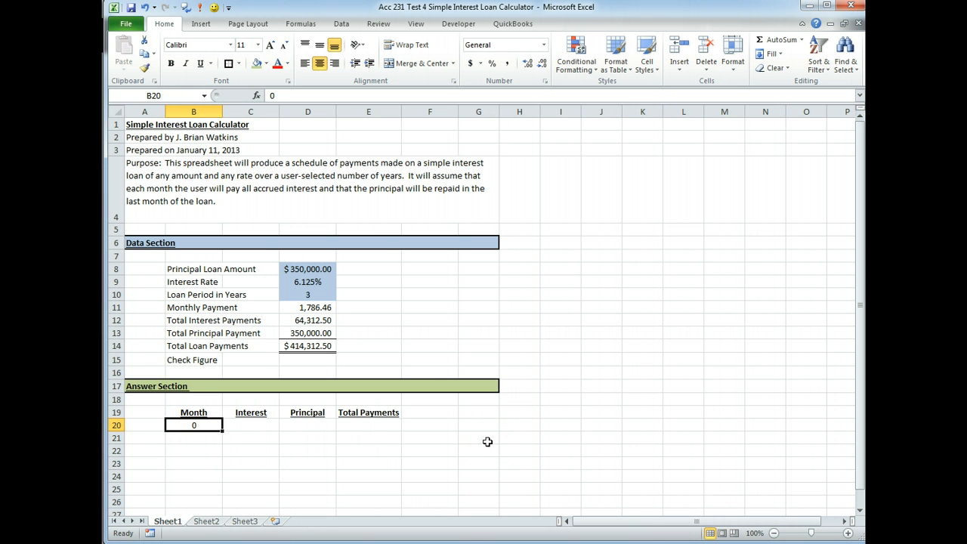
click(205, 441)
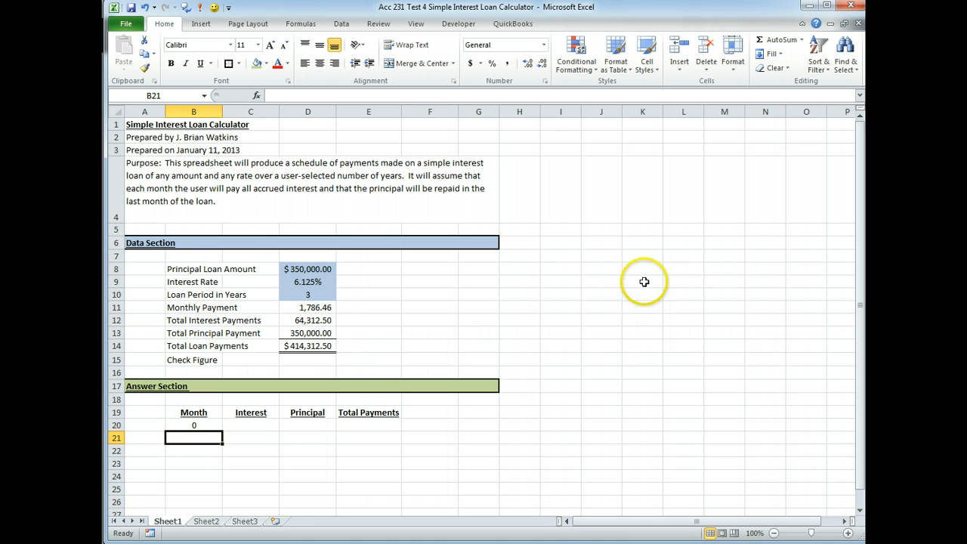
Enter the sample numbers 0, 1, 2 and 3 in J7:J10, beside the data section
click(597, 257)
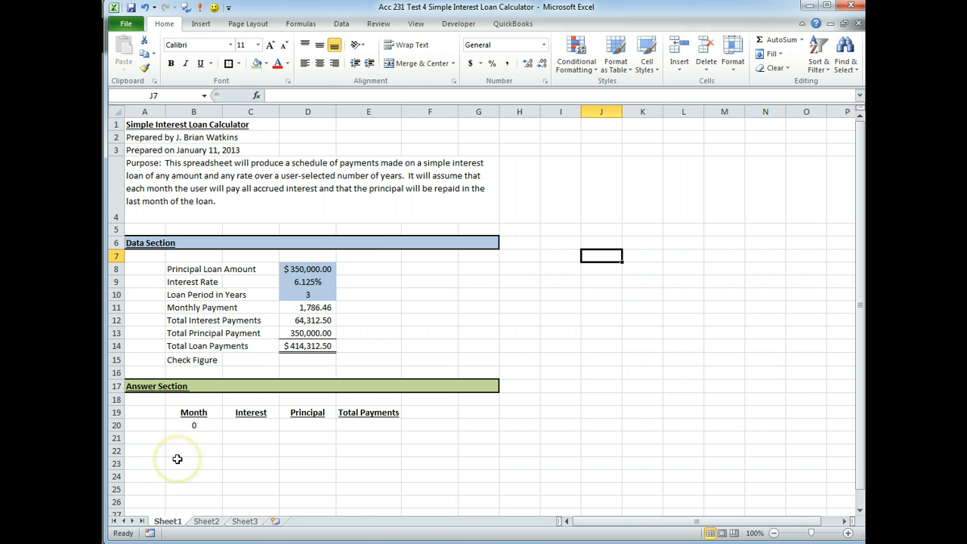
text(0)
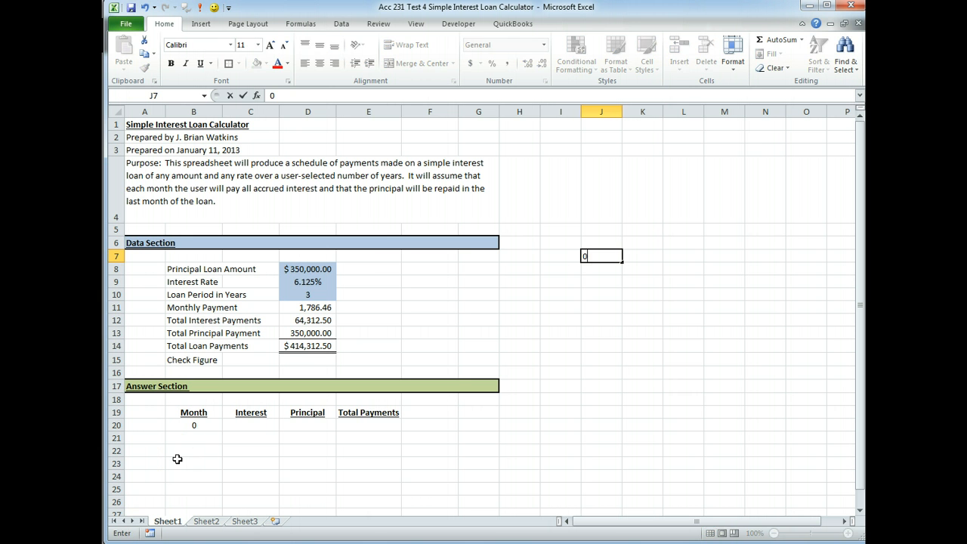
key(Return)
text(1)
key(Return)
text(2)
key(Return)
text(3)
key(Return)
Replace the sample numbers in J9 and J10 with 98763 and 543
key(Up)
key(Up)
key(Up)
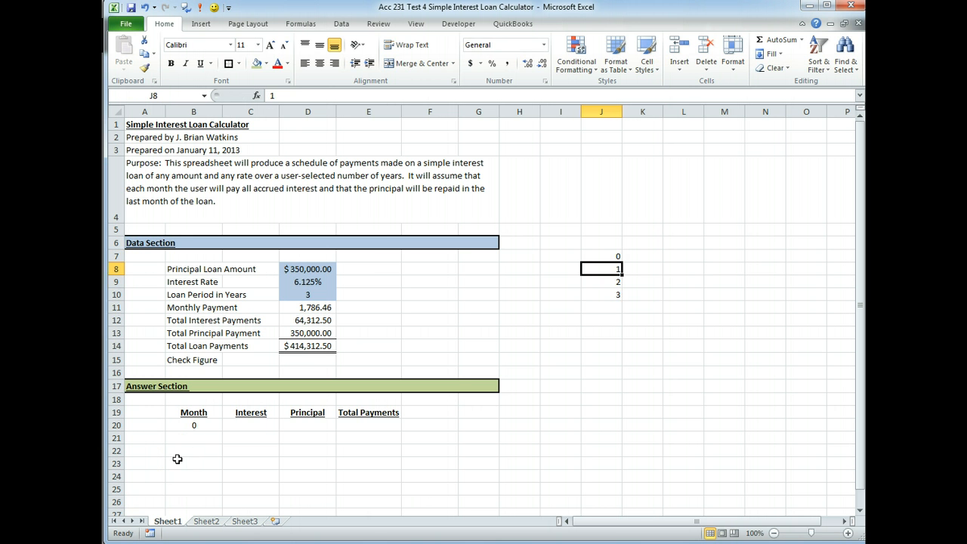
key(Down)
text(98763)
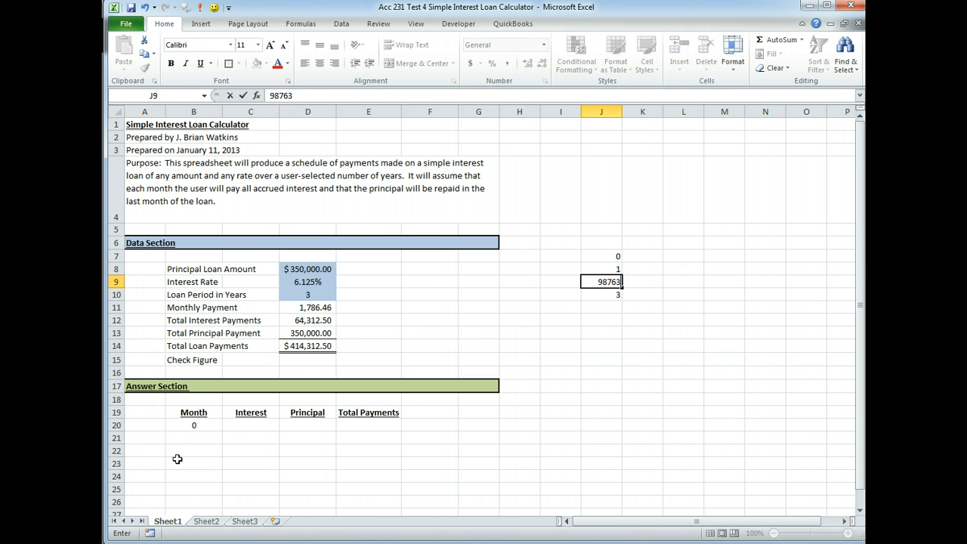
key(Return)
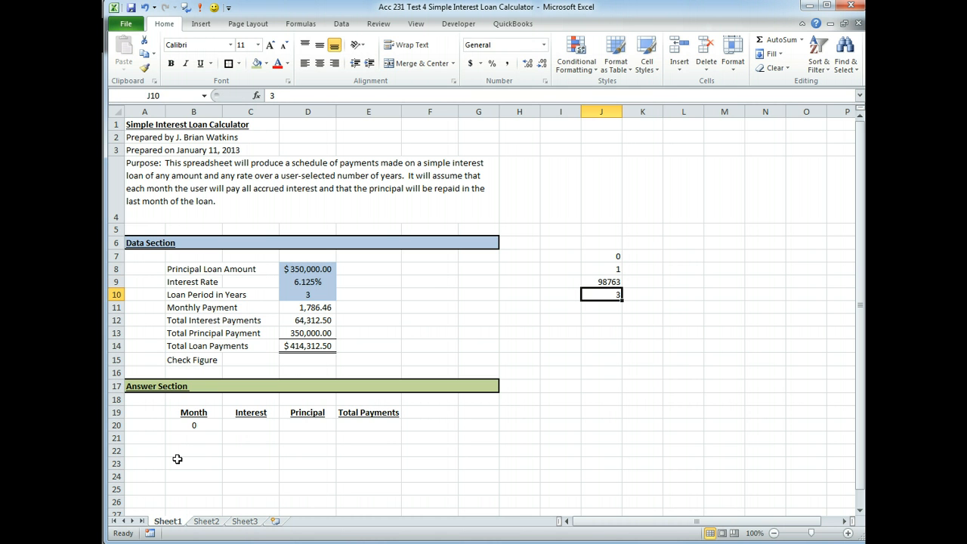
text(543)
key(Up)
Enter the formula =COUNT(J6) in K5, above and beside the sample numbers
key(Up)
key(Up)
key(Up)
key(Up)
key(Up)
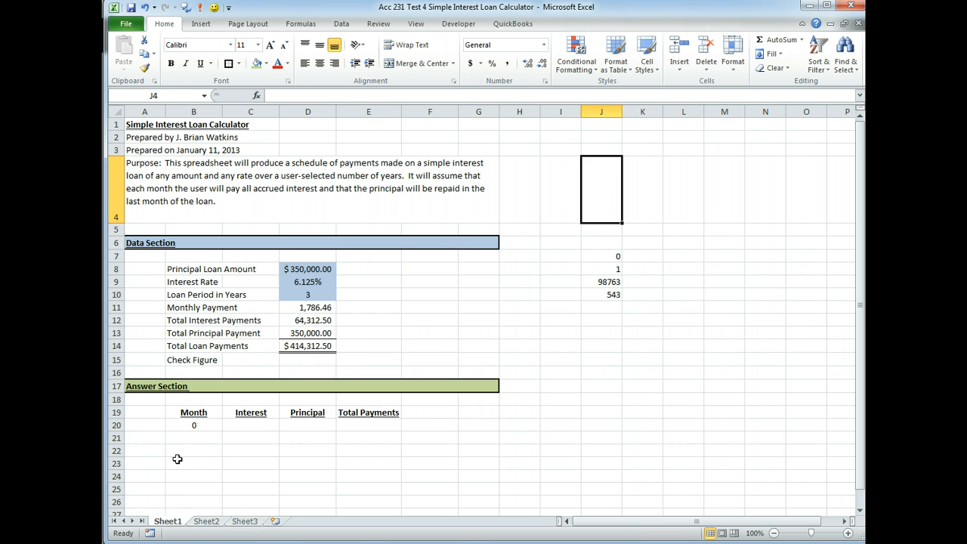
key(Down)
key(Right)
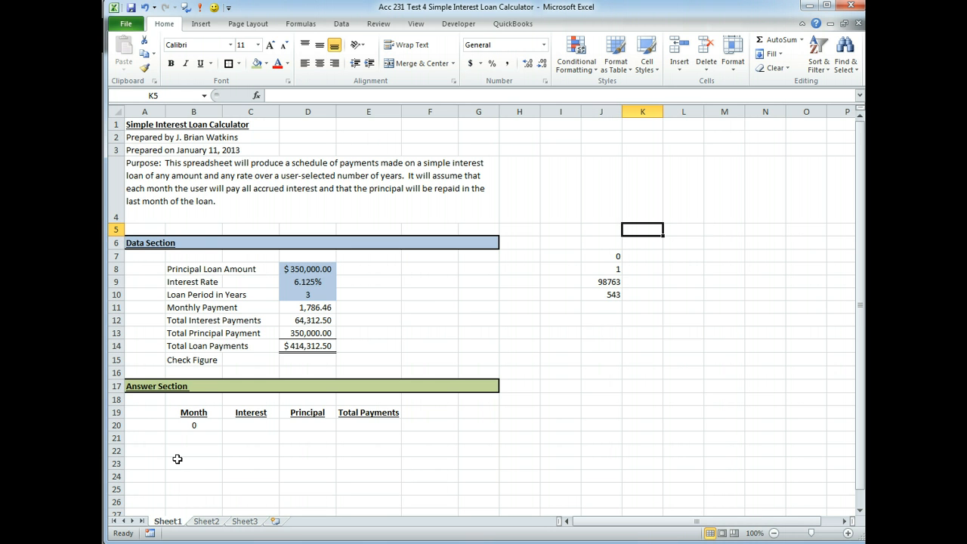
text(=)
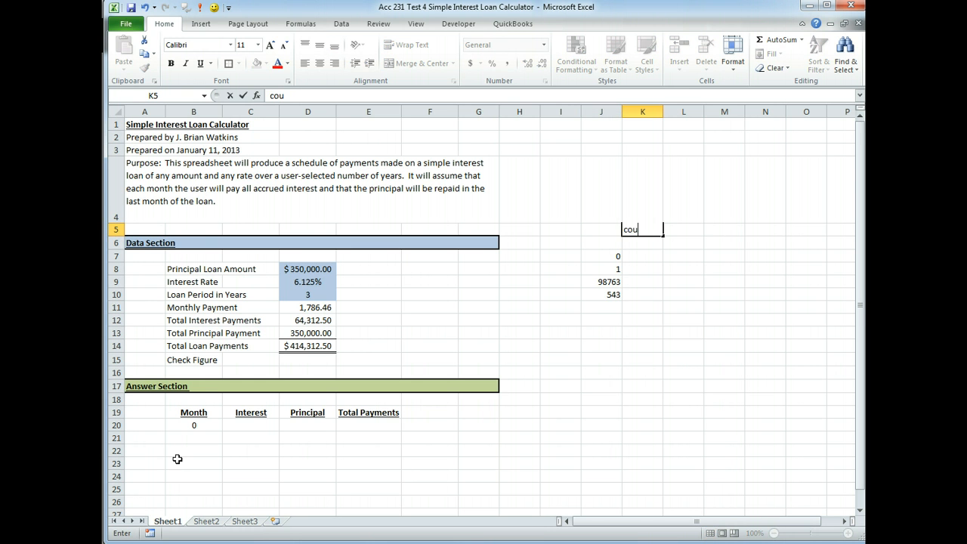
text(=)
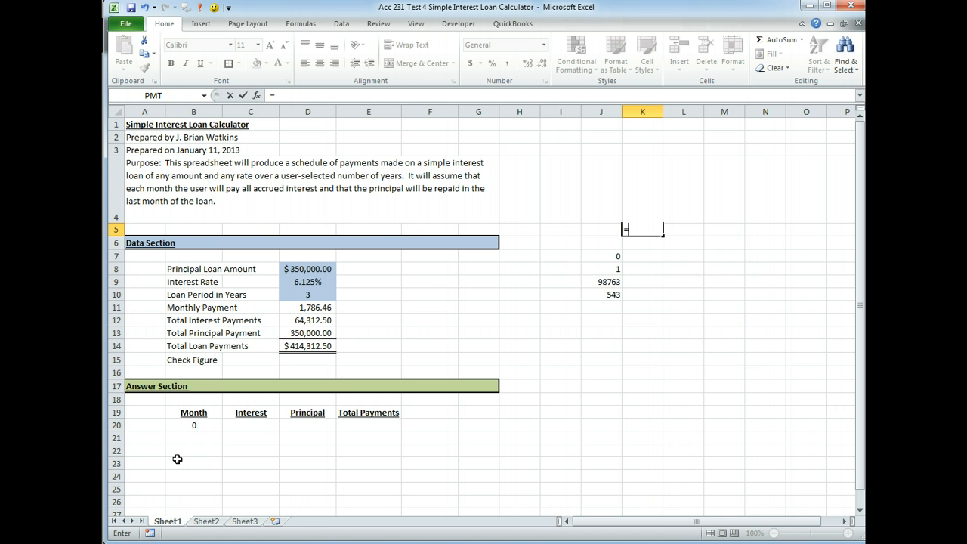
text(count()
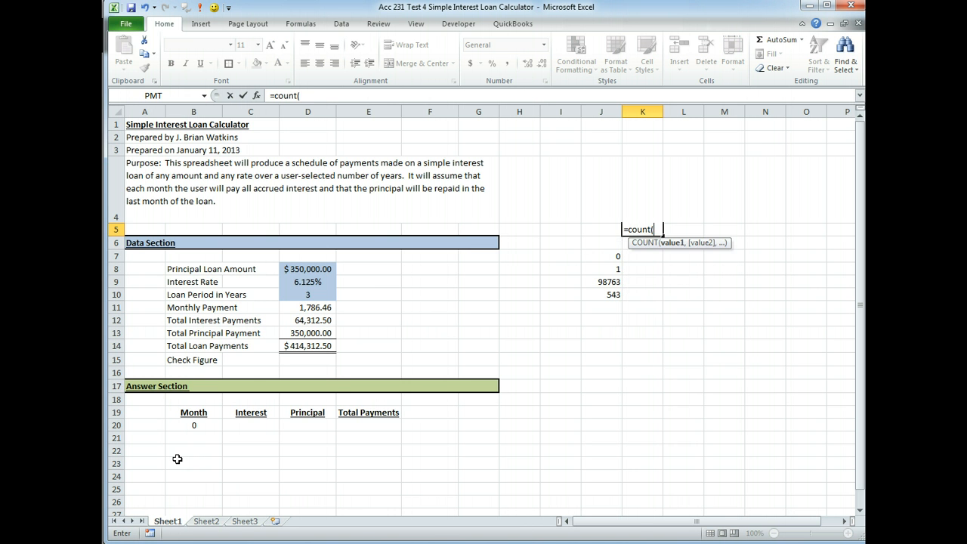
click(601, 242)
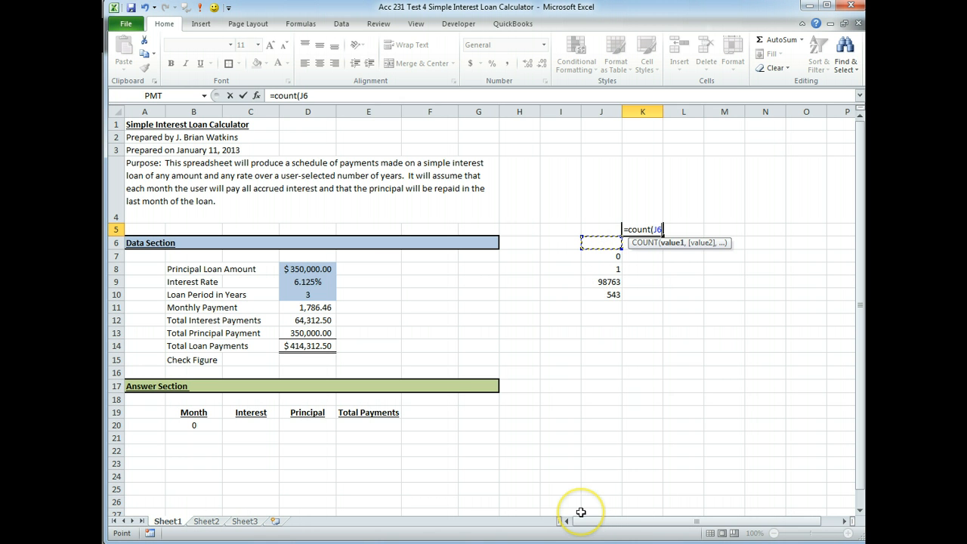
text())
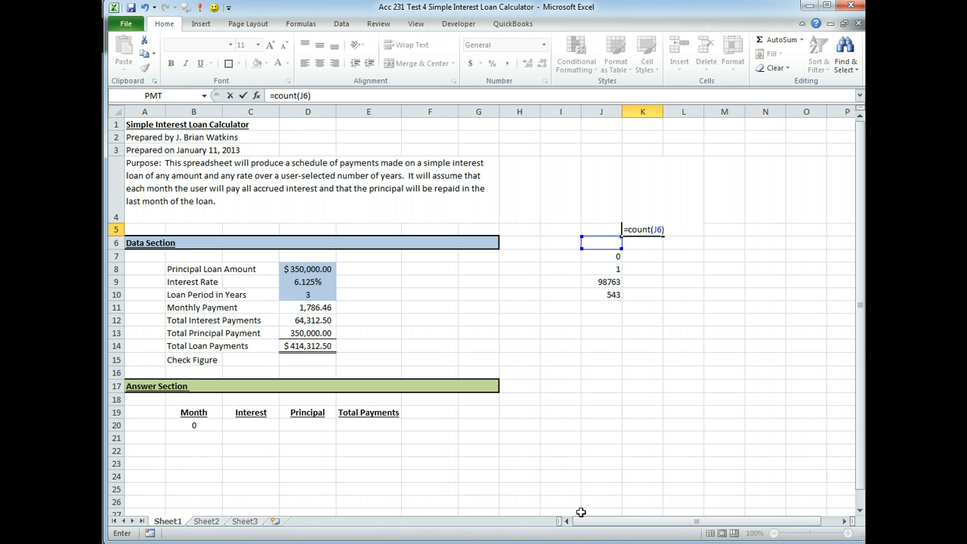
key(Return)
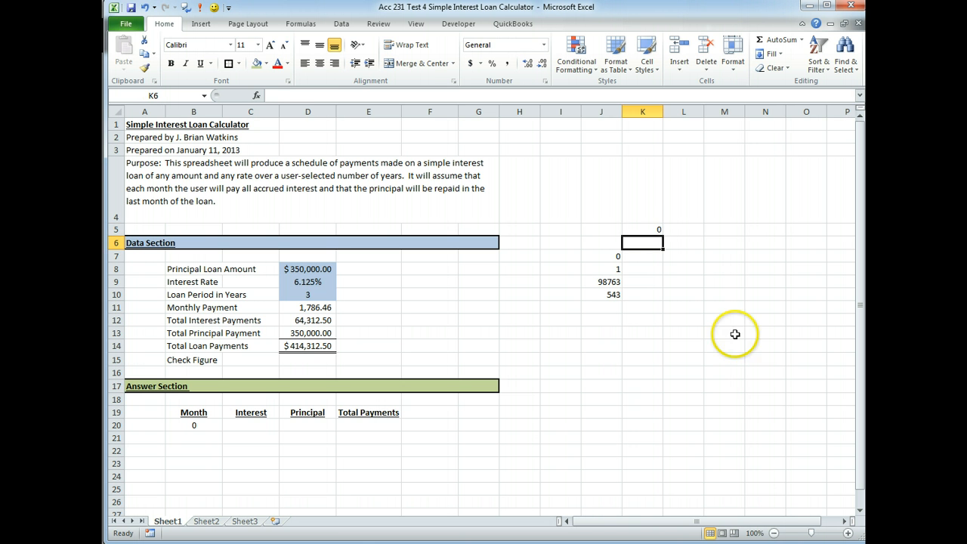
Enter the label "count->" in J5 next to the count formula
click(642, 229)
click(607, 229)
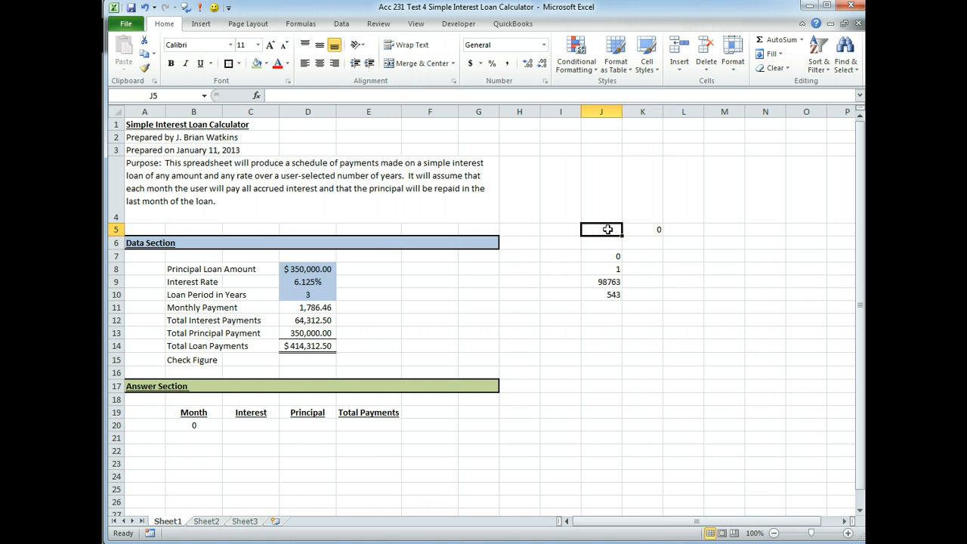
text(count->)
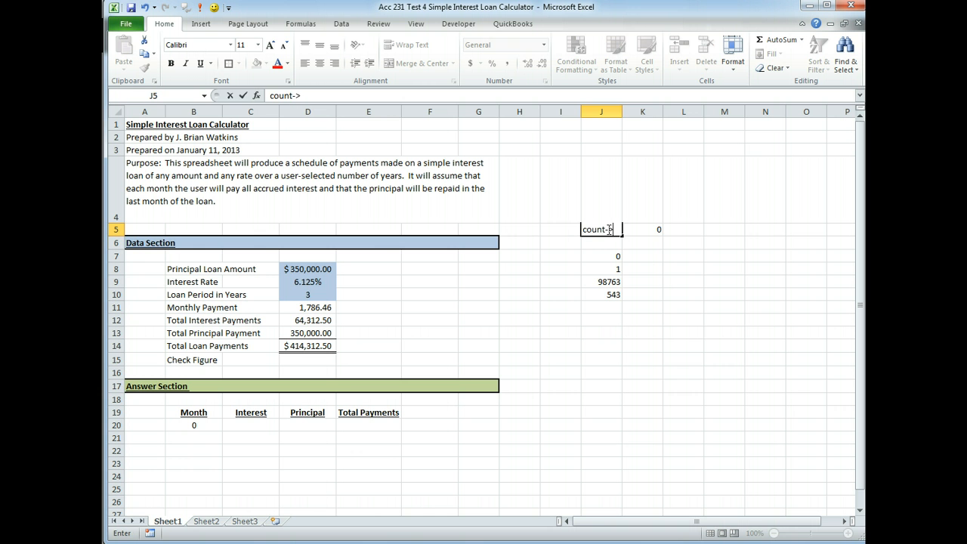
key(Return)
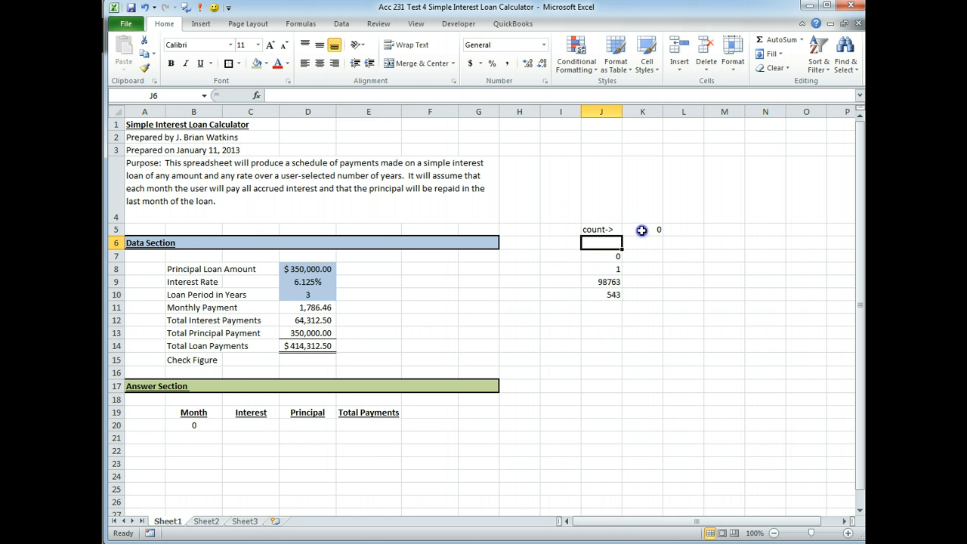
Change the range of the count formula in K5 so it reads =COUNT(J6:J10)
click(641, 228)
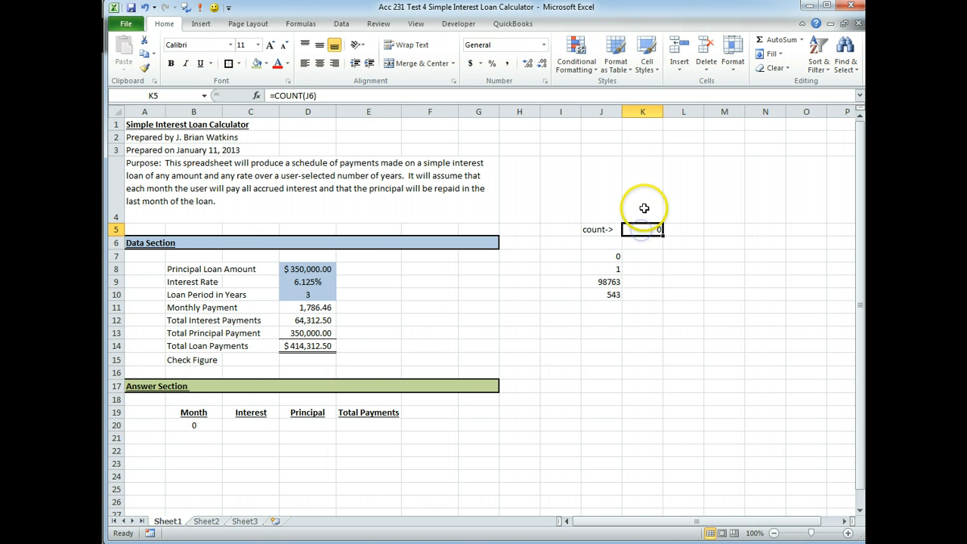
double_click(310, 95)
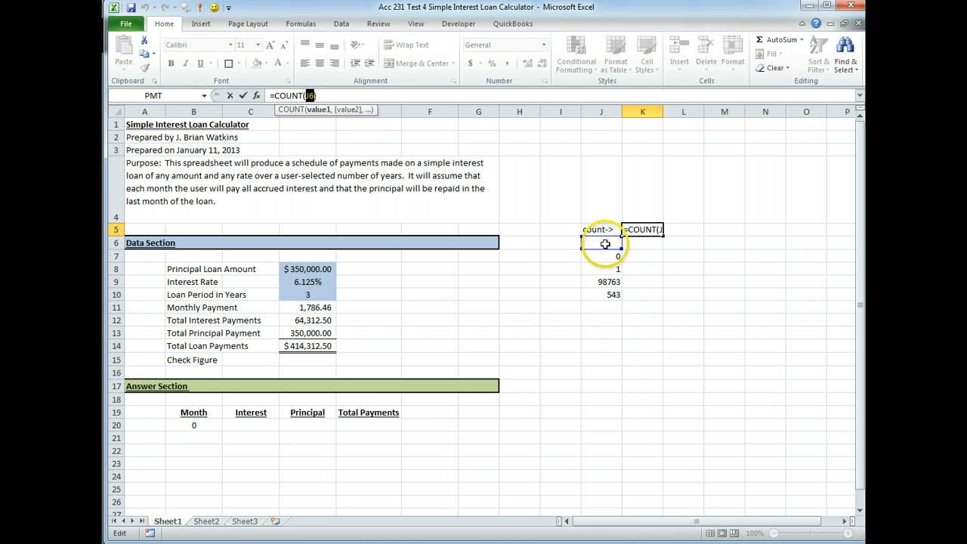
drag(603, 246, 600, 292)
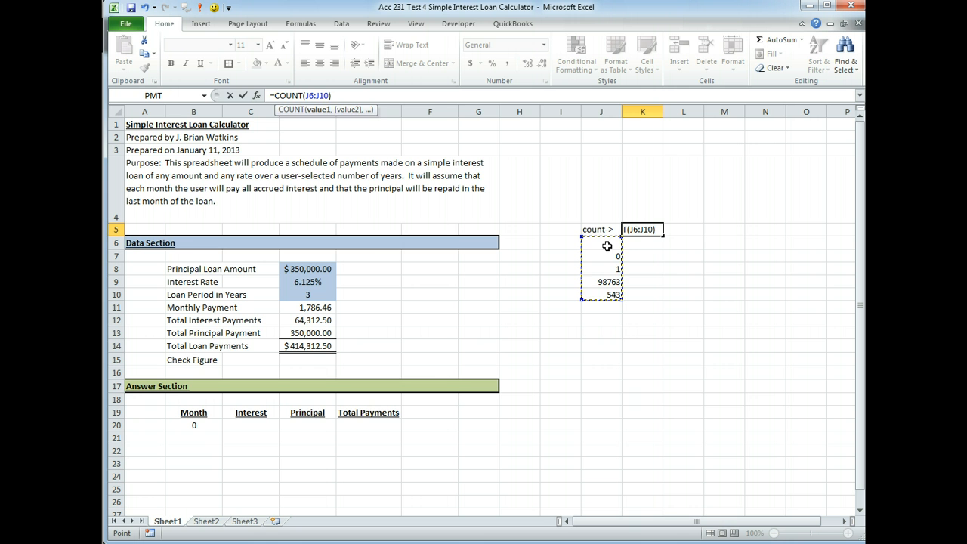
key(Return)
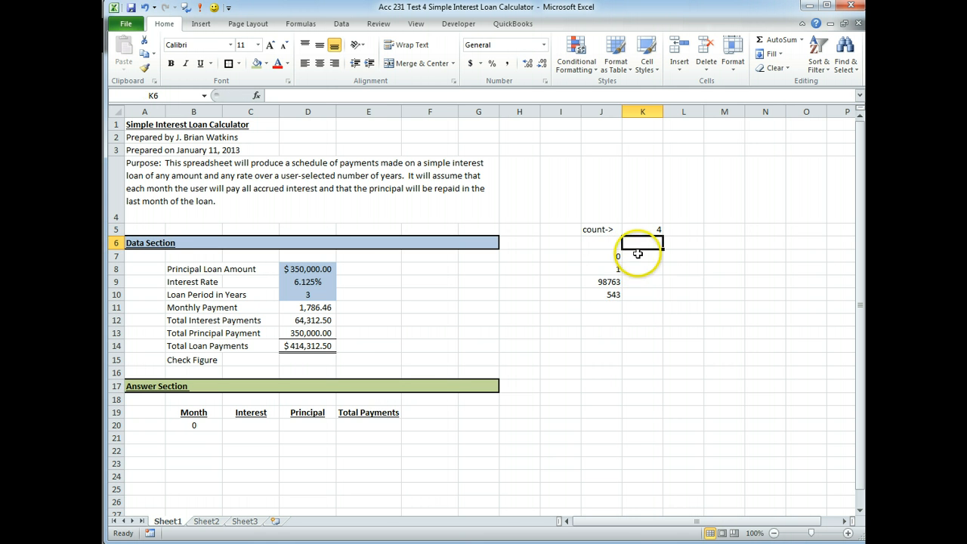
Replace the sample numbers in J8, J9 and J10 with 0
click(658, 229)
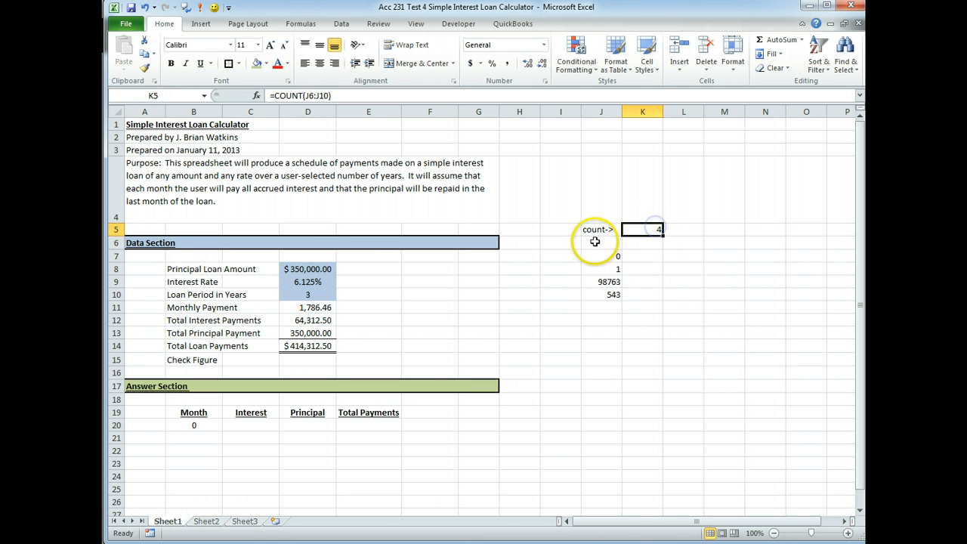
mouse_move(601, 294)
mouse_down()
mouse_move(600, 246)
mouse_move(602, 296)
mouse_up()
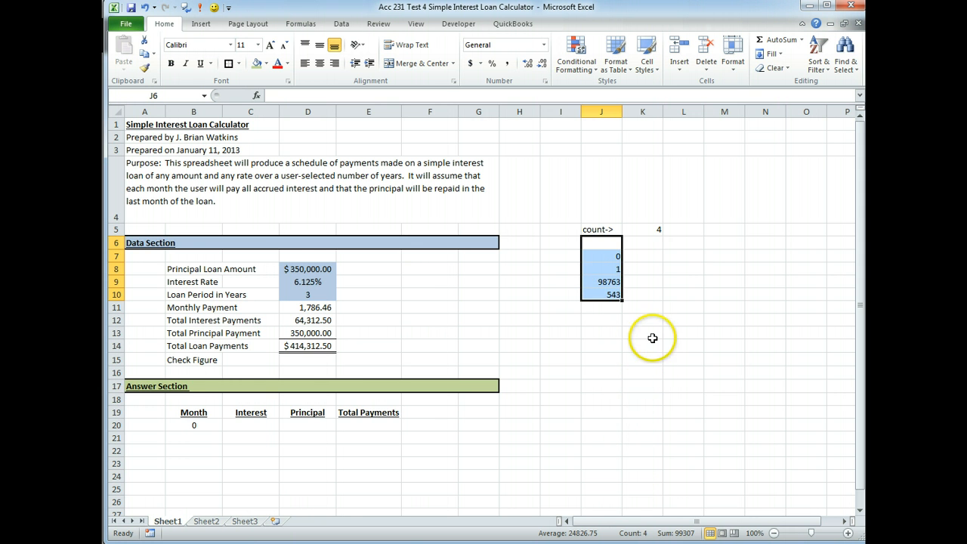
click(602, 265)
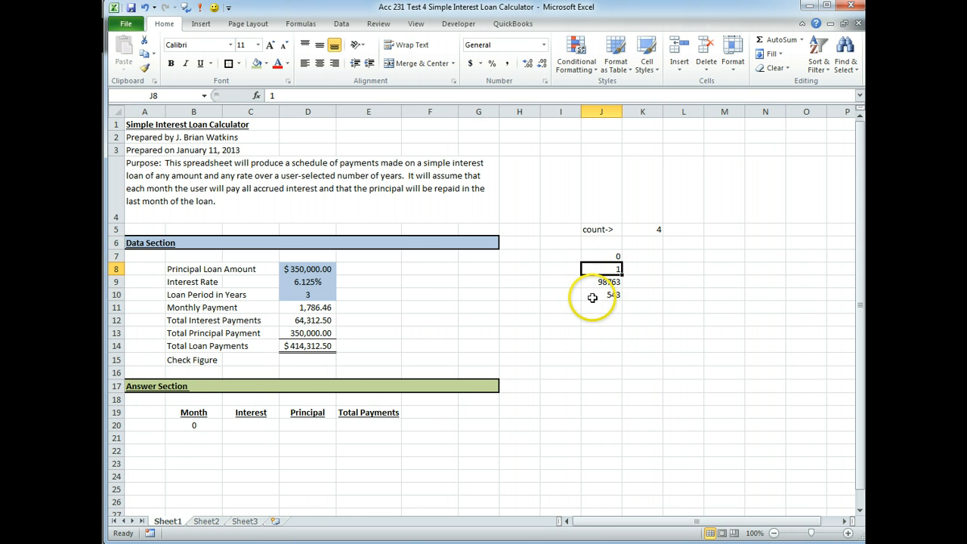
text(0)
key(Return)
text(0)
key(Return)
text(0)
key(Return)
Clear the sample number in J7 and check the count formula in K5
key(Up)
key(Up)
key(Up)
key(Up)
key(BackSpace)
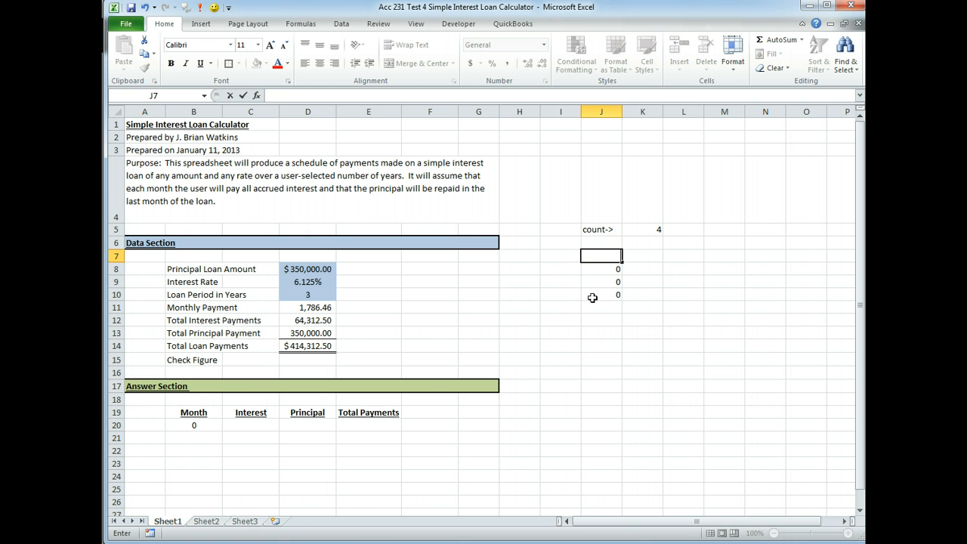
key(Return)
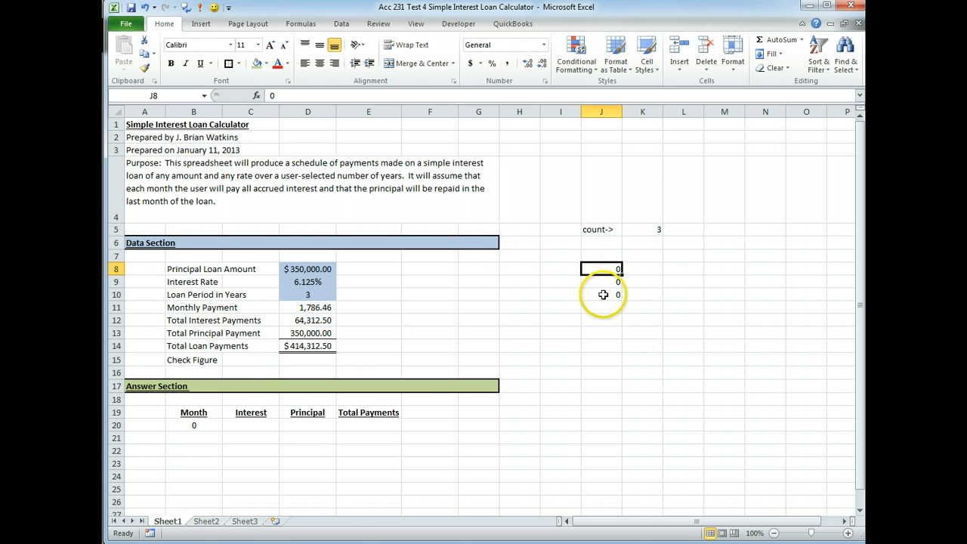
click(651, 233)
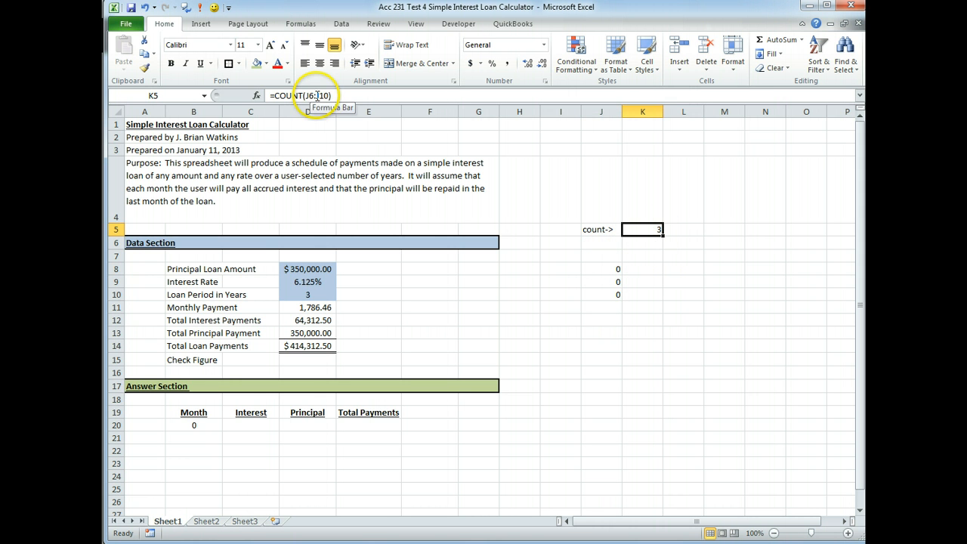
Enter 0 in both J6 and J7 so every cell of the counted range is filled
click(618, 243)
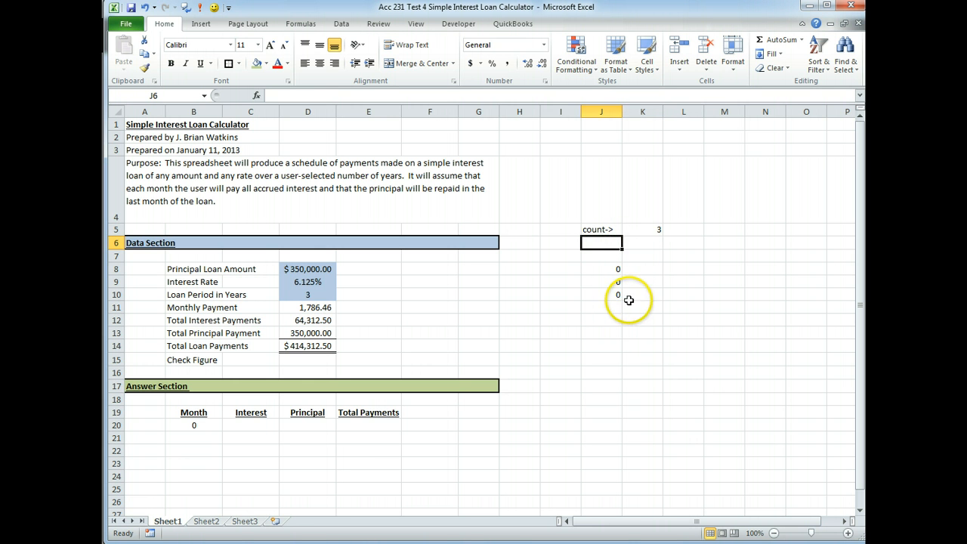
text(0)
key(Return)
text(0)
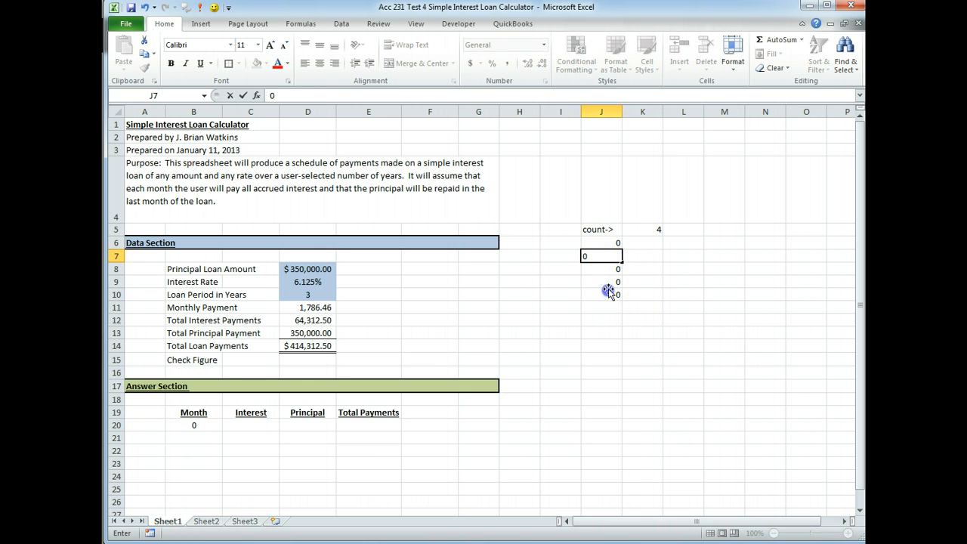
click(610, 292)
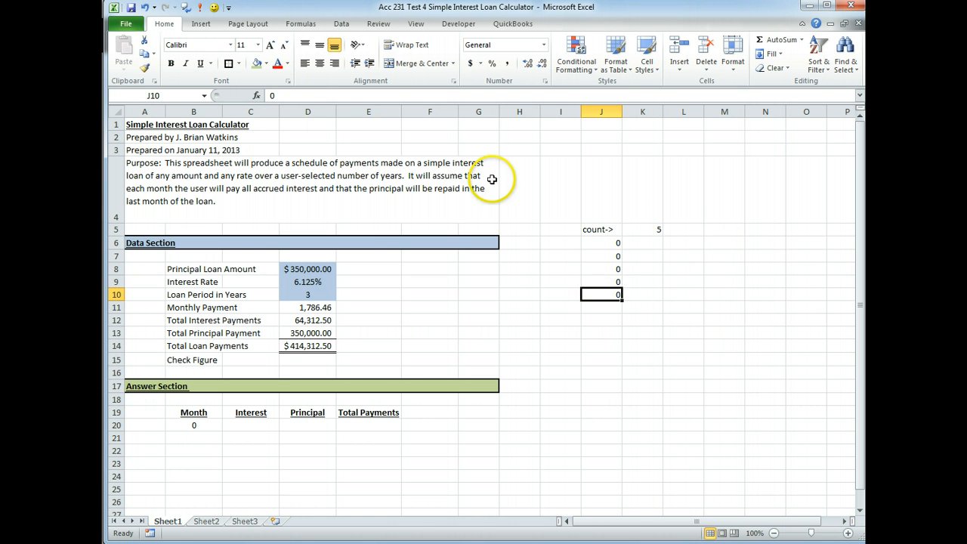
Change the count formula in K5 to list two separate cells, =COUNT(J6,J10)
click(643, 229)
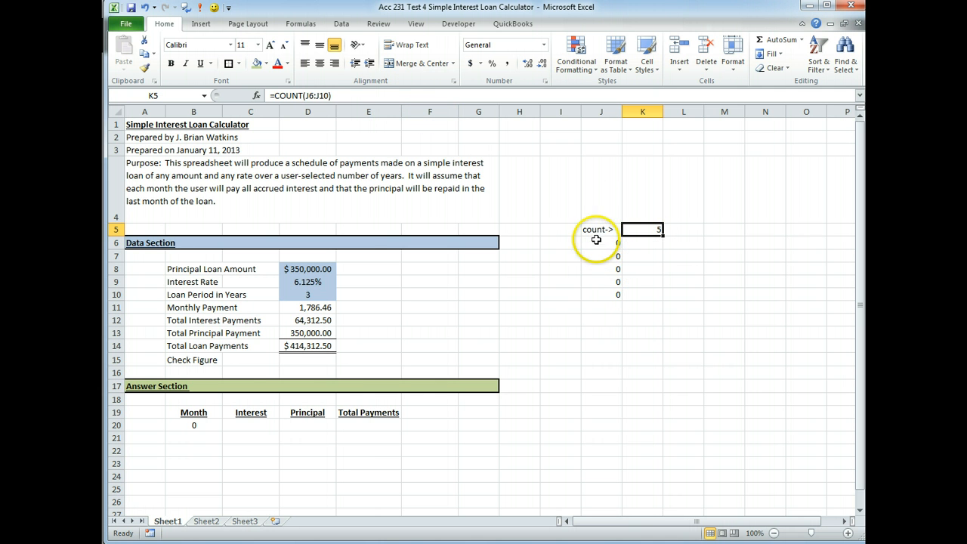
click(313, 95)
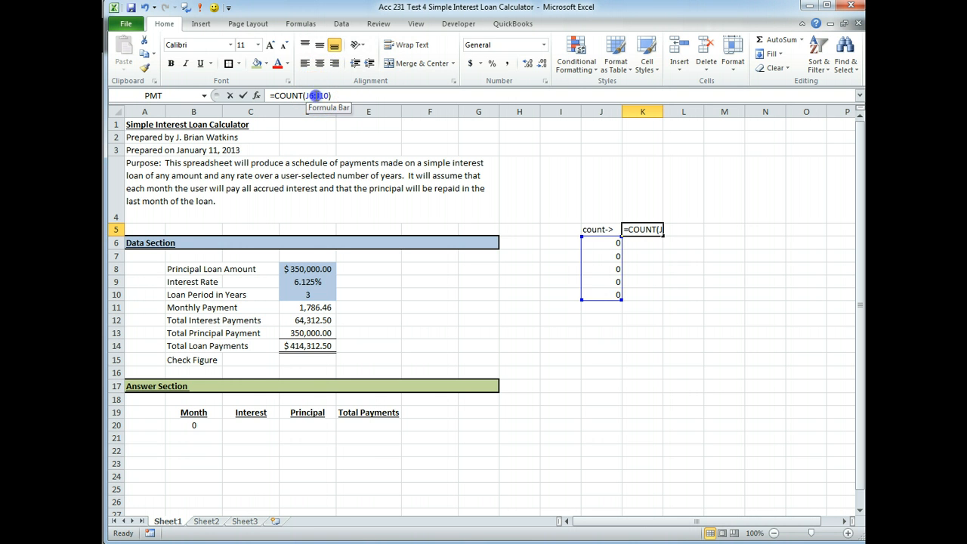
key(BackSpace)
text(,)
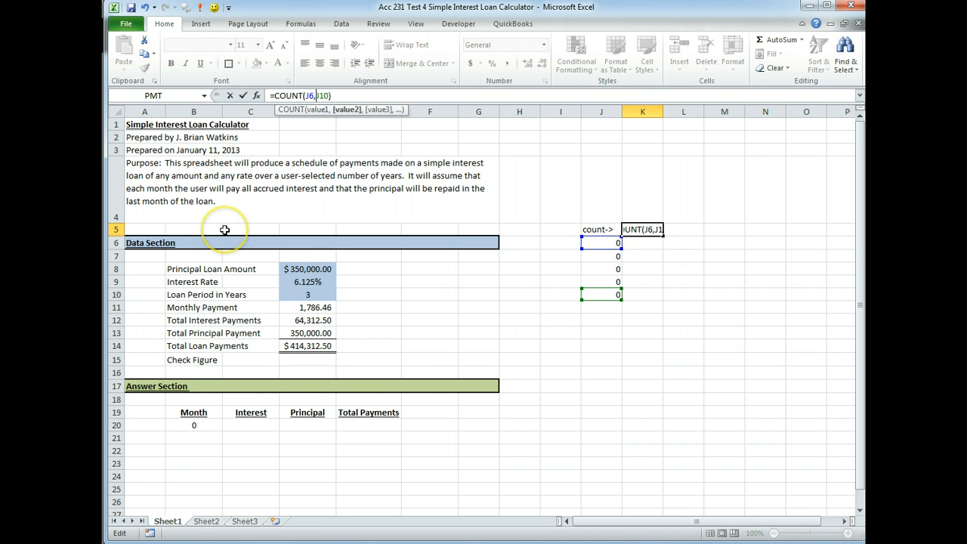
key(Return)
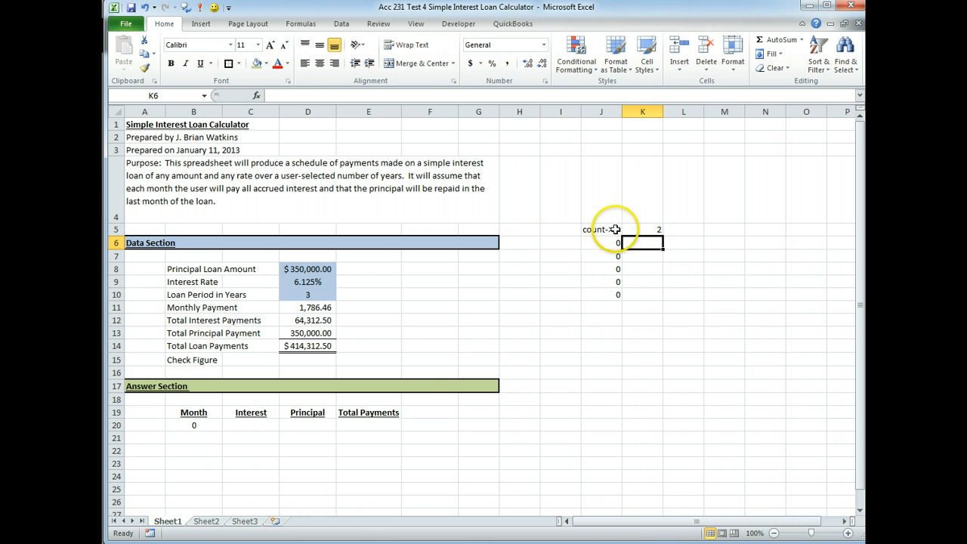
Add J11, J12 and J13 as further arguments after J10 in the K5 count formula
click(633, 229)
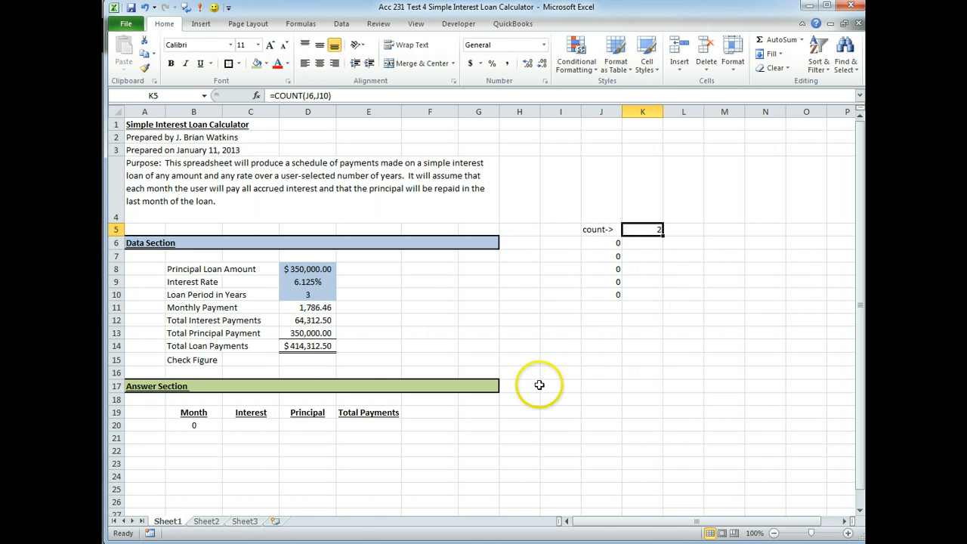
key(F2)
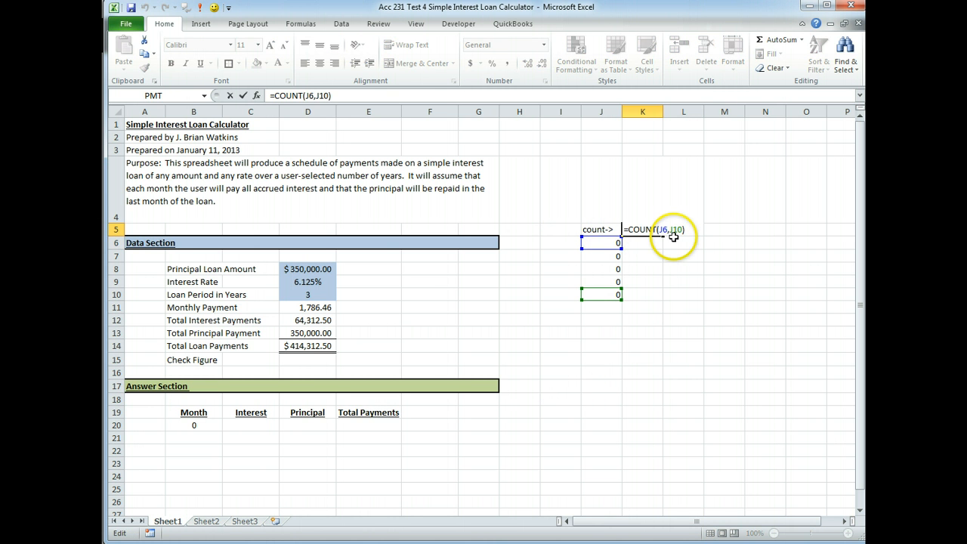
key(Left)
text(,j11,j12,)
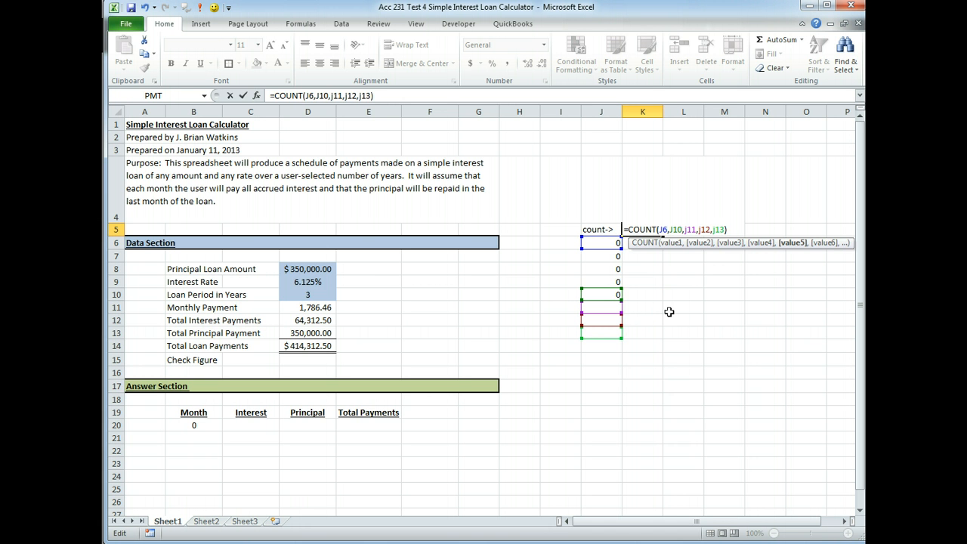
text(j13))
key(Return)
Insert J7, J8 and J9 between J6 and J10 in the K5 count formula
click(650, 229)
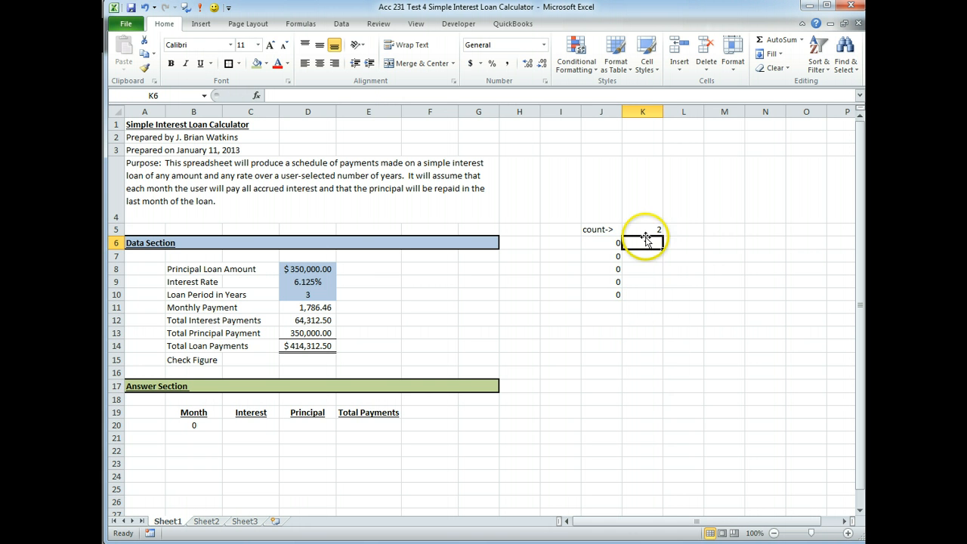
double_click(678, 229)
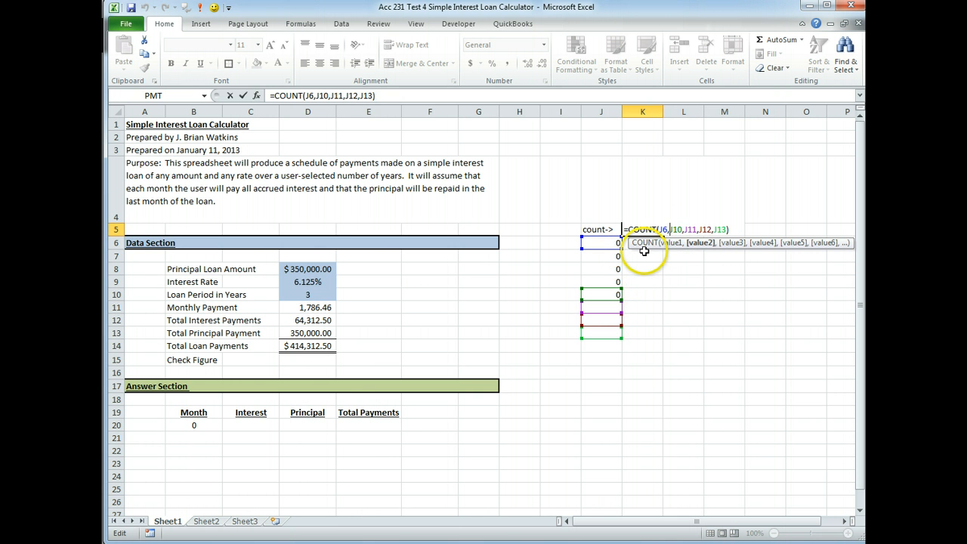
text(j7, j8,)
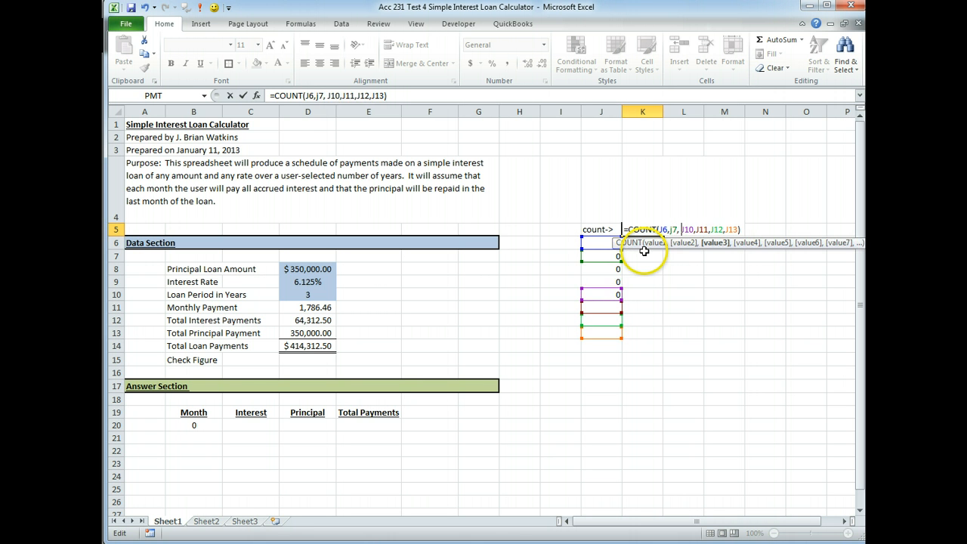
text(j9)
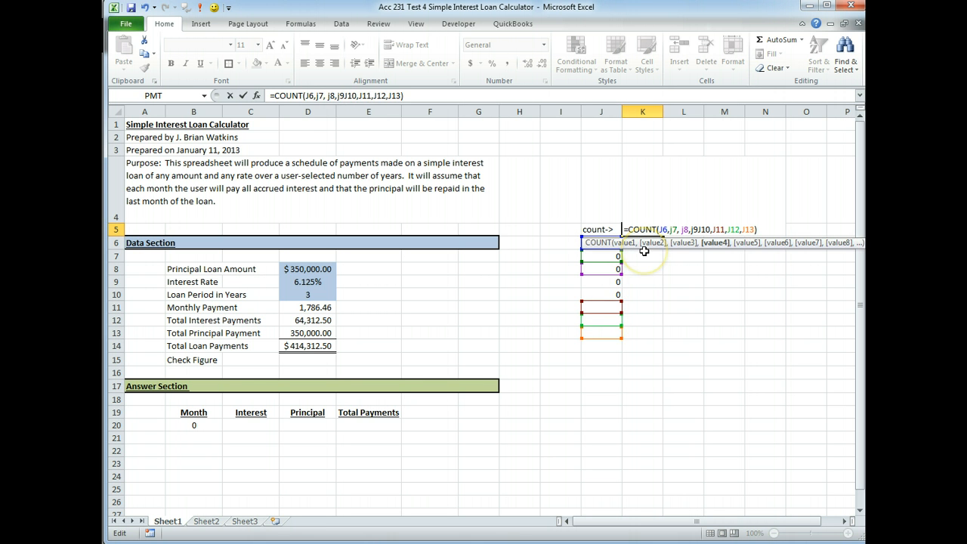
text(,)
key(Return)
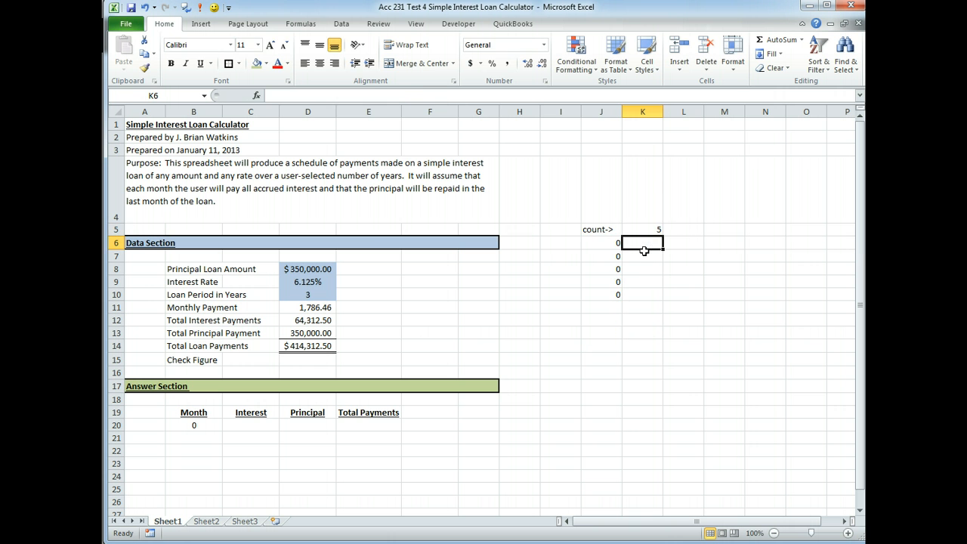
click(656, 250)
Replace the listed cells in the K5 count formula with one range so it reads =COUNT(J6:J13)
click(643, 229)
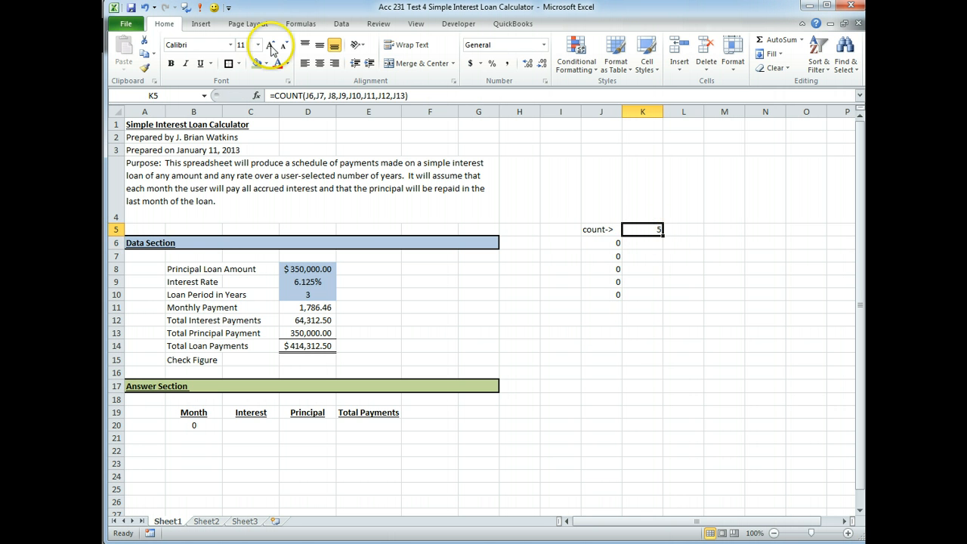
click(442, 95)
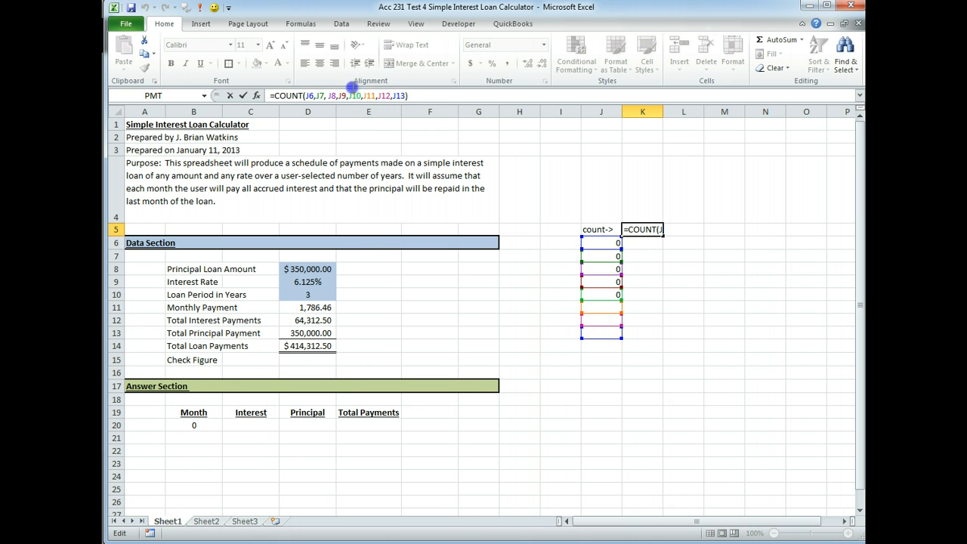
drag(390, 95, 334, 94)
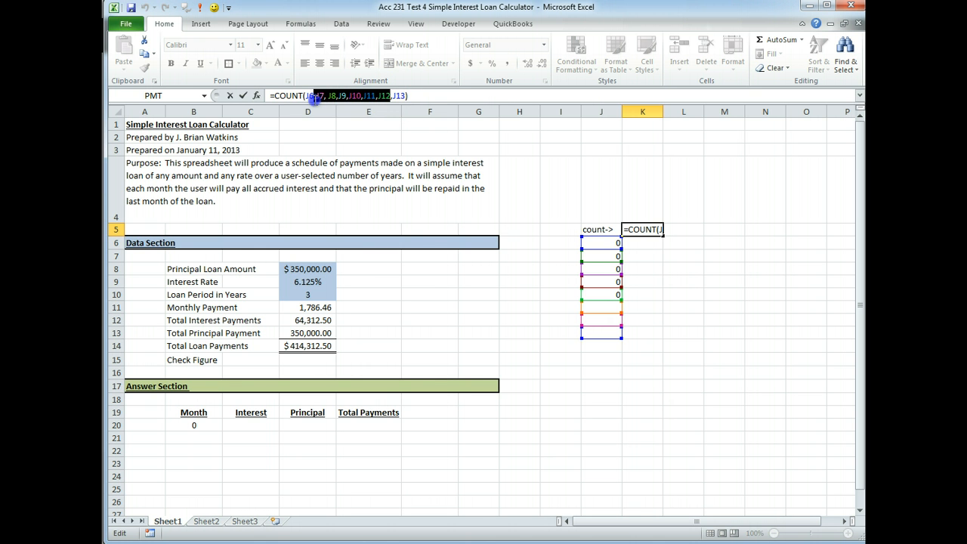
text(:)
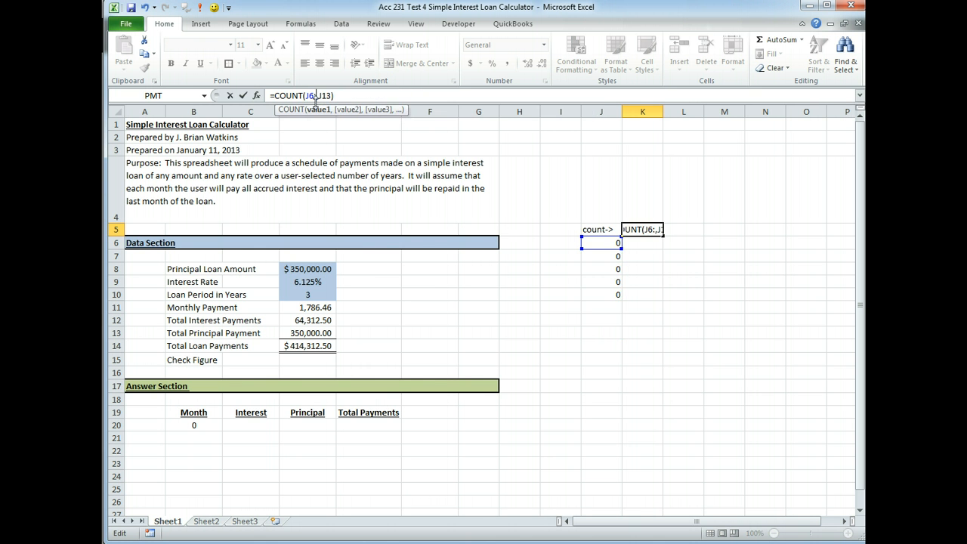
key(Delete)
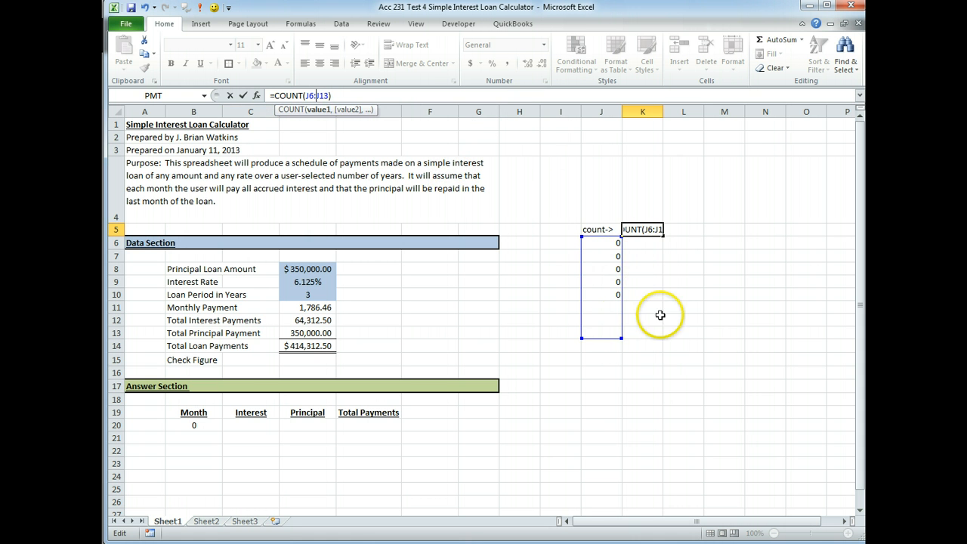
key(Return)
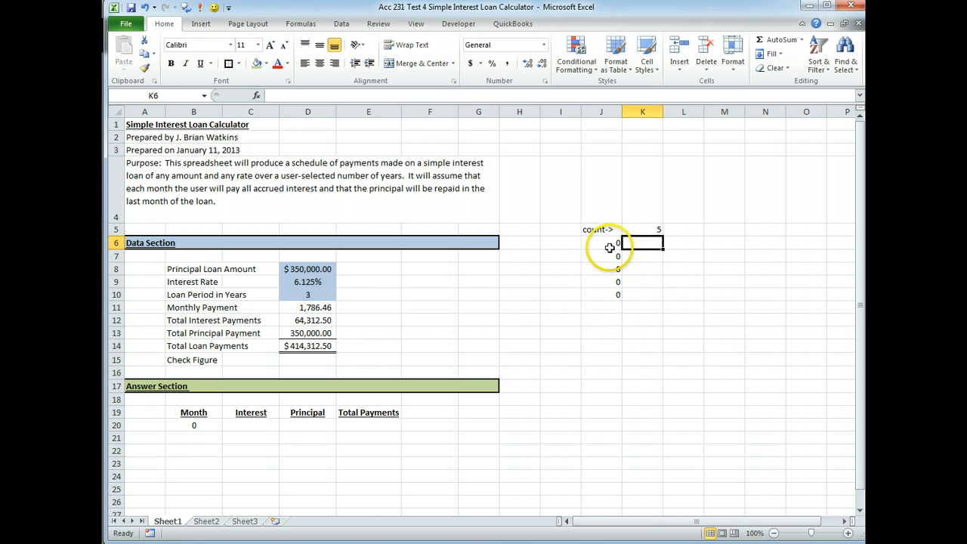
click(608, 244)
Extend the K5 count formula to a block of three columns so it reads =COUNT(J6:L12)
click(654, 229)
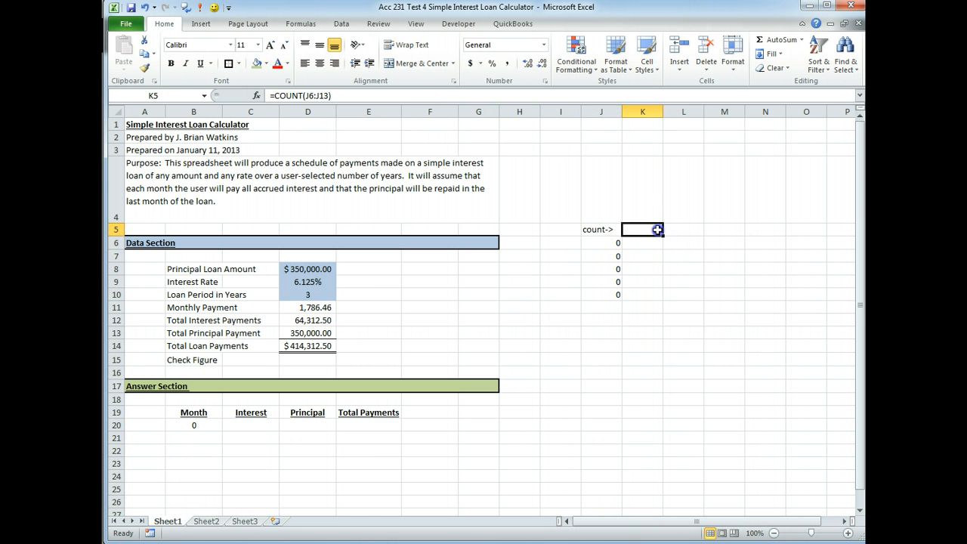
double_click(322, 95)
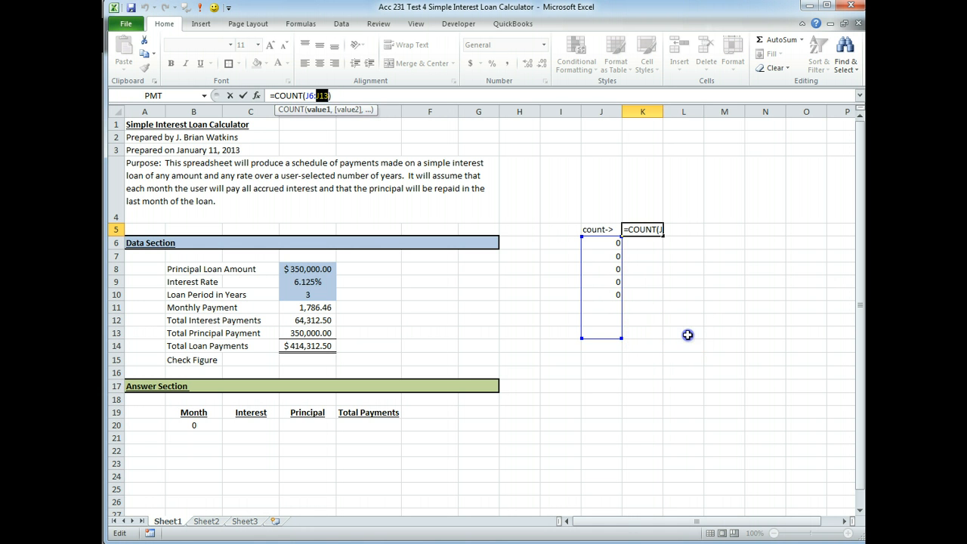
click(687, 335)
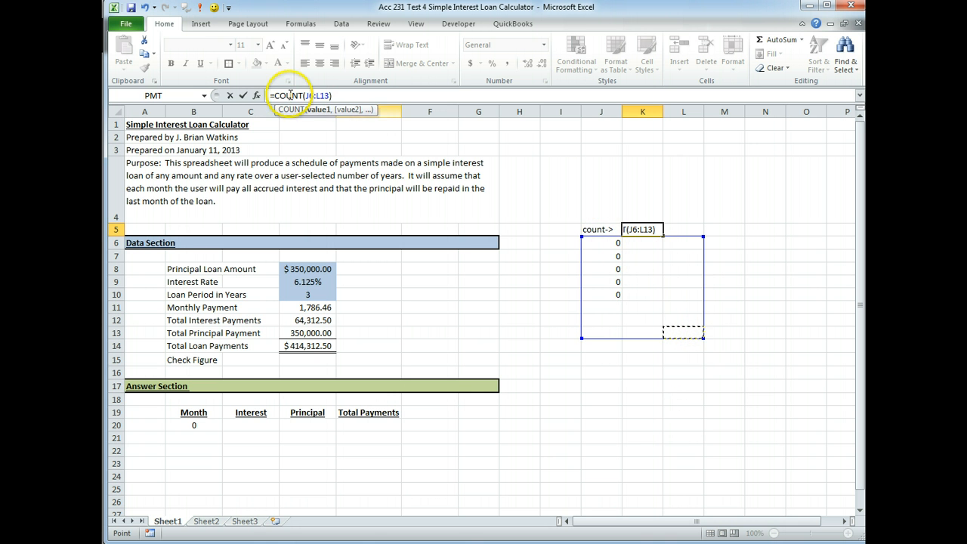
click(607, 242)
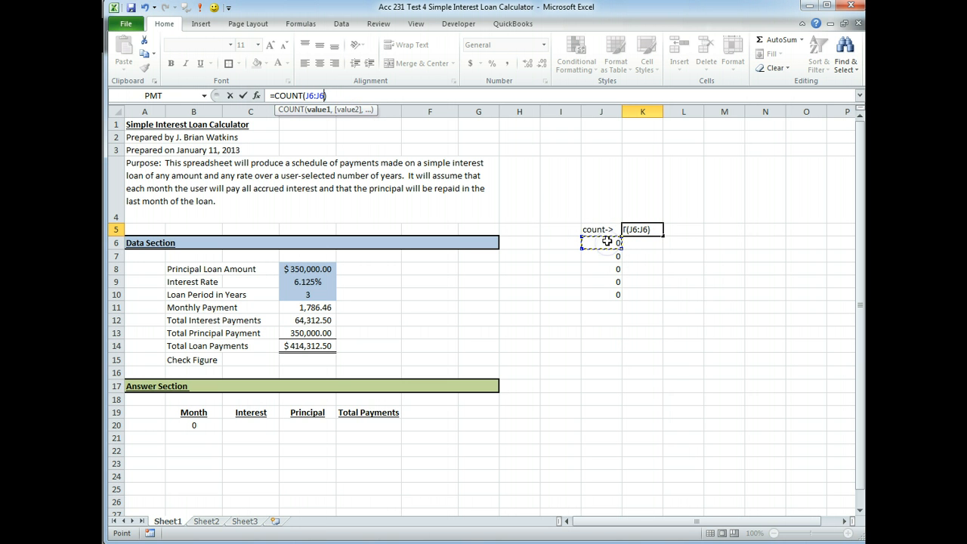
shift+click(687, 320)
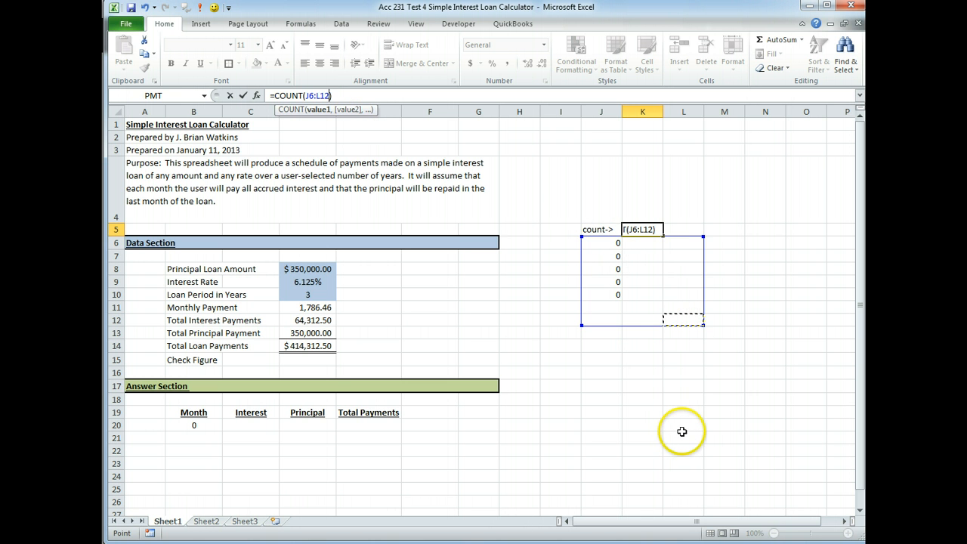
key(Return)
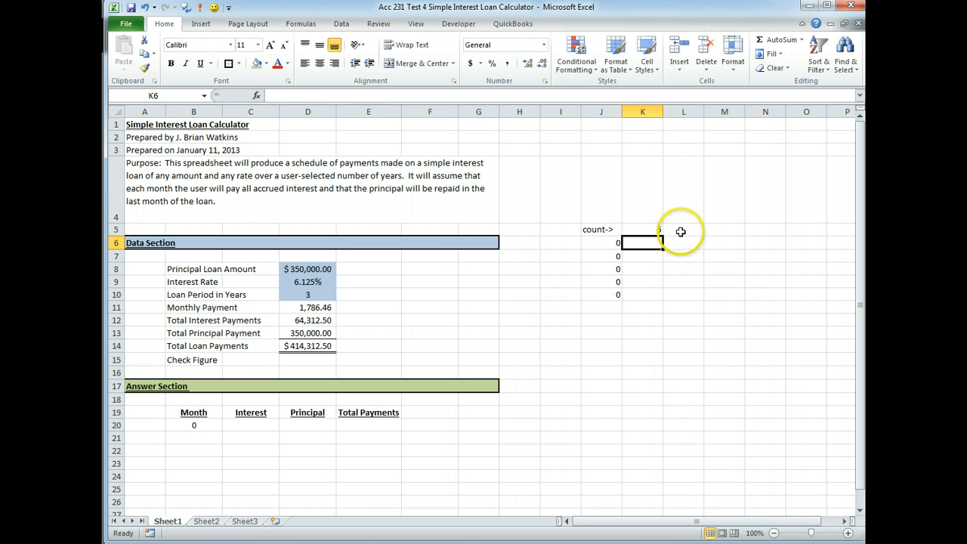
Enter 1 in K9 and 2 in K7, inside the counted block
click(642, 226)
click(644, 281)
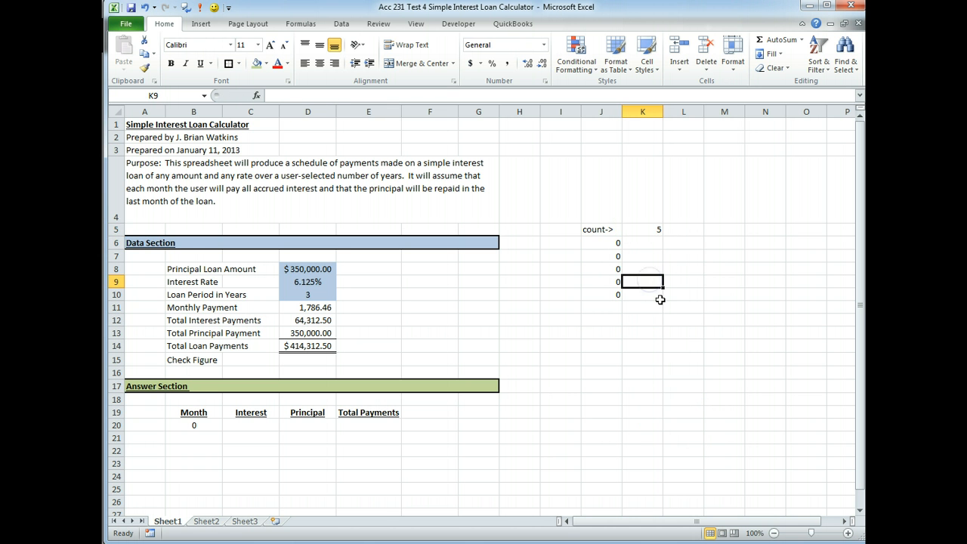
text(1)
key(Up)
key(Up)
text(2)
key(Right)
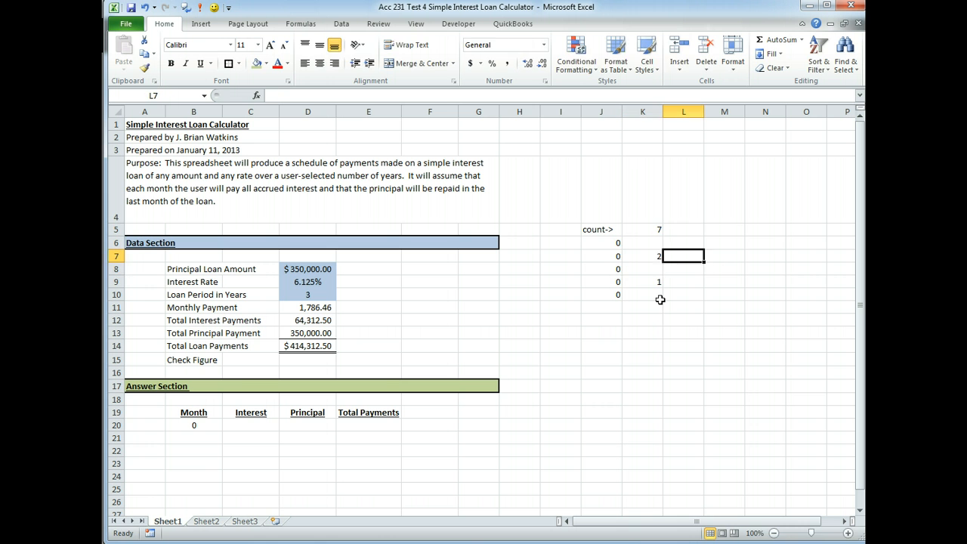
Enter 3 in L8, K8 and K10 within the counted block
key(Down)
text(3)
key(Left)
key(Down)
key(Up)
text(3)
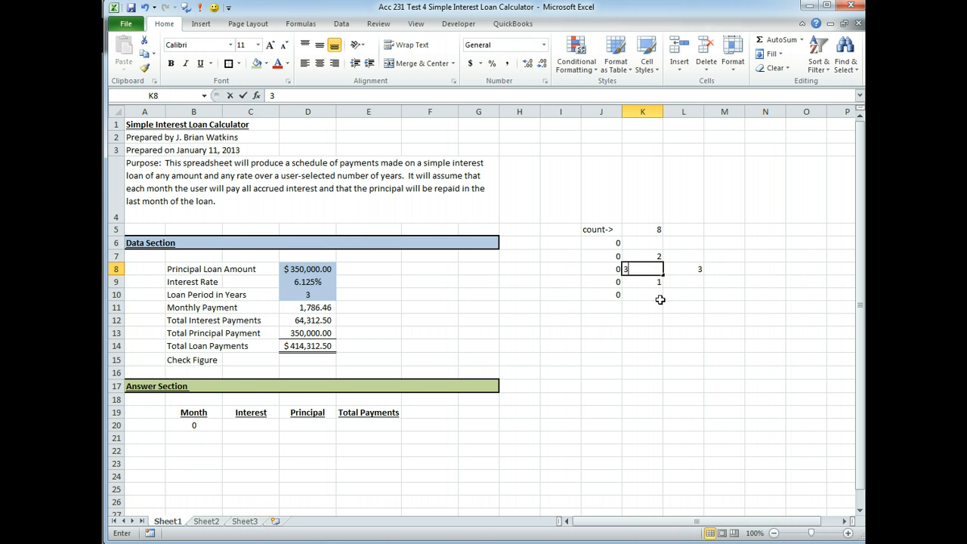
key(Down)
key(Down)
text(2)
key(Up)
key(Right)
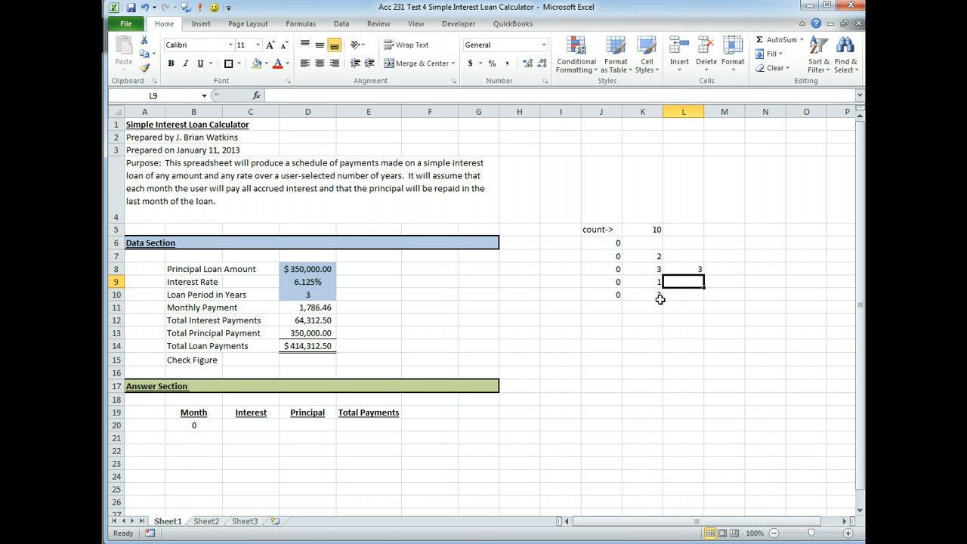
Enter 3 in K6, L6 and L7 within the counted block
key(Up)
key(Up)
key(Up)
key(Left)
text(3)
key(Right)
text(3)
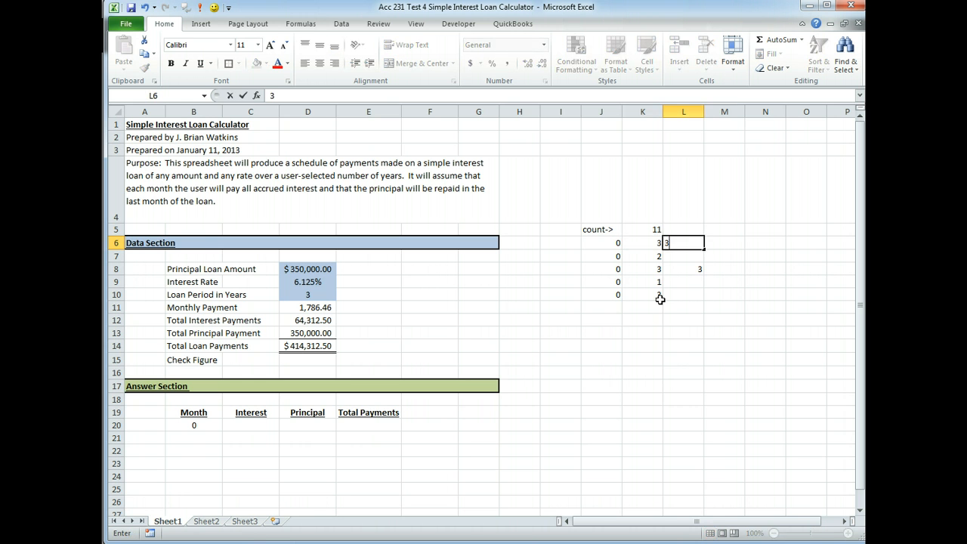
key(Return)
text(3)
key(Return)
Enter 1 in L9, L10 and L11 within the counted block
key(Return)
text(1)
key(Return)
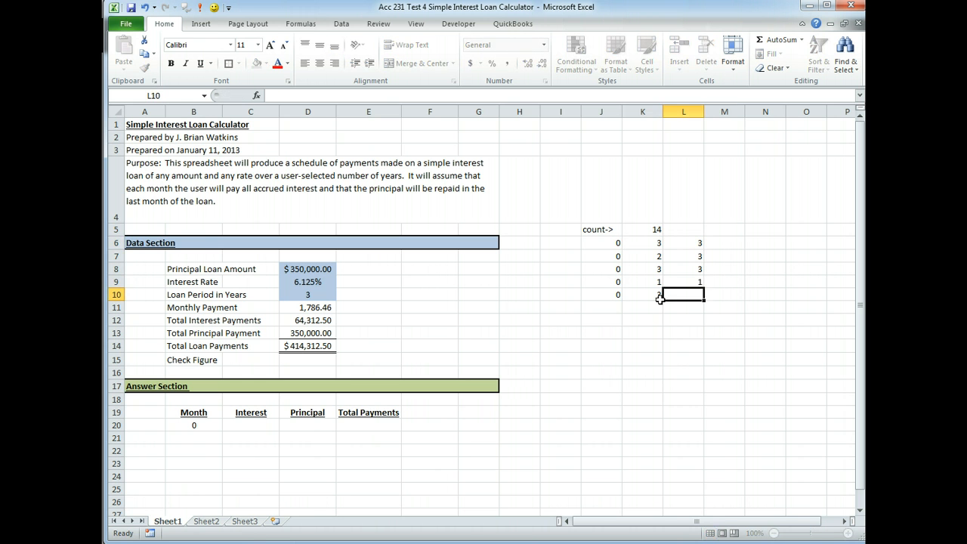
text(1)
key(Return)
text(1)
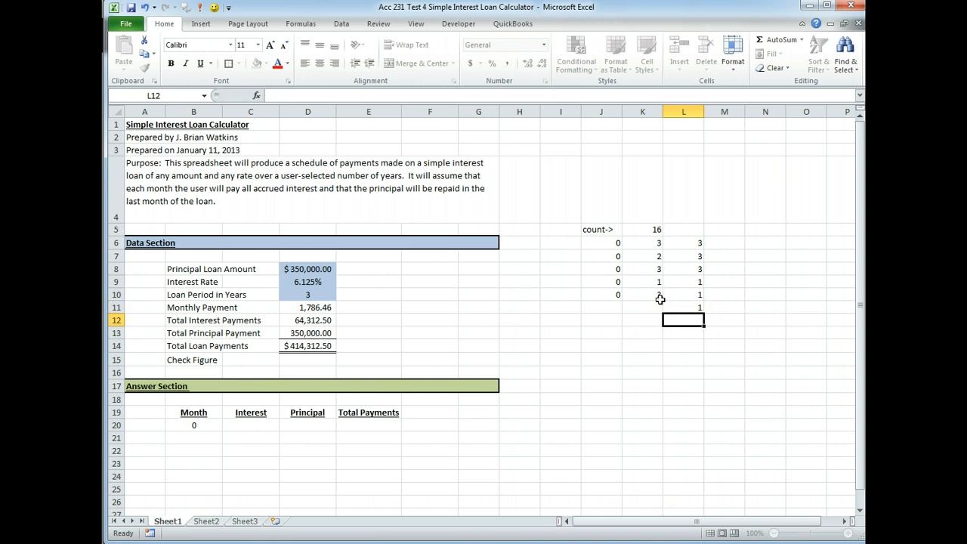
Fill the remaining cells of the counted block, K11, J11, J12, K12 and L12, with 1
key(Left)
text(1)
key(Left)
text(1)
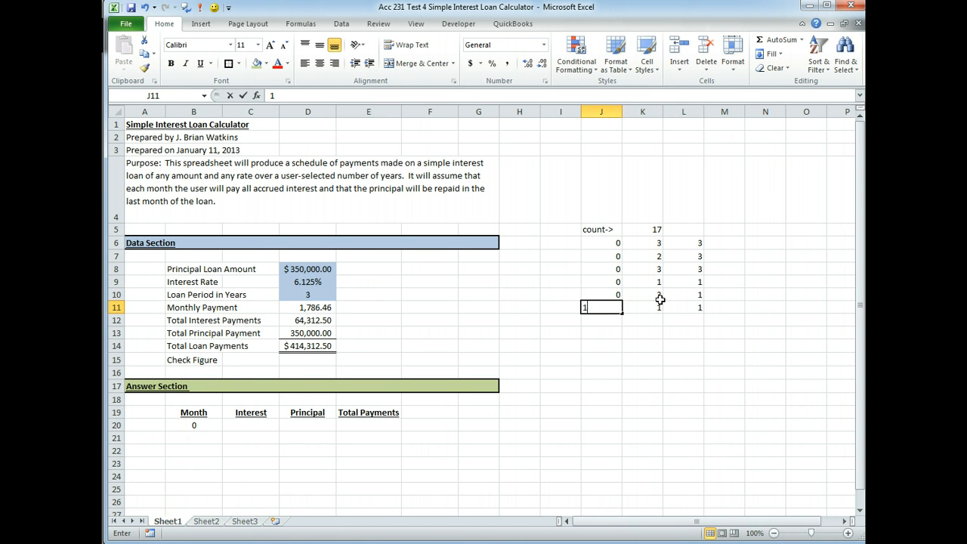
key(Return)
text(1)
key(Return)
key(Right)
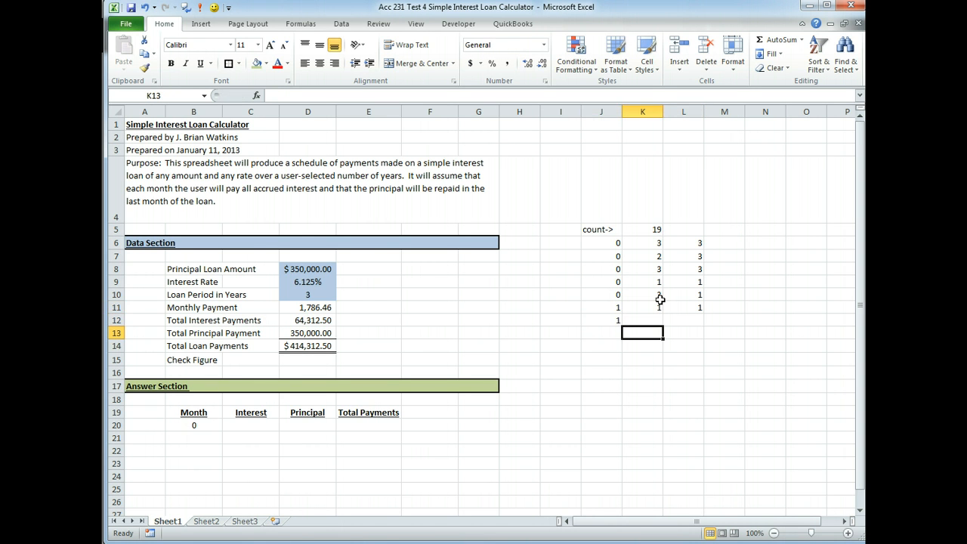
key(Up)
text(1)
key(Right)
key(Right)
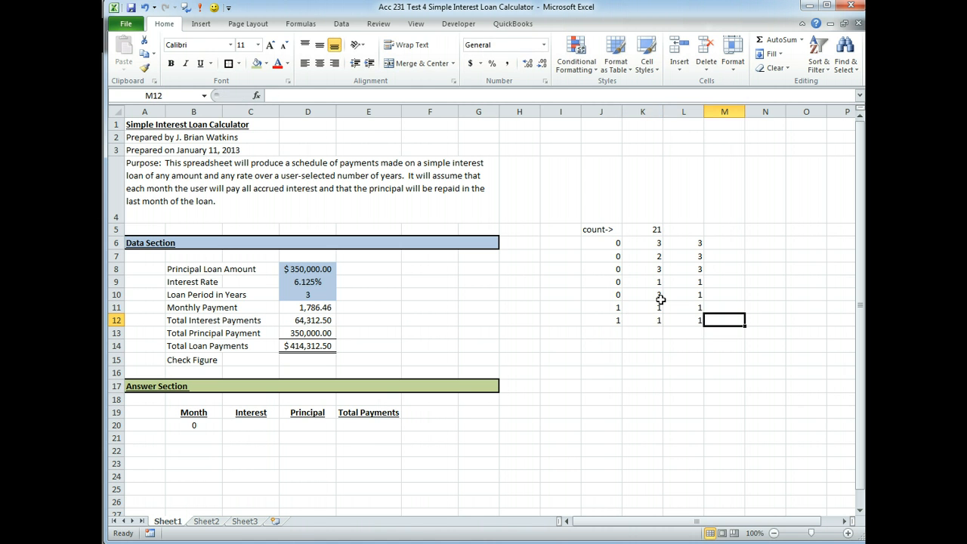
Open the K5 count formula to examine which block of cells it covers
key(Left)
key(Left)
key(Up)
key(Up)
key(Up)
key(Up)
key(Up)
key(Up)
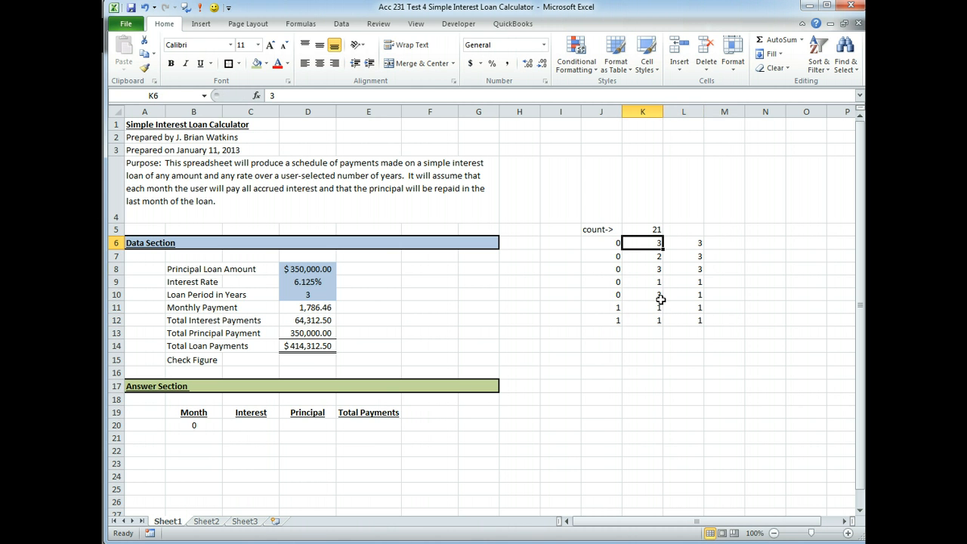
click(643, 230)
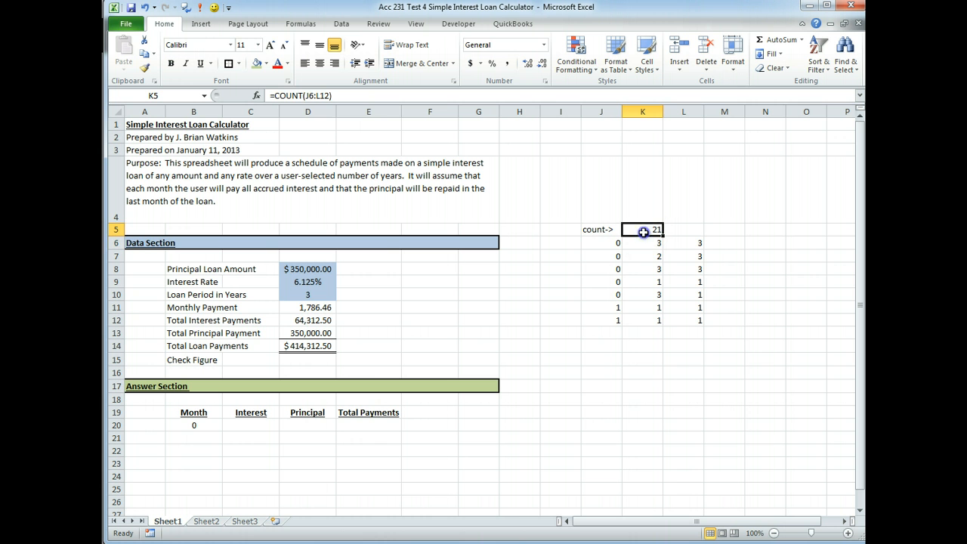
click(347, 96)
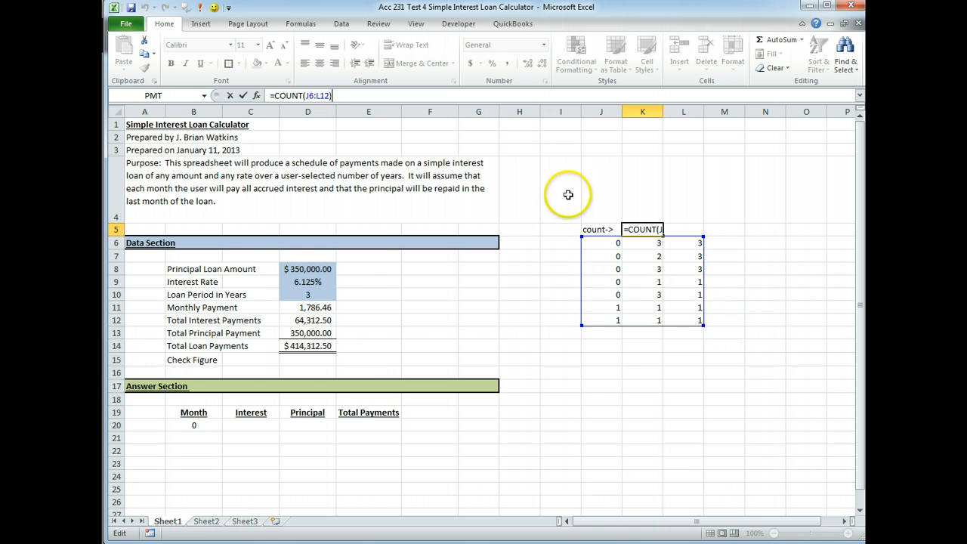
Clear the contents of I4:M16 to remove the whole count demonstration
drag(568, 194, 711, 378)
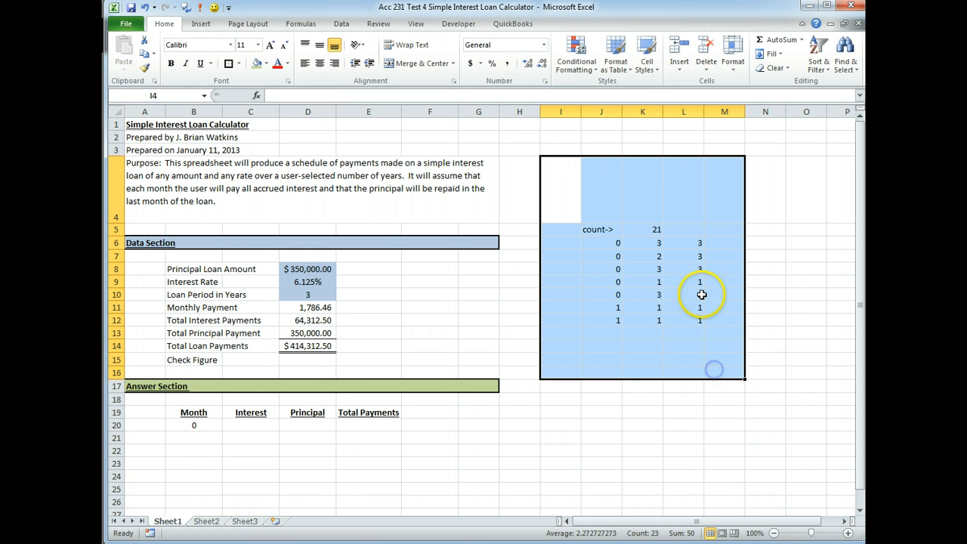
right_click(657, 290)
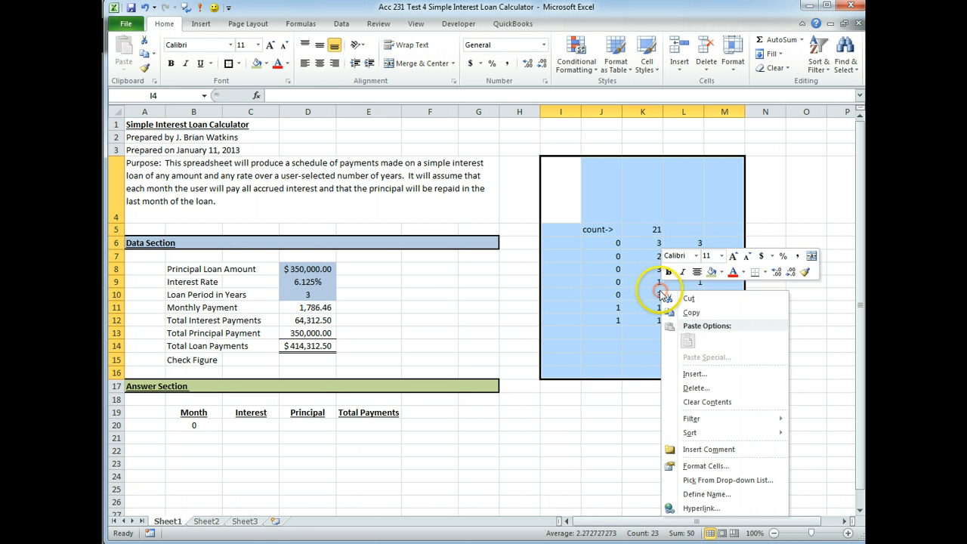
click(708, 401)
Begin an IF formula in B21 whose test counts the range from B20 to itself, reading =if((count(B20:B20)
click(193, 439)
text(=)
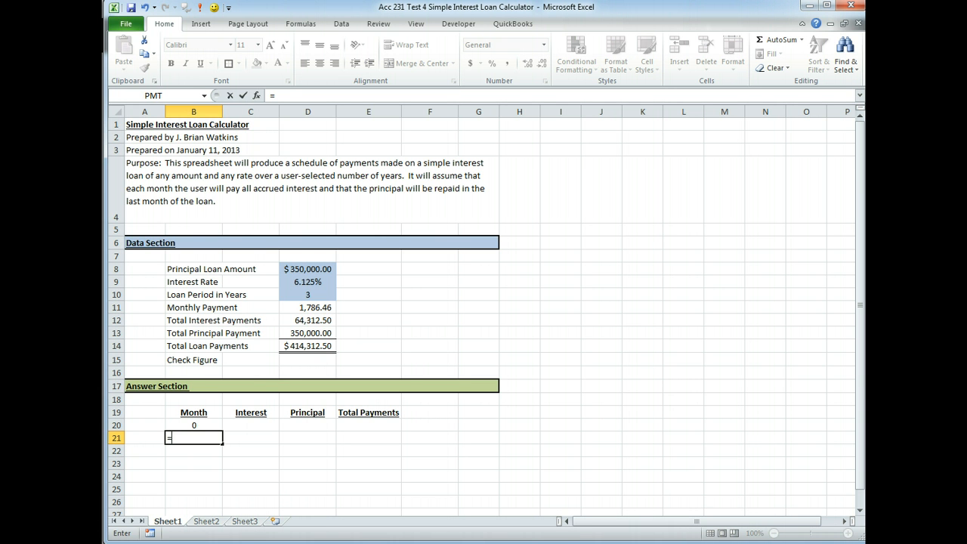
text(if(()
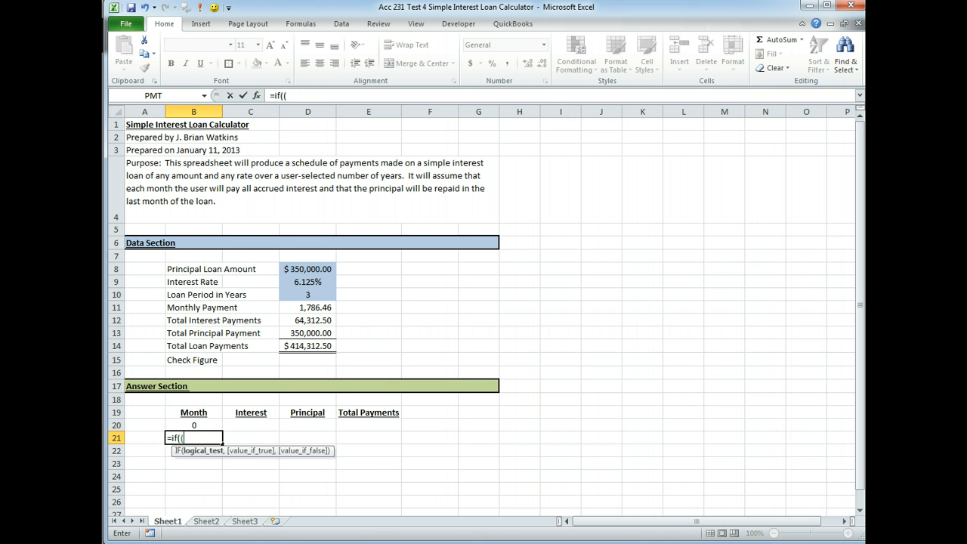
text(c)
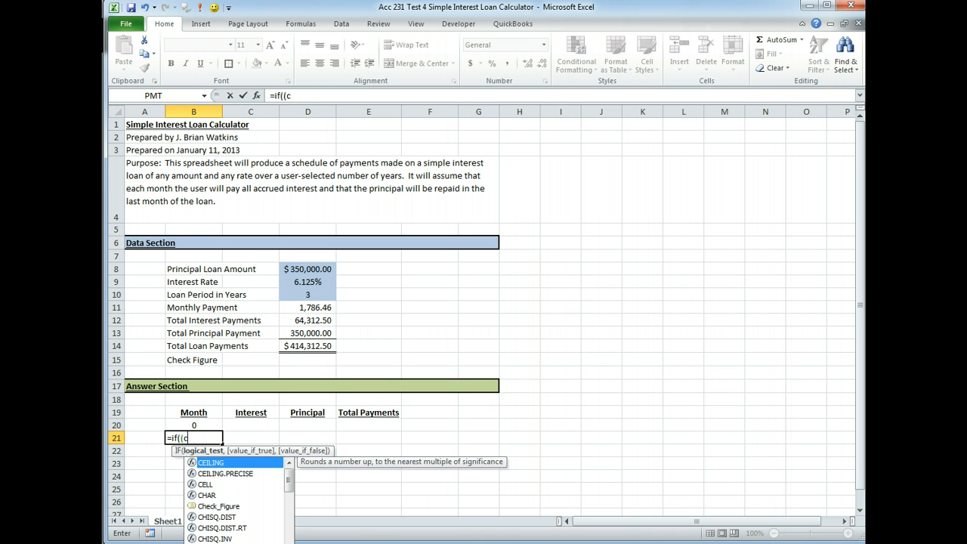
text(ount()
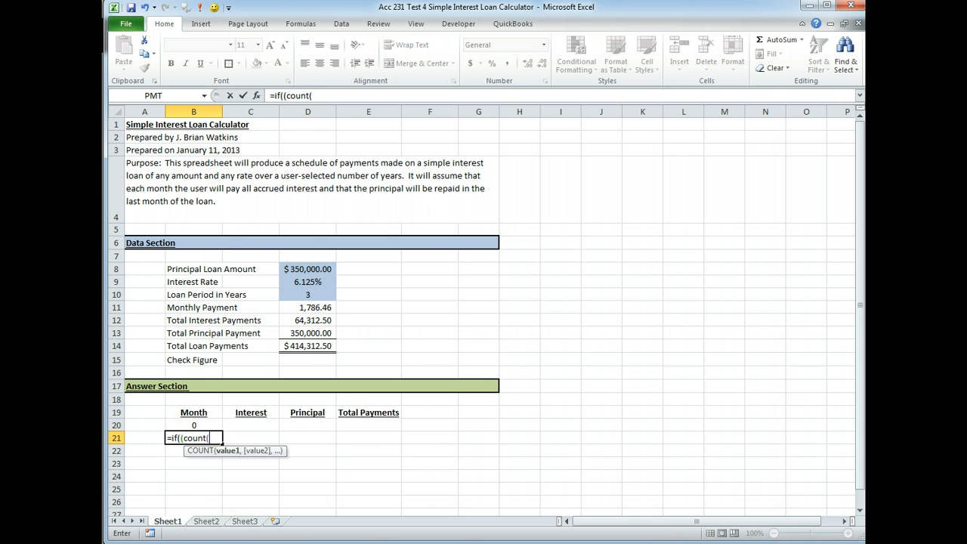
click(194, 425)
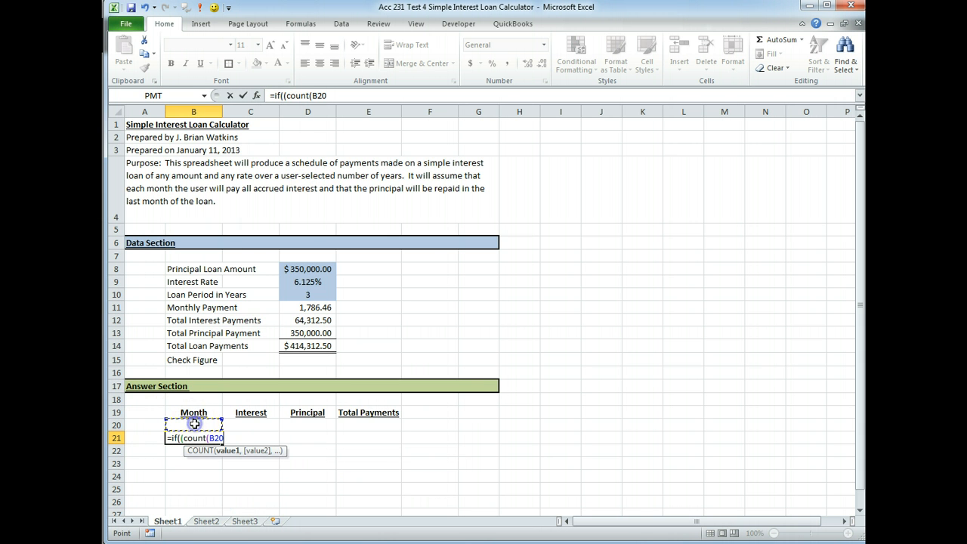
key(F8)
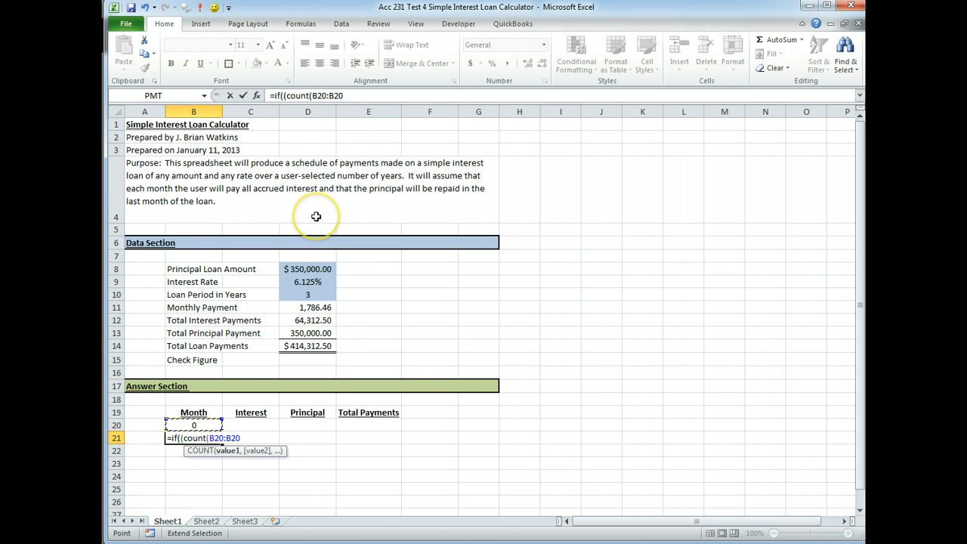
text())
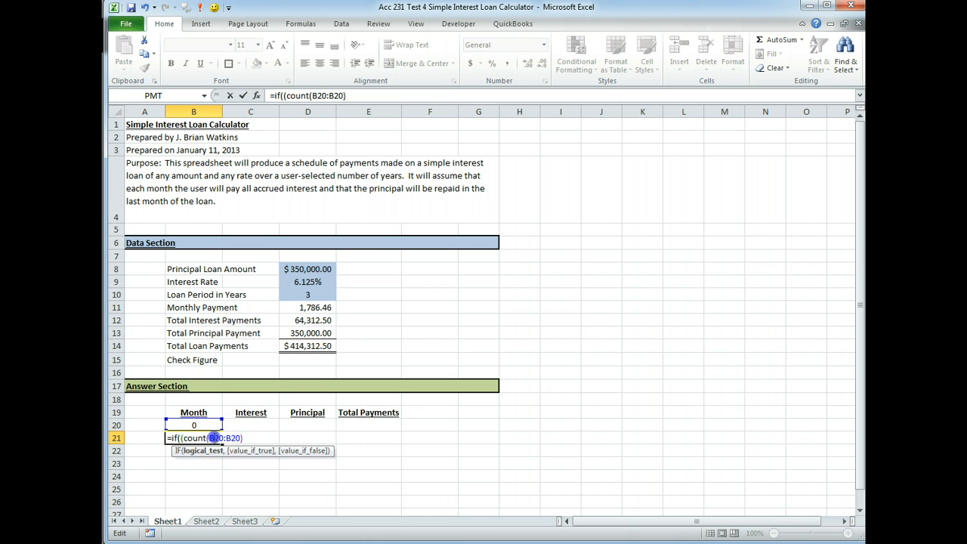
double_click(215, 439)
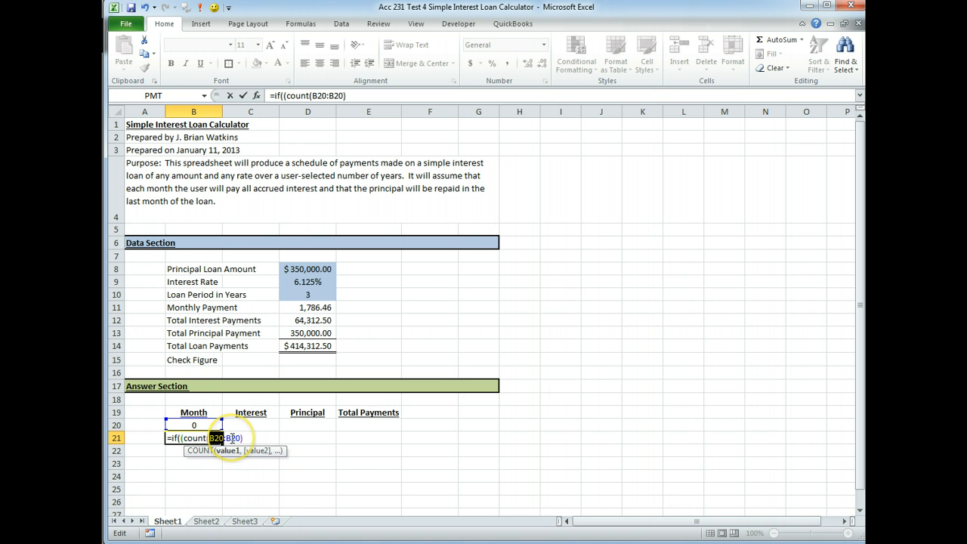
double_click(232, 438)
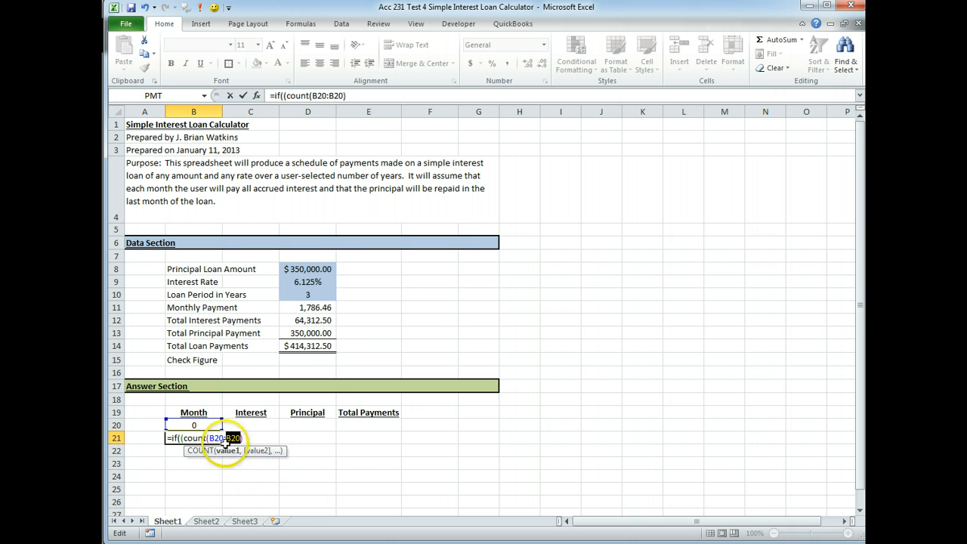
click(221, 439)
double_click(216, 438)
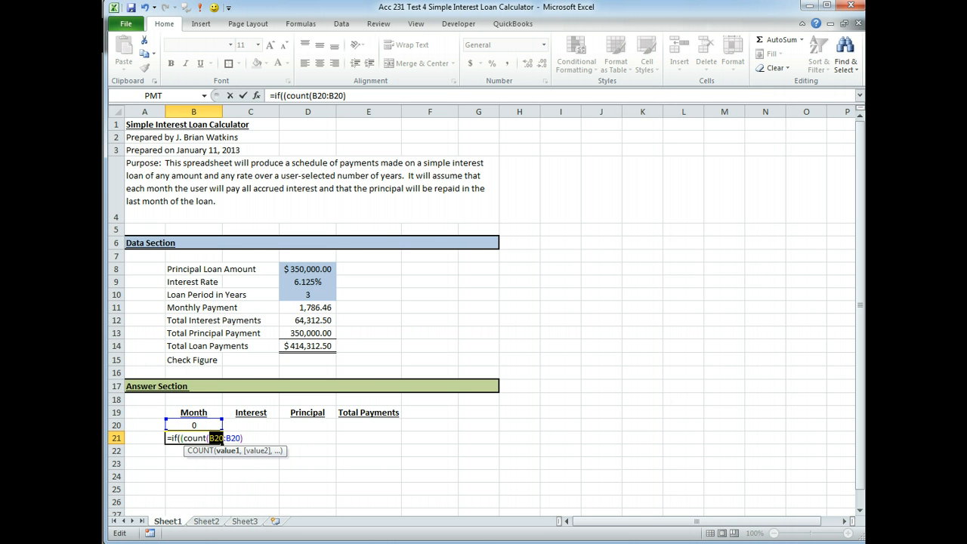
key(F4)
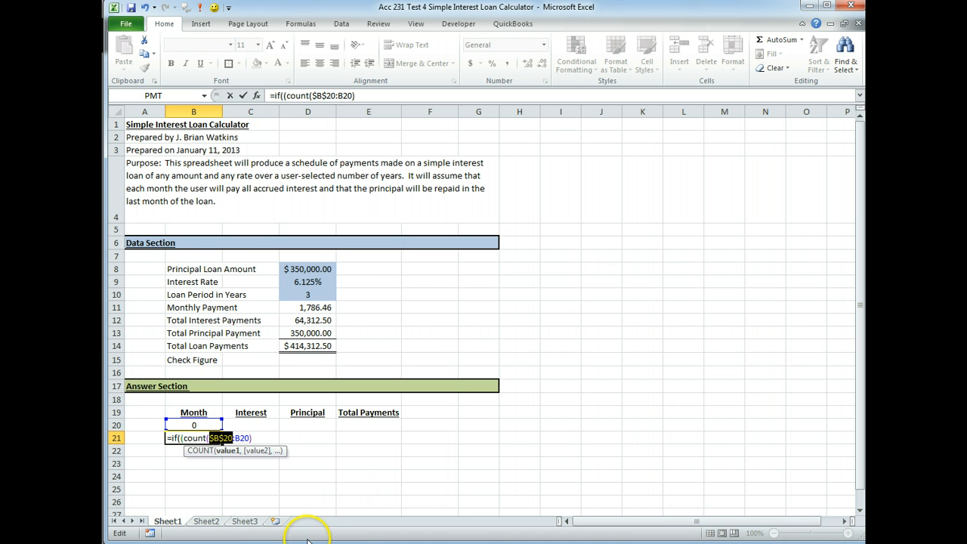
click(328, 448)
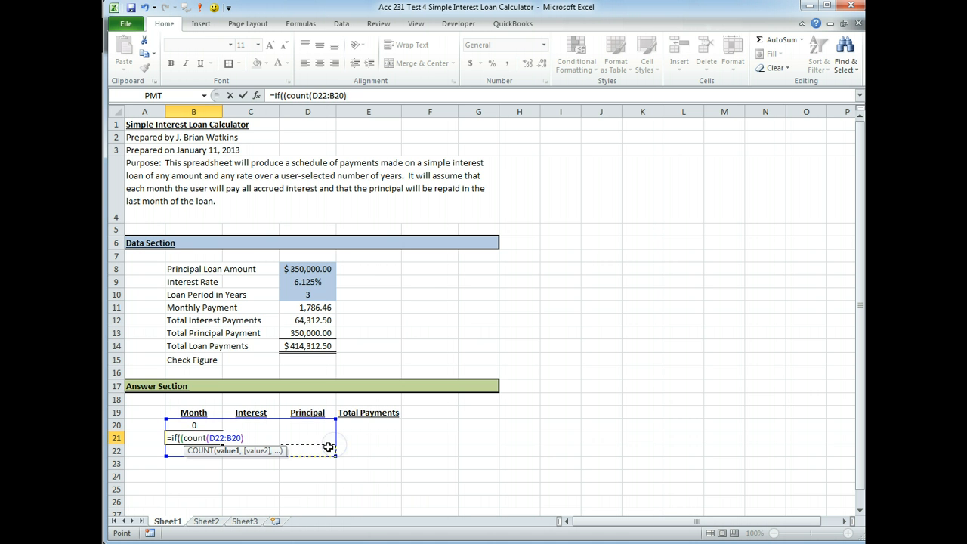
click(207, 426)
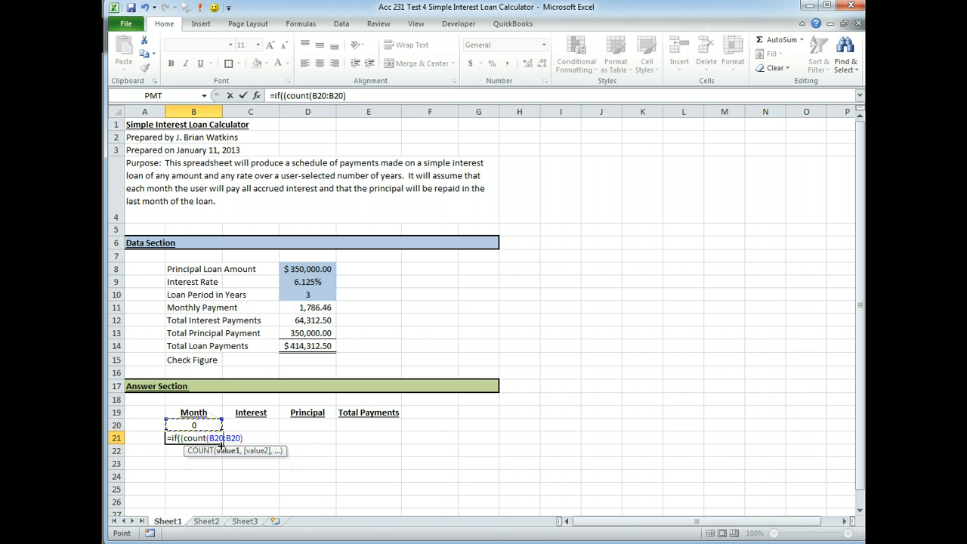
Make the first B20 reference in the B21 formula absolute so the count range reads $B$20:B20
double_click(216, 439)
key(F4)
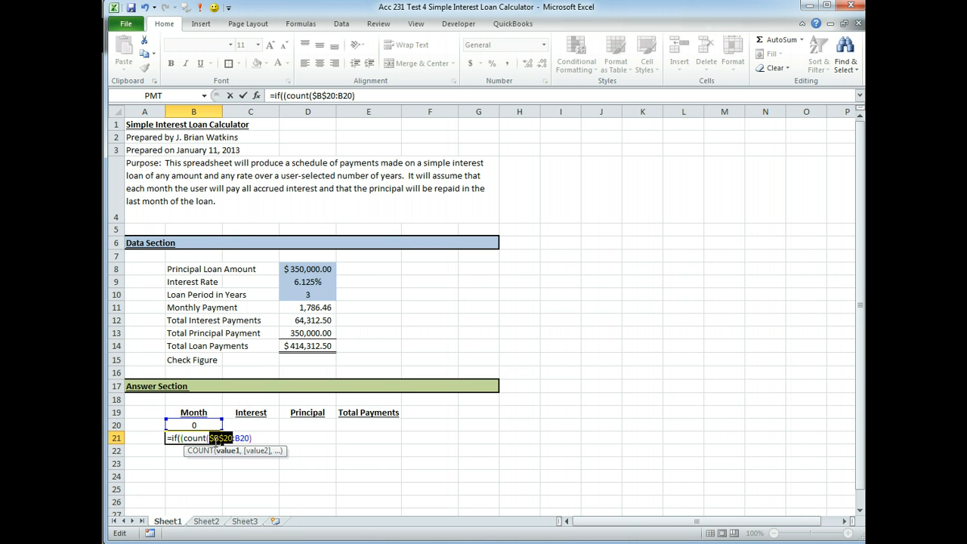
key(Return)
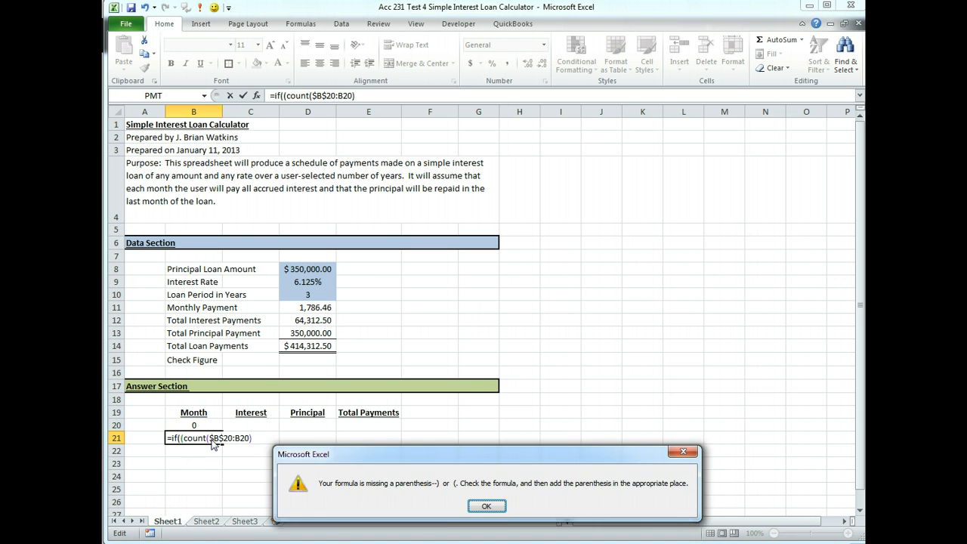
click(486, 506)
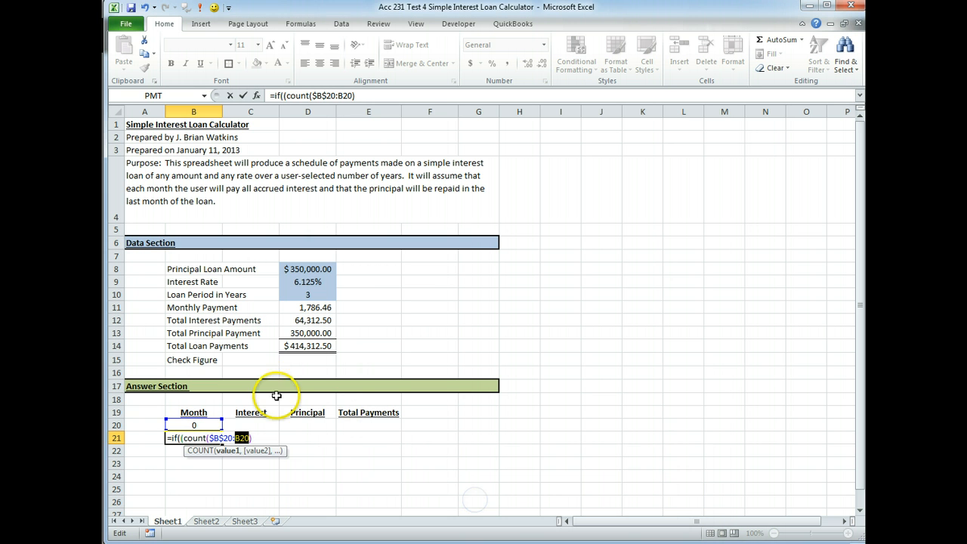
Complete the B21 formula's test by checking whether the count is greater than (Loan_Period_in_Years*12)
click(262, 438)
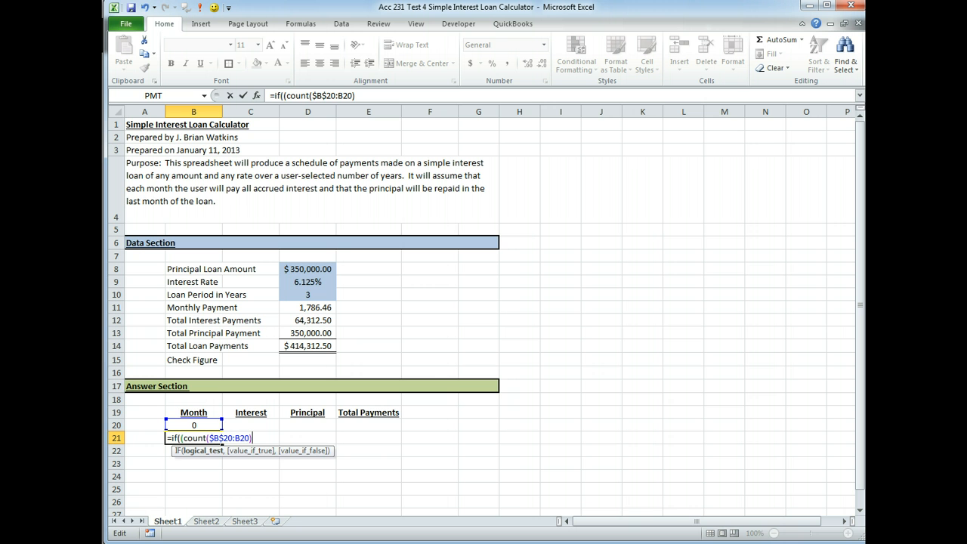
text(>()
click(298, 294)
text(*12)
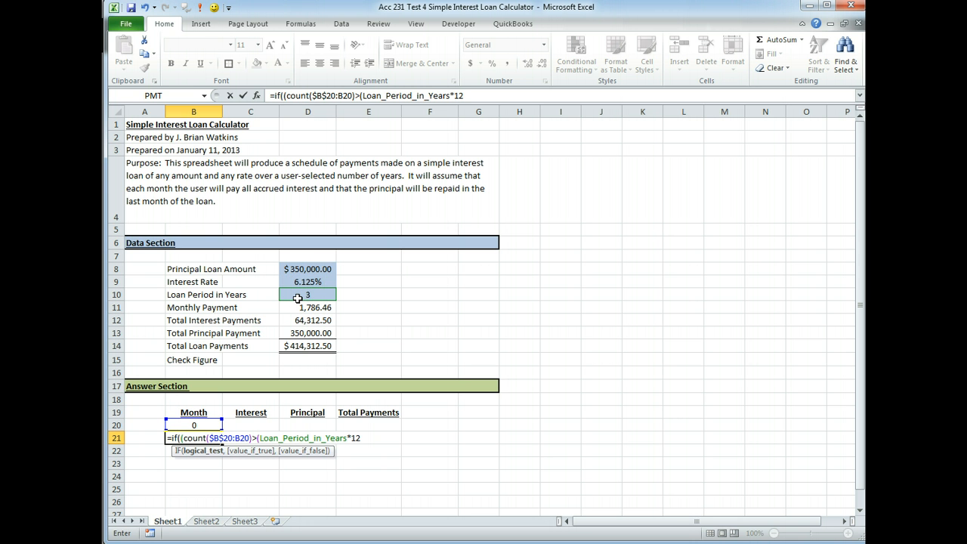
text())
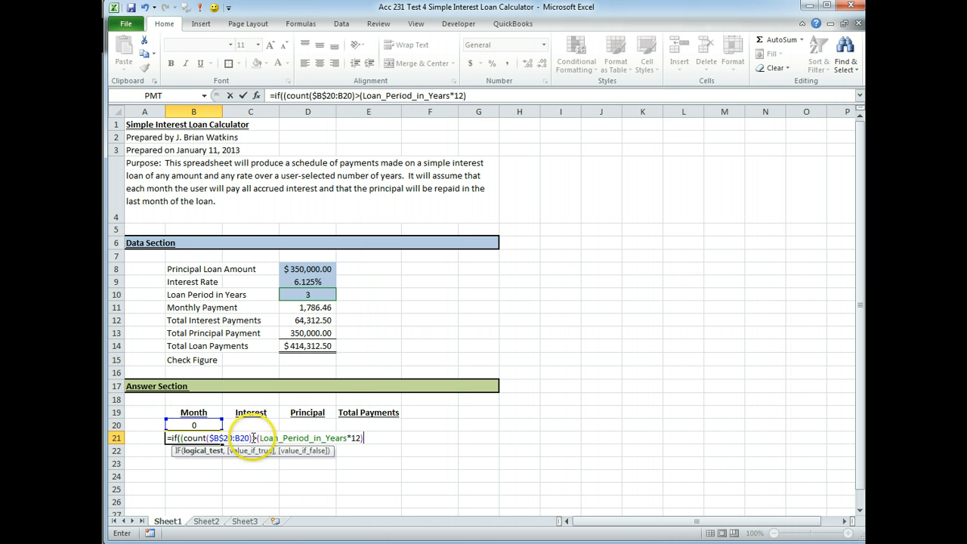
Finish the B21 IF formula with an empty string "" as the true value and b20+1 as the false value, closing the parenthesis
text(,)
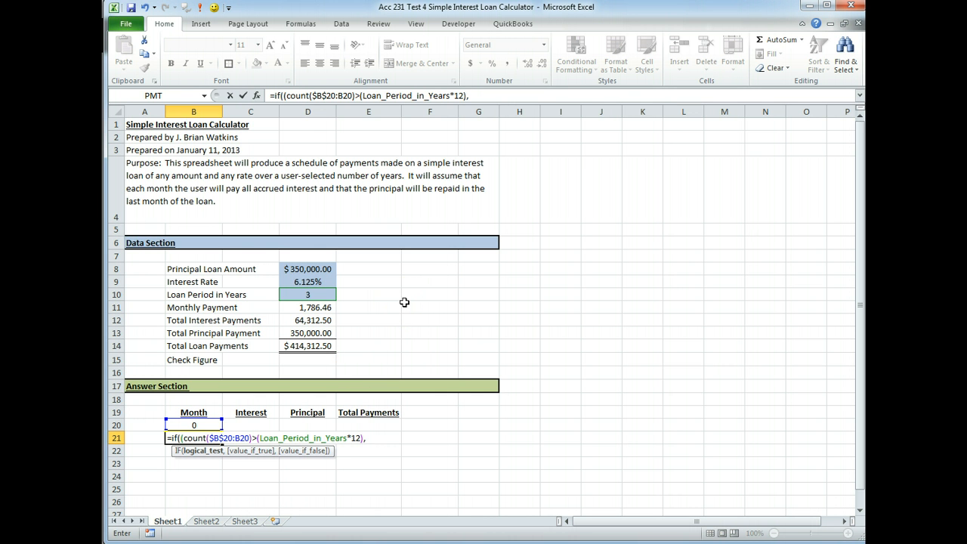
text("",b20+1)
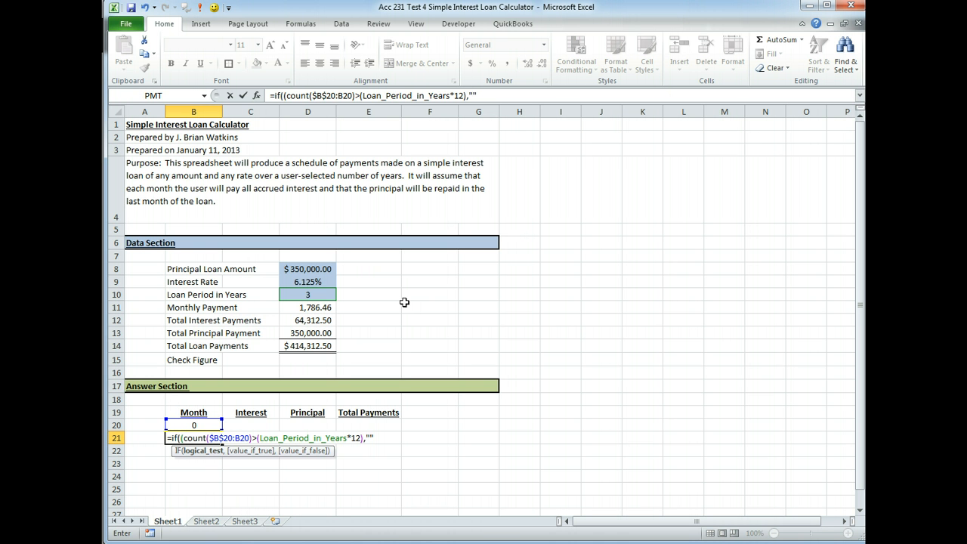
text(,)
text(b)
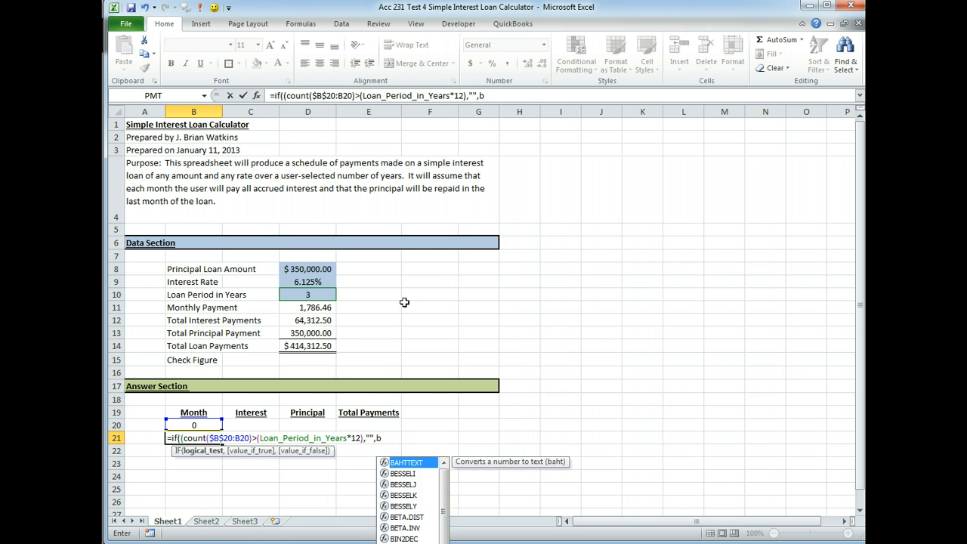
text(20)
text(+)
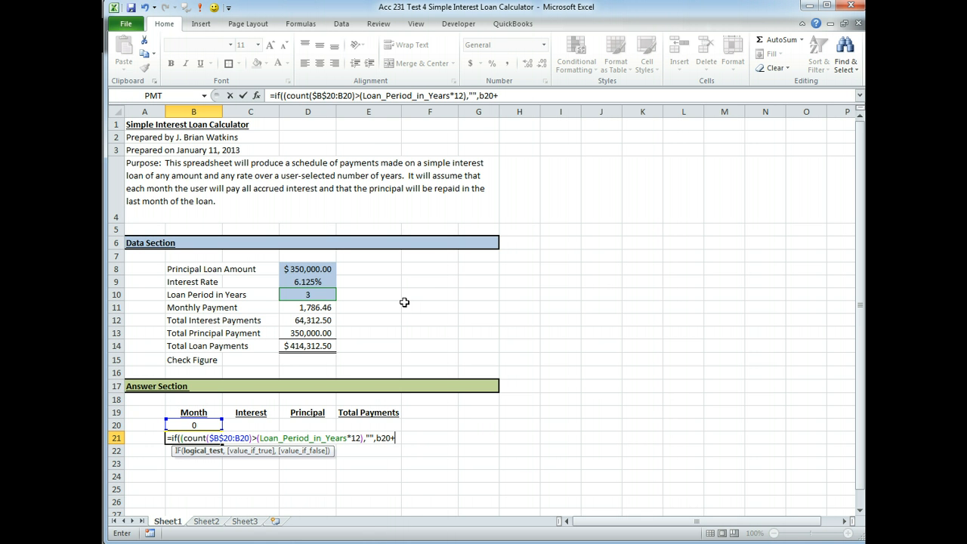
text(1))
Remove the extra opening parenthesis before count in the B21 formula so it begins =if(count($B$20:B20)
click(226, 438)
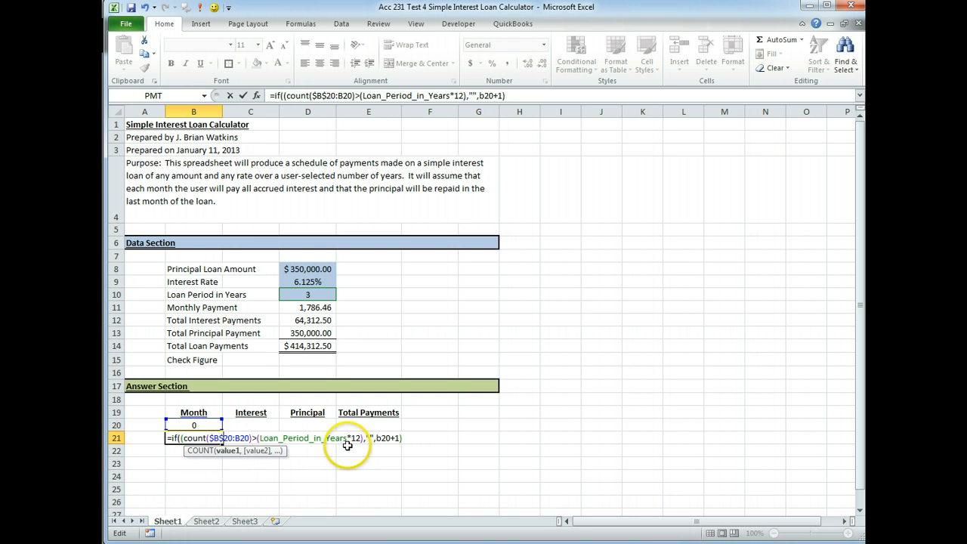
click(367, 438)
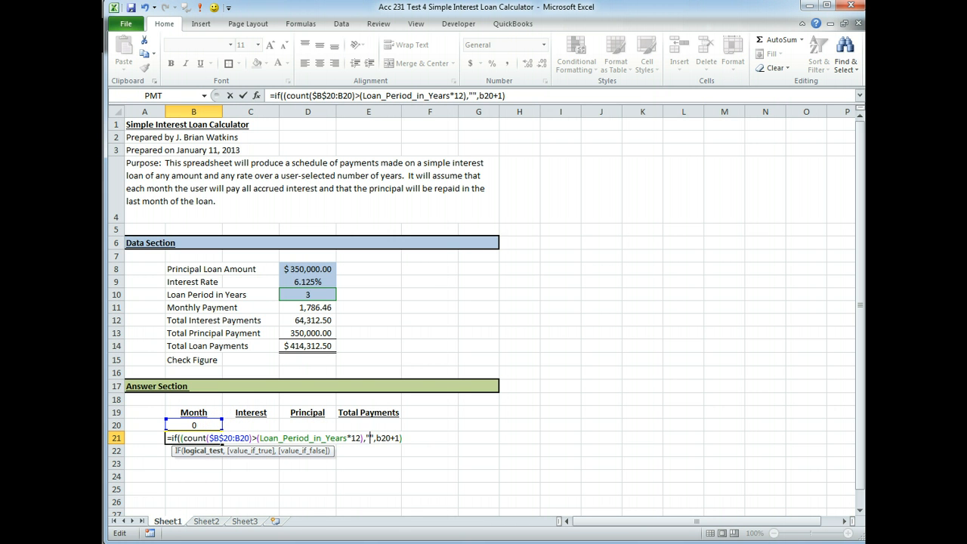
key(Left)
key(Left)
key(Left)
key(Left)
key(Left)
key(Left)
key(Left)
key(Left)
key(Left)
key(Left)
key(Left)
key(Left)
key(Left)
key(Left)
key(Left)
key(Left)
key(Left)
key(Left)
key(Left)
key(Left)
key(Left)
key(Delete)
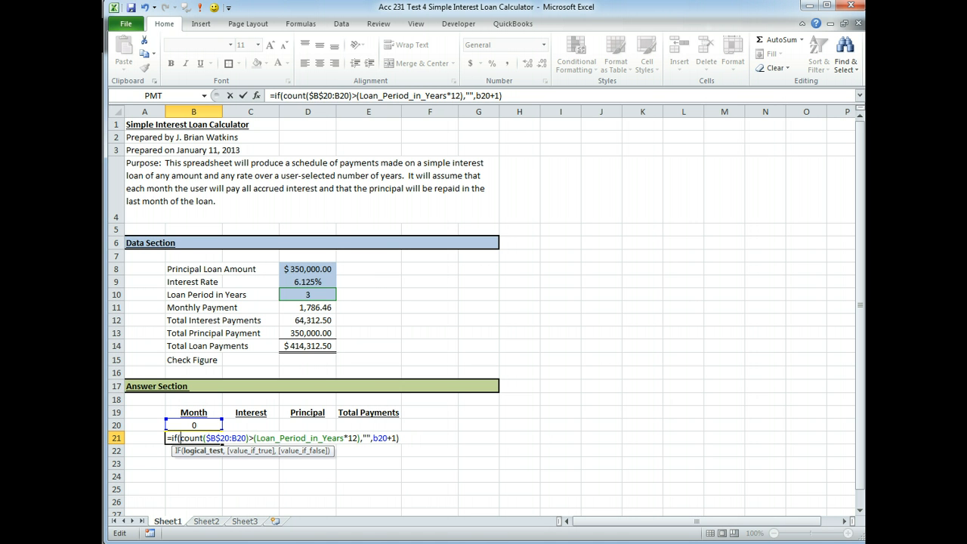
Highlight the logical test, value-if-true and value-if-false arguments of the B21 formula one by one to review them
click(203, 451)
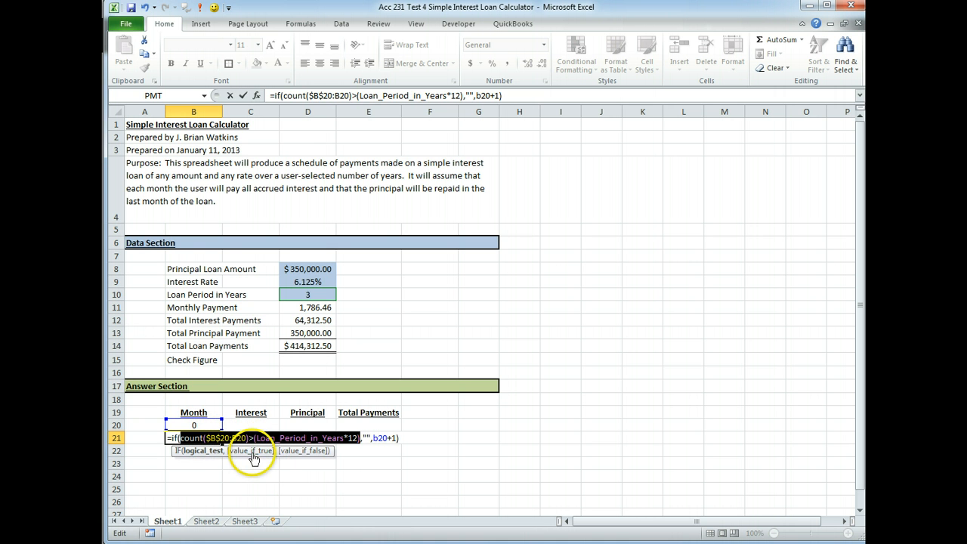
click(251, 452)
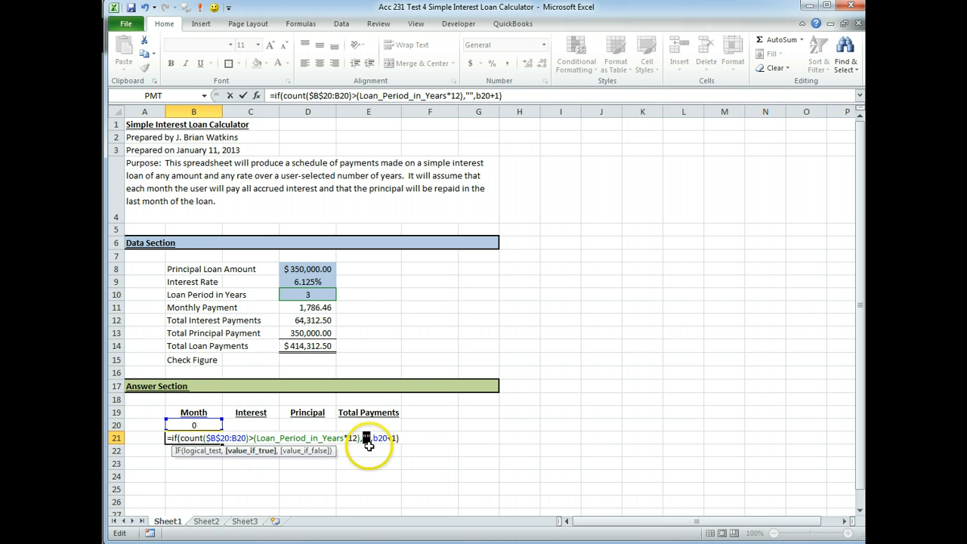
click(314, 451)
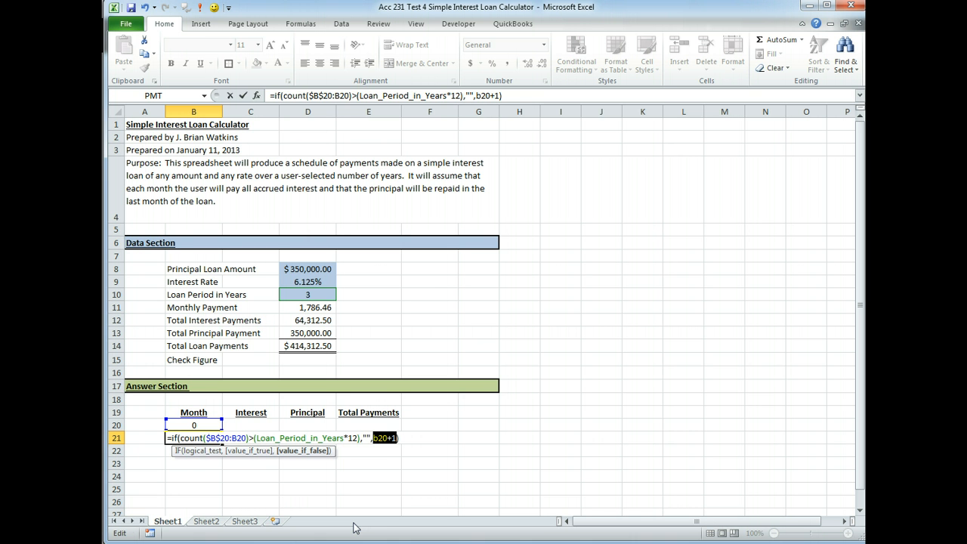
Commit the IF formula in B21 and center the cell's contents horizontally
key(Return)
click(191, 437)
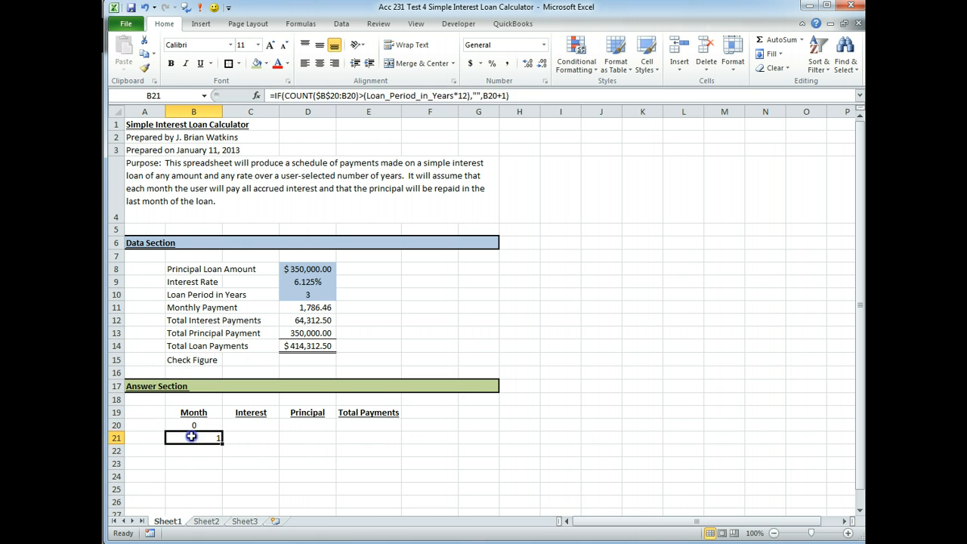
click(319, 63)
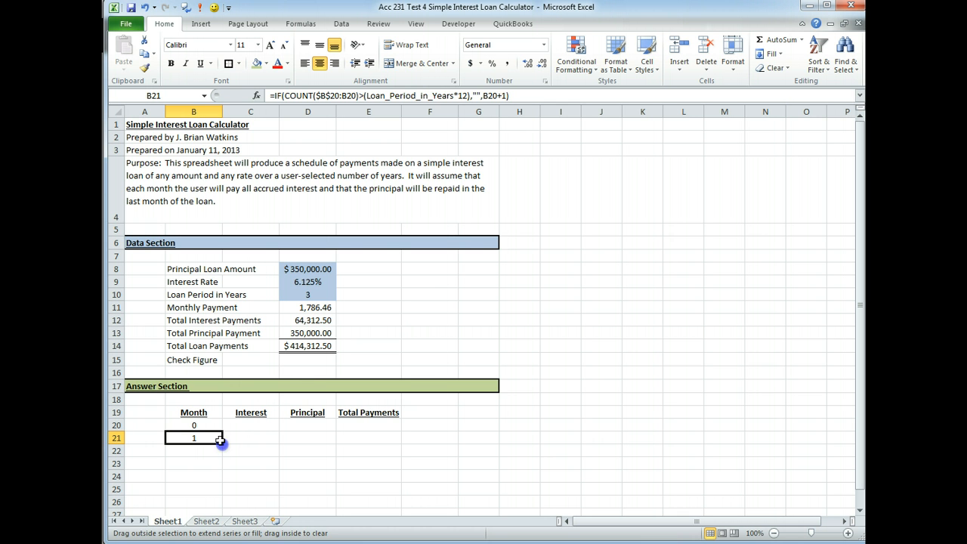
Fill the B21 month formula down column B through row 381
click(204, 427)
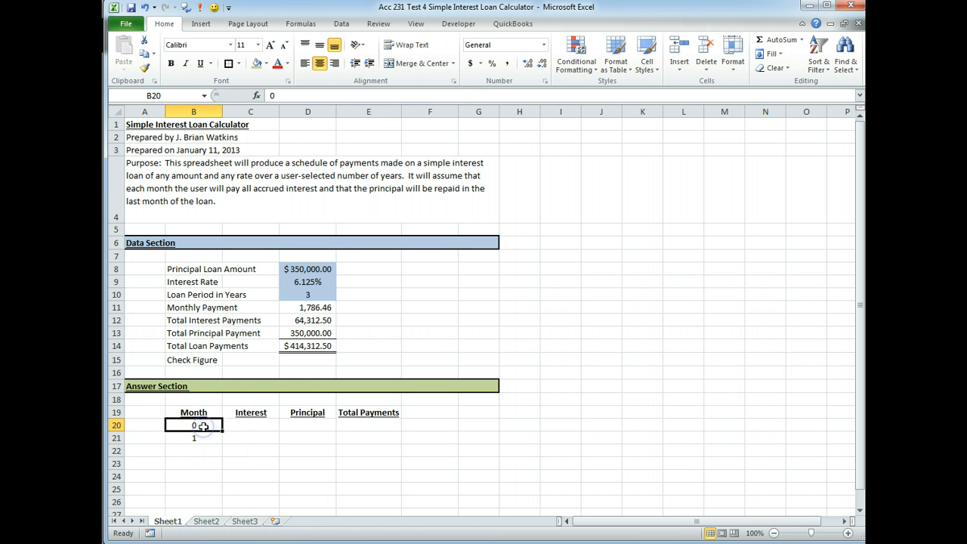
drag(201, 424, 202, 440)
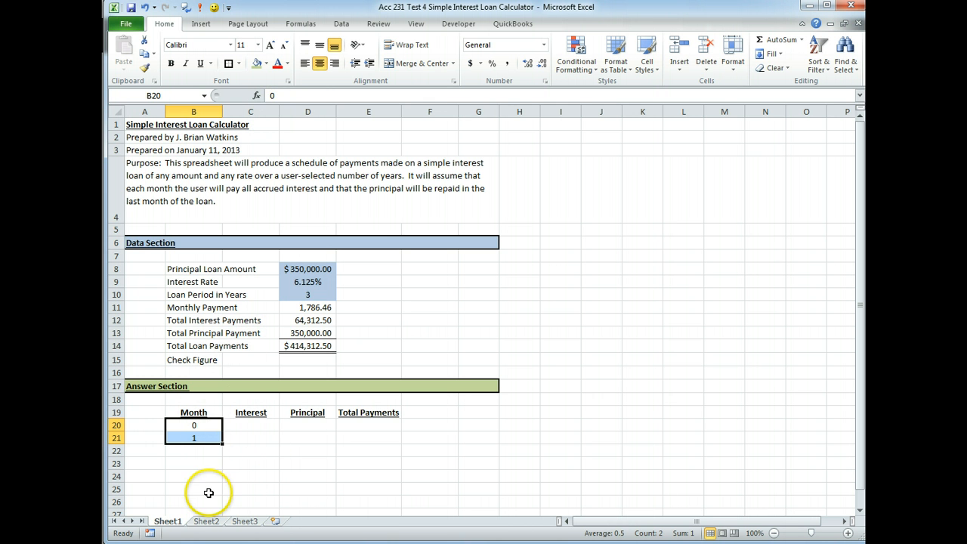
click(253, 438)
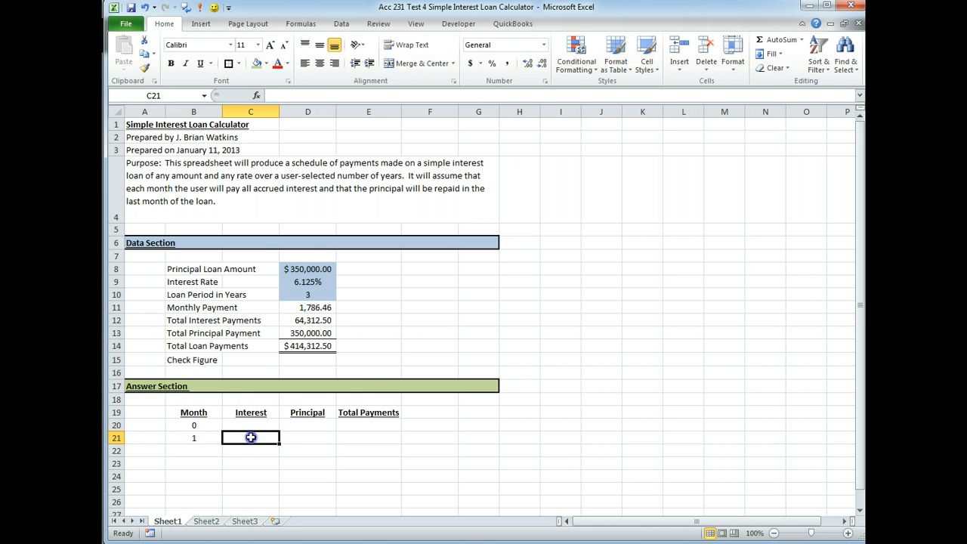
click(205, 439)
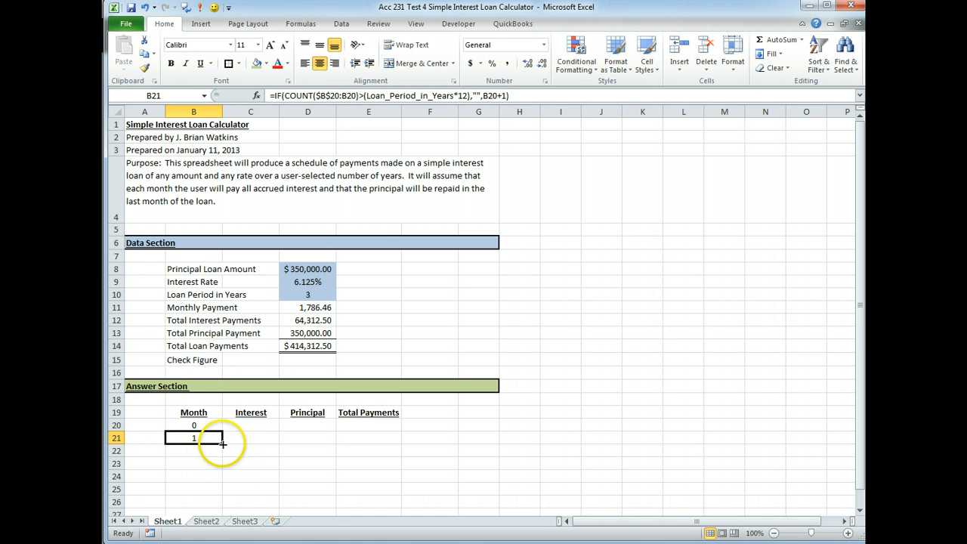
mouse_move(217, 445)
mouse_down()
mouse_move(198, 511)
mouse_move(188, 141)
mouse_move(181, 211)
mouse_move(192, 304)
mouse_move(198, 289)
mouse_move(192, 296)
mouse_up()
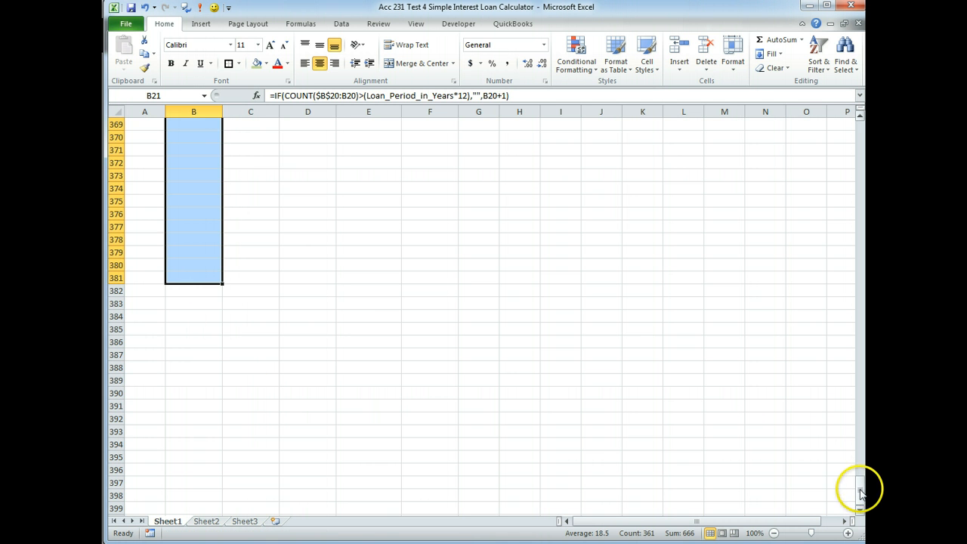
drag(859, 489, 529, 267)
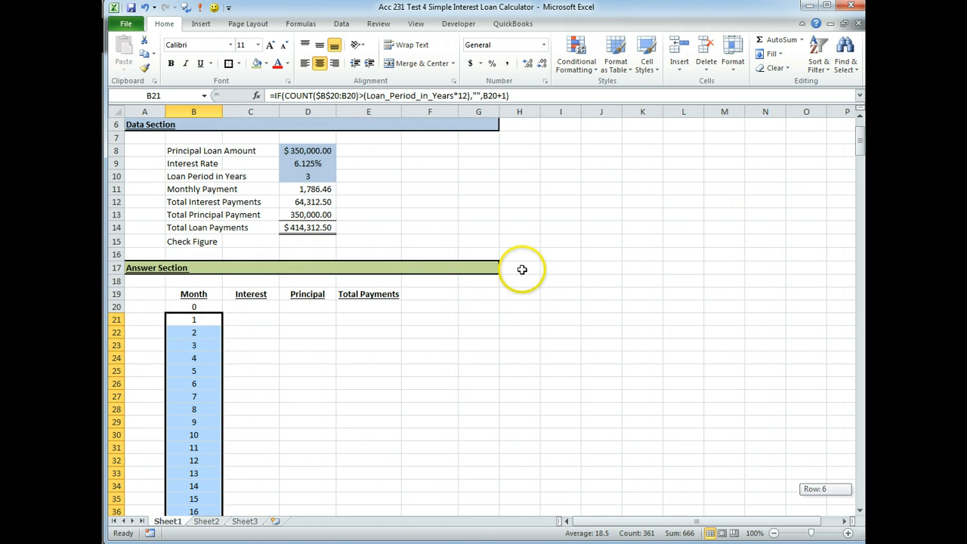
Set the Loan Period in Years to 30
click(312, 175)
text(30)
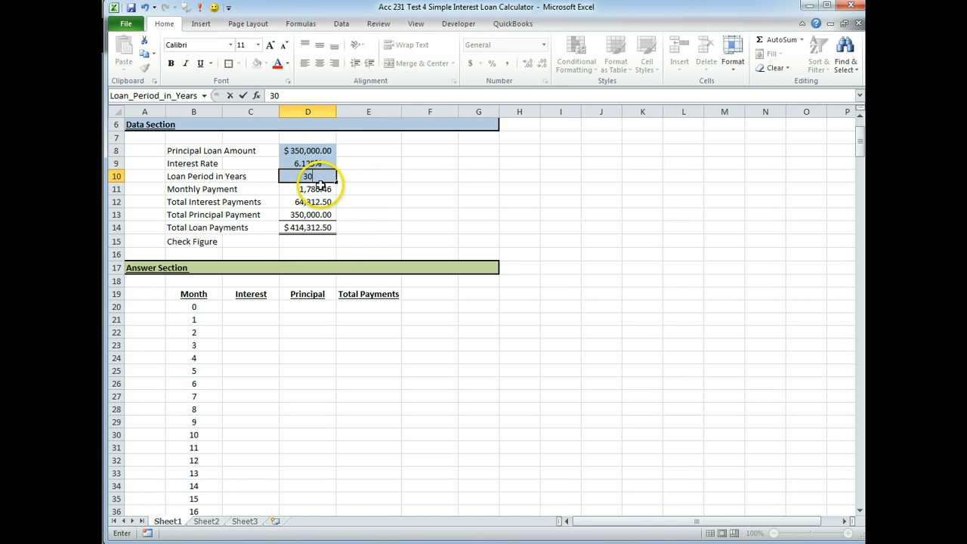
key(Return)
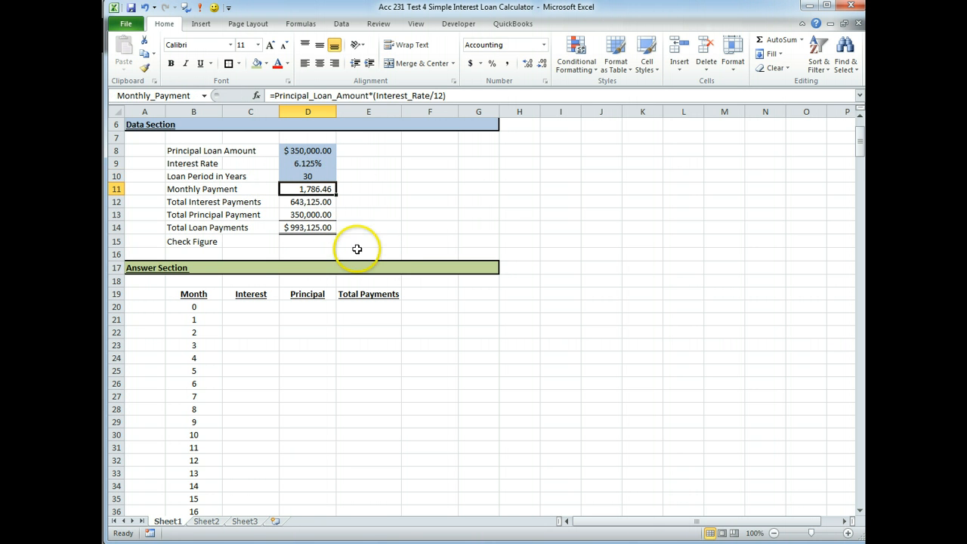
mouse_move(859, 140)
mouse_down()
mouse_move(860, 406)
mouse_move(850, 503)
mouse_move(862, 130)
mouse_up()
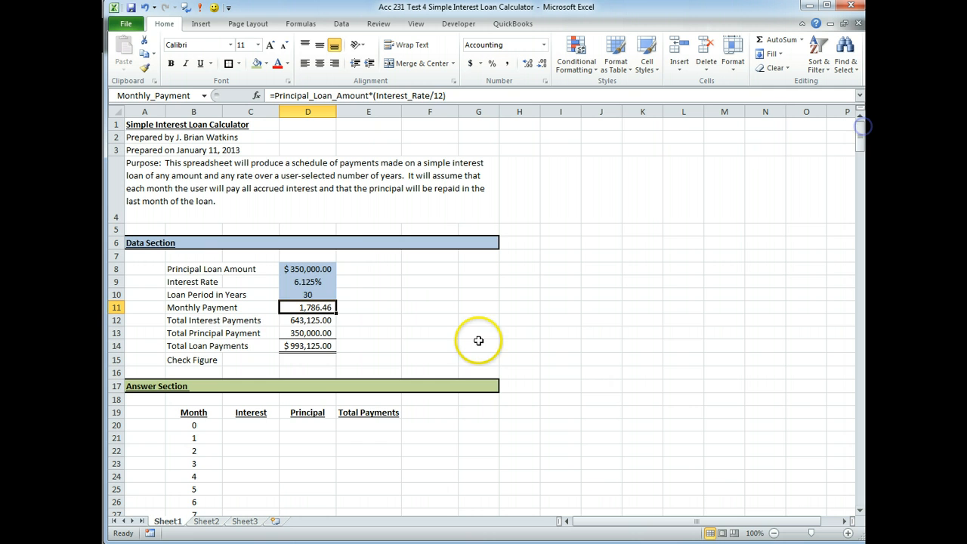
Set the Loan Period in Years to 1 and review the month schedule in the Answer Section
click(307, 295)
text(1)
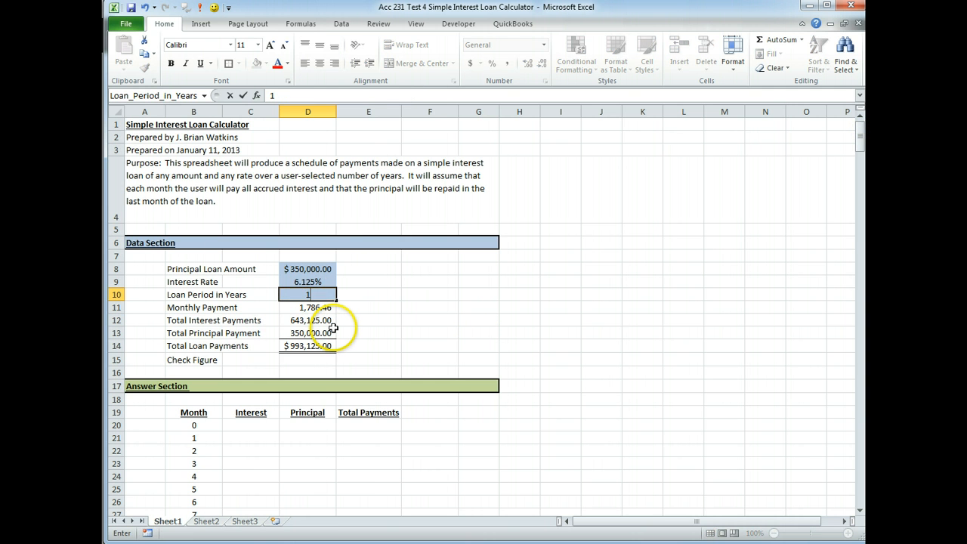
key(Return)
scroll(226, 377, down, 3)
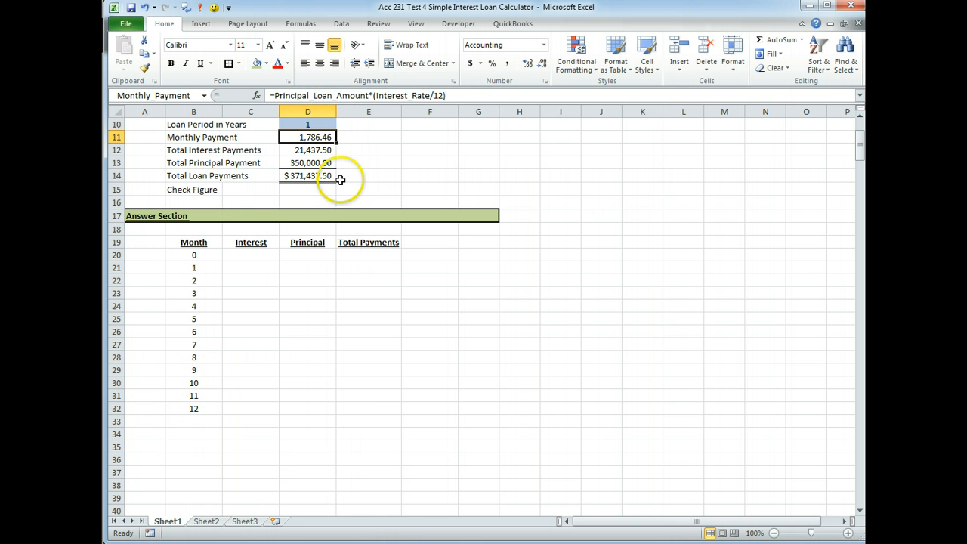
scroll(323, 185, up, 1)
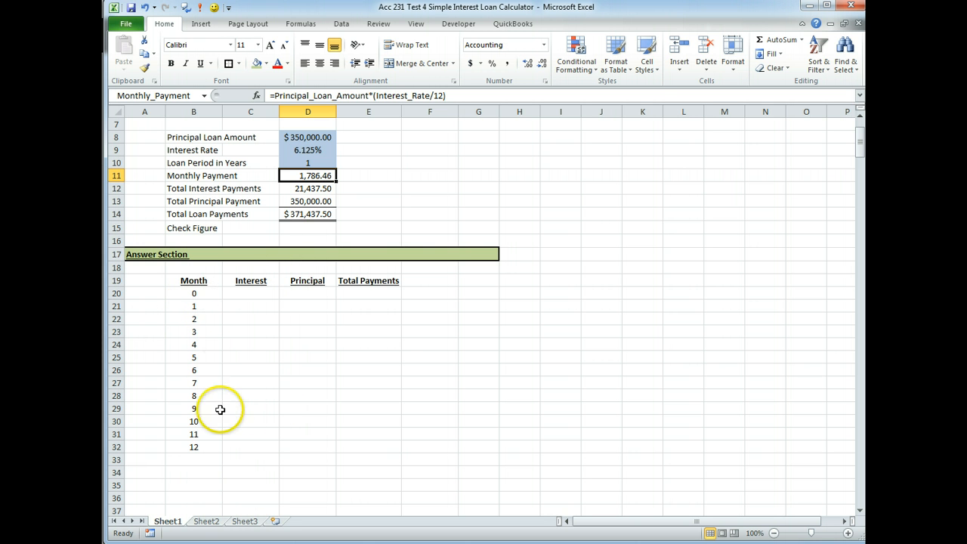
Enter =Monthly_Payment as the month 1 interest in C21 and format the cell in comma style
click(250, 306)
text(=)
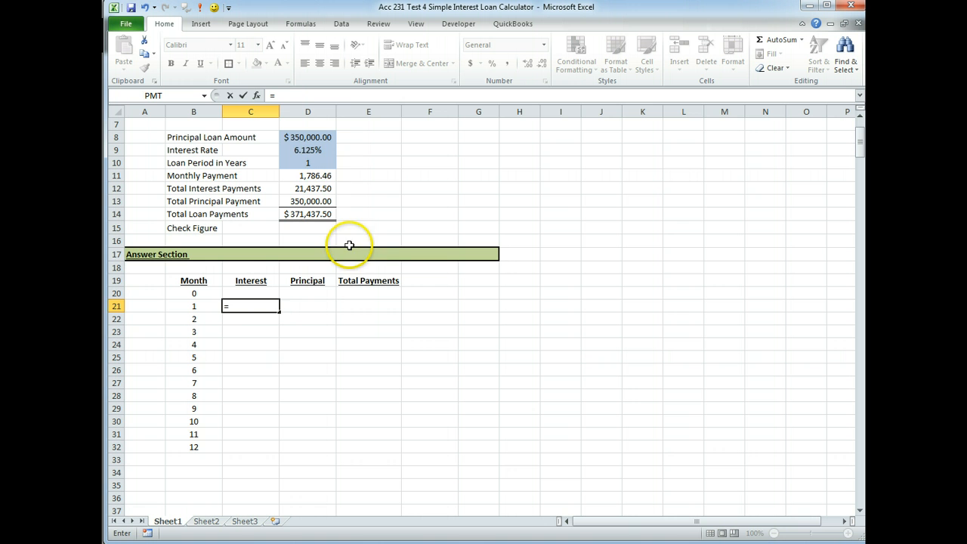
click(307, 176)
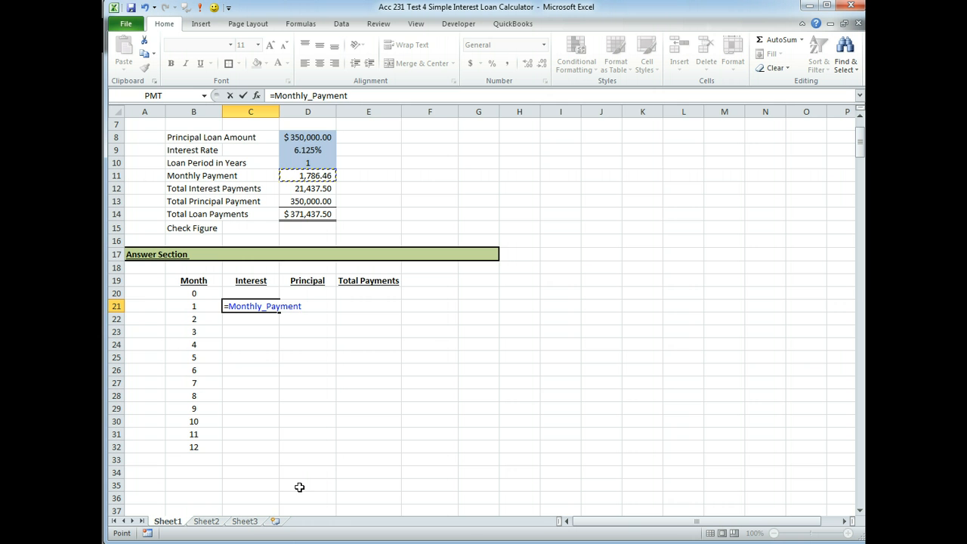
key(Return)
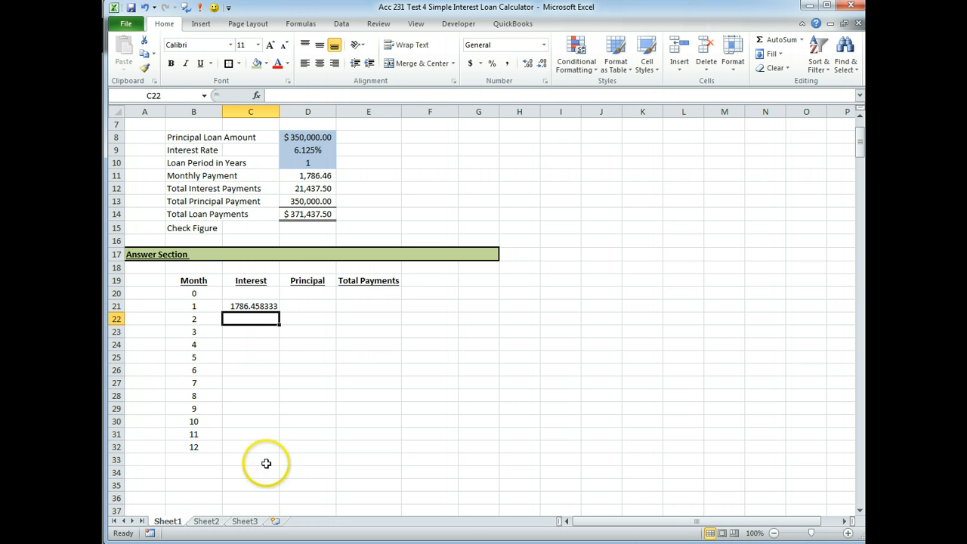
click(239, 306)
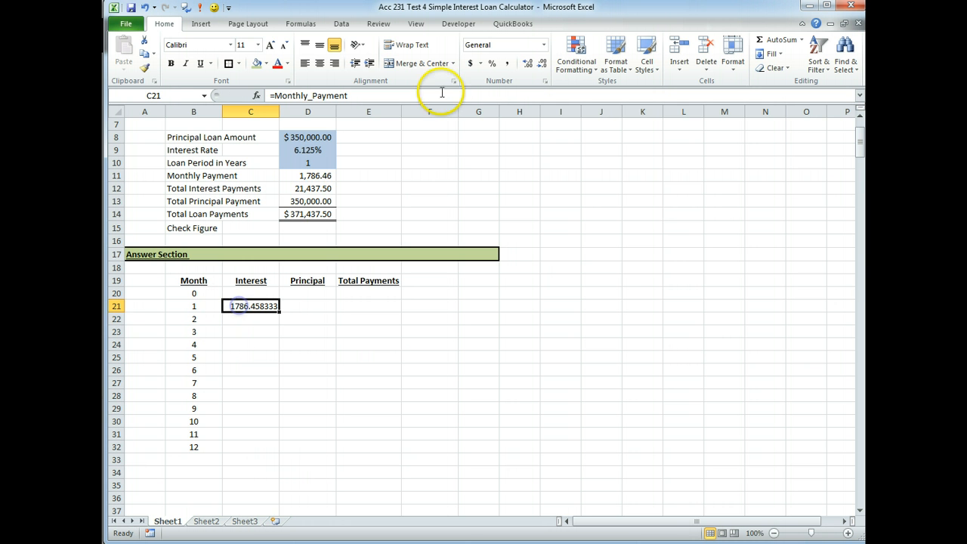
click(506, 64)
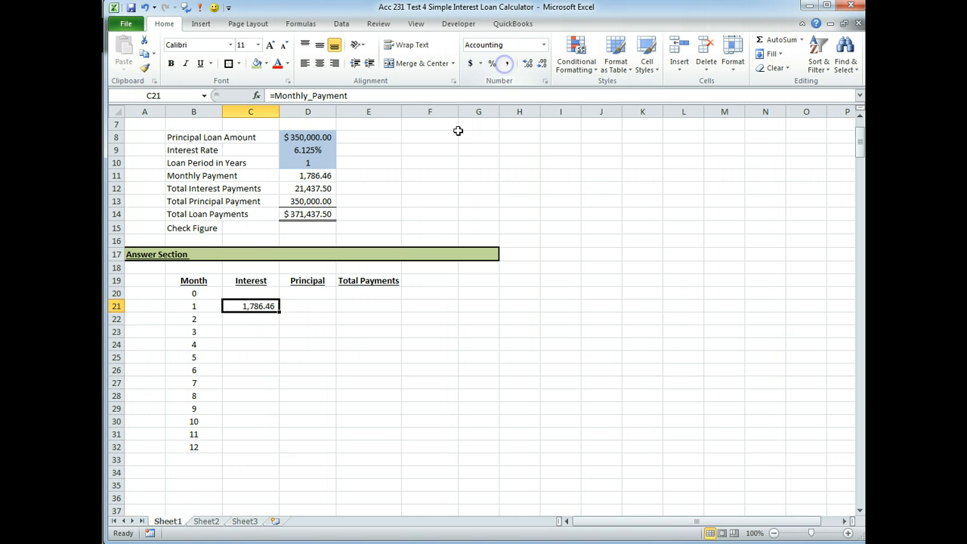
Fill the =Monthly_Payment formula from C21 down the Interest column
double_click(278, 312)
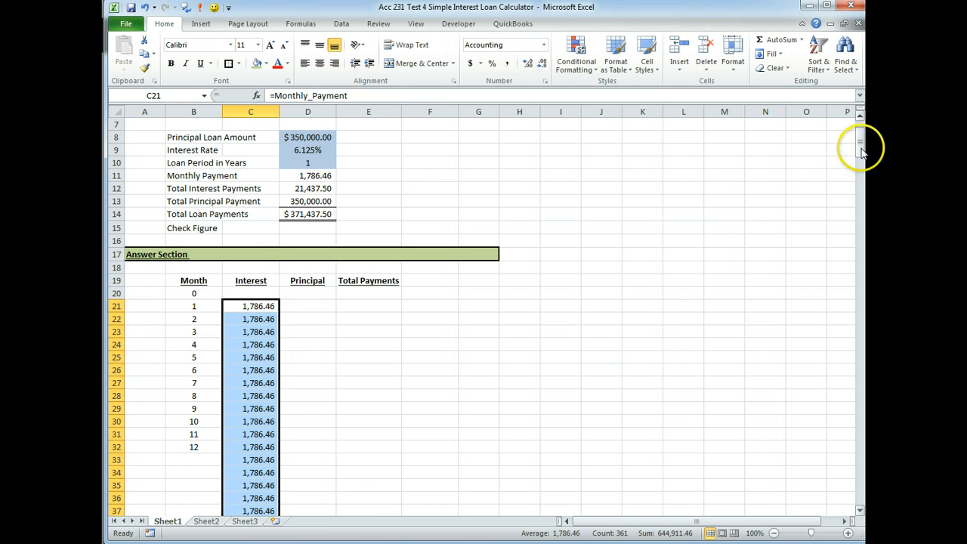
click(627, 319)
drag(859, 143, 836, 130)
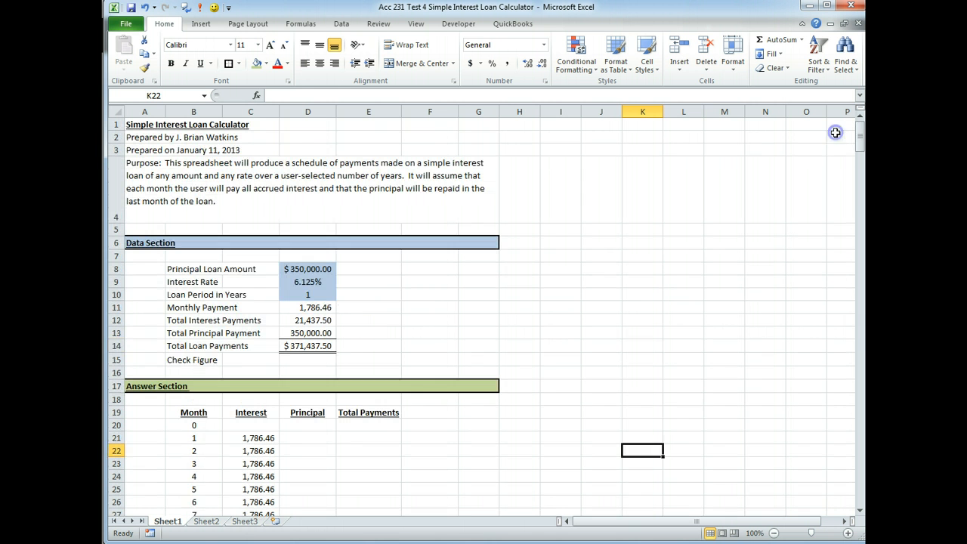
Replace the formula in C21 with =IF(B21="","",Monthly_Payment) so interest stays blank wherever the month is blank
click(251, 438)
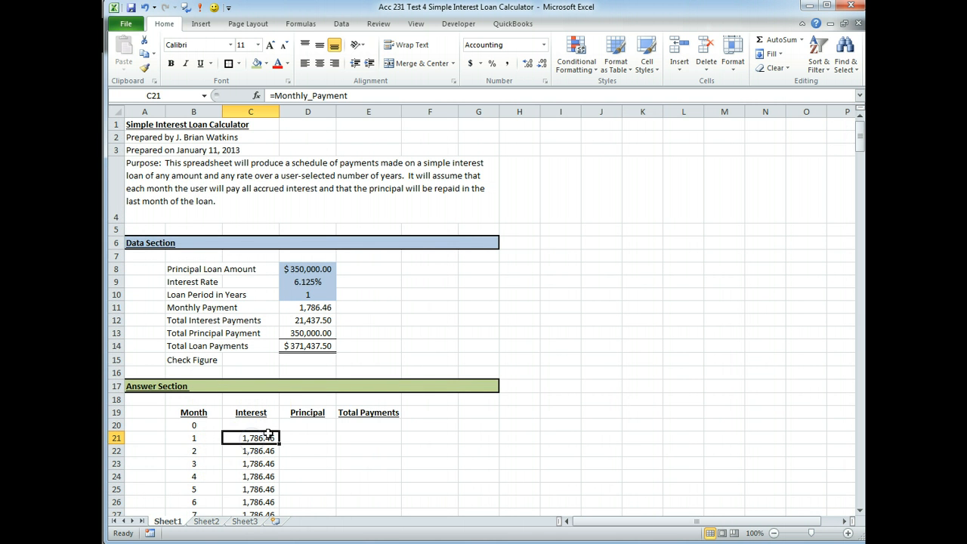
click(273, 95)
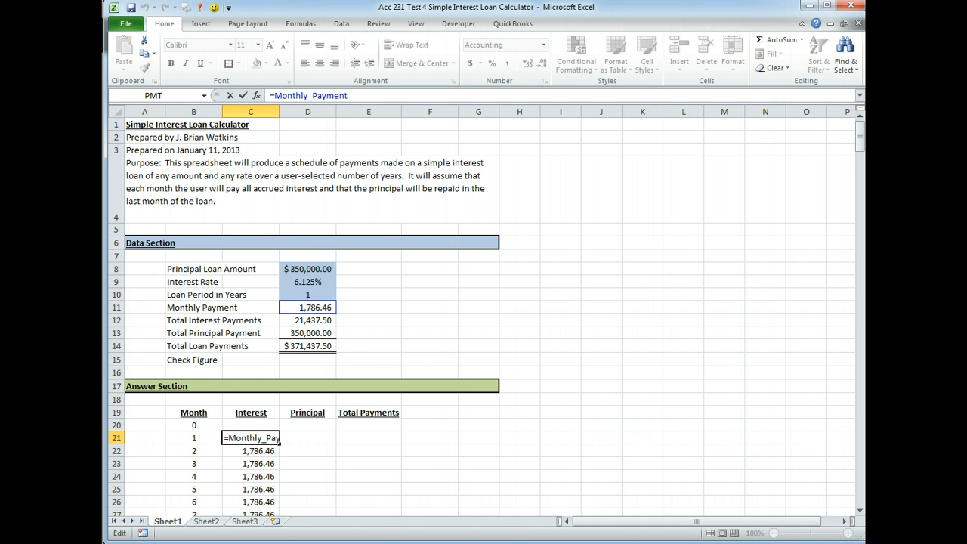
drag(275, 96, 349, 95)
key(BackSpace)
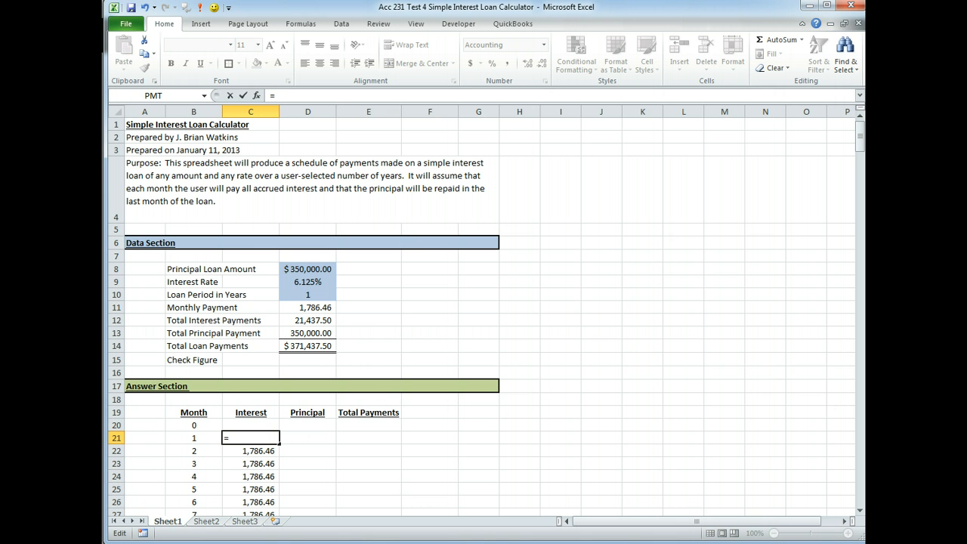
text(if()
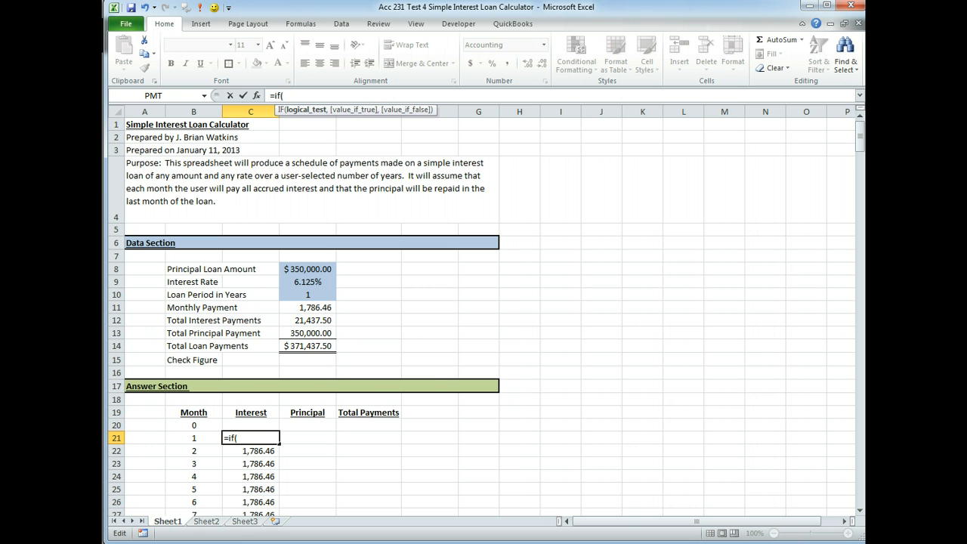
click(197, 441)
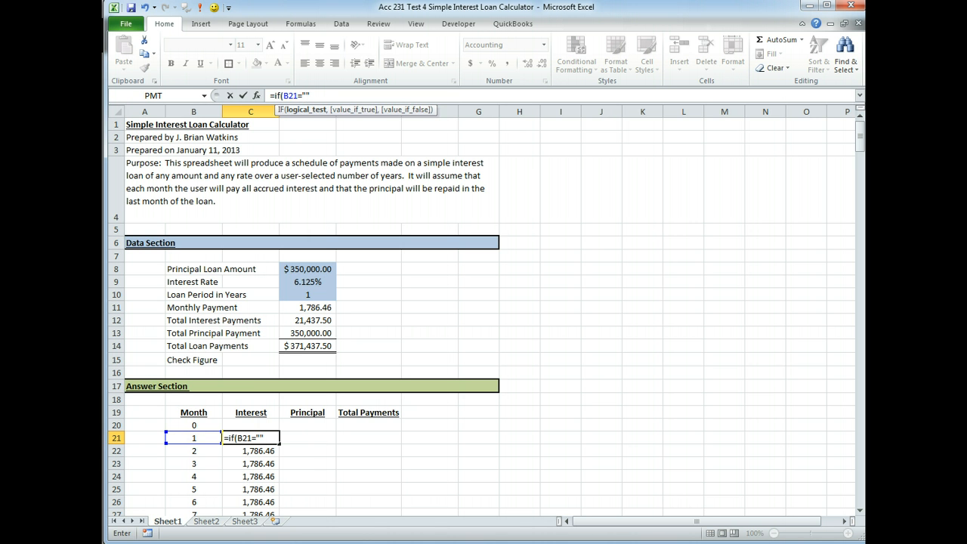
text(="",)
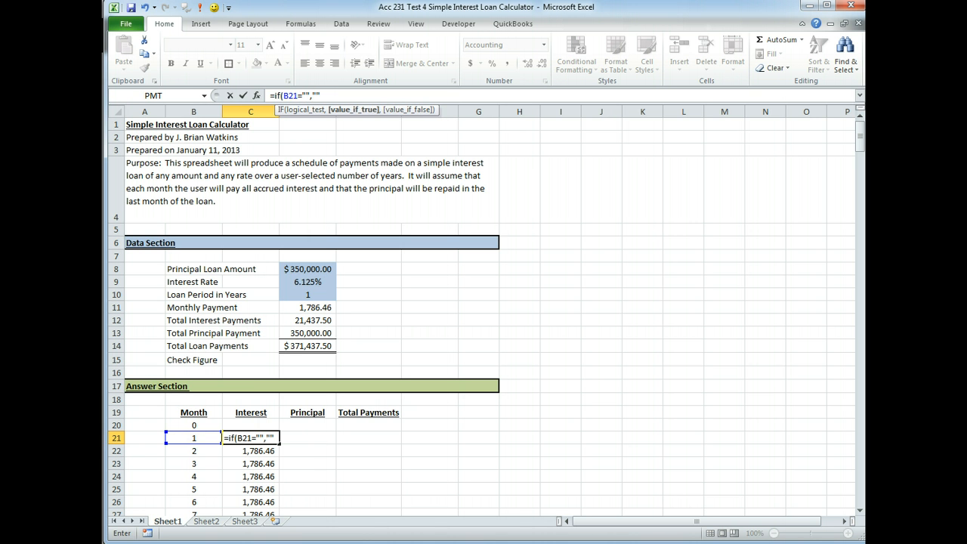
text("",)
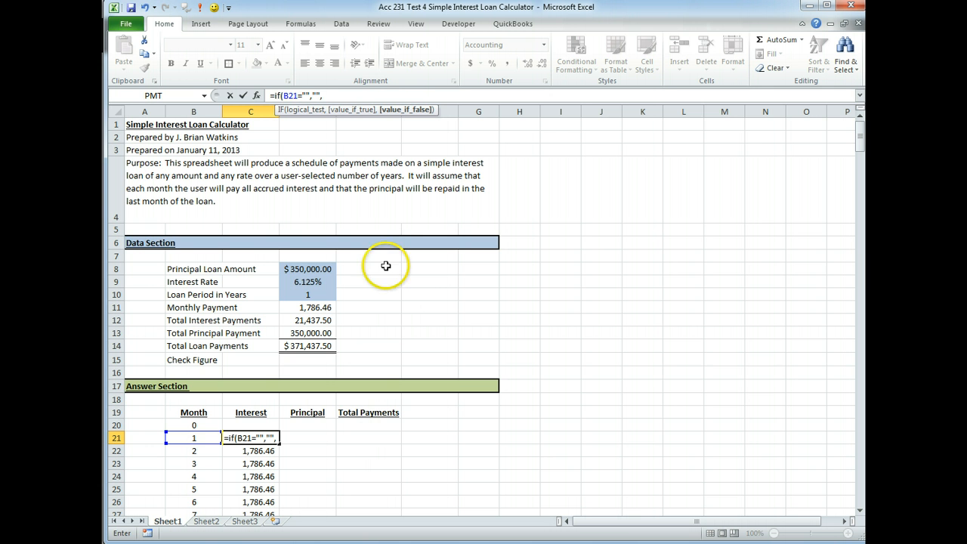
click(309, 308)
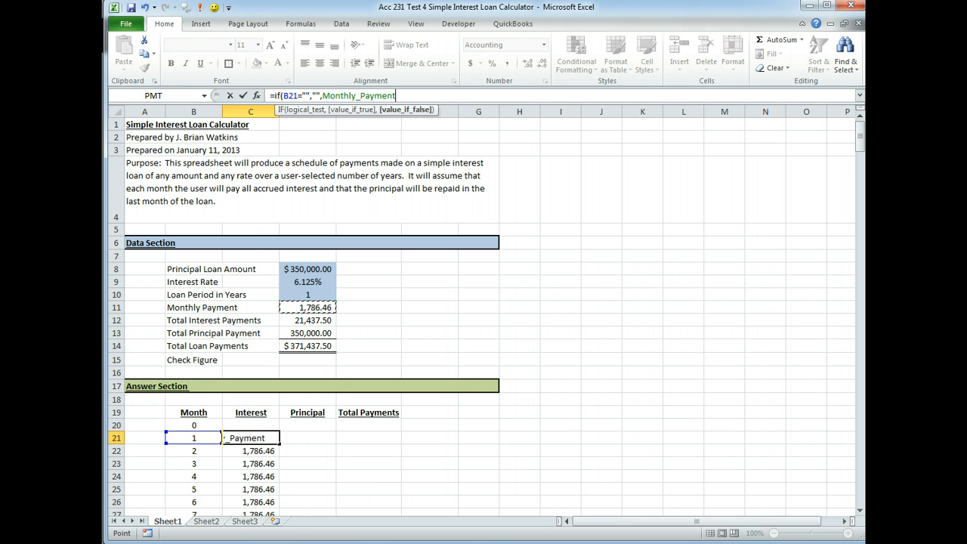
text())
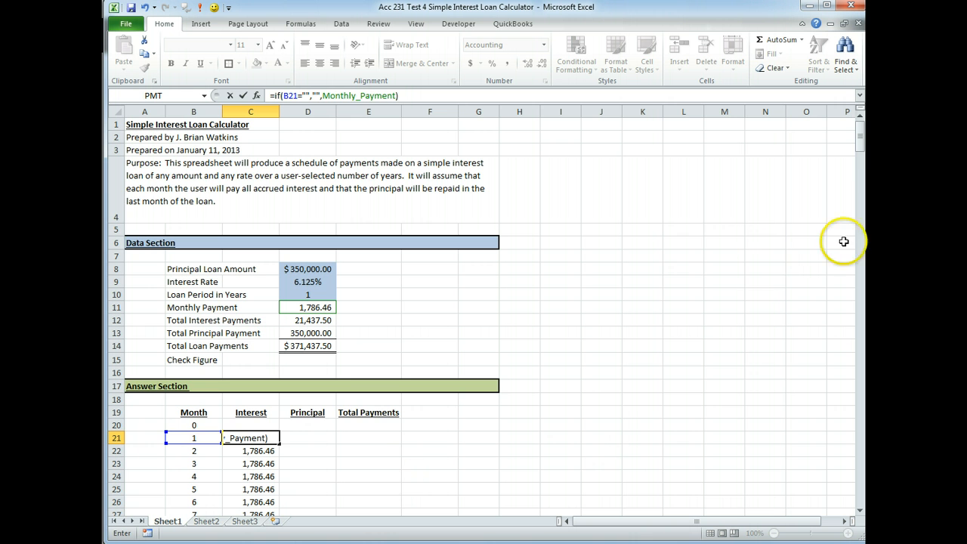
drag(859, 135, 856, 145)
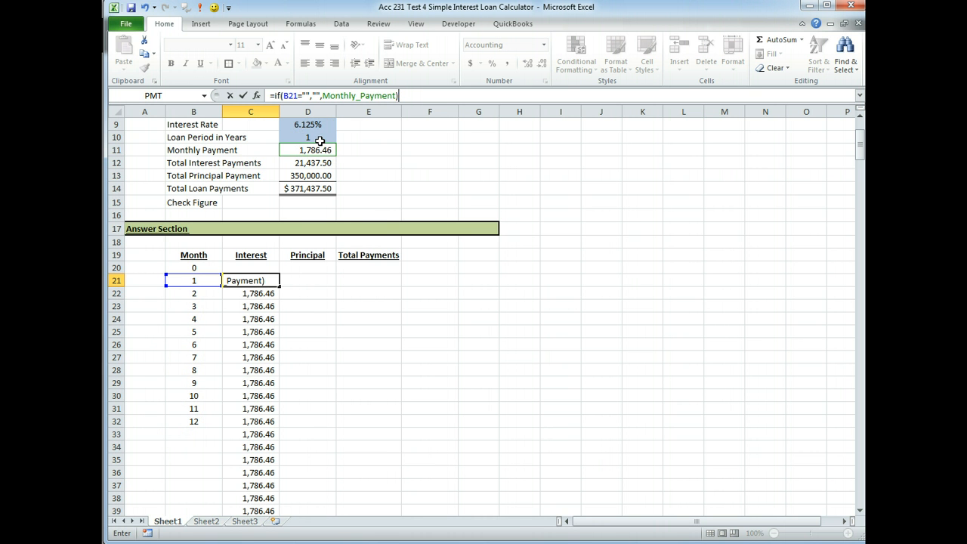
click(238, 281)
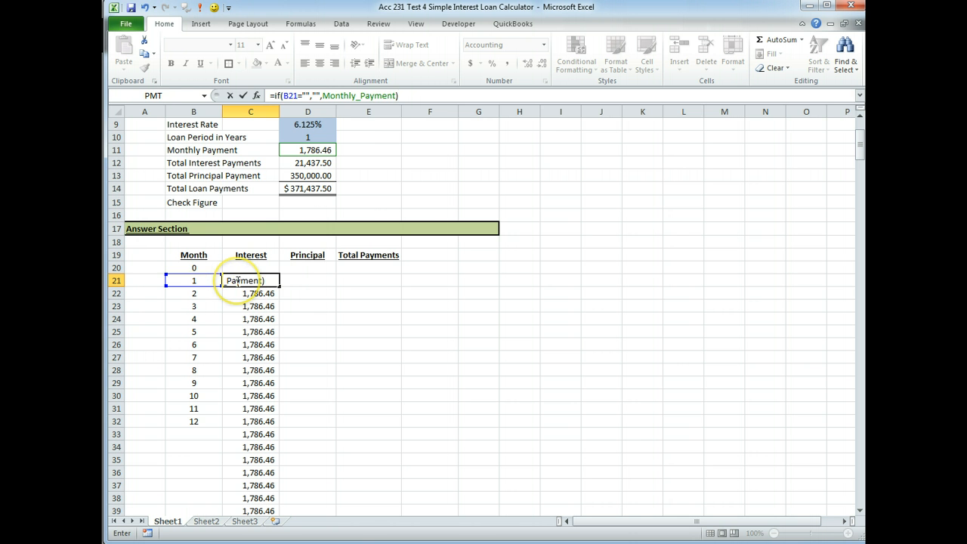
key(Return)
Show the worksheet's formulas to compare C21 with the Interest cells below it, and return to showing values
click(270, 280)
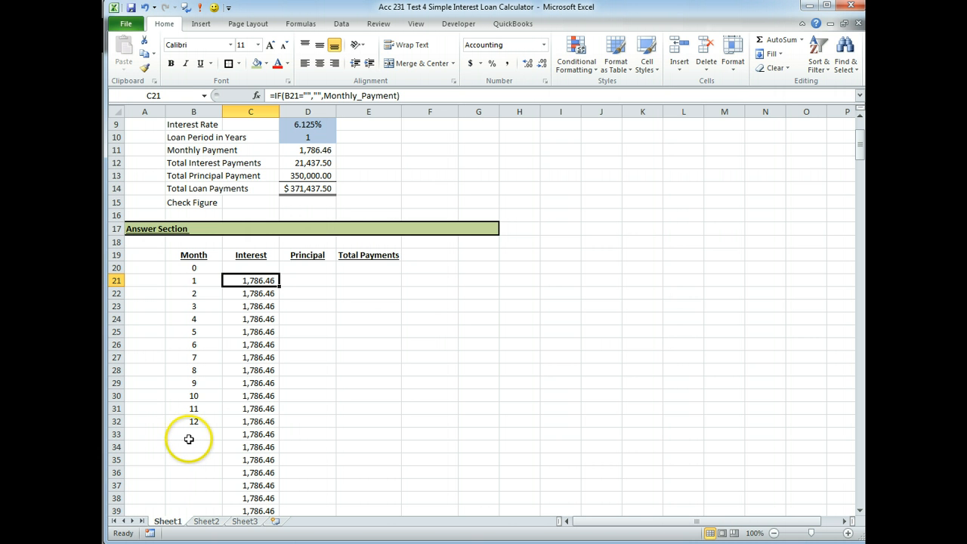
key(ctrl+grave)
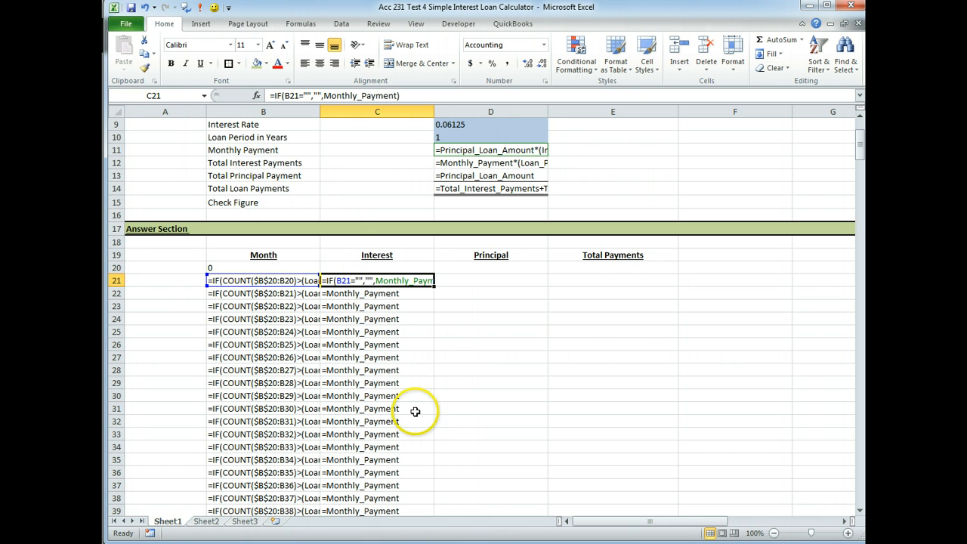
scroll(417, 401, down, 6)
scroll(397, 393, up, 6)
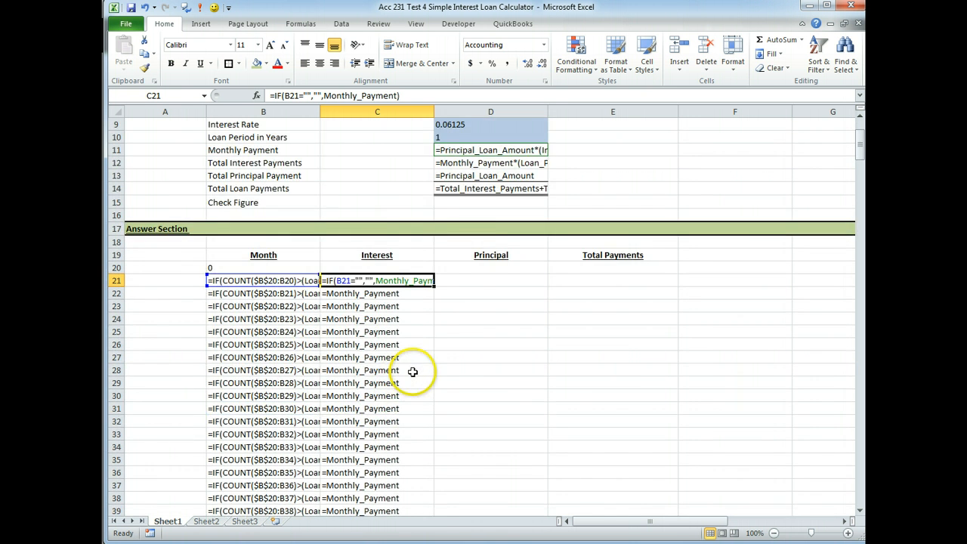
key(ctrl+grave)
Fill the IF formula from C21 down the Interest column and deselect the filled range
double_click(278, 287)
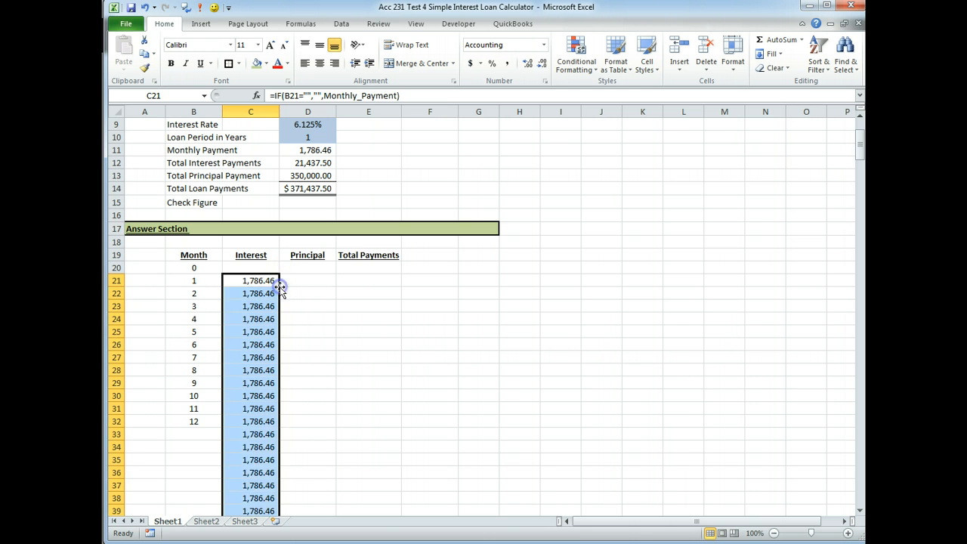
scroll(438, 347, down, 3)
click(423, 354)
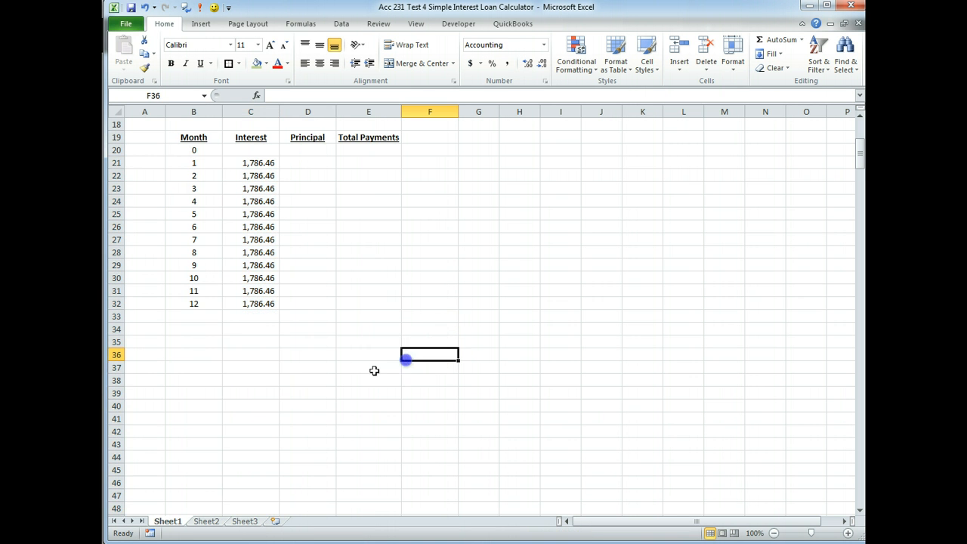
Show formulas to check the IF formulas down the Interest column, and switch back to values
key(ctrl+grave)
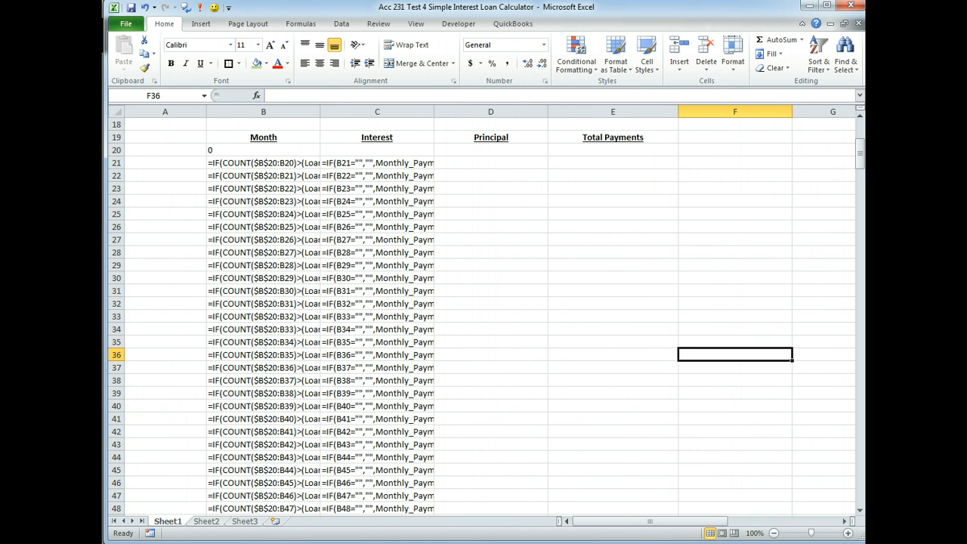
drag(859, 155, 828, 145)
key(ctrl+grave)
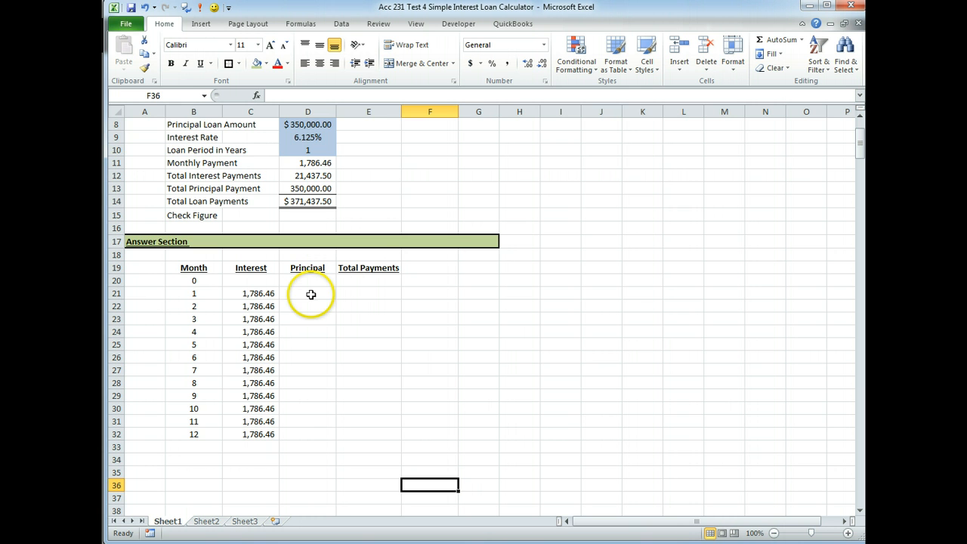
Enter =IF(B21=(Loan_Period_in_Years*12),Total_Principal_Payment,"") in D21 so principal appears only in the loan's last month
click(311, 293)
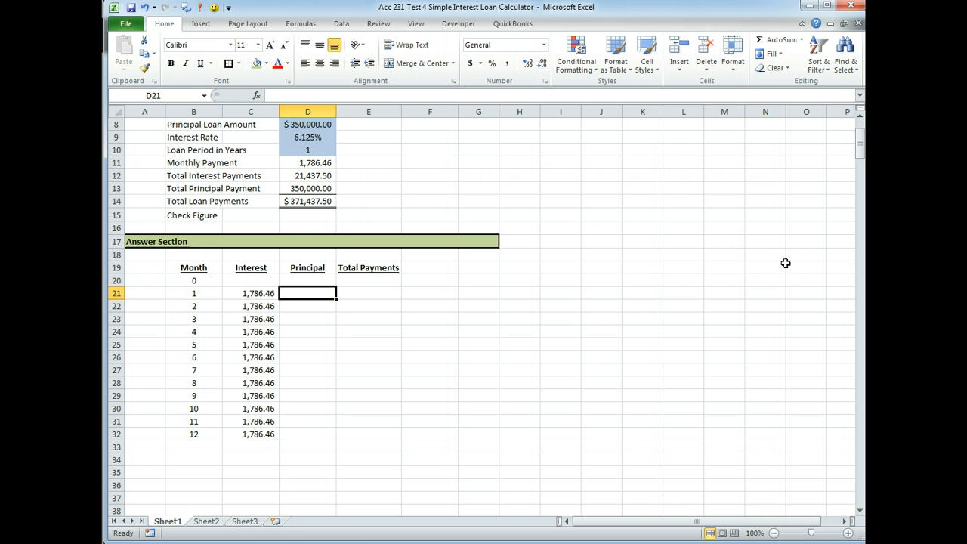
click(317, 434)
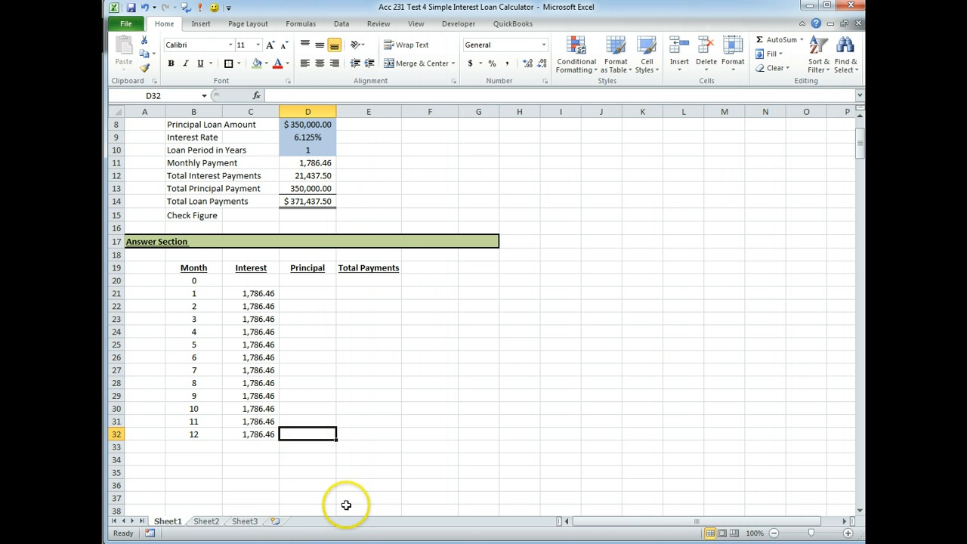
click(309, 292)
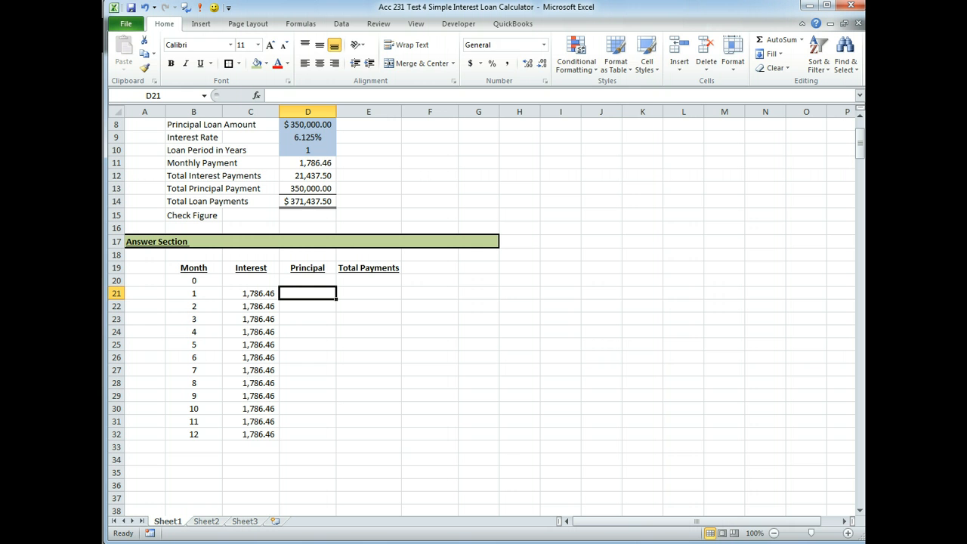
text(=IF)
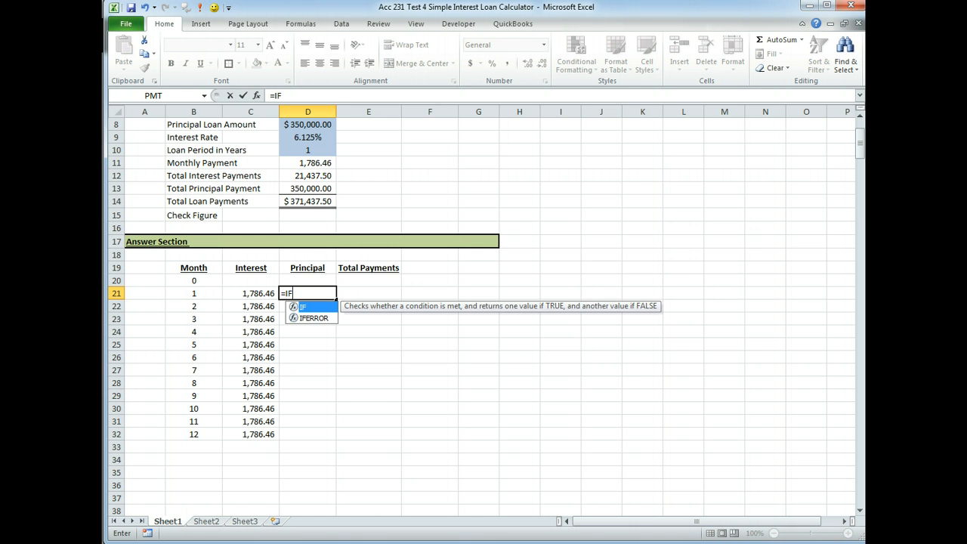
text(()
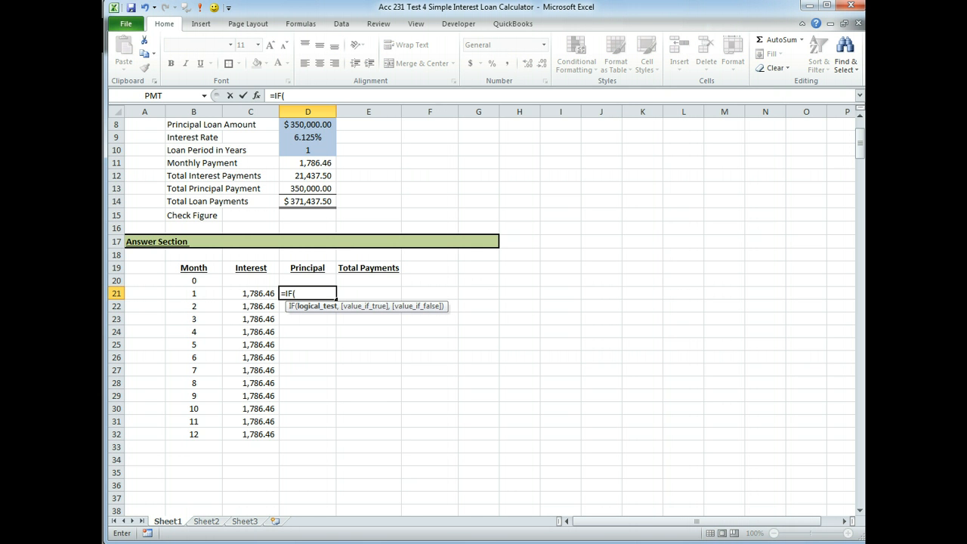
click(192, 296)
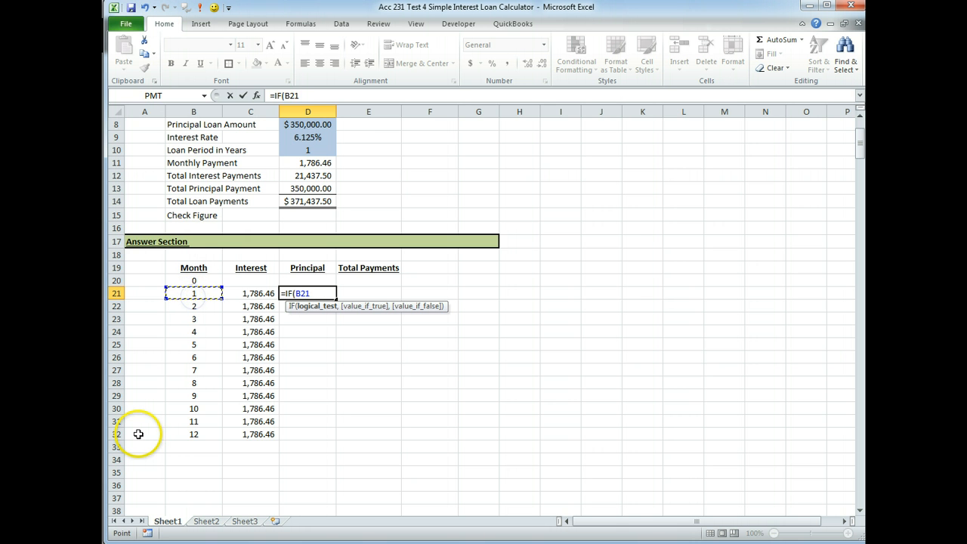
text(=()
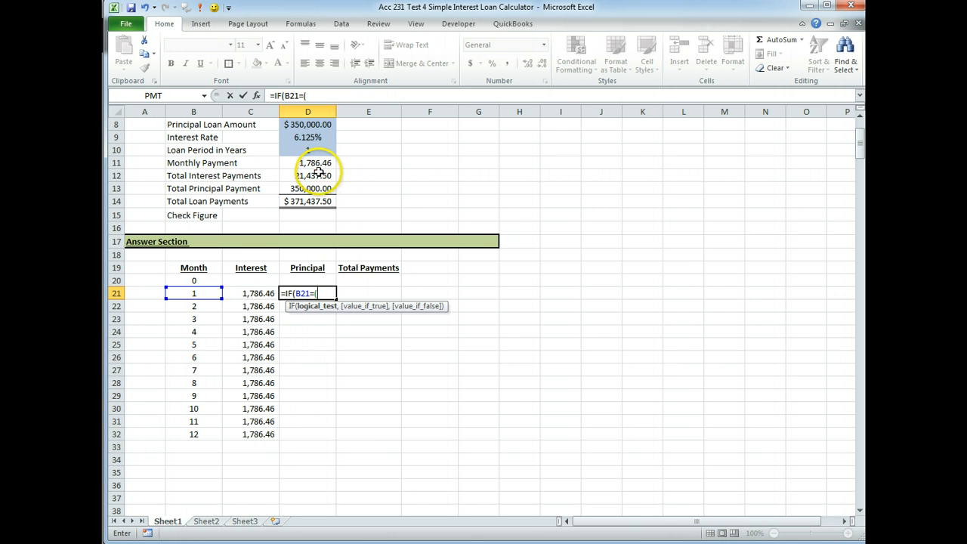
click(308, 150)
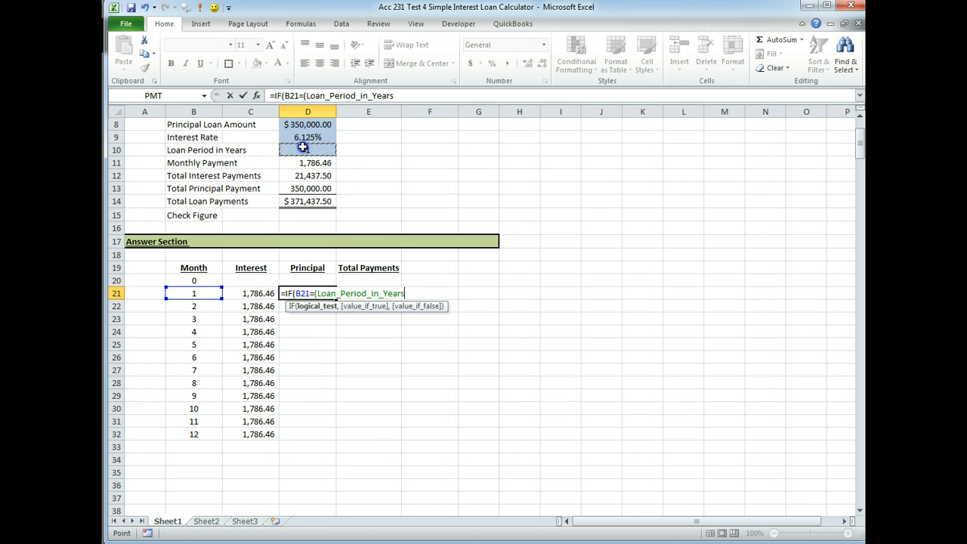
text(*12)
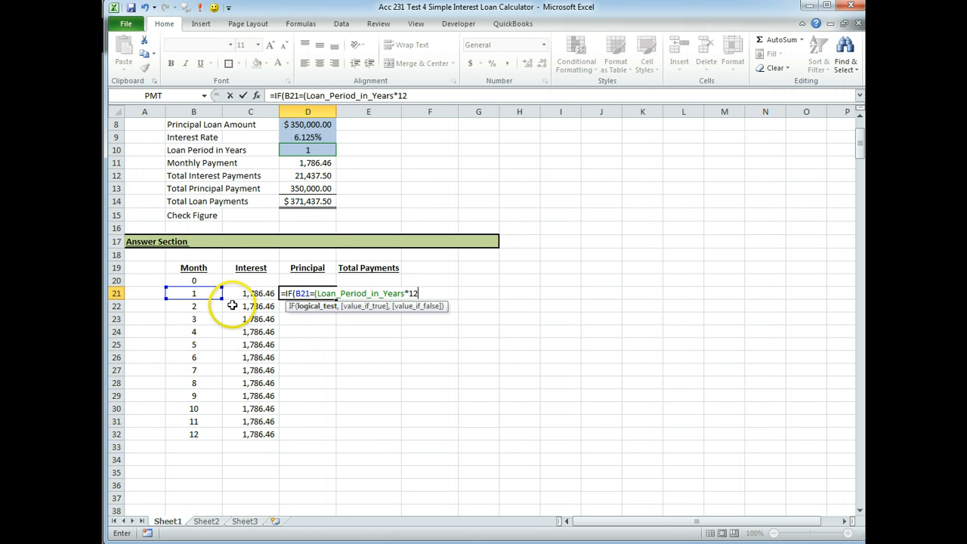
text(,))
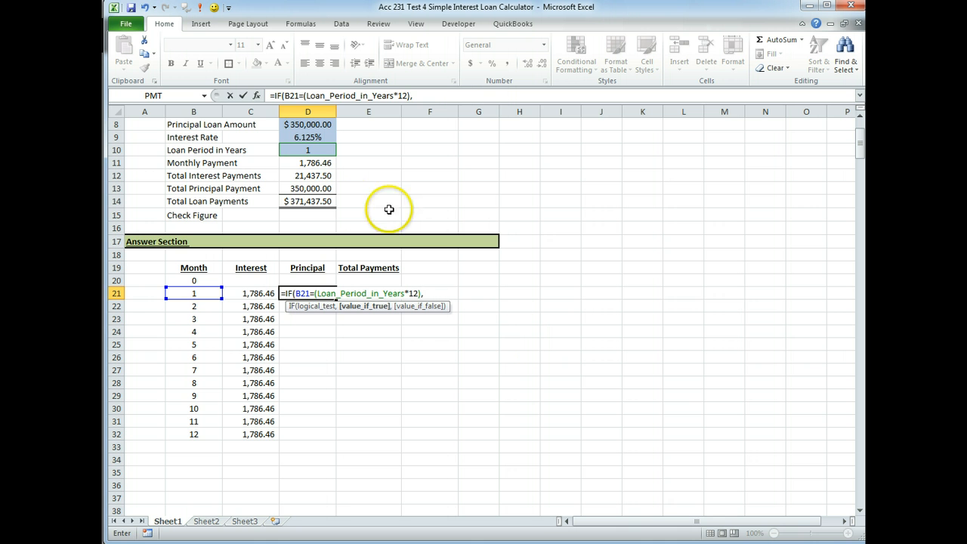
click(303, 191)
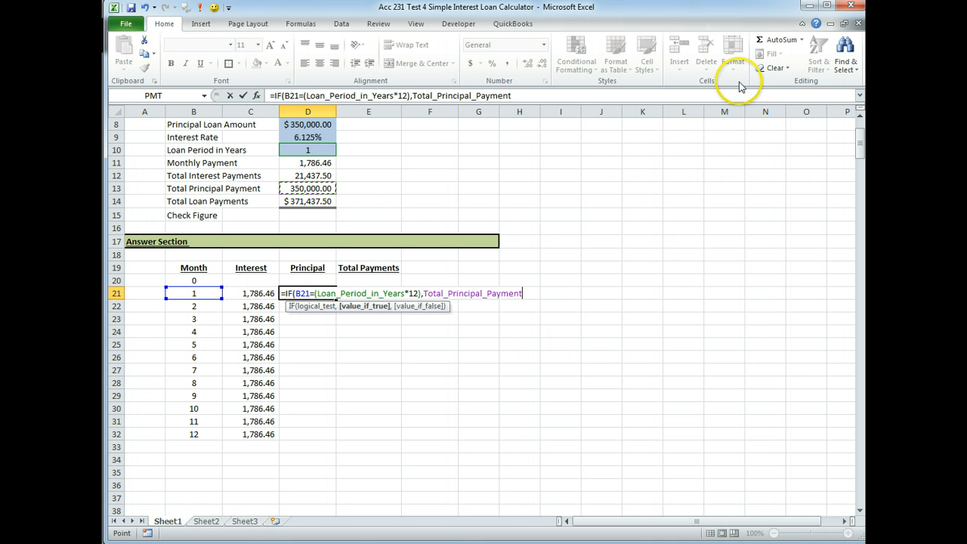
text(,)
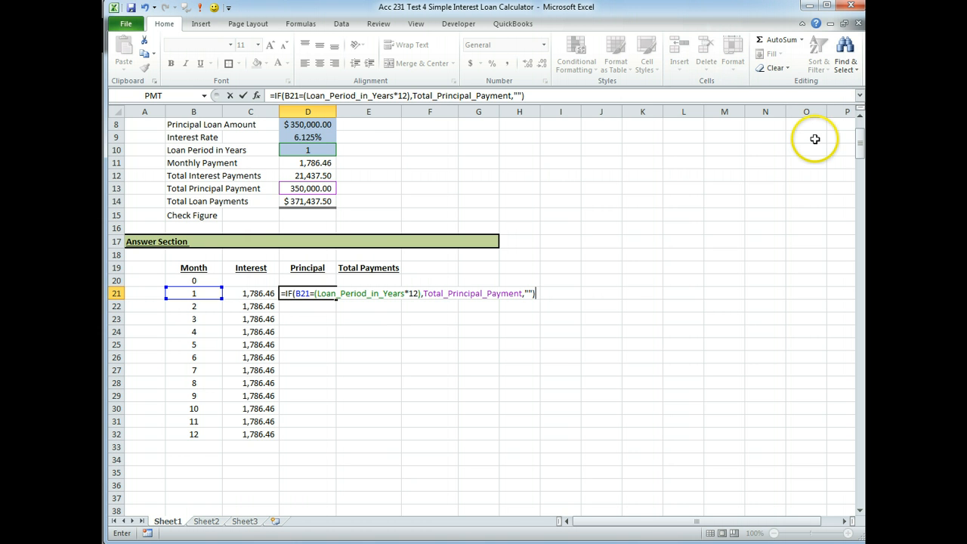
key(Return)
Show the worksheet's formulas to check the Principal formula in D21, and return to showing values
key(Up)
key(ctrl+grave)
mouse_move(860, 140)
mouse_down()
mouse_move(840, 498)
mouse_move(854, 125)
mouse_up()
key(ctrl+grave)
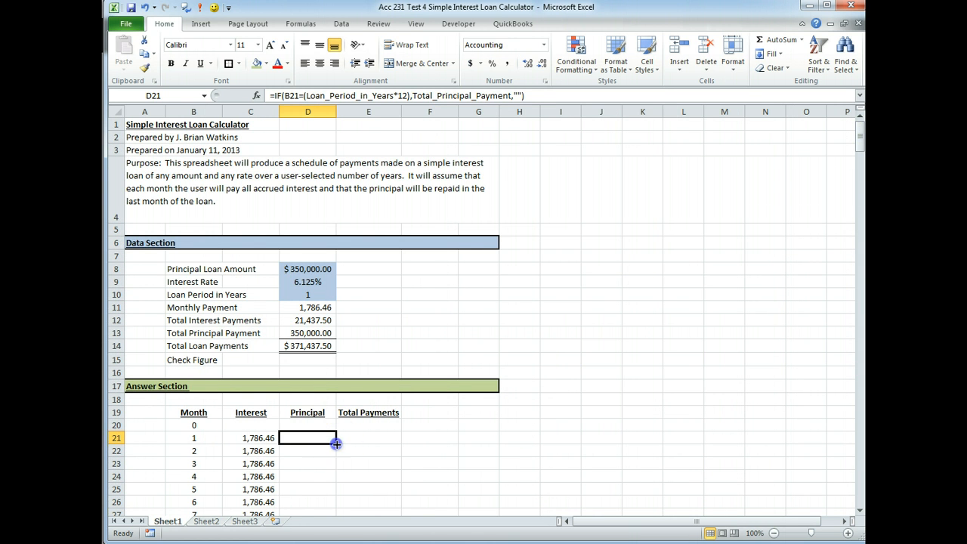
Fill the IF formula from D21 down the Principal column and select D32 to check the month 12 entry
key(ctrl+shift+Down)
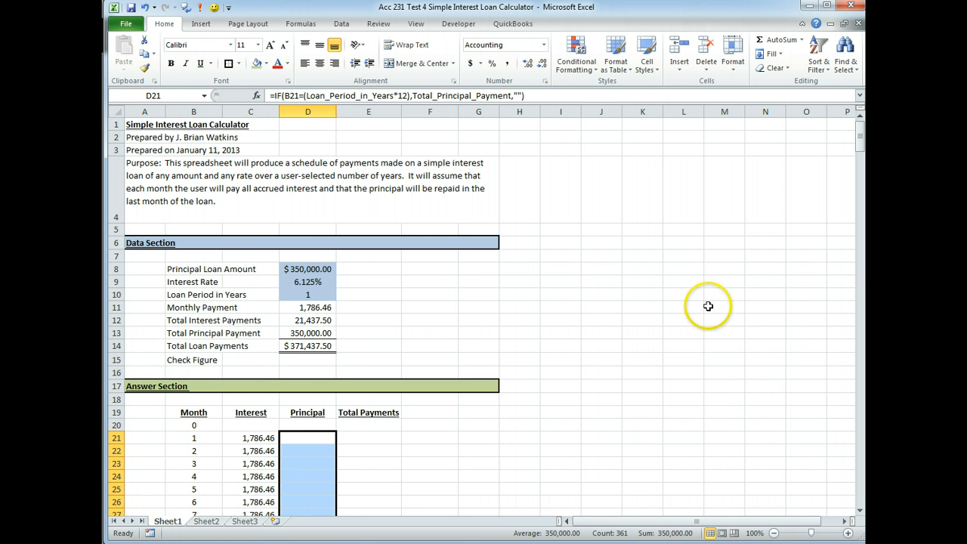
scroll(706, 305, down, 2)
scroll(705, 305, down, 1)
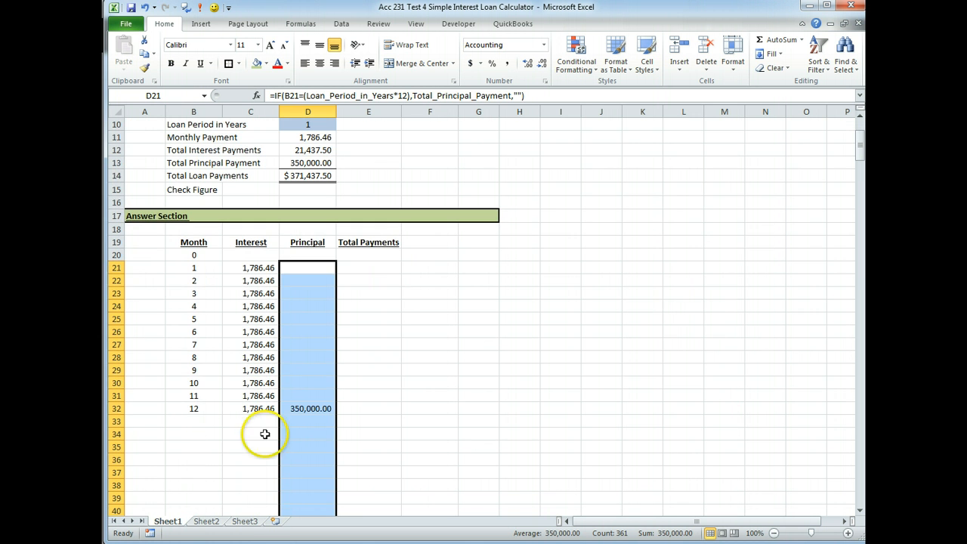
click(300, 410)
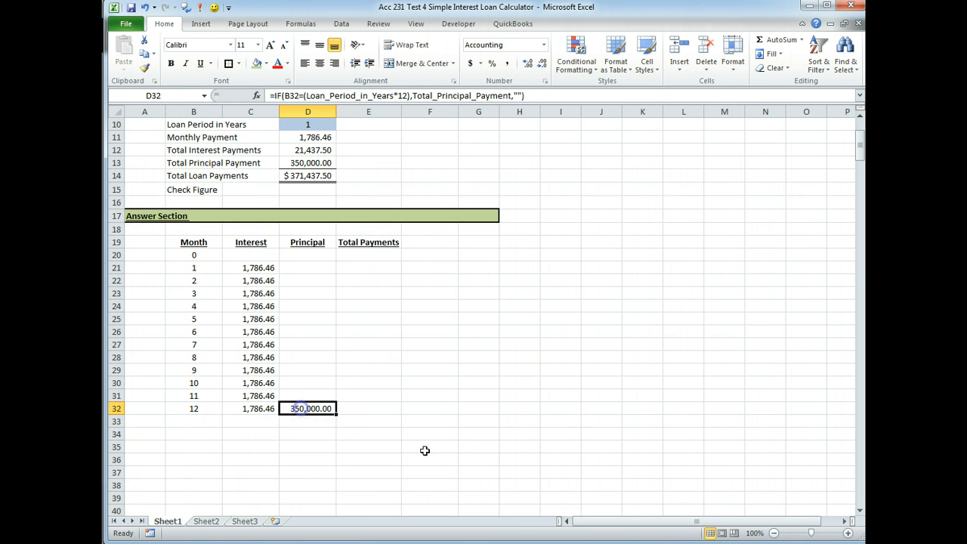
Test the schedule with a Loan Period in Years of 2, and set the period back to 1
click(318, 125)
text(2)
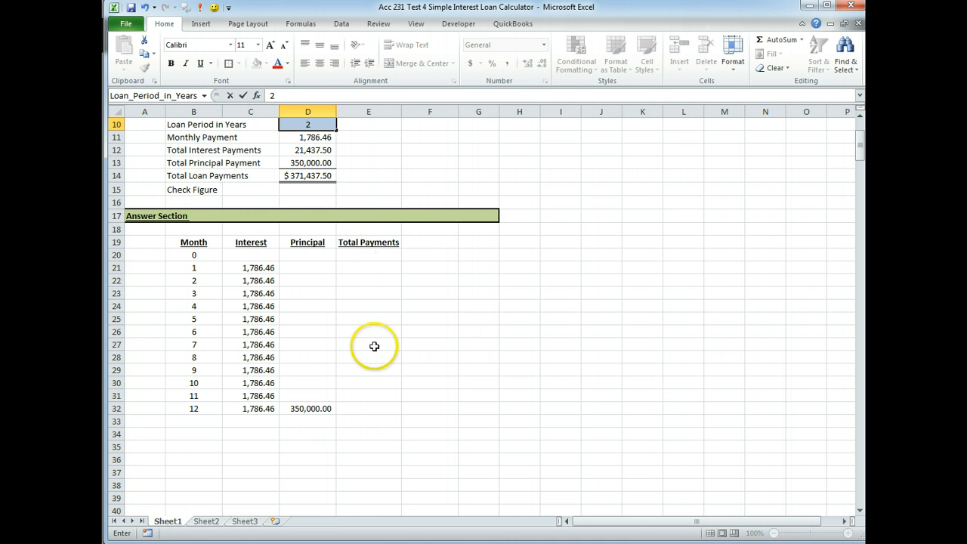
scroll(365, 405, down, 1)
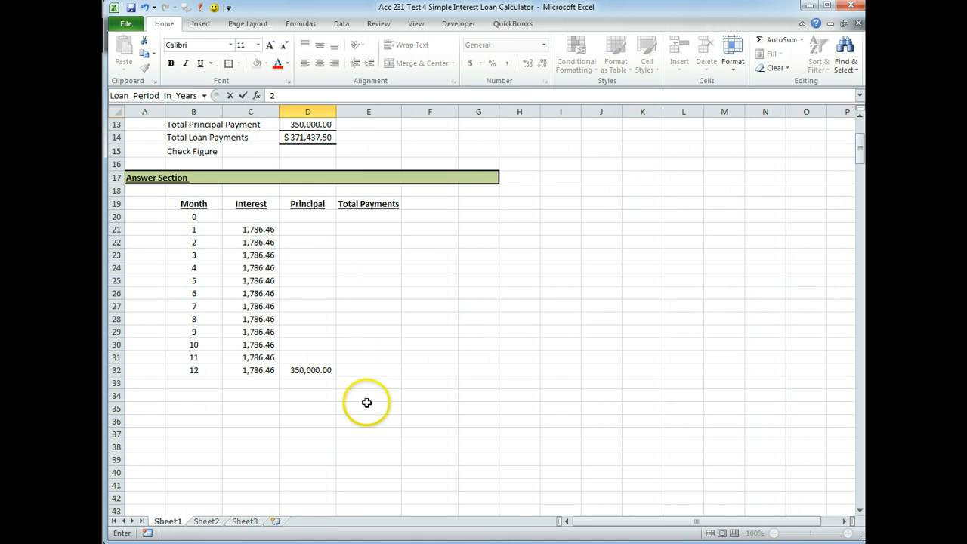
scroll(365, 404, down, 1)
scroll(373, 333, down, 1)
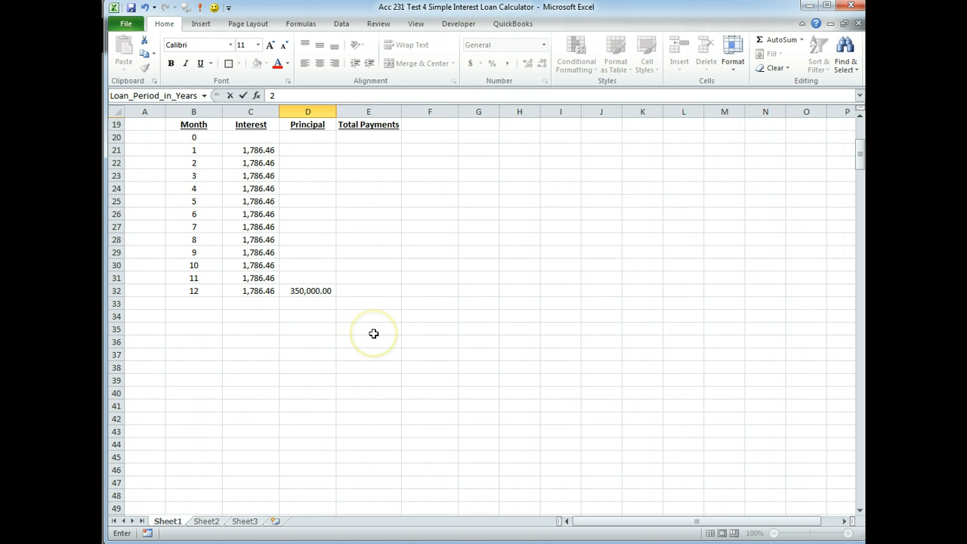
key(Return)
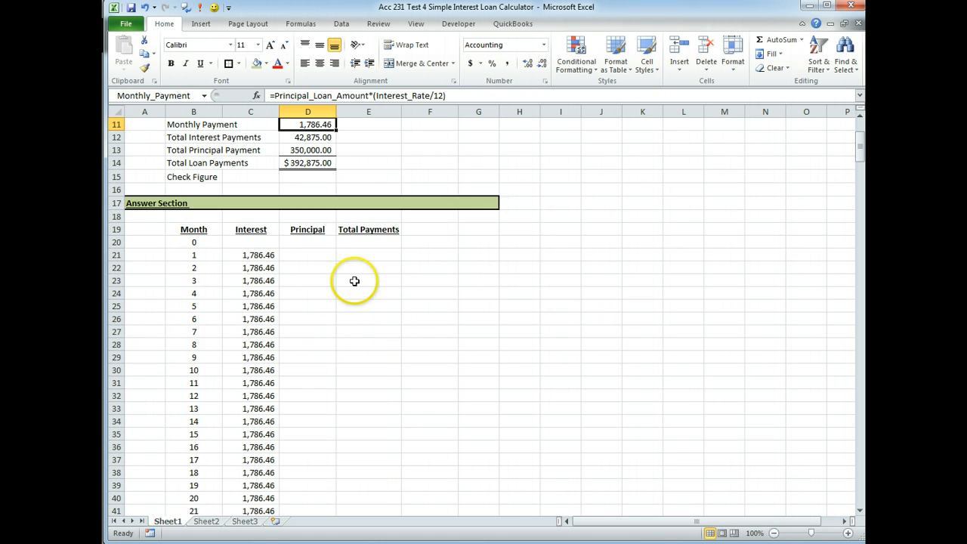
scroll(352, 280, down, 3)
scroll(314, 445, up, 4)
click(313, 150)
text(1)
key(Return)
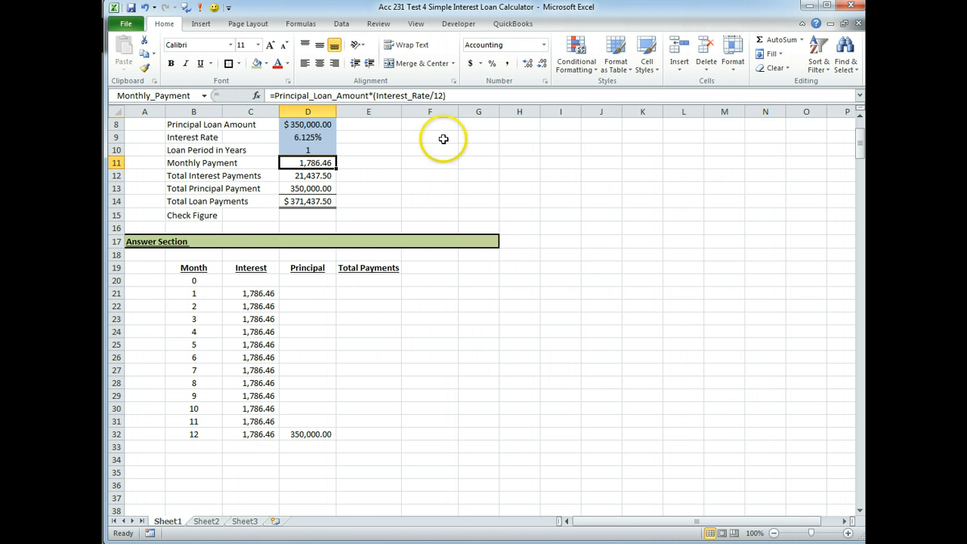
Begin the Total Payments formula in E21 with =if(b21="","", so it stays blank wherever the month is blank
click(373, 296)
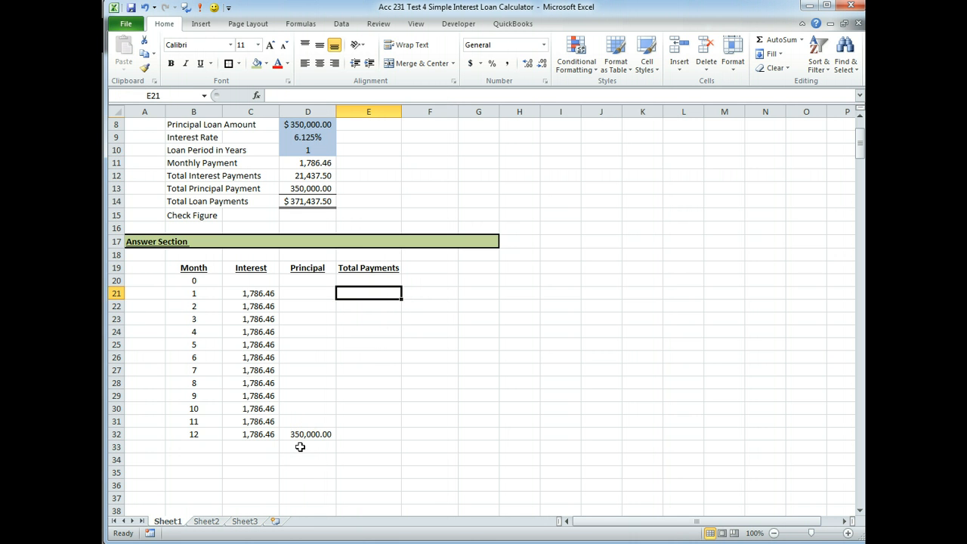
text(=if)
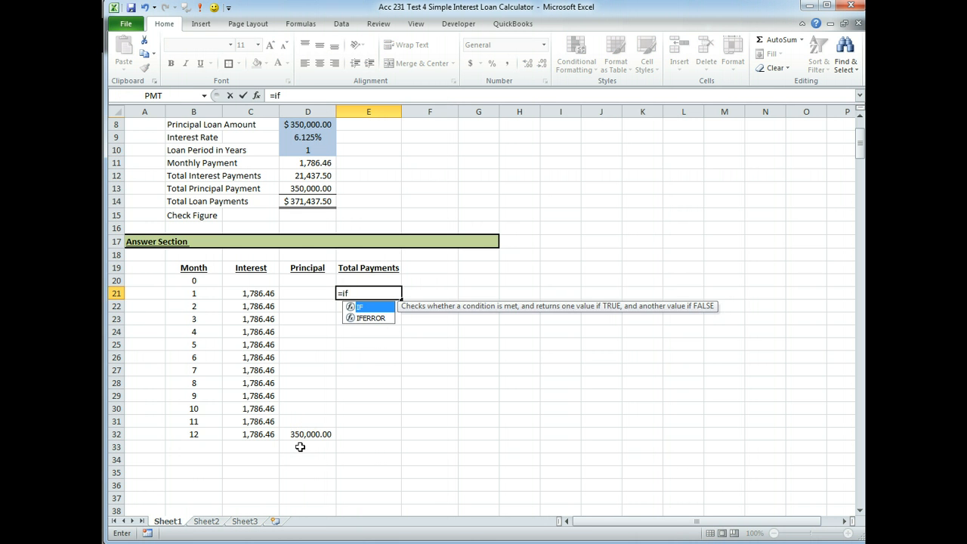
text(()
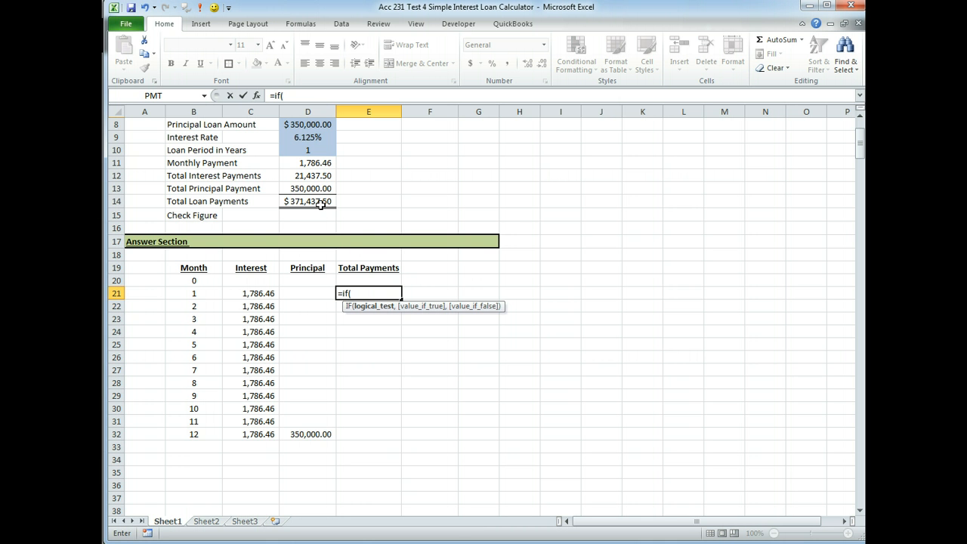
text(b)
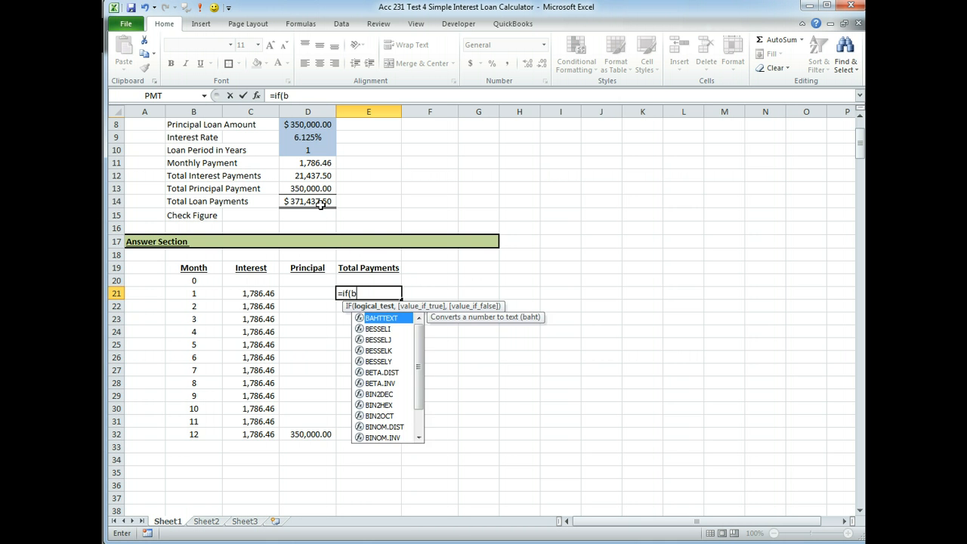
text(21)
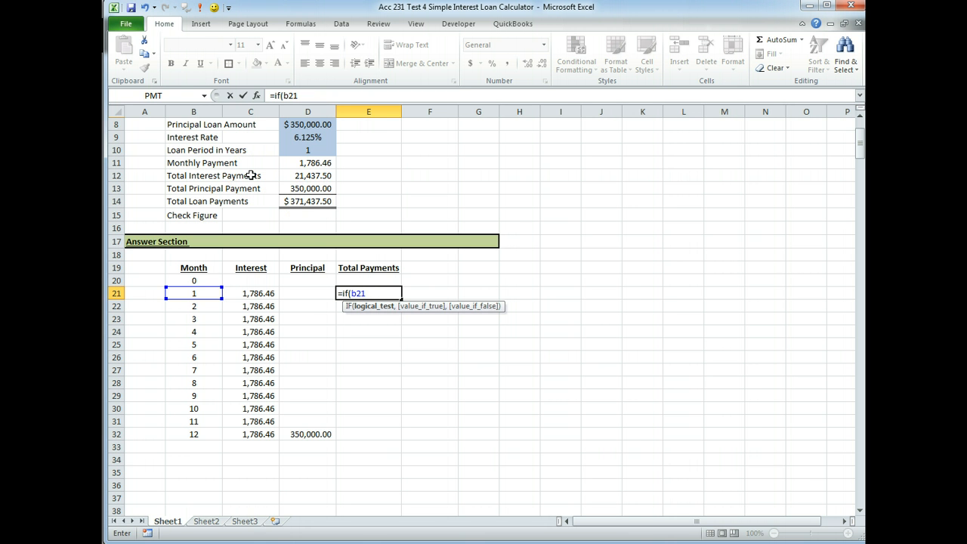
key(BackSpace)
text(2)
key(BackSpace)
text(0)
key(BackSpace)
text(1)
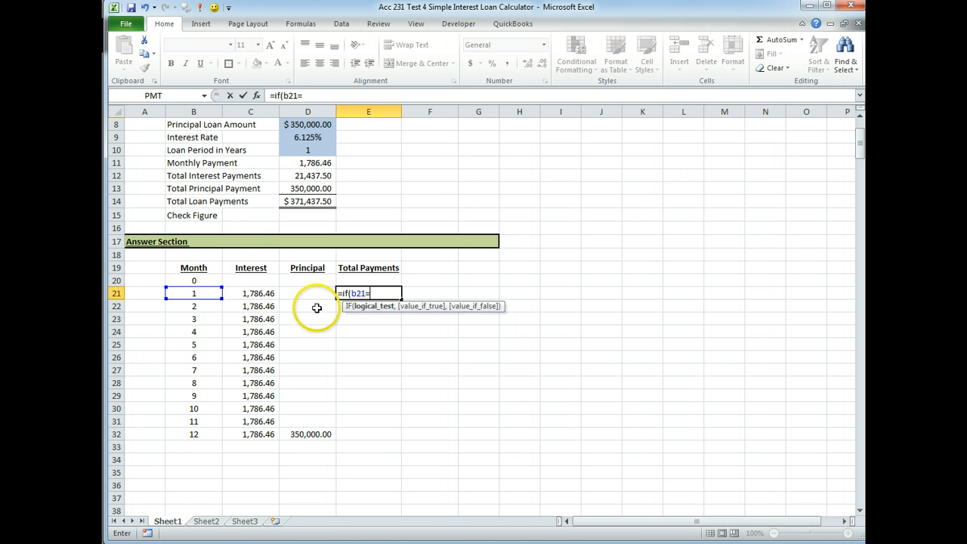
text(="",)
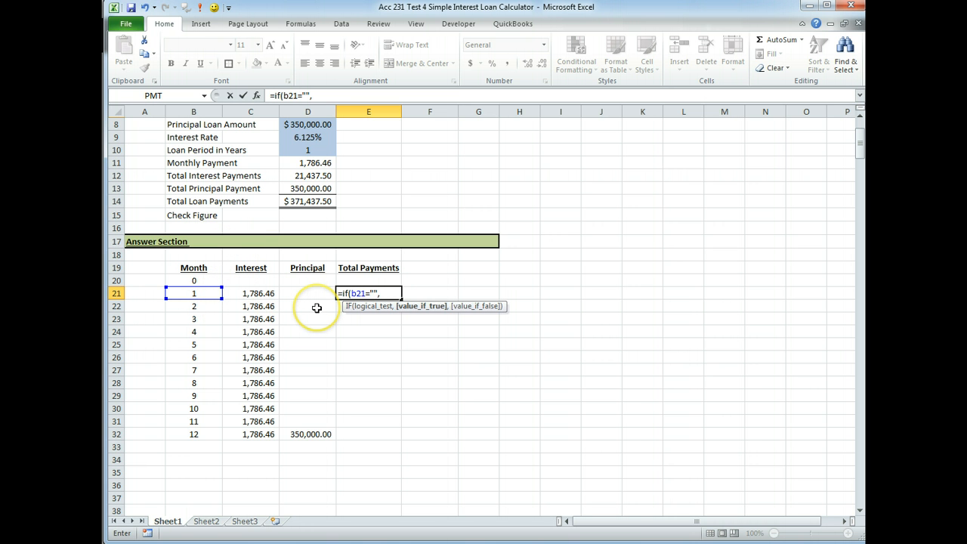
text("")
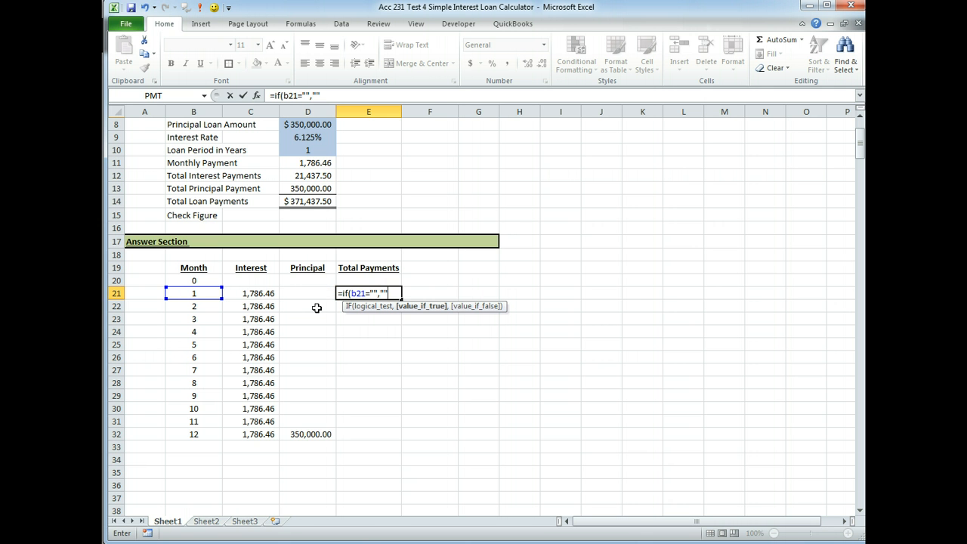
text(,)
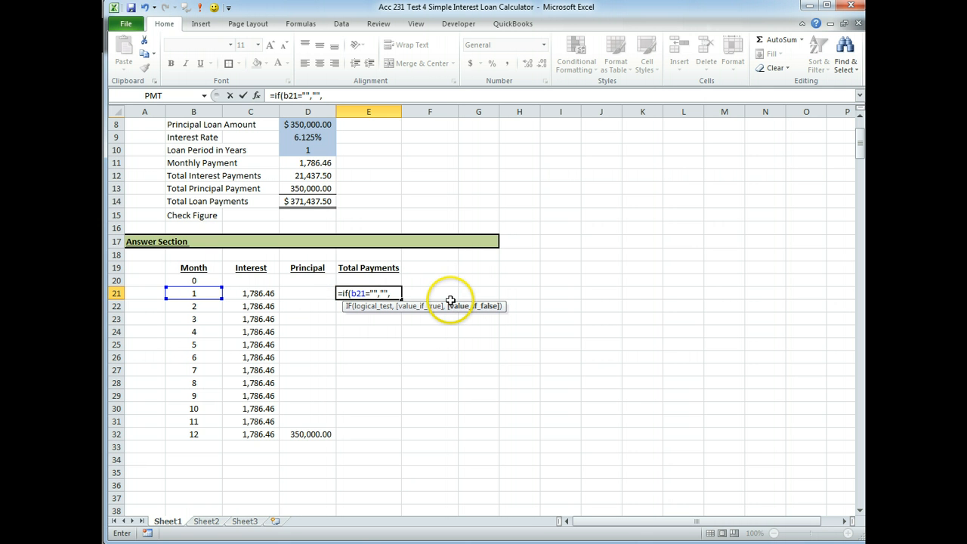
Delete the end of the E21 formula and re-enter it up to =if(b21="","",
key(BackSpace)
key(BackSpace)
key(BackSpace)
key(BackSpace)
key(BackSpace)
key(BackSpace)
key(BackSpace)
key(BackSpace)
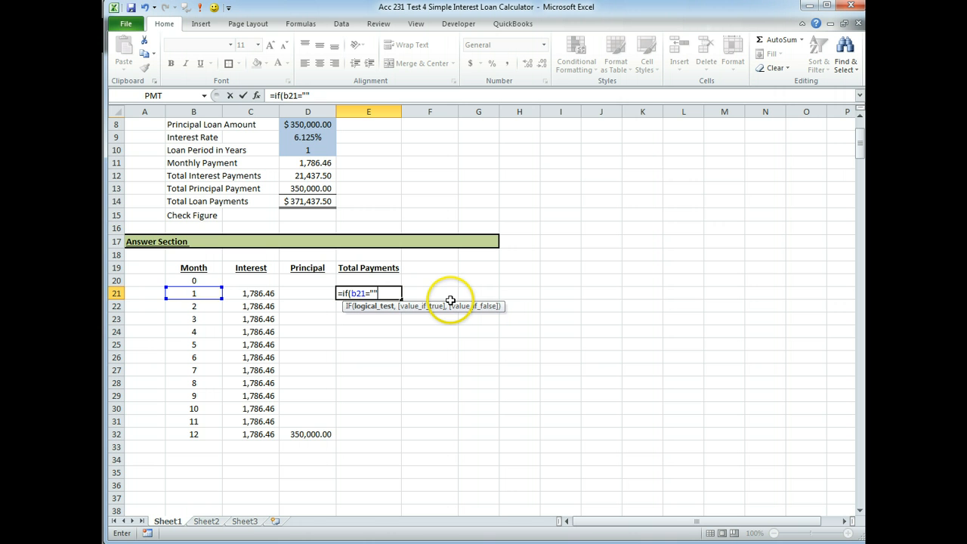
text(1=)
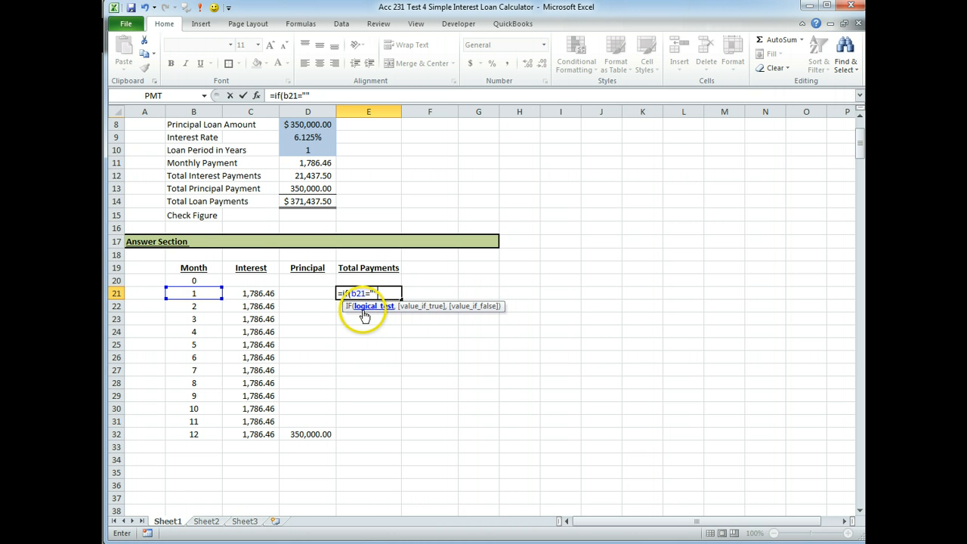
text("")
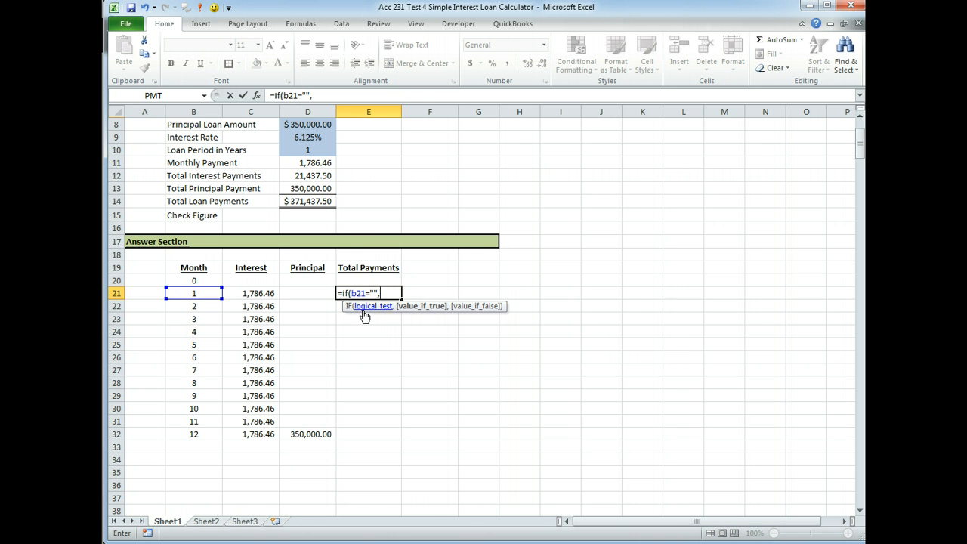
text(,)
text("",)
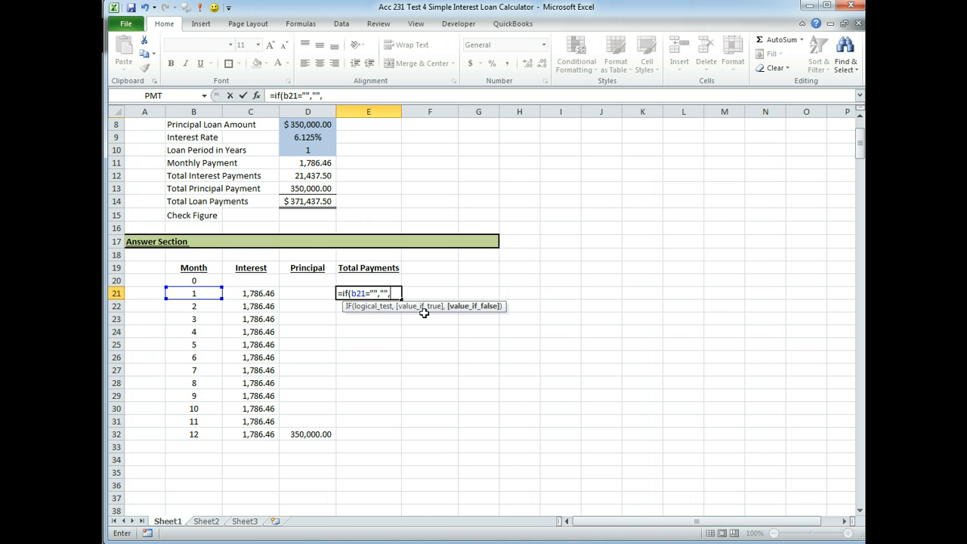
Complete the E21 formula with sum(C21:D21) as the value if false, giving =IF(B21="","",SUM(C21:D21))
text(sum)
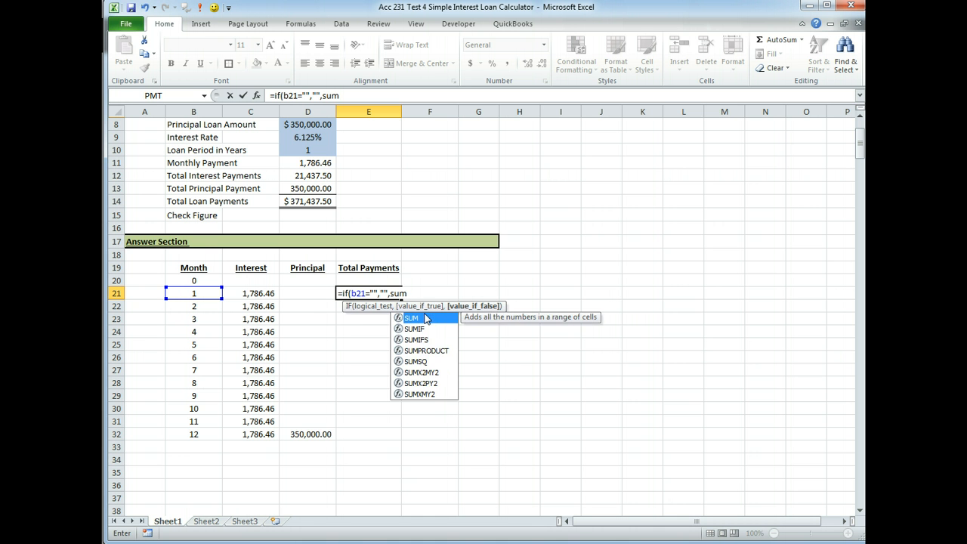
text(()
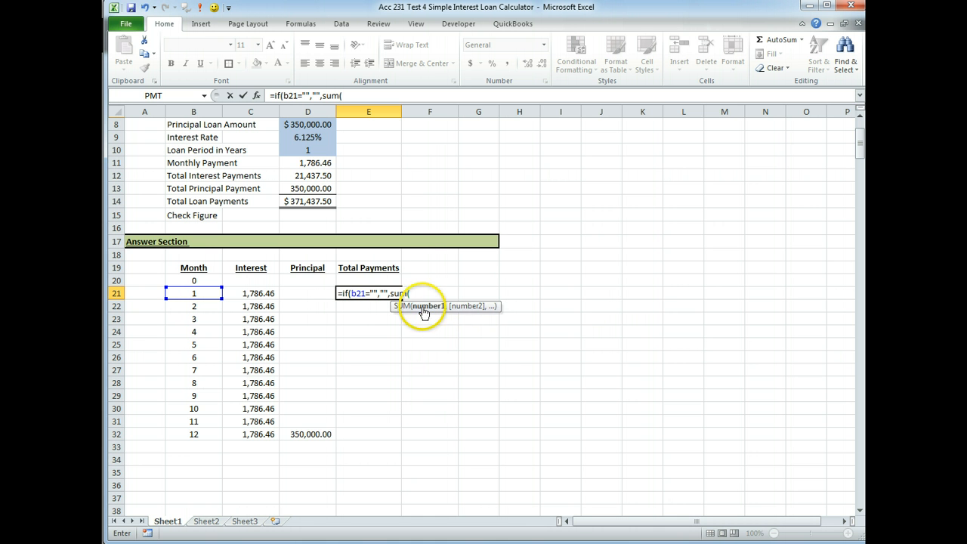
drag(252, 295, 301, 294)
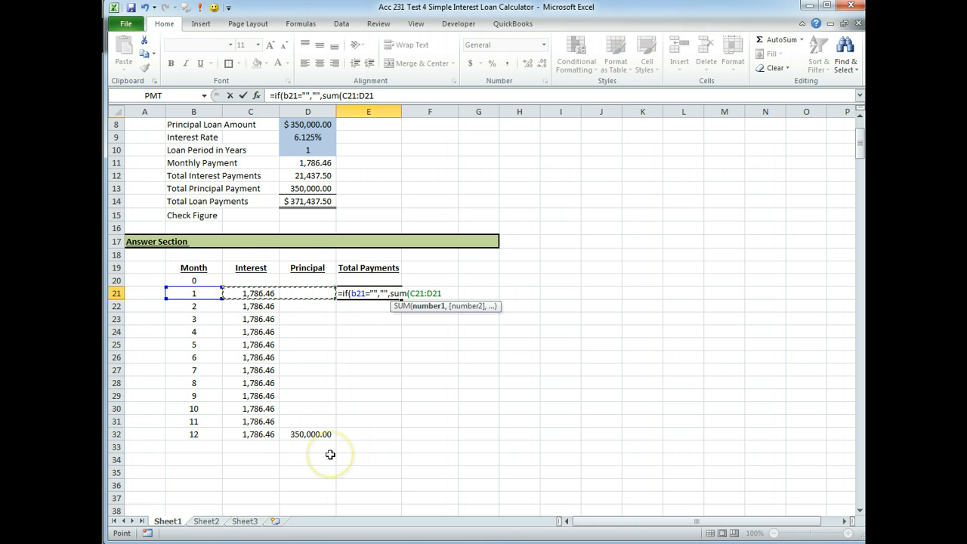
text())
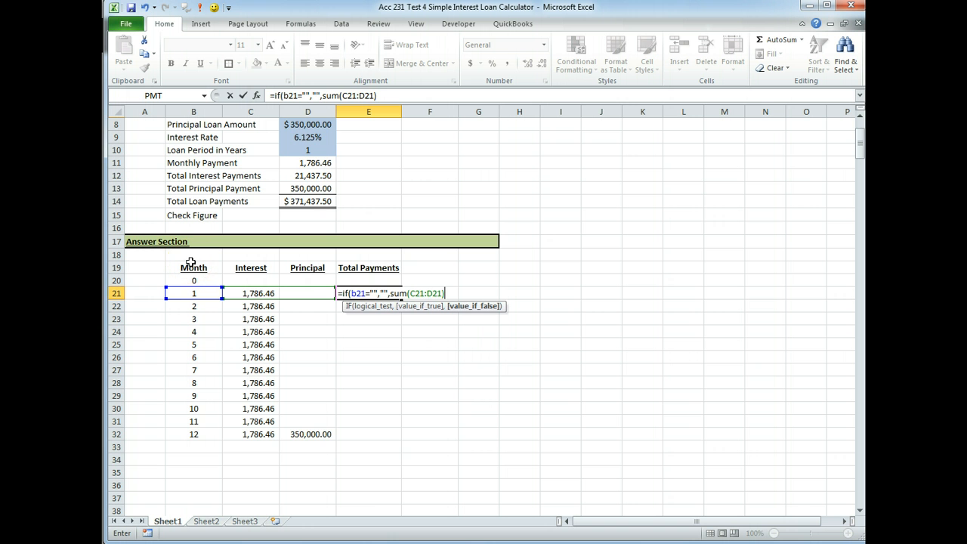
text())
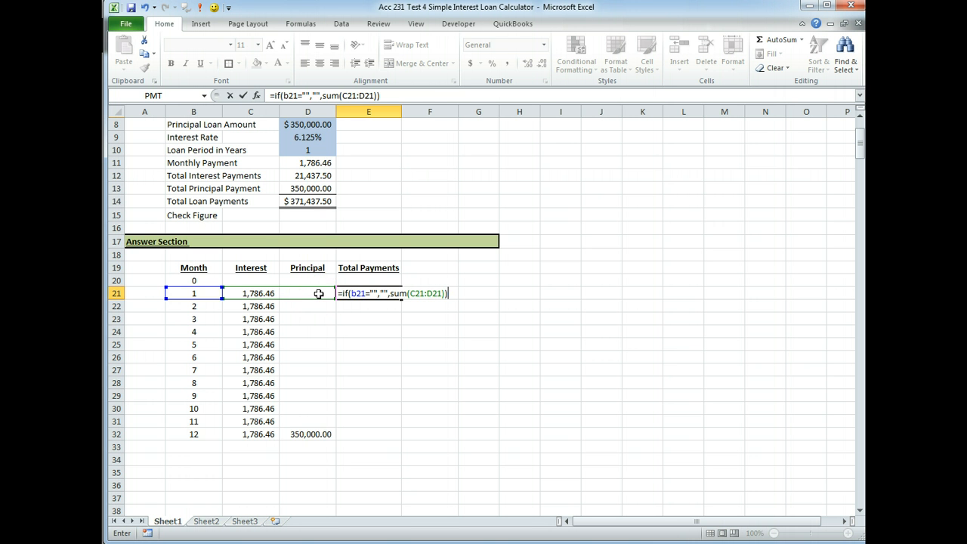
key(Return)
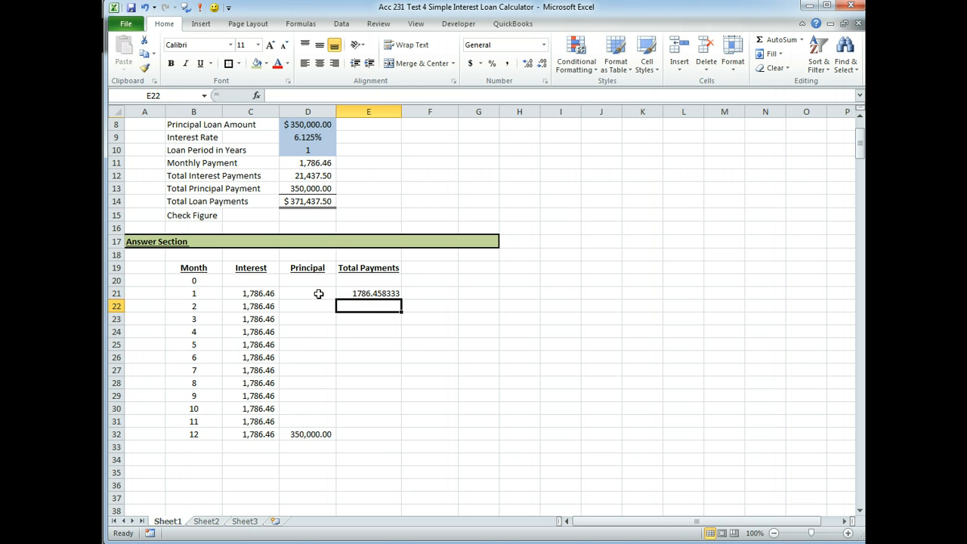
Apply the comma number style to E21 and fill its formula down the Total Payments column through month 12
click(378, 295)
click(507, 64)
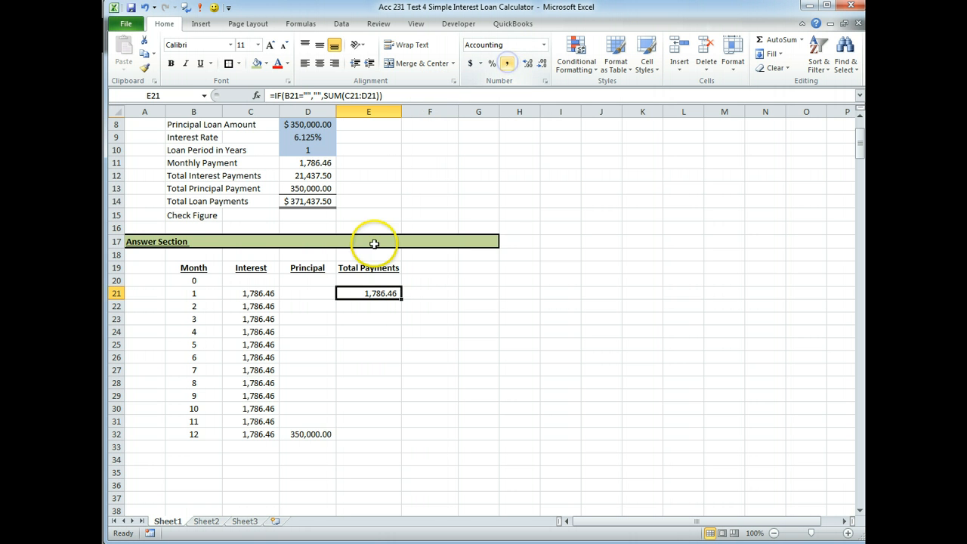
double_click(401, 299)
click(439, 441)
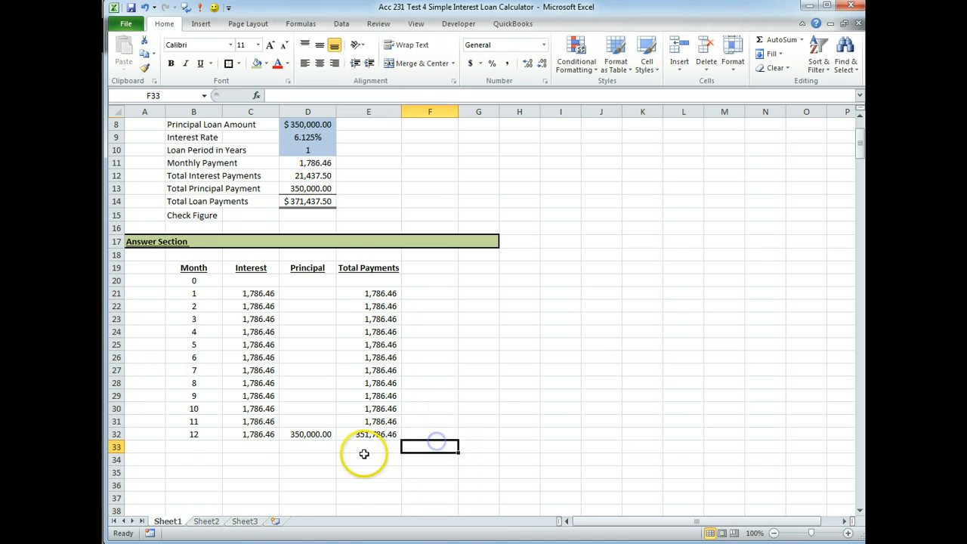
Compare the month 12 Total Payments entry in E32 with the Total Loan Payments figure in D14
click(366, 437)
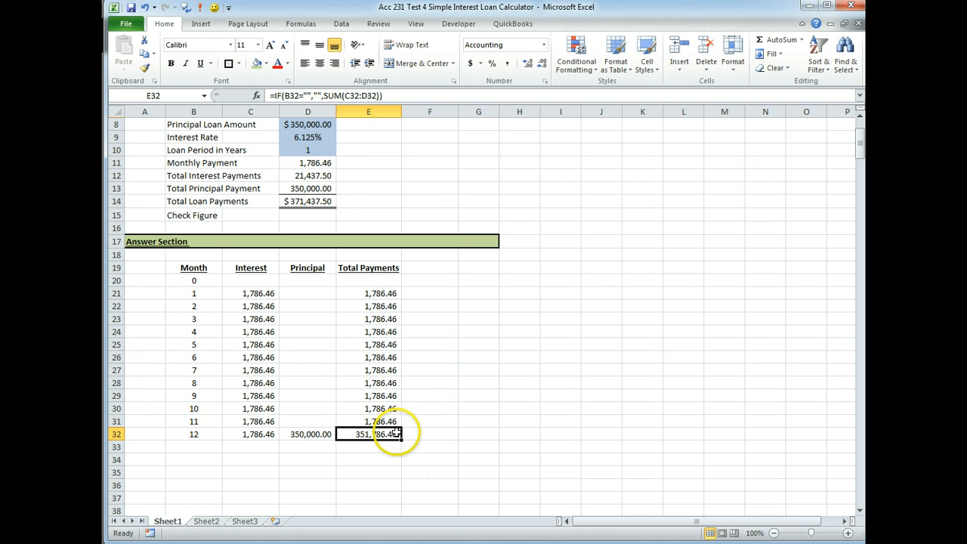
click(317, 202)
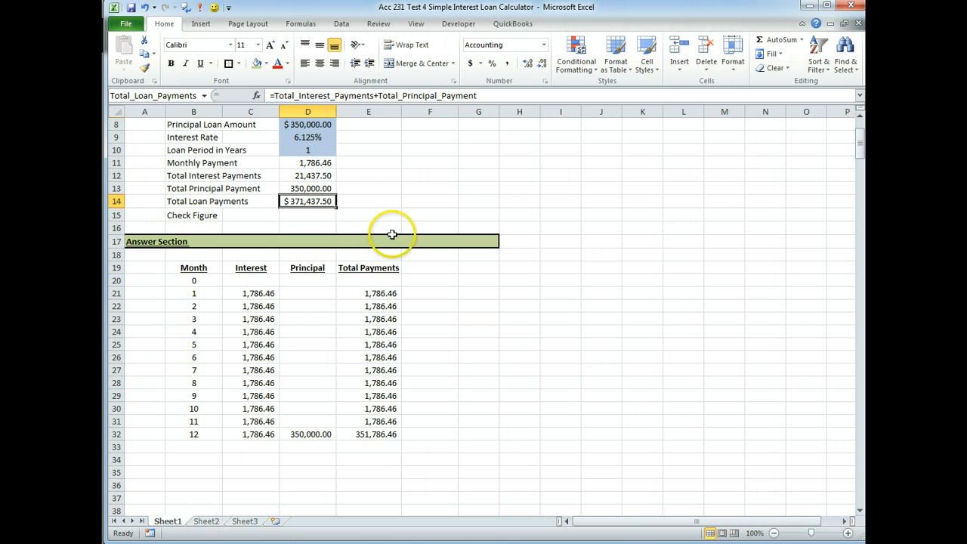
click(378, 432)
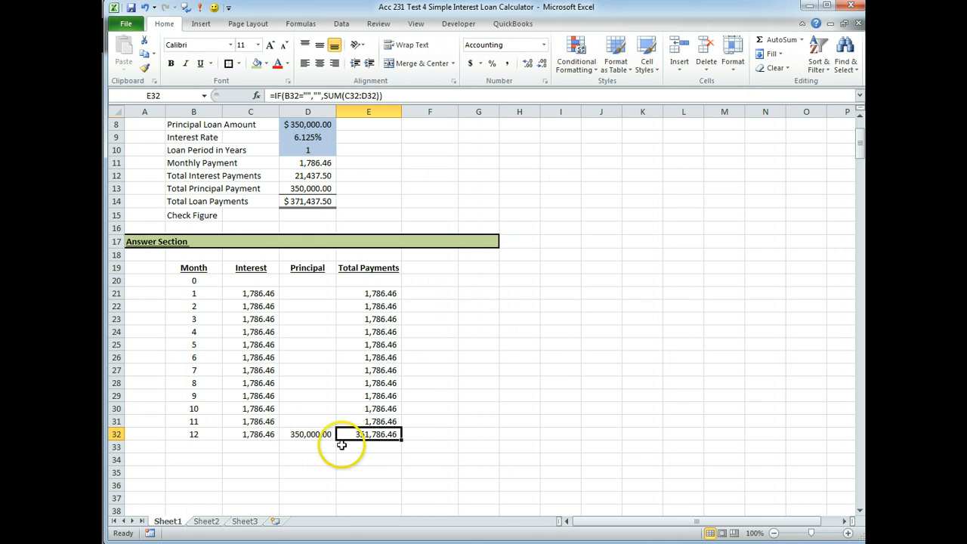
click(314, 201)
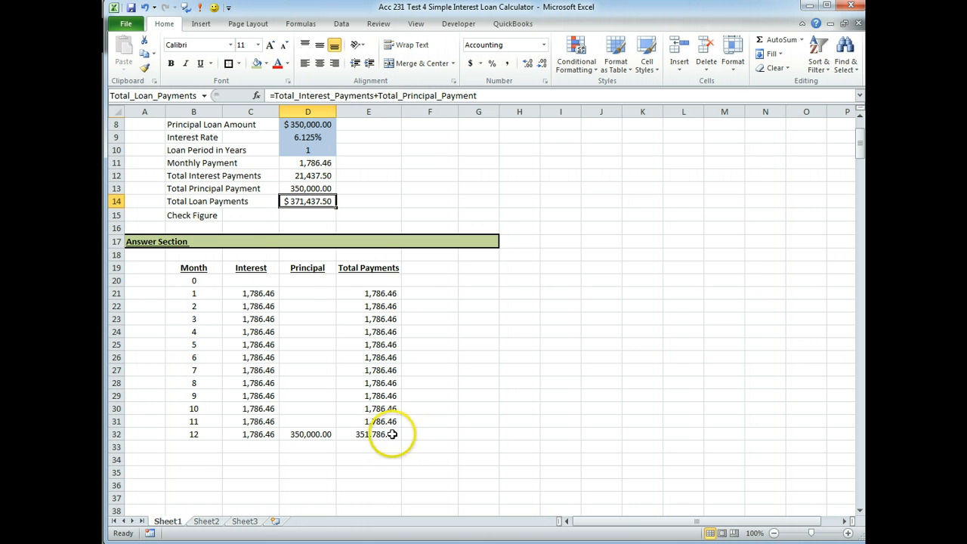
click(390, 436)
click(380, 307)
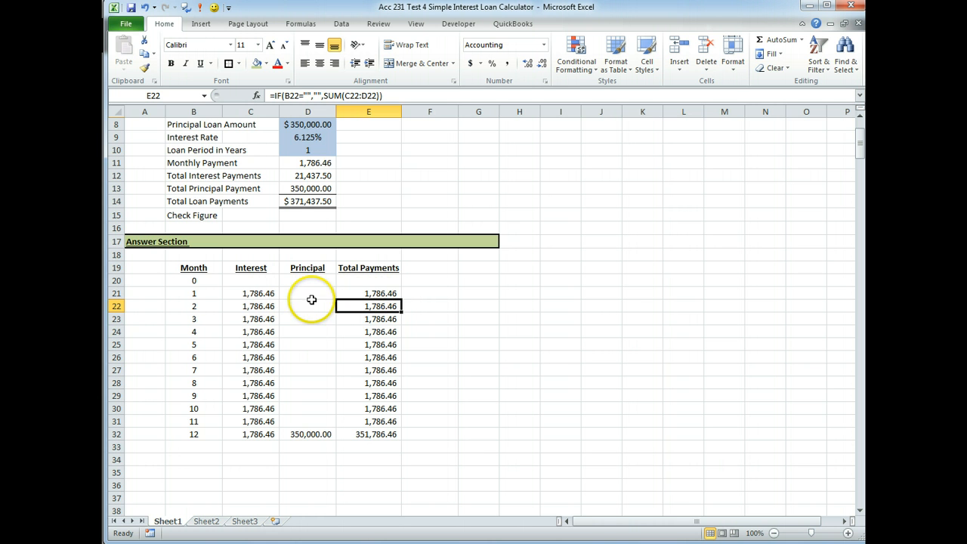
Add the prior row's total E20 to the E21 formula and accept the proposed correction =IF(B21="","",SUM(C21:D21))+E20
click(368, 294)
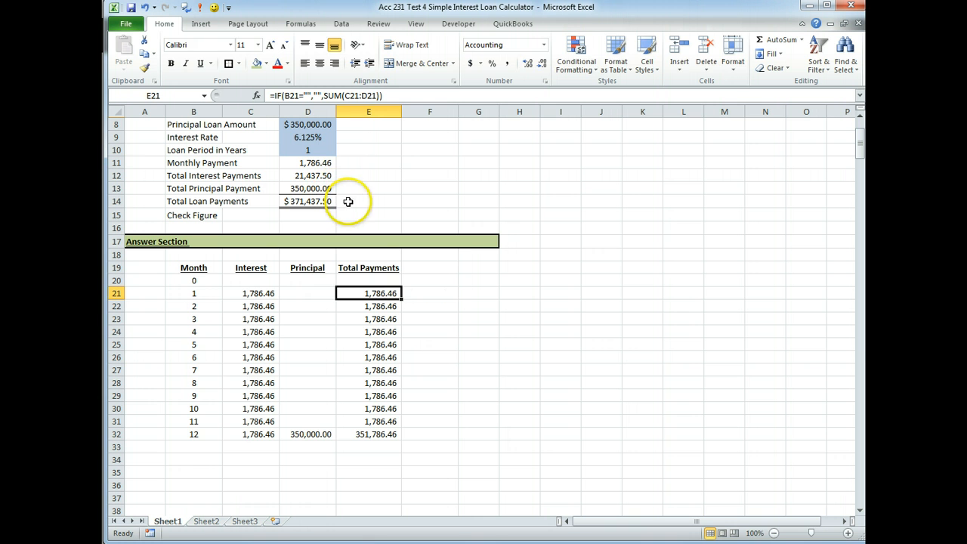
key(F2)
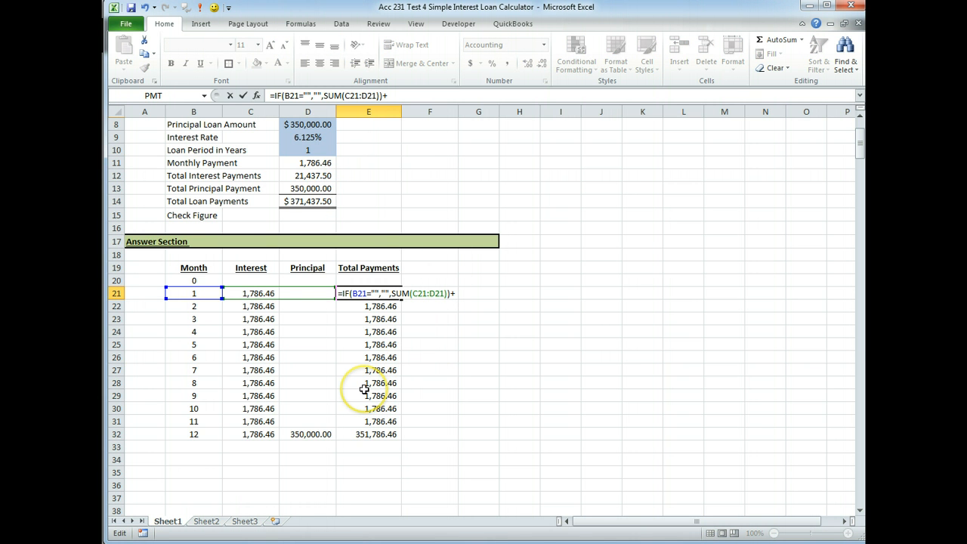
text(+)
click(369, 281)
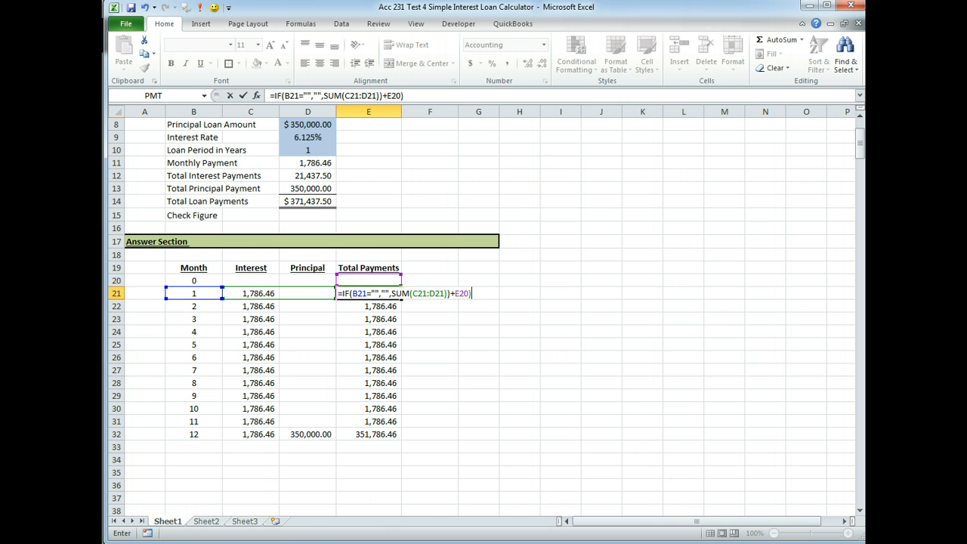
key(Return)
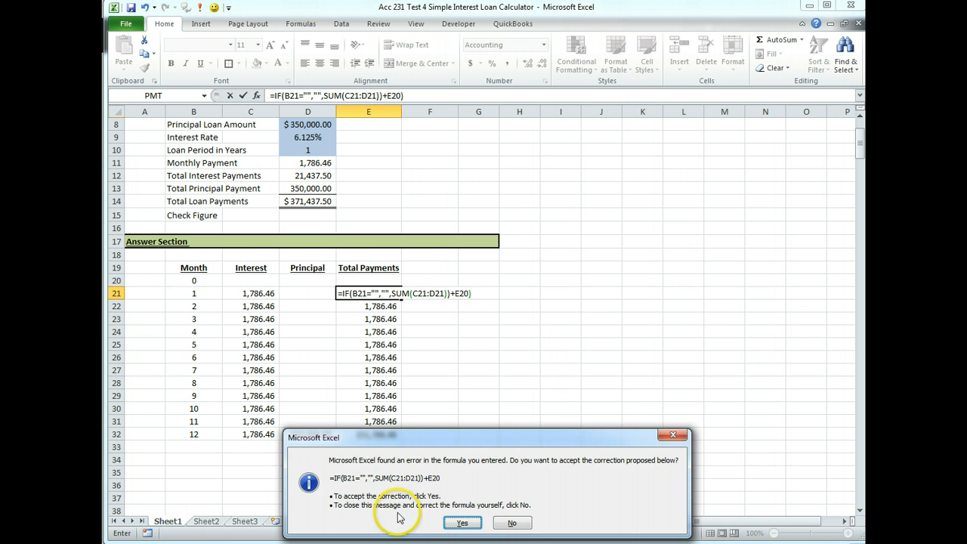
click(455, 522)
Move E20 inside the IF function in E21 so the formula reads =IF(B21="","",SUM(C21:D21)+E20)
click(374, 292)
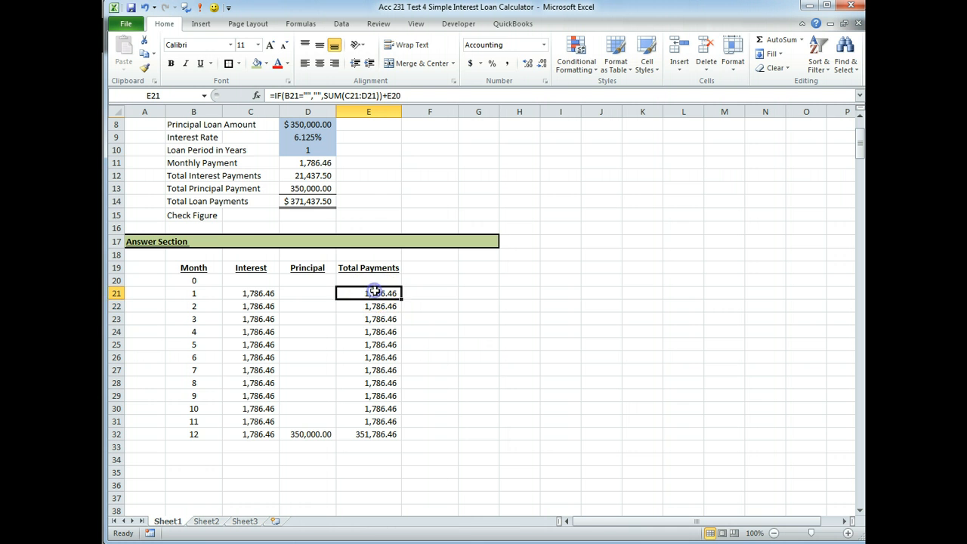
key(F2)
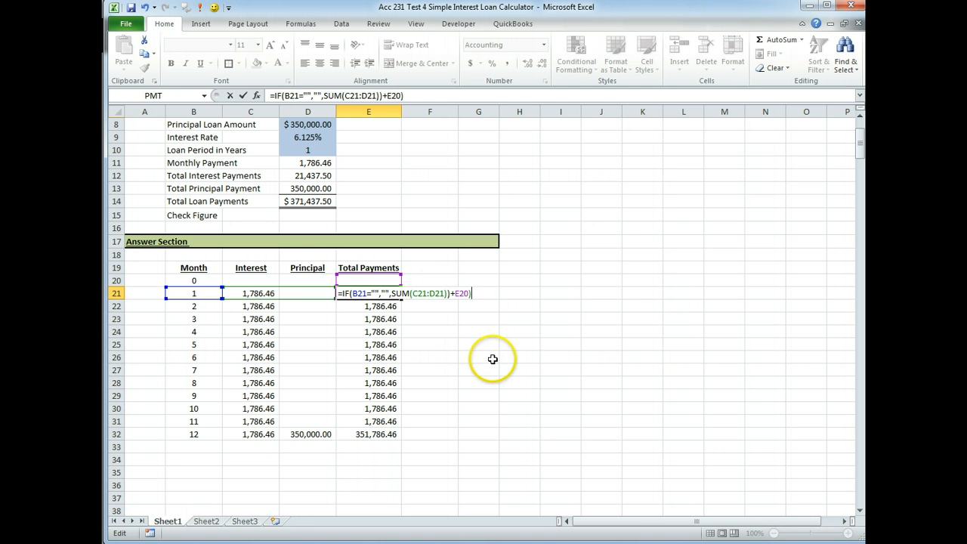
click(427, 293)
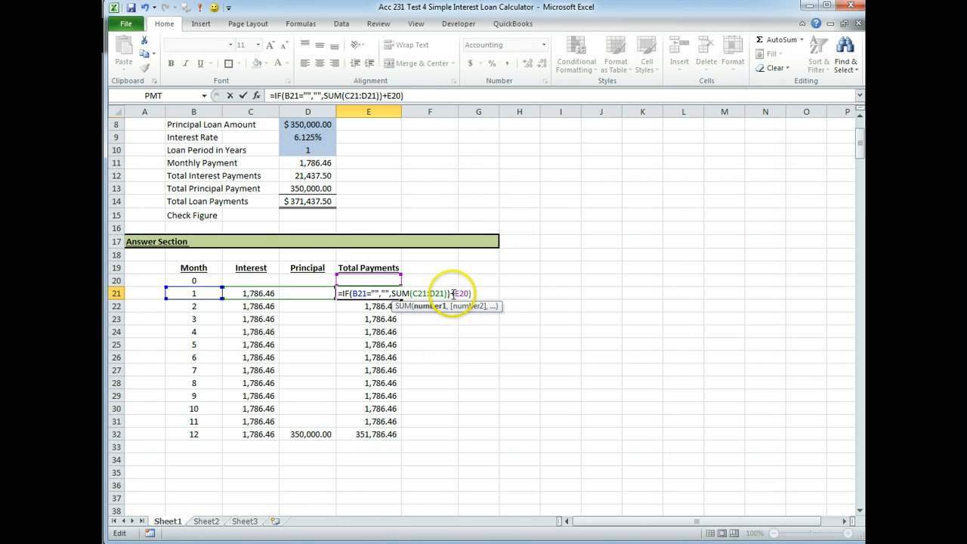
click(458, 293)
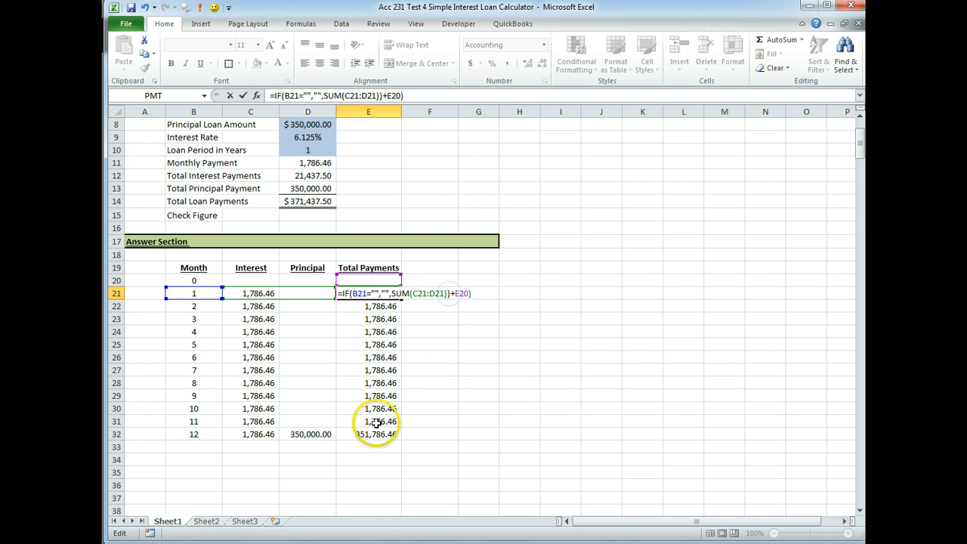
key(BackSpace)
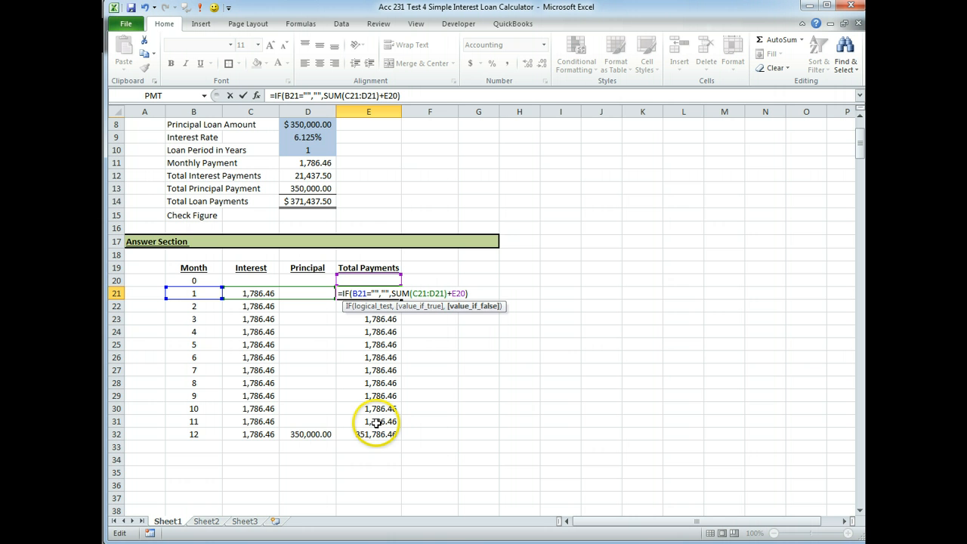
Check the false and true arguments of the E21 formula, and enter it as =IF(B21="",SUM(C21:D21)+E20)
click(485, 310)
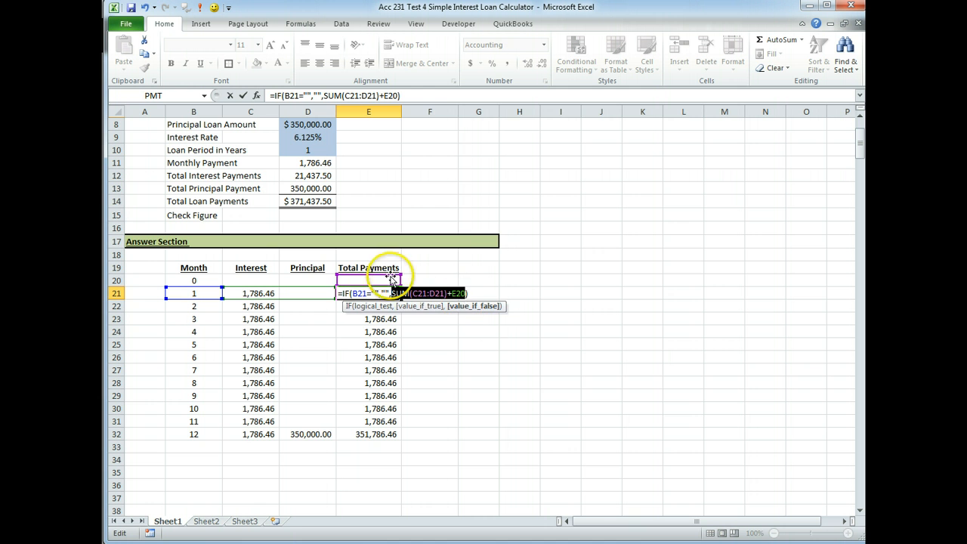
click(418, 306)
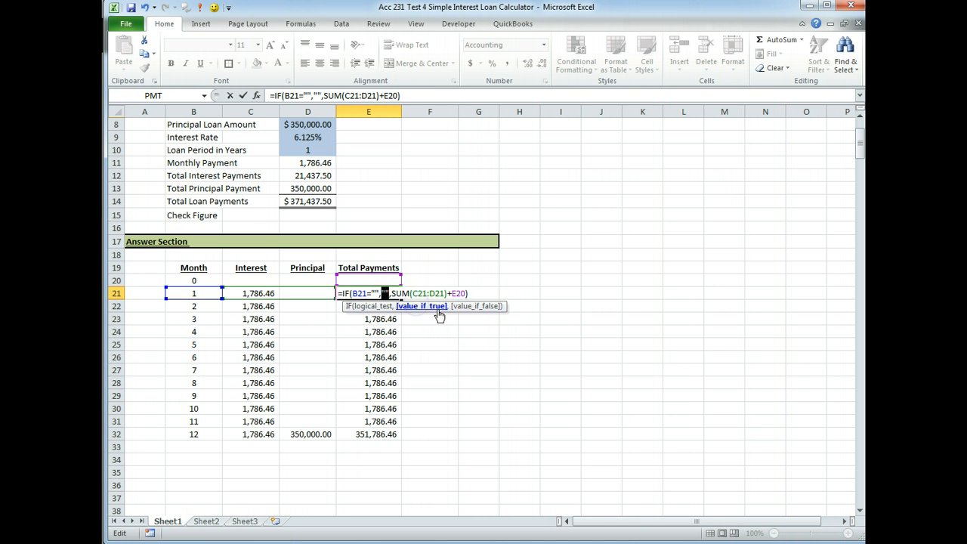
click(479, 269)
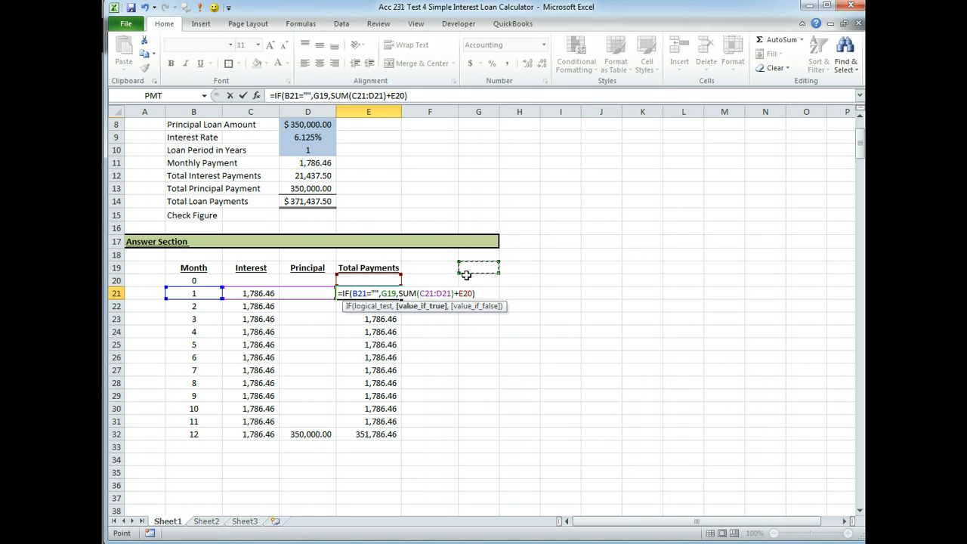
key(BackSpace)
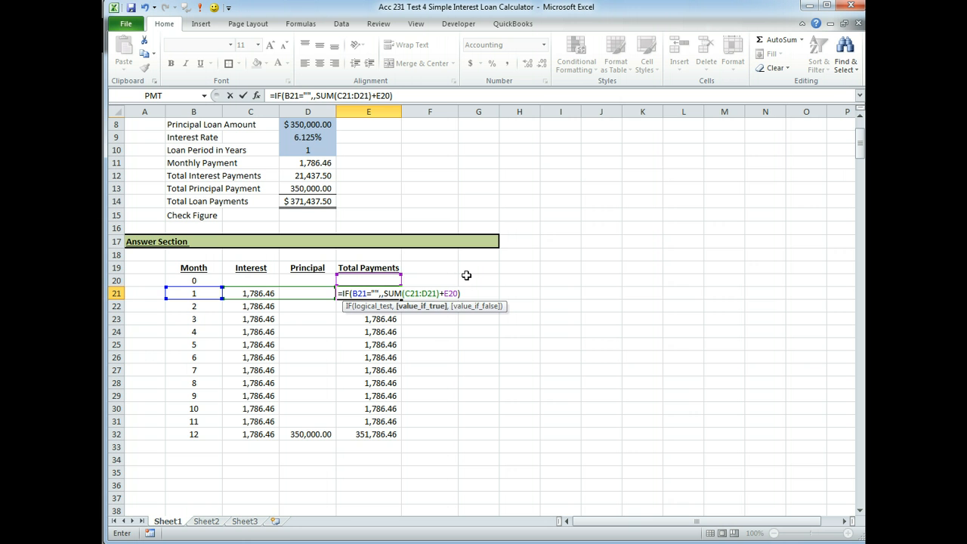
key(BackSpace)
key(Return)
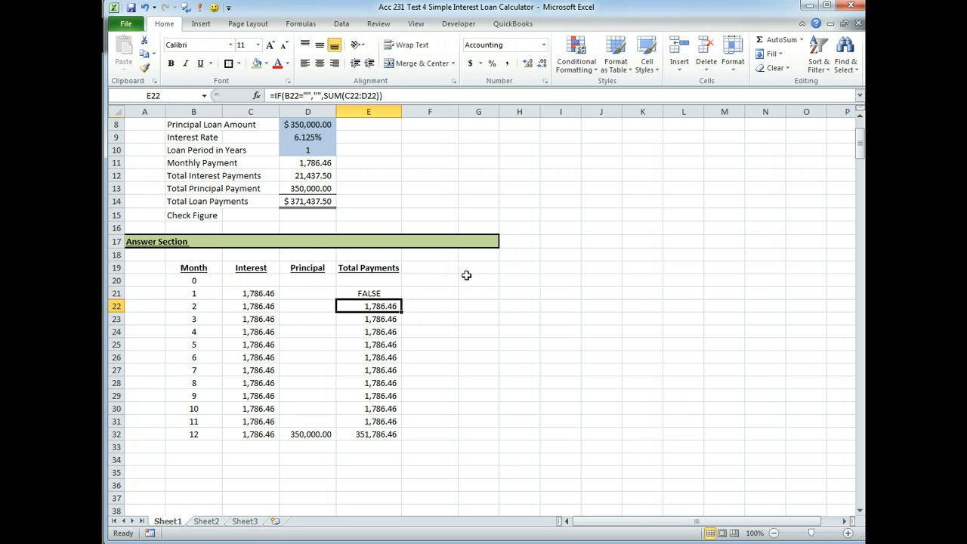
Insert the missing empty-text true argument in the E21 formula so it reads =IF(B21="","",SUM(C21:D21)+E20)
click(369, 293)
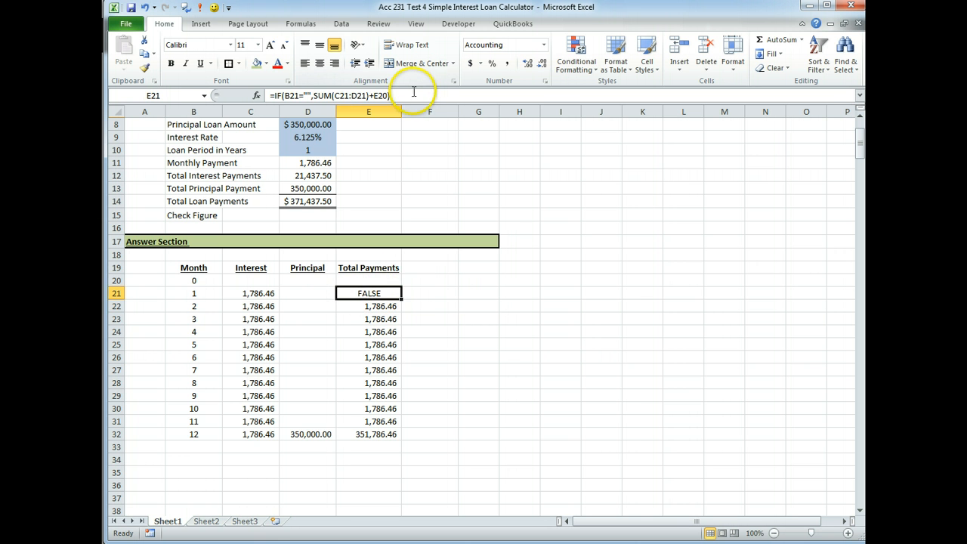
click(314, 96)
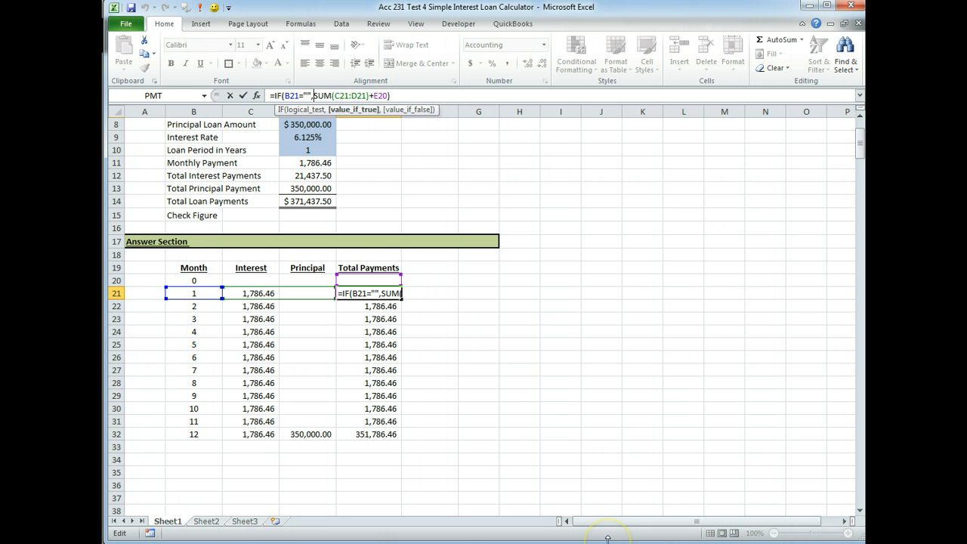
text(,)
key(BackSpace)
text("")
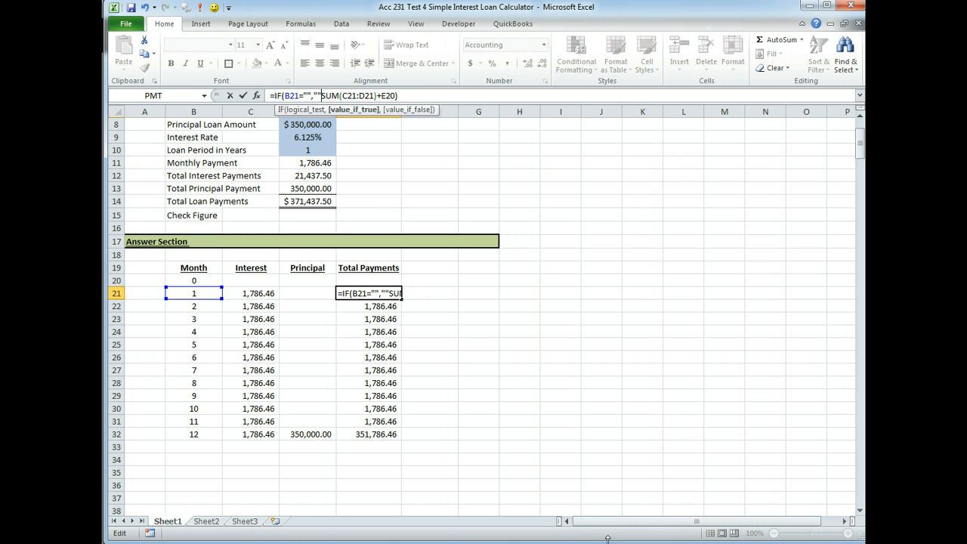
text(,)
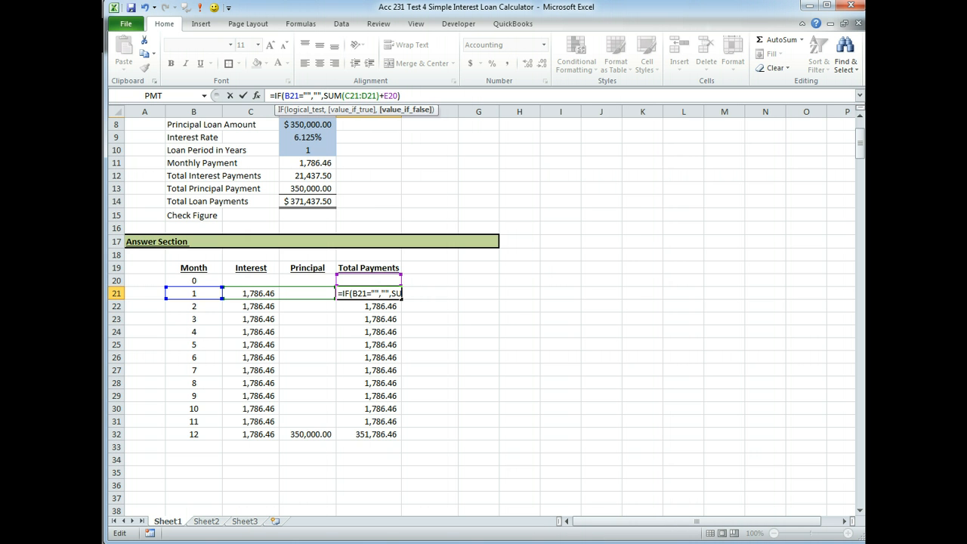
click(407, 109)
click(361, 111)
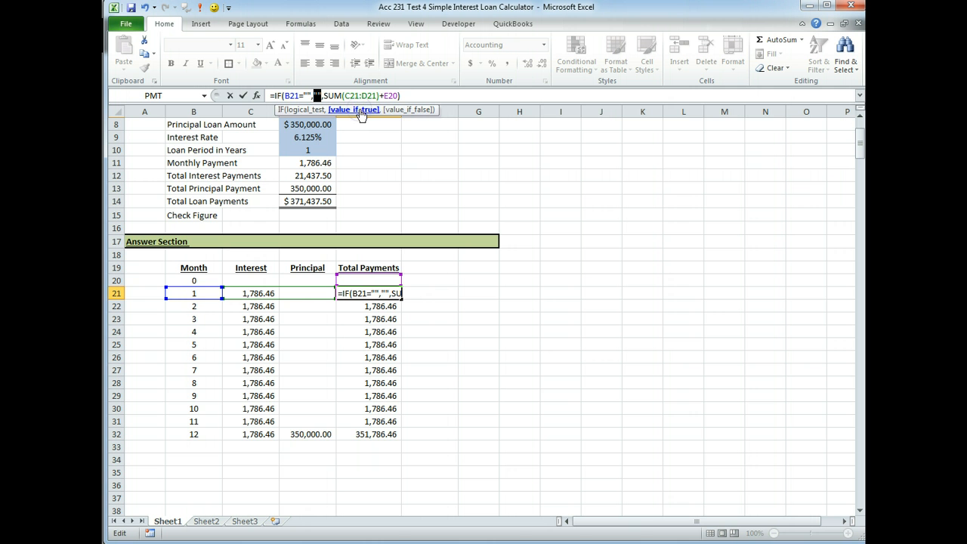
key(Return)
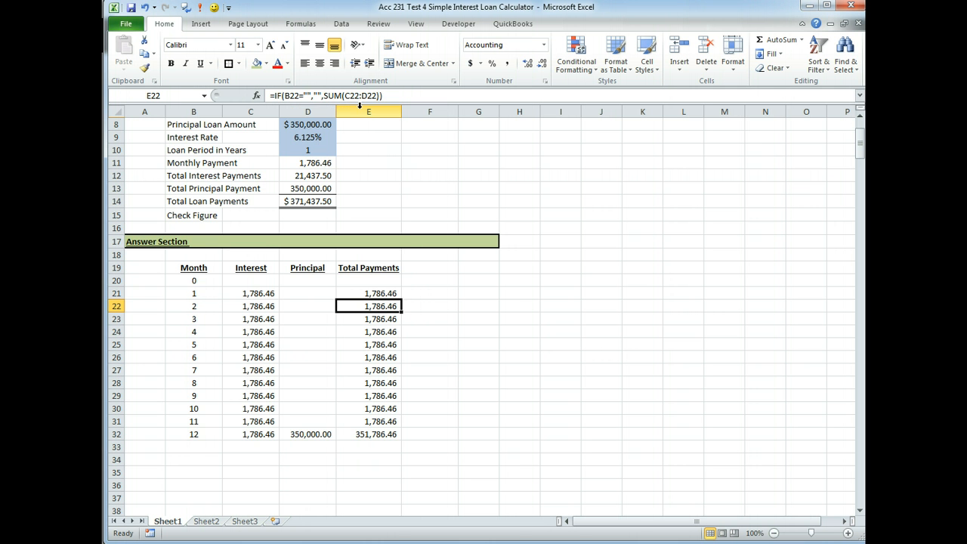
Copy the E21 formula down the Total Payments column and compare E32 with the Total Loan Payments figure in D14
click(396, 293)
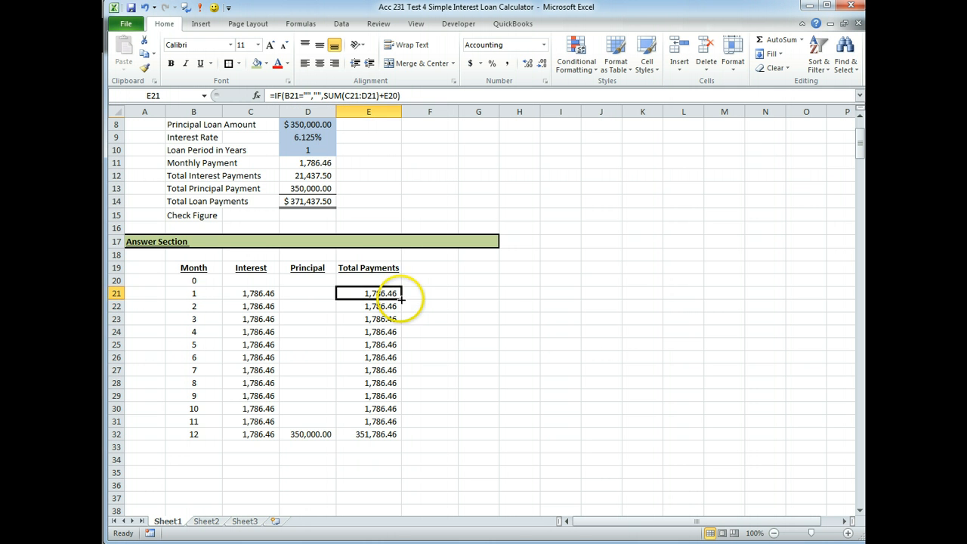
double_click(397, 293)
drag(523, 384, 523, 394)
click(389, 434)
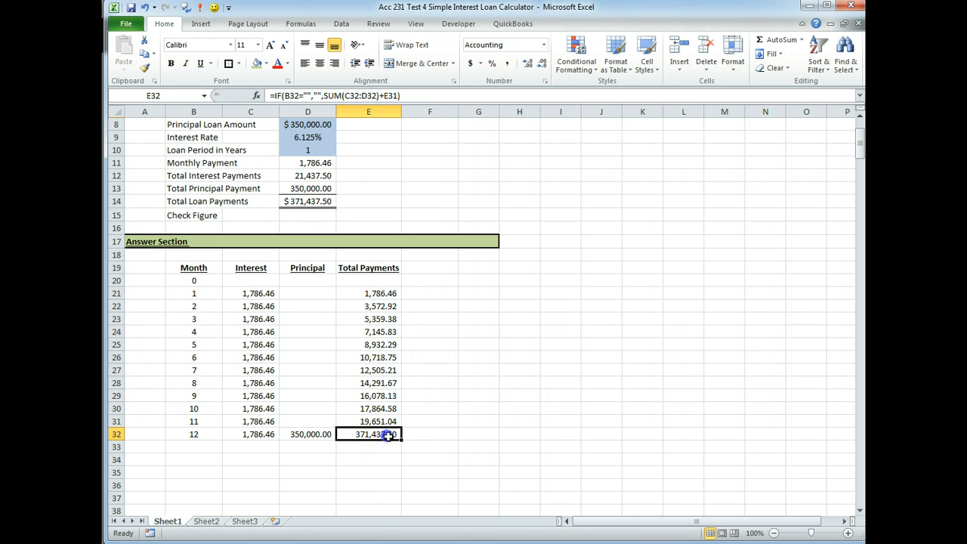
click(302, 201)
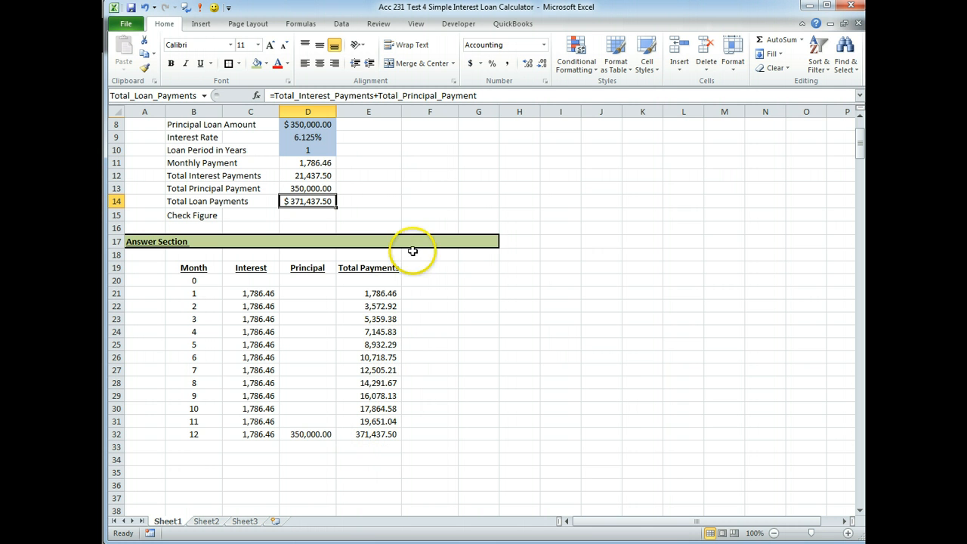
Replace the SUM function in E21 with direct cell addition so the formula reads =IF(B21="","",C21+D21+E20)
click(381, 294)
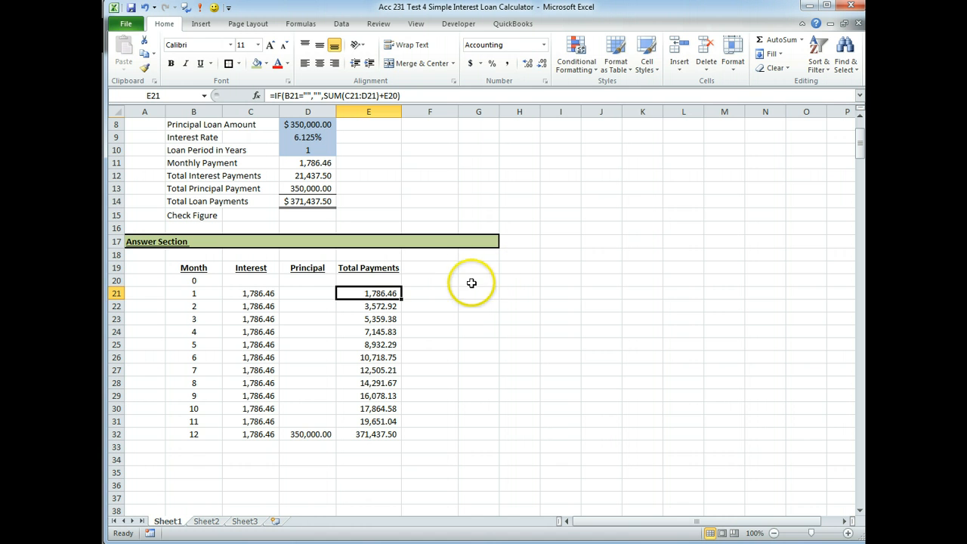
key(F2)
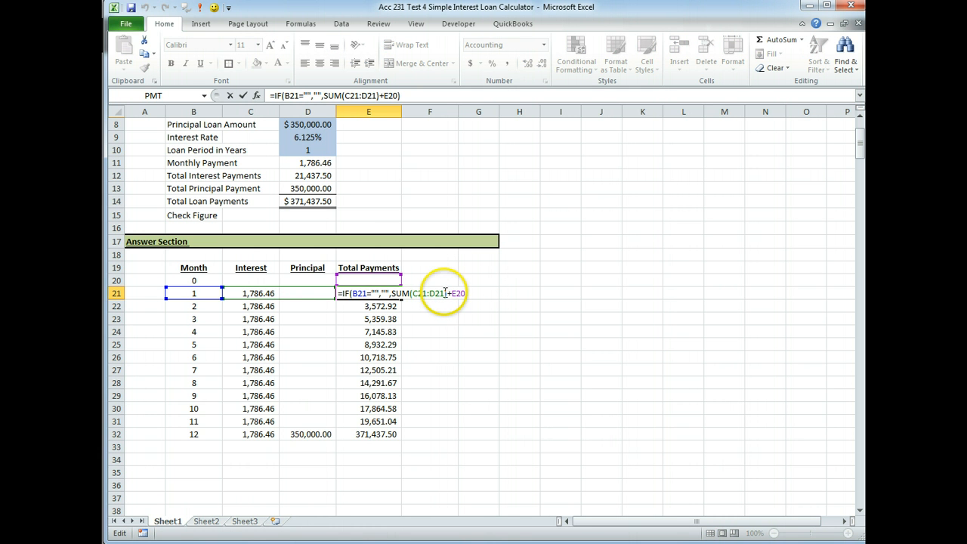
drag(429, 293, 443, 293)
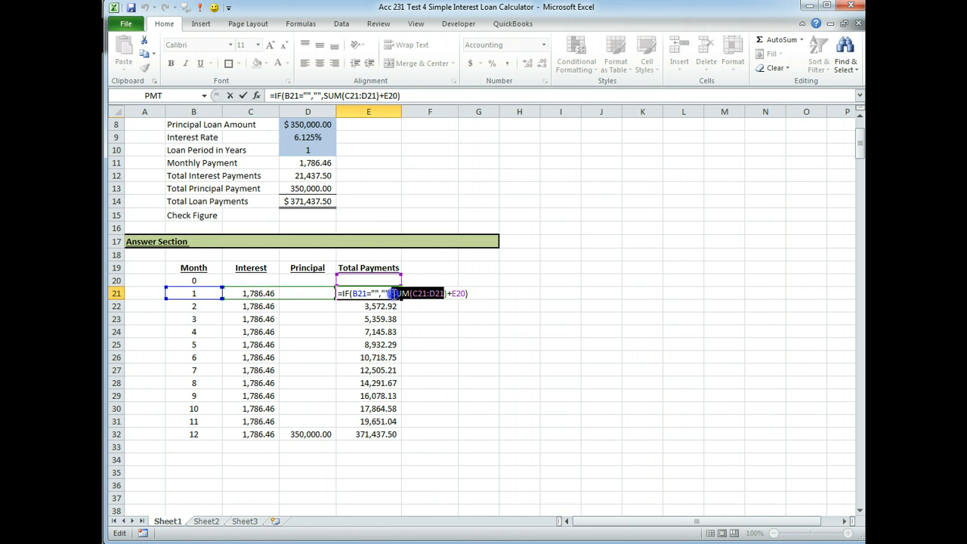
key(Delete)
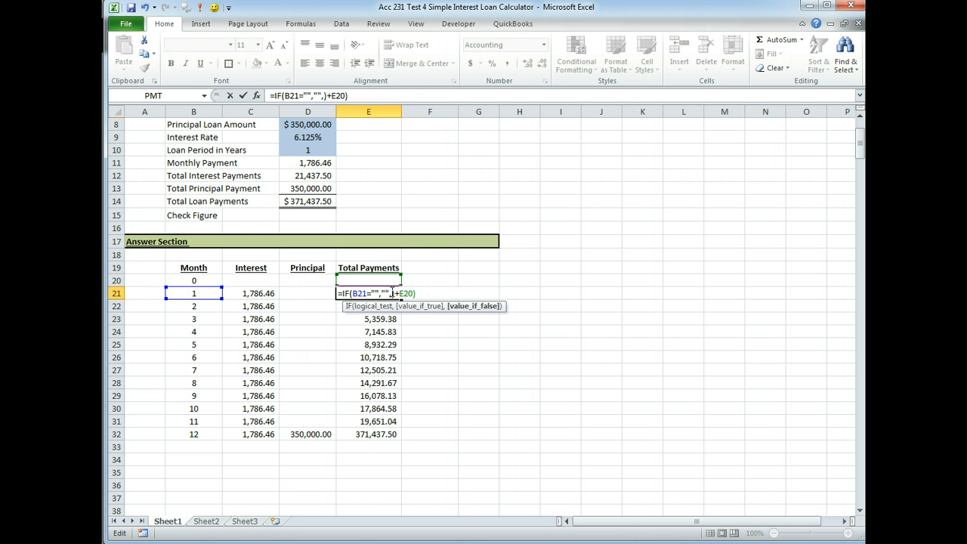
click(243, 296)
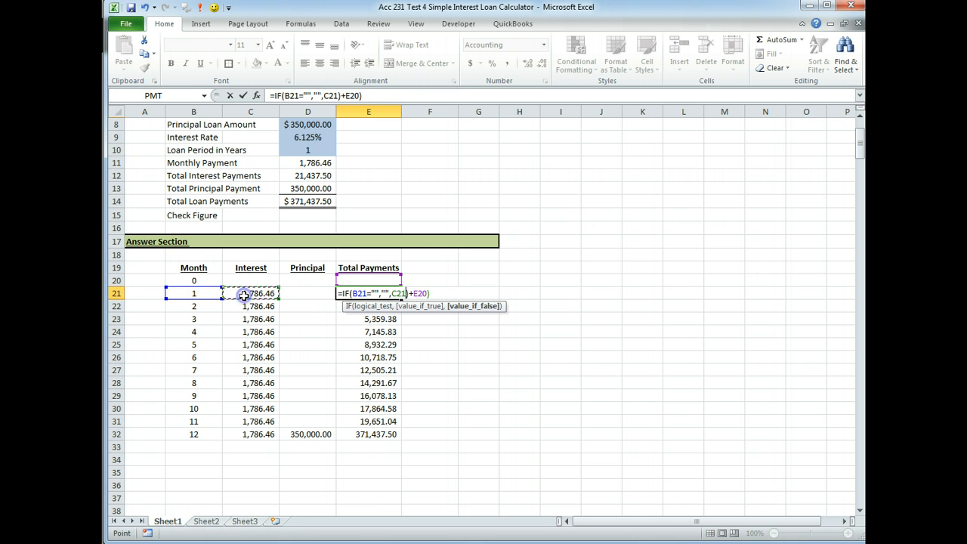
text(+)
click(311, 295)
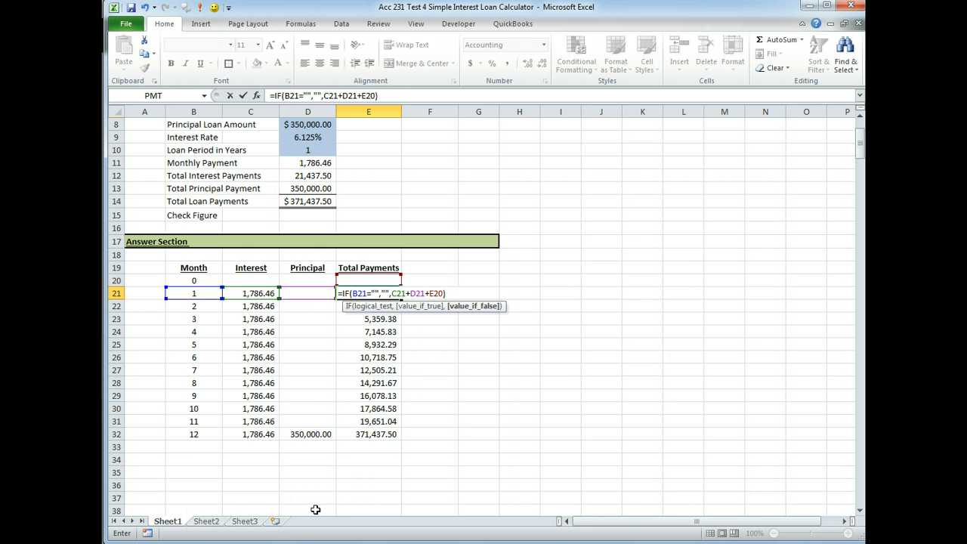
key(Return)
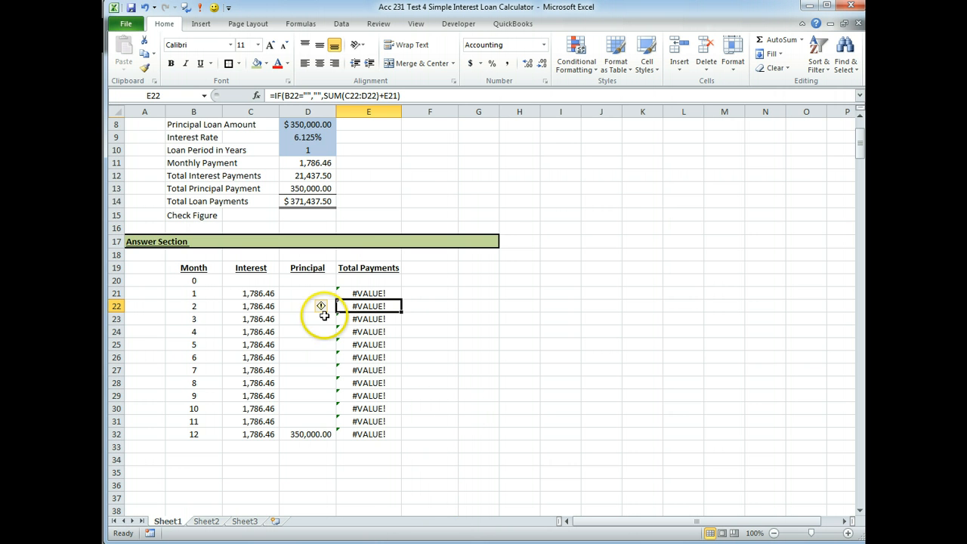
Replace C21+D21 in the E21 formula with the SUM function so it reads =IF(B21="","",SUM(C21:D21)+E20)
click(359, 293)
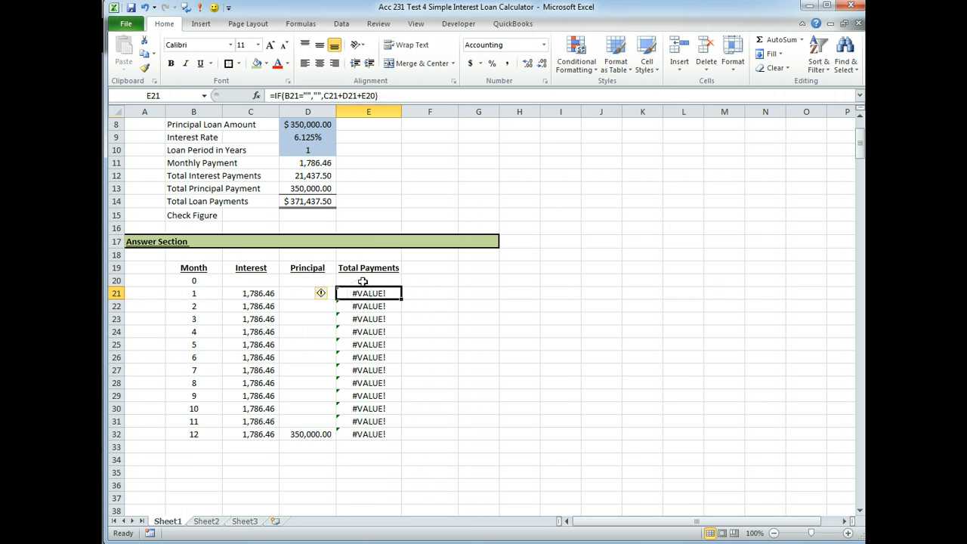
drag(355, 95, 324, 95)
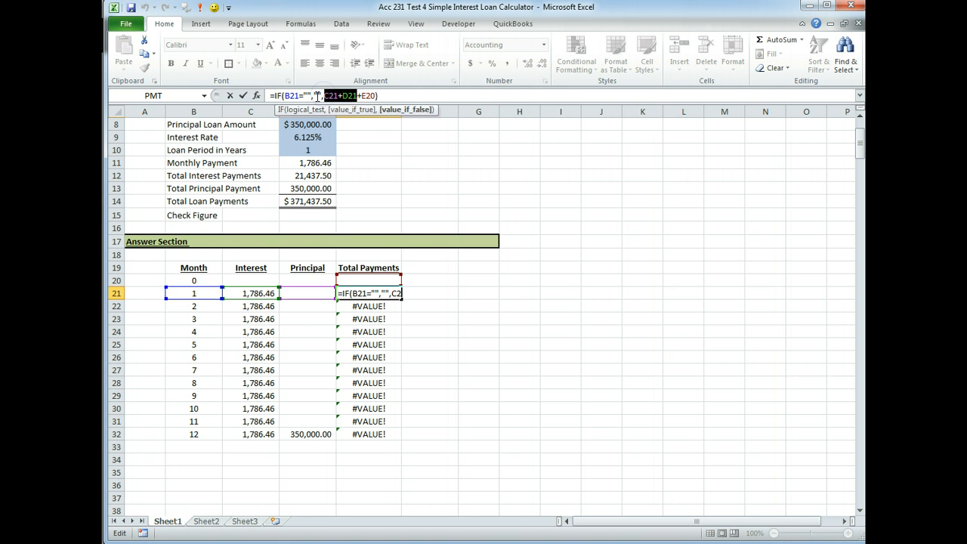
text(sum()
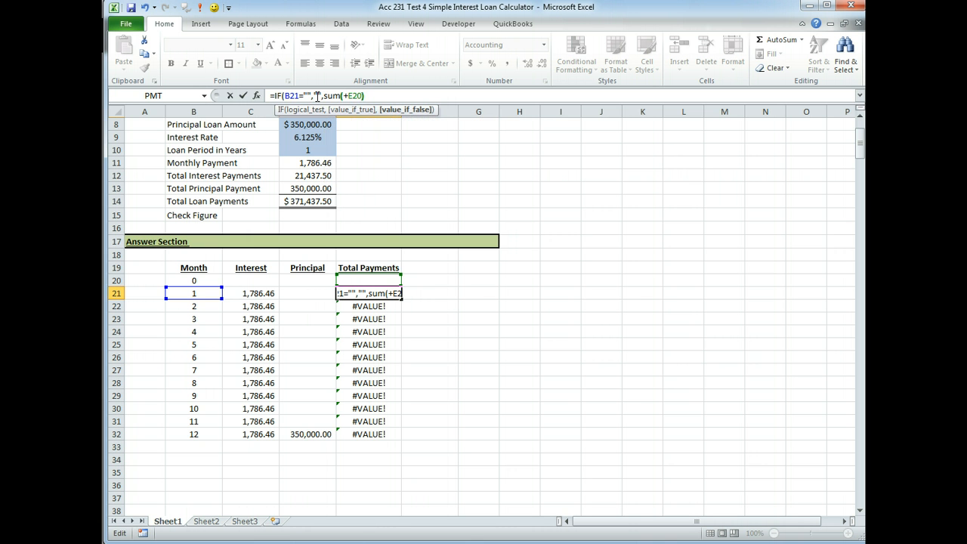
drag(257, 294, 301, 297)
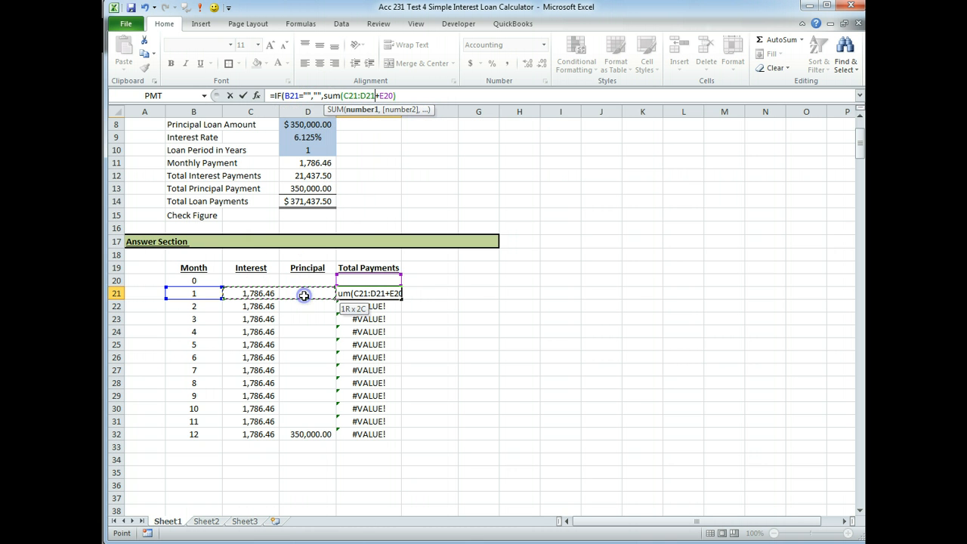
text())
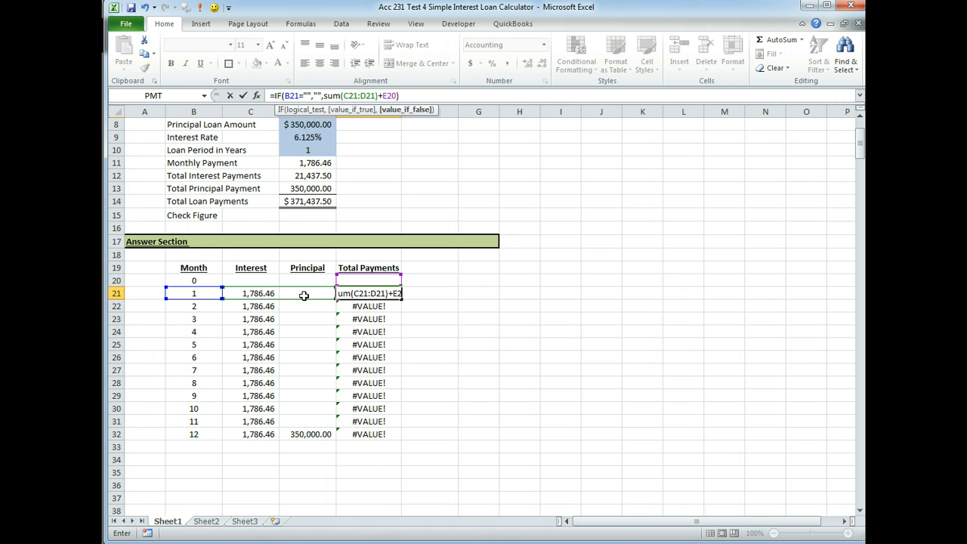
key(Return)
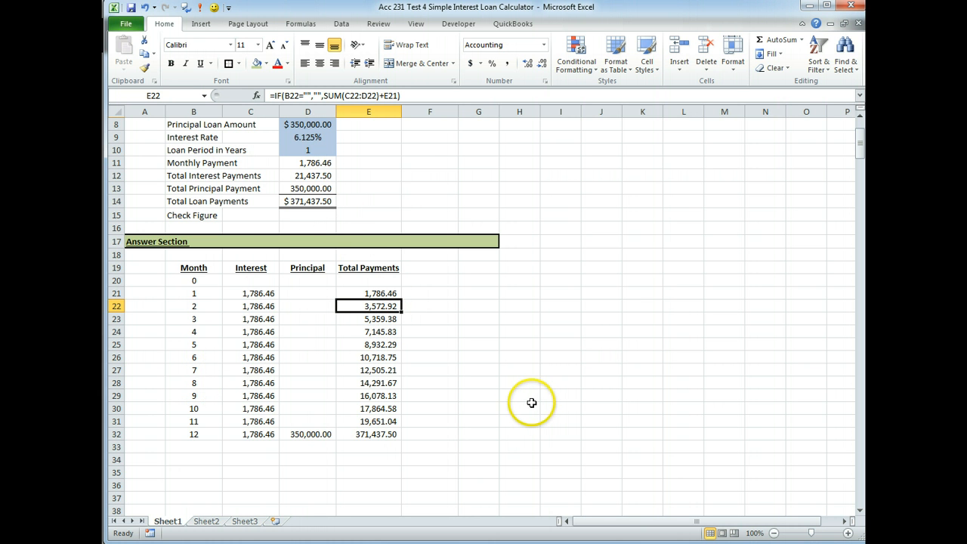
Check the month 12 Total Payments entry in E32 against Total Loan Payments in D14
click(393, 435)
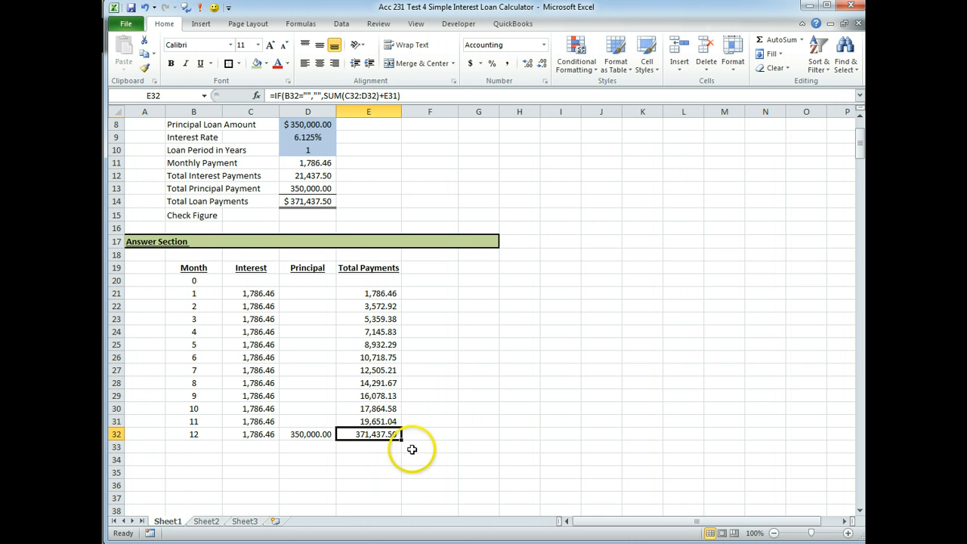
drag(316, 210, 325, 205)
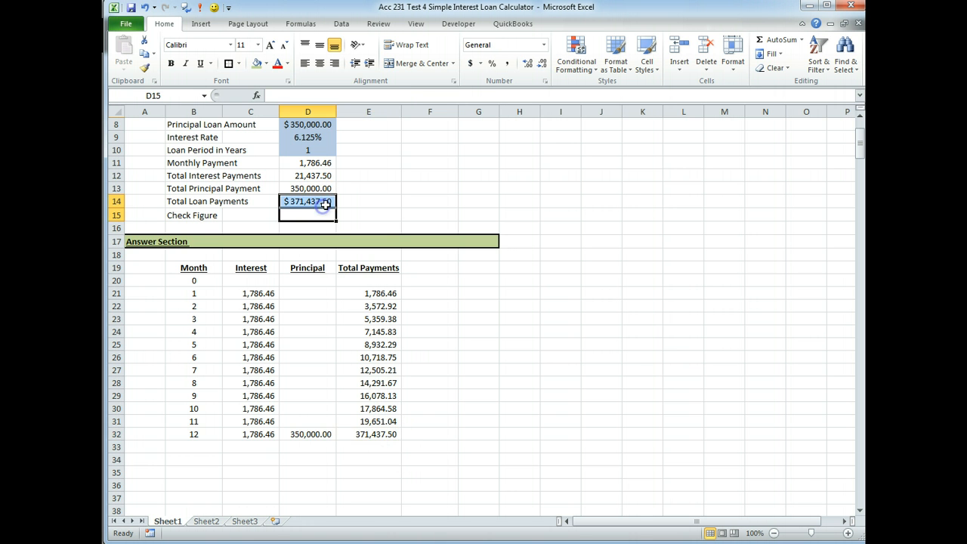
click(325, 202)
click(366, 436)
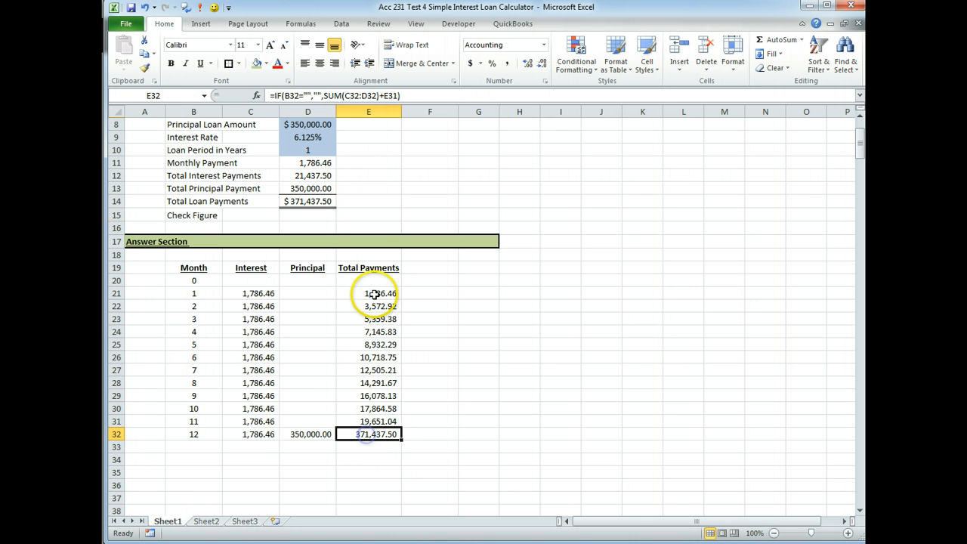
Set the Loan Period in Years to 2 and review the end of the payment schedule against the data section
click(311, 149)
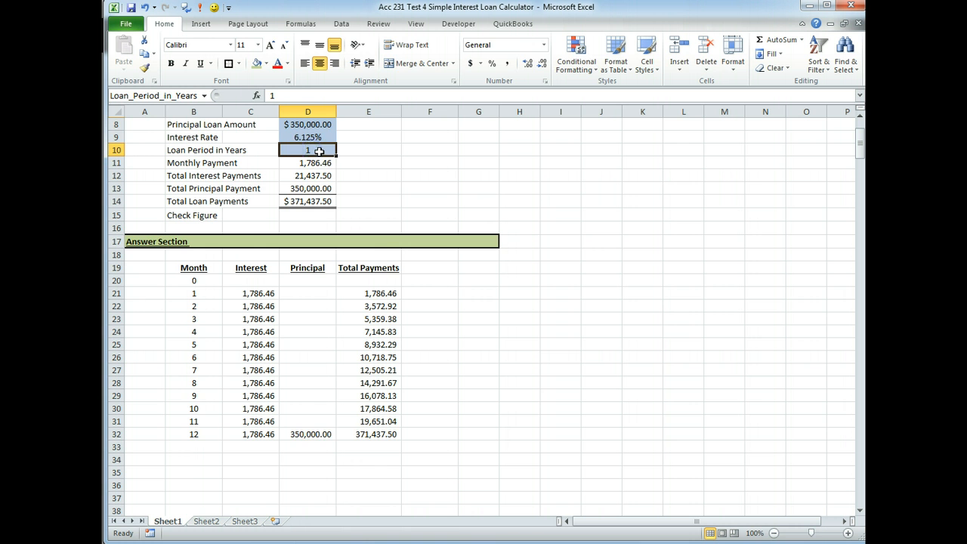
text(2)
key(Return)
scroll(363, 355, down, 4)
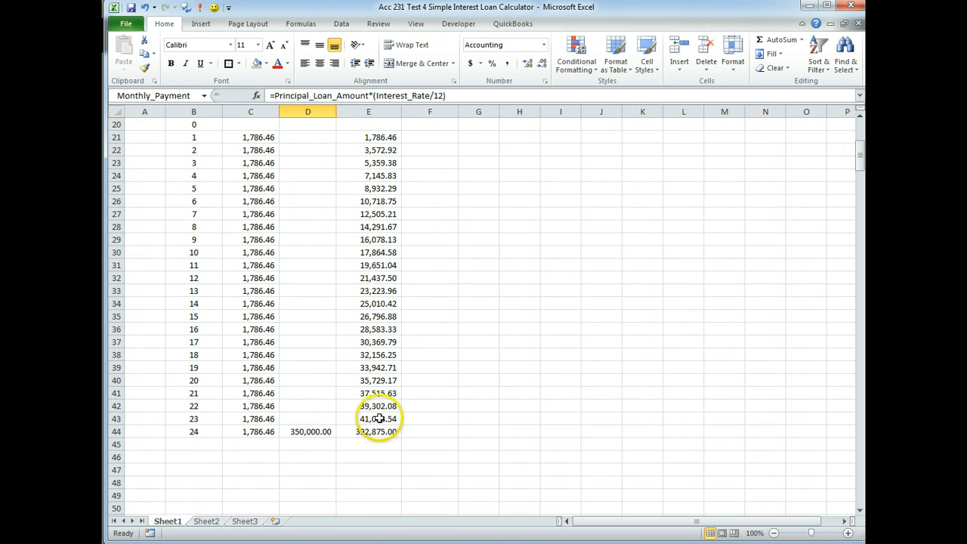
scroll(377, 418, up, 6)
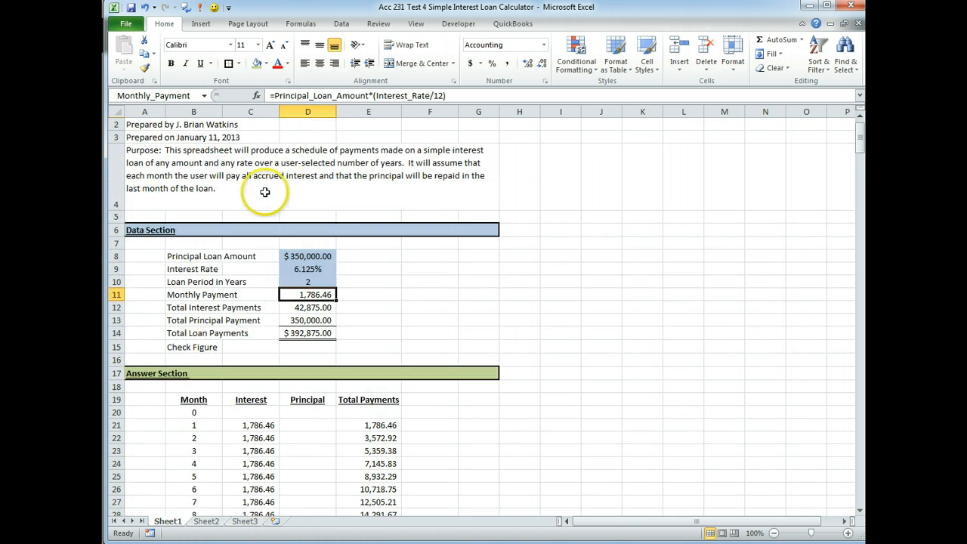
Set the Loan Period in Years to 2.5 and compare the schedule's last Total Payments entry in E50 with Total Loan Payments
click(299, 281)
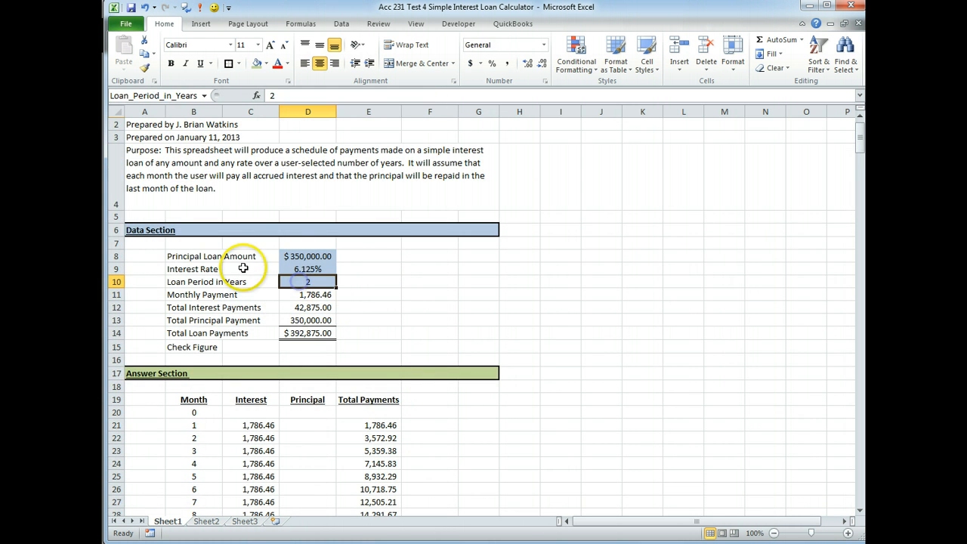
scroll(522, 358, up, 4)
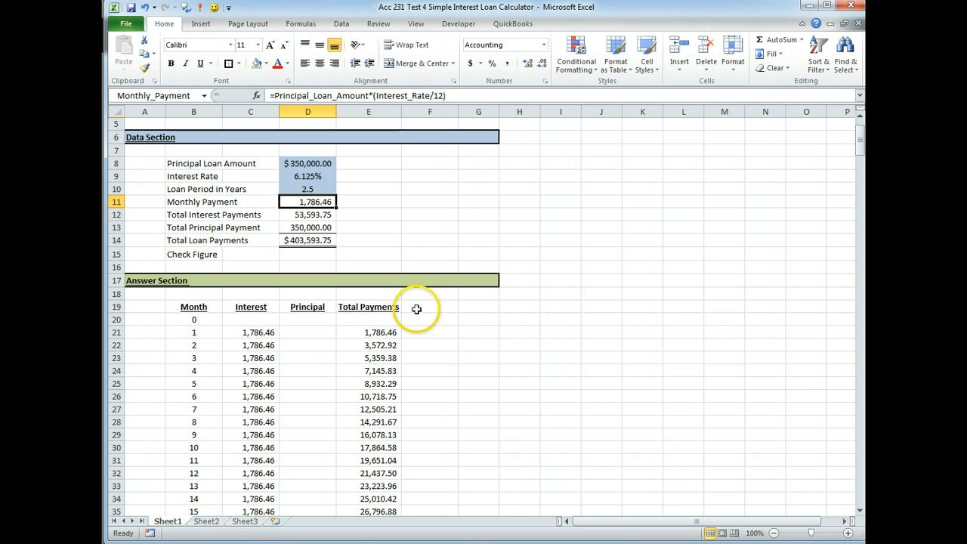
scroll(455, 330, down, 5)
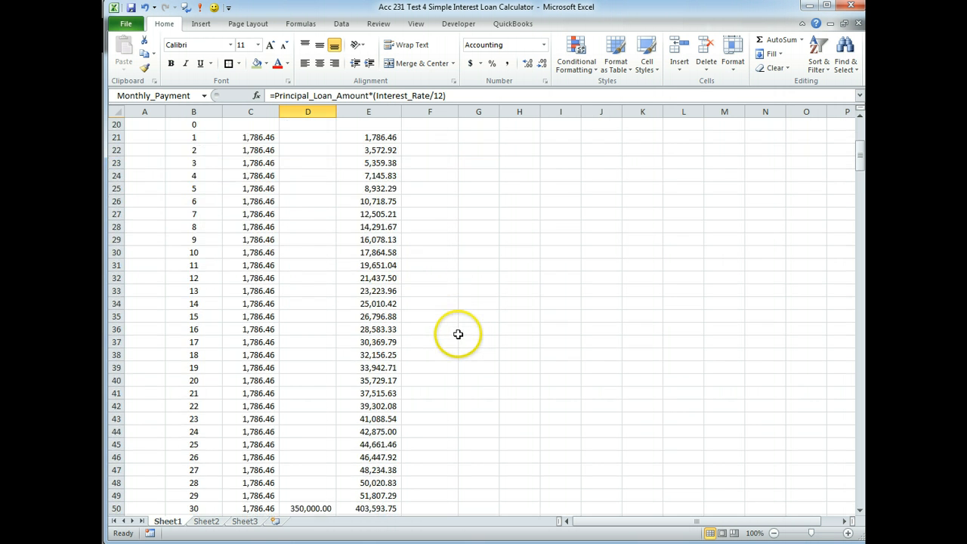
scroll(458, 334, down, 5)
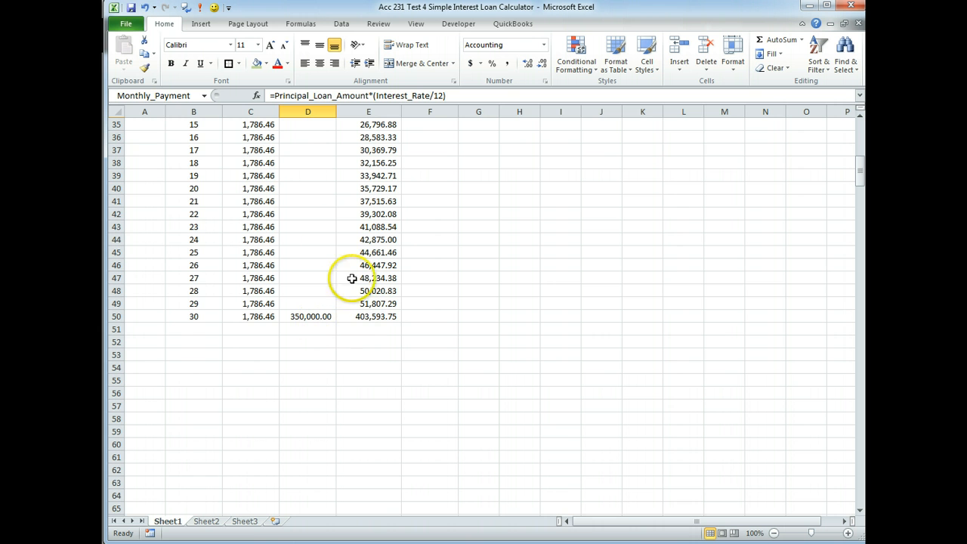
click(384, 318)
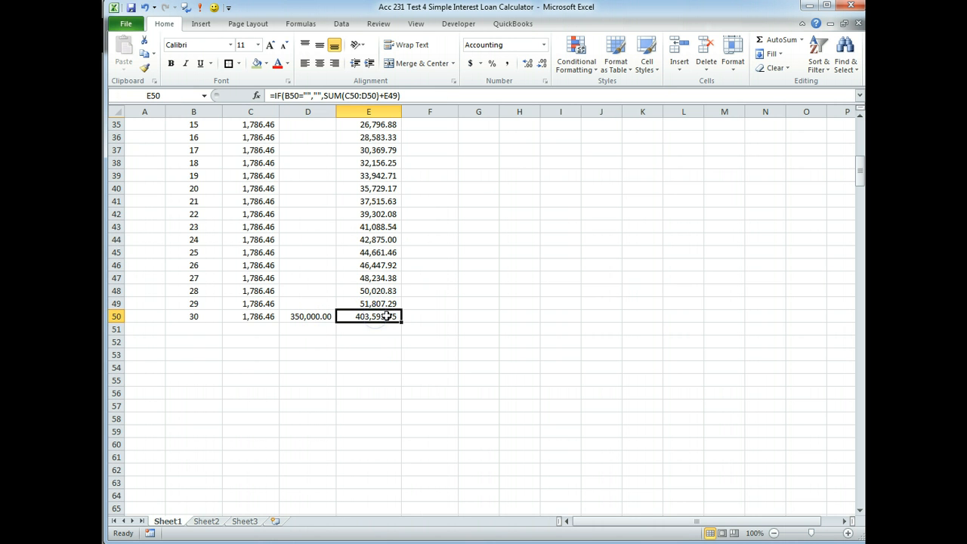
scroll(411, 314, up, 7)
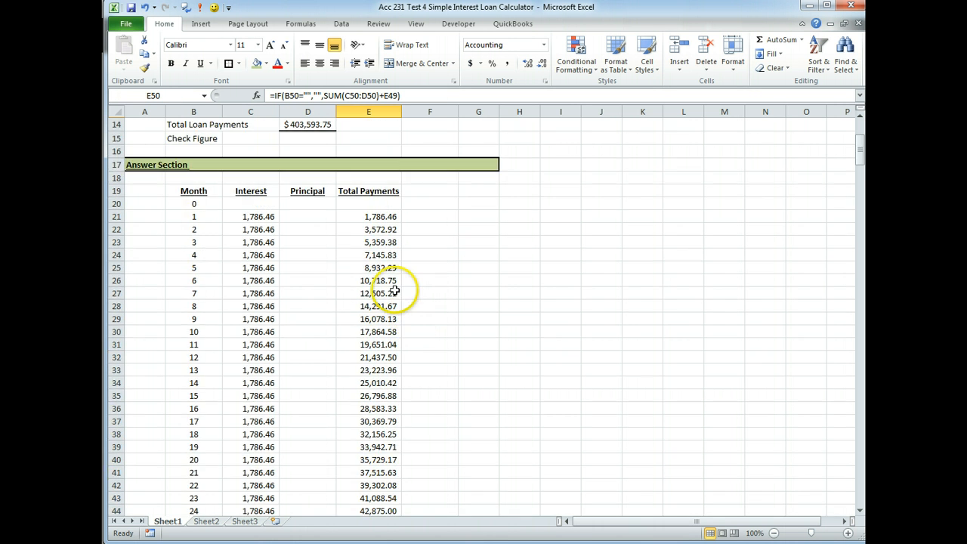
scroll(547, 204, up, 3)
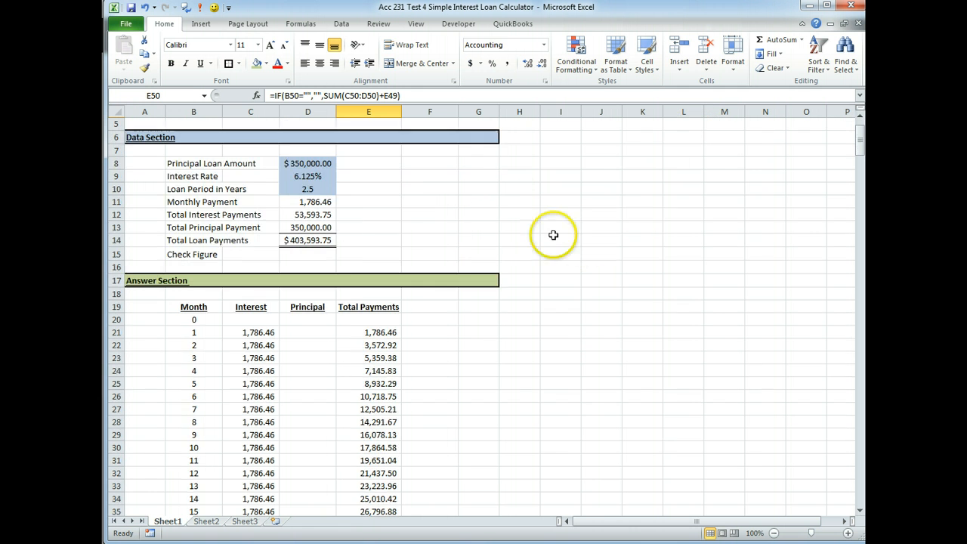
Set the Loan Period in Years to 30 and check the sum of C21:D380 against Total Loan Payments
click(305, 189)
text(3)
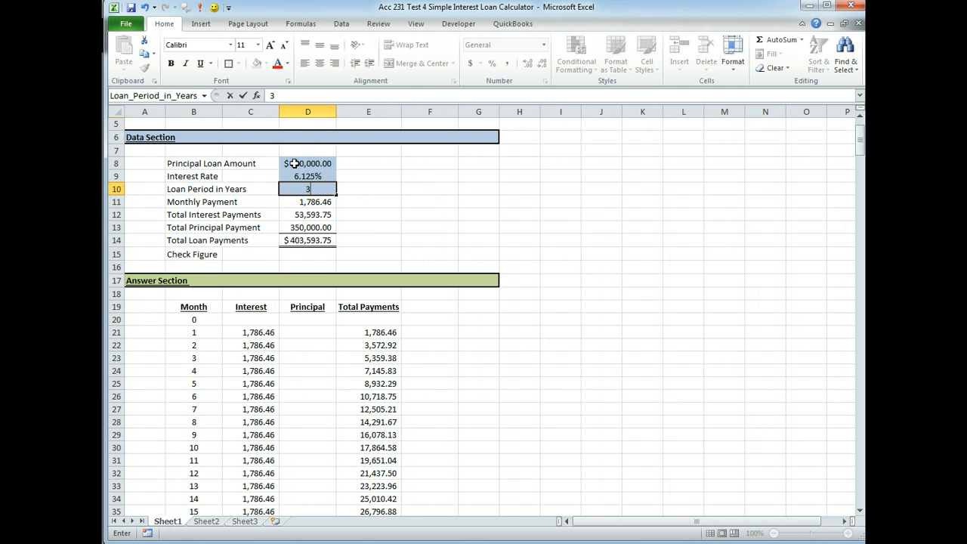
text(0)
key(Return)
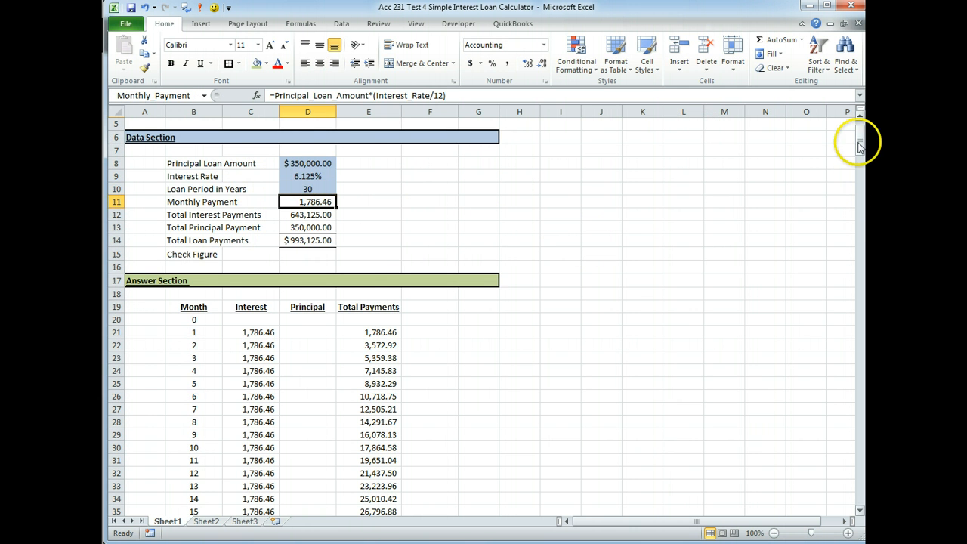
drag(862, 136, 853, 505)
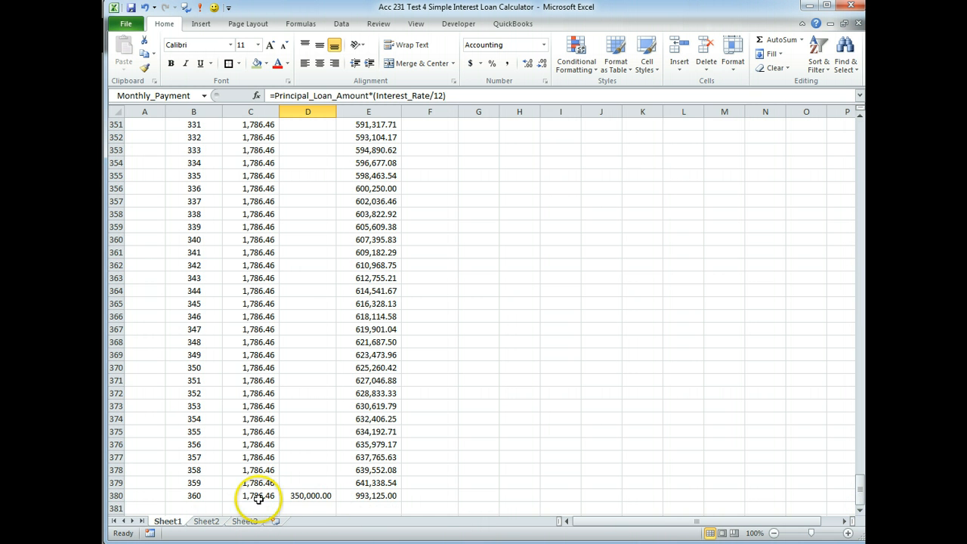
drag(254, 496, 288, 163)
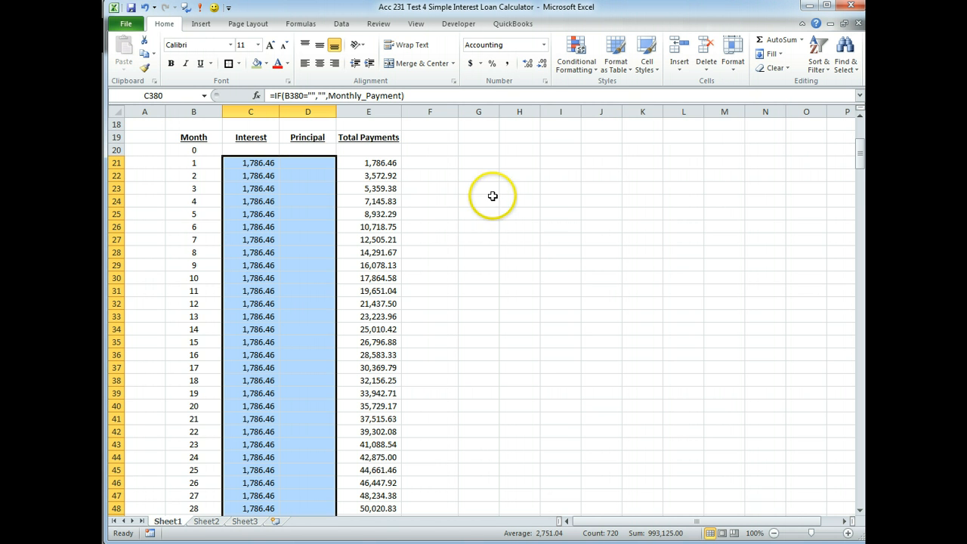
drag(859, 162, 859, 147)
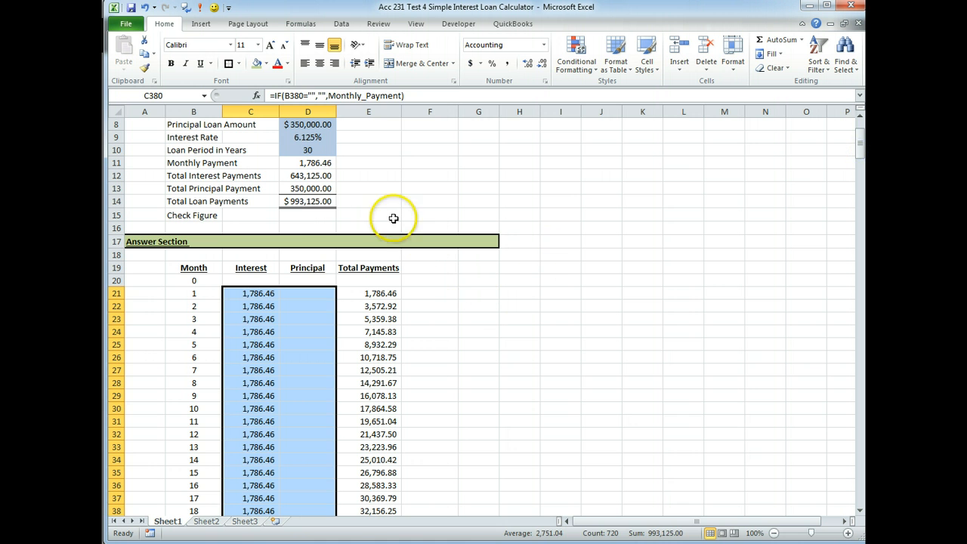
Enter the Check Figure formula =SUM(C21:D380)-Total_Loan_Payments in D15
click(316, 217)
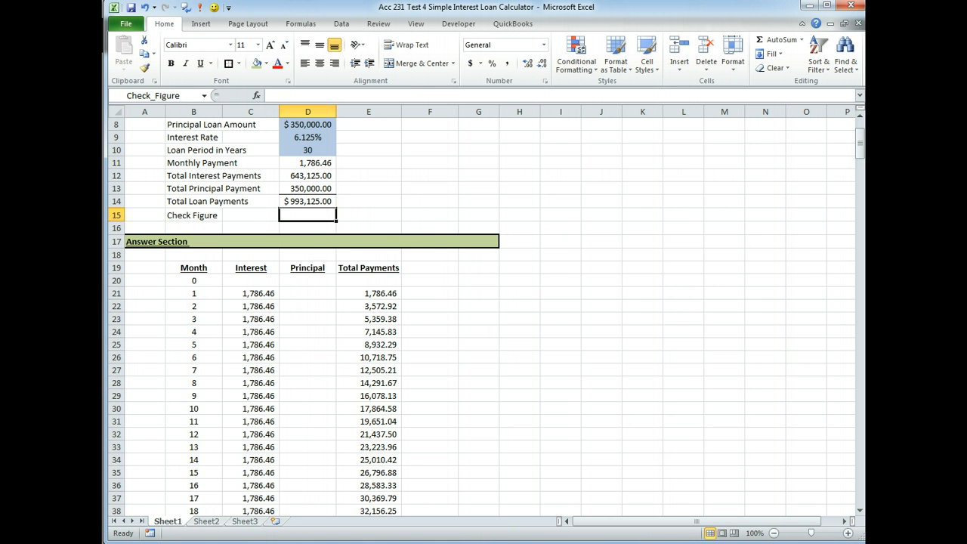
text(=)
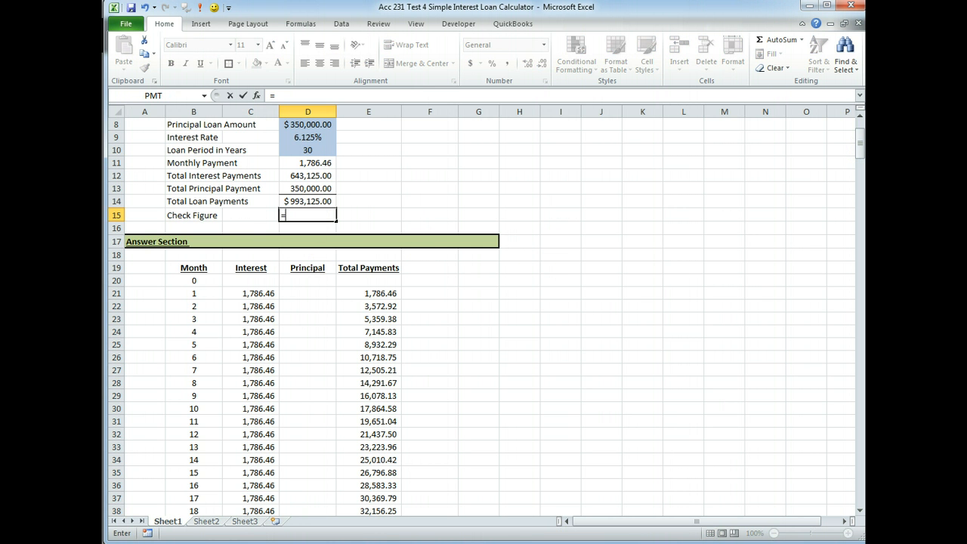
text(sum()
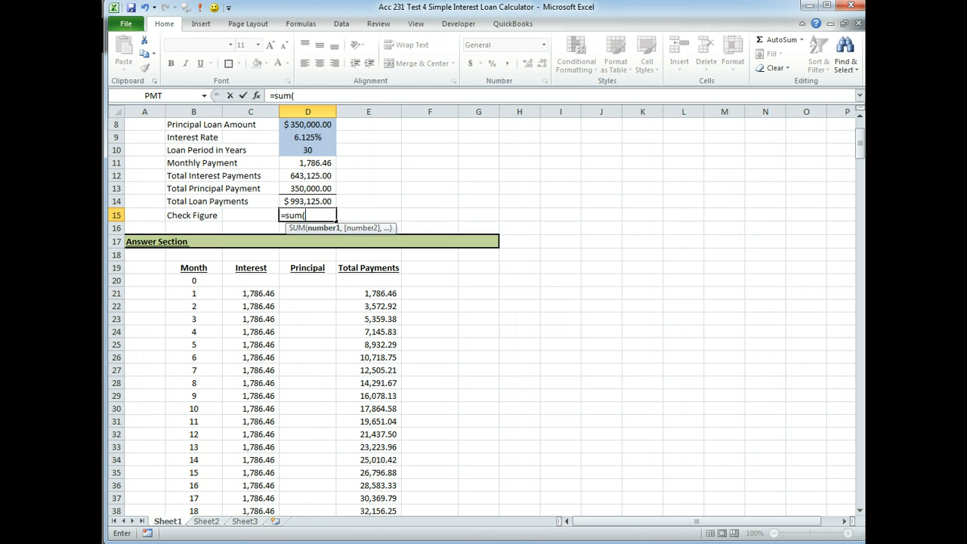
drag(257, 294, 302, 292)
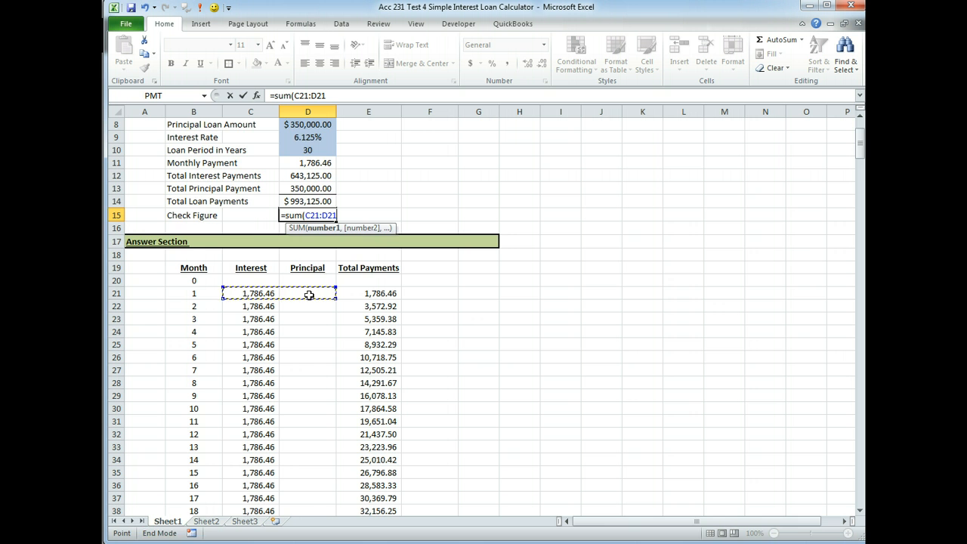
key(ctrl+shift+Down)
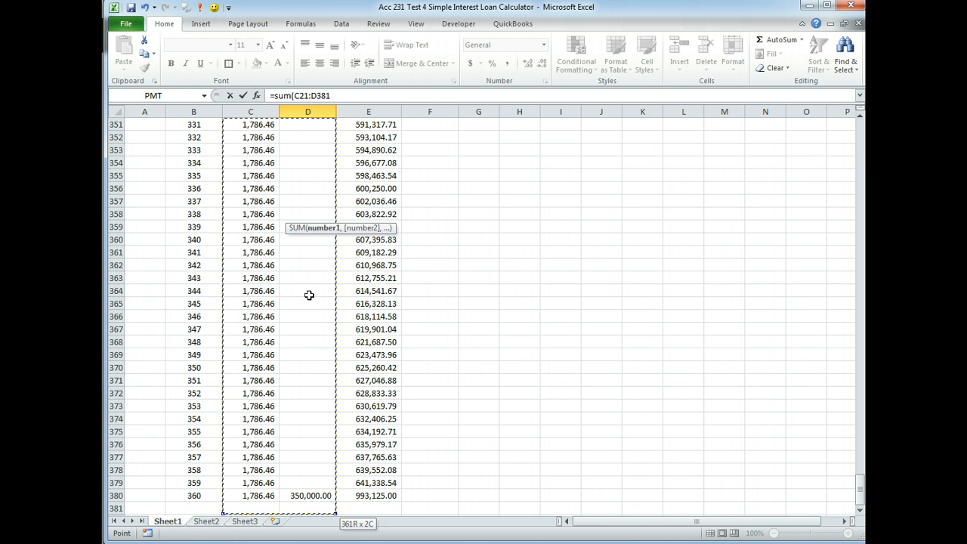
key(shift+Up)
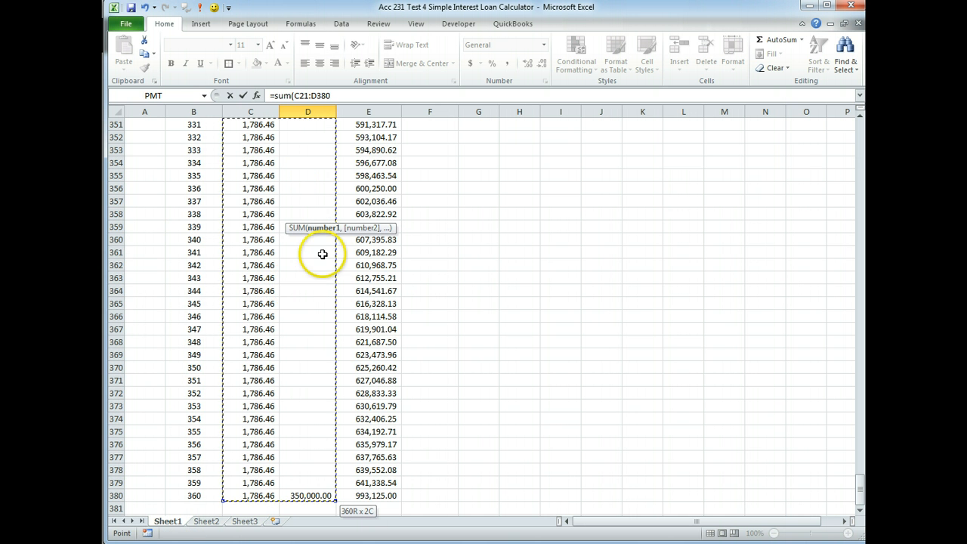
text()-)
click(302, 346)
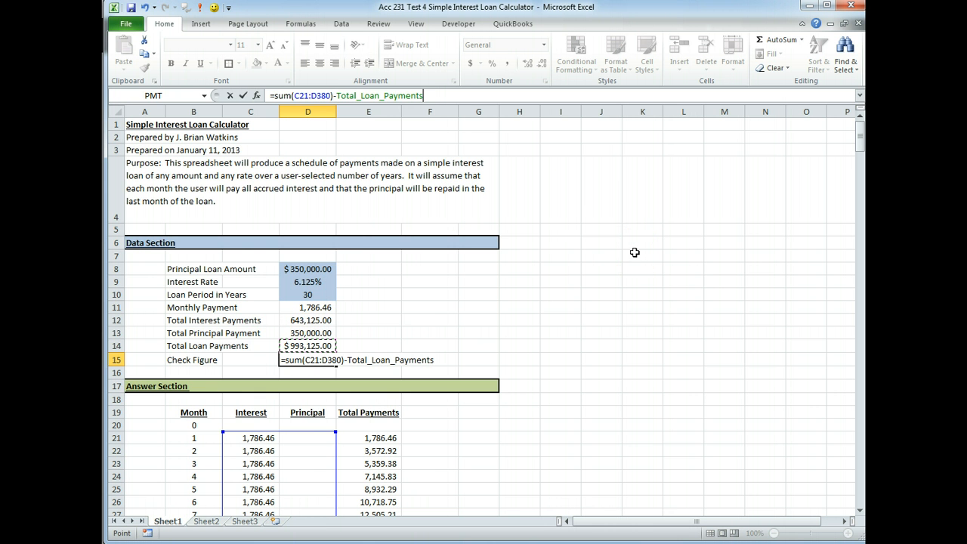
key(Return)
Apply comma-style number formatting to the Check Figure in D15, trying the General format along the way
click(307, 360)
click(507, 63)
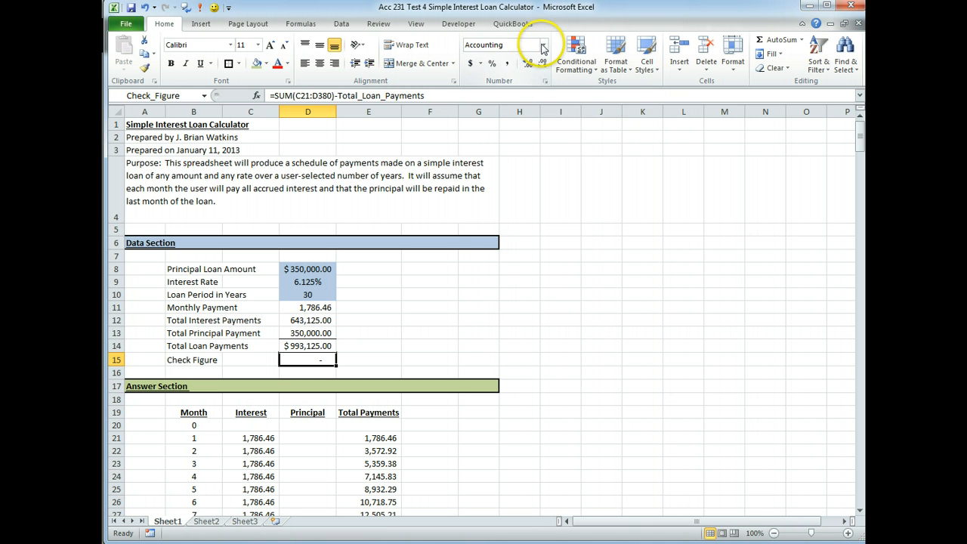
click(543, 47)
click(534, 65)
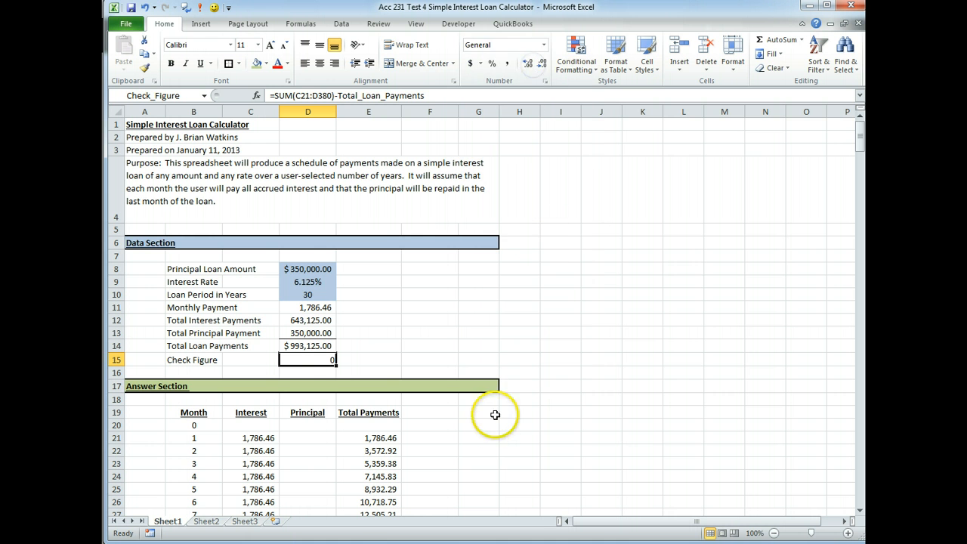
click(506, 65)
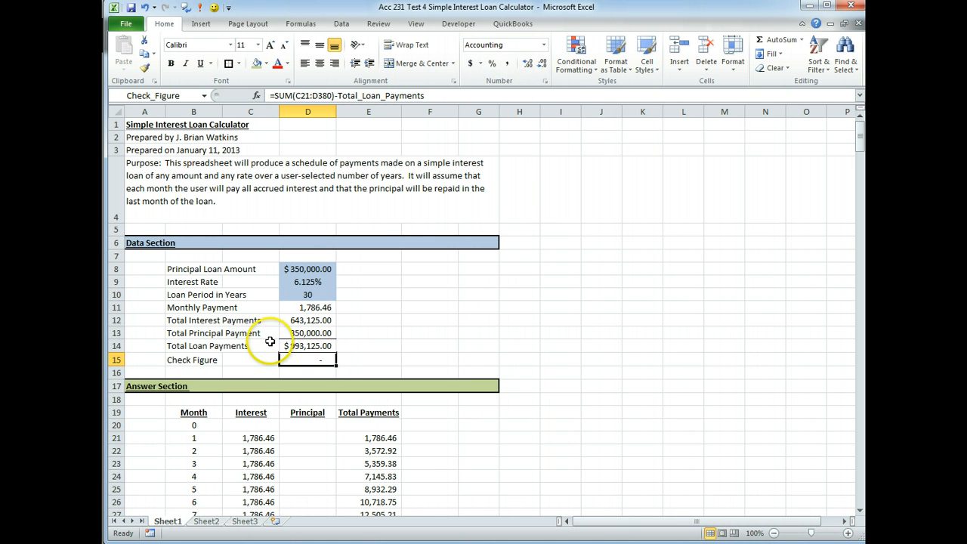
Test the Check Figure by overwriting the month 2 Principal formula in D22 with 5.00
scroll(423, 340, down, 3)
scroll(613, 361, up, 2)
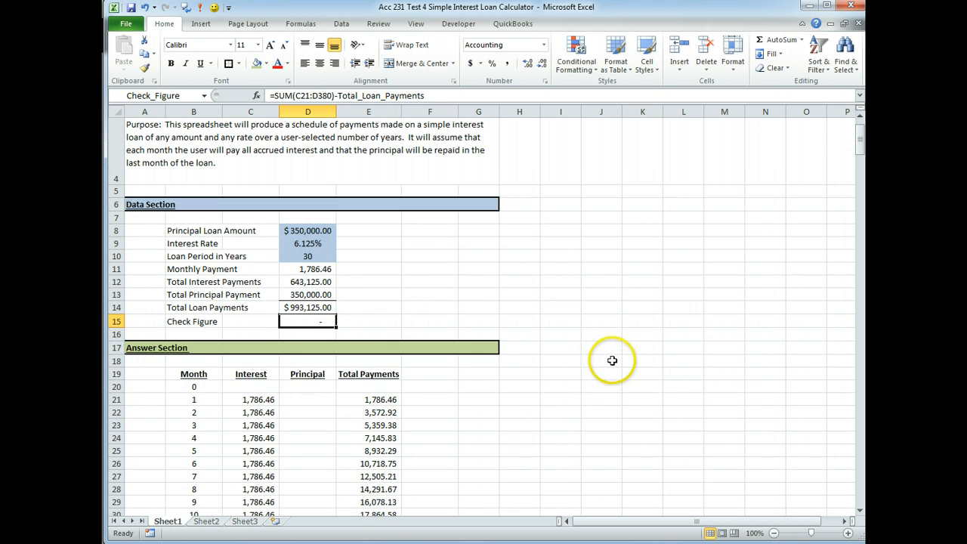
click(306, 414)
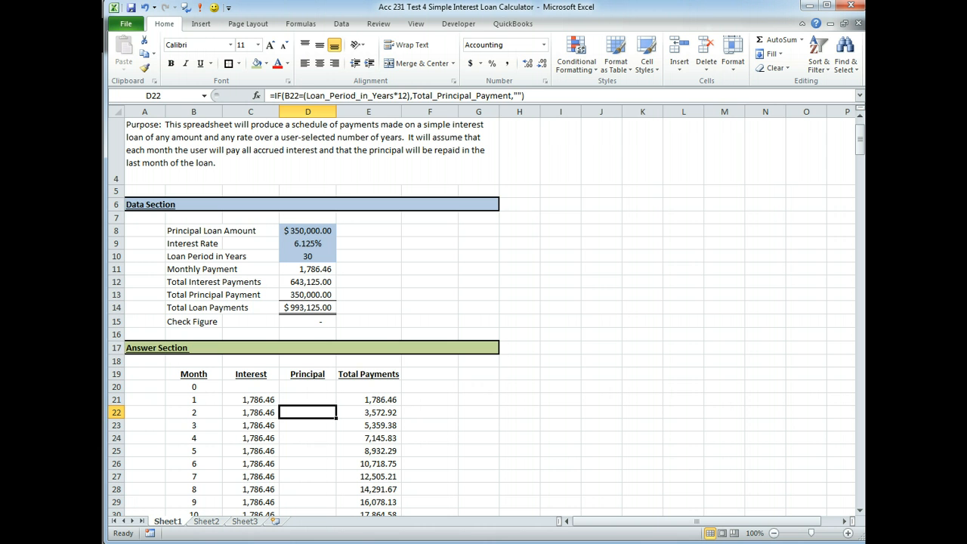
text(5)
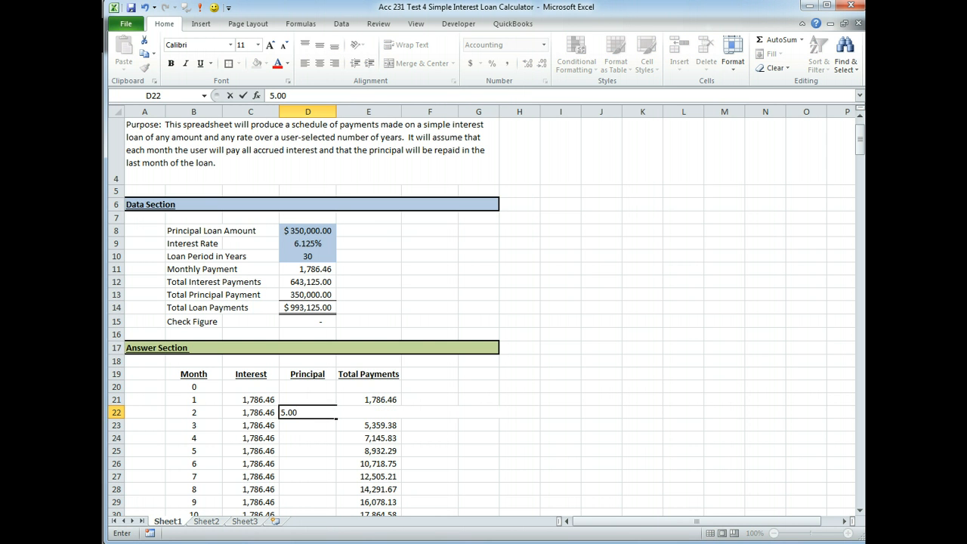
text(.00)
key(Return)
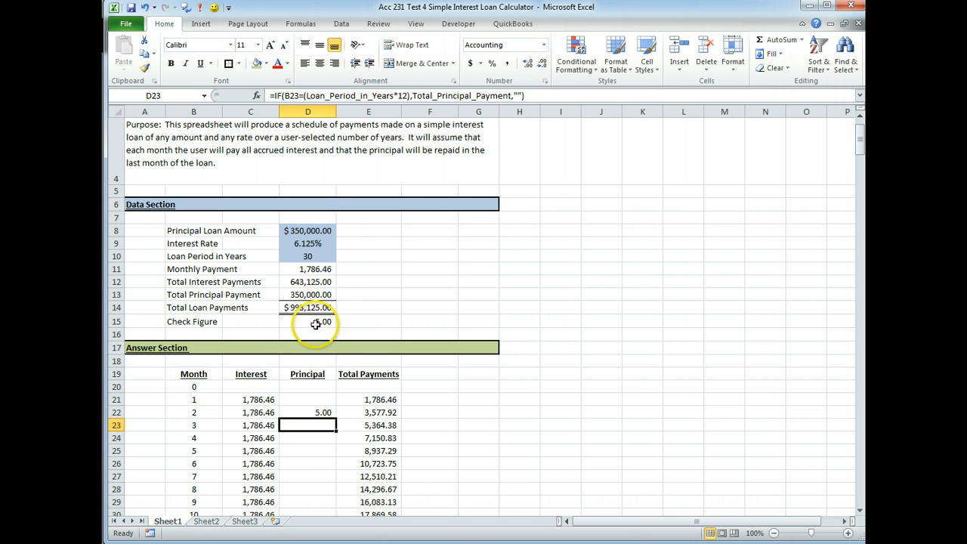
Restore the Principal column by filling the D21 formula down the schedule, briefly displaying the sheet's formulas
click(310, 413)
click(327, 396)
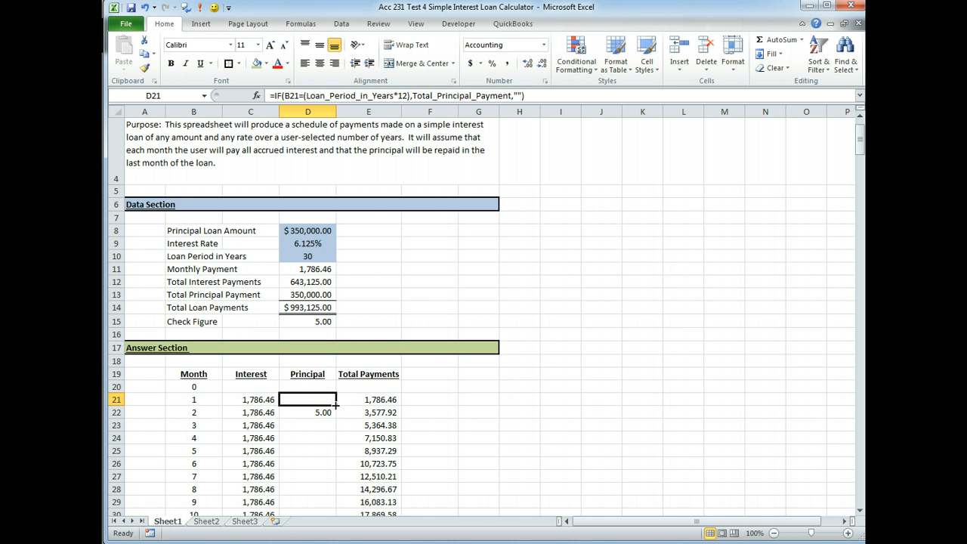
key(ctrl+grave)
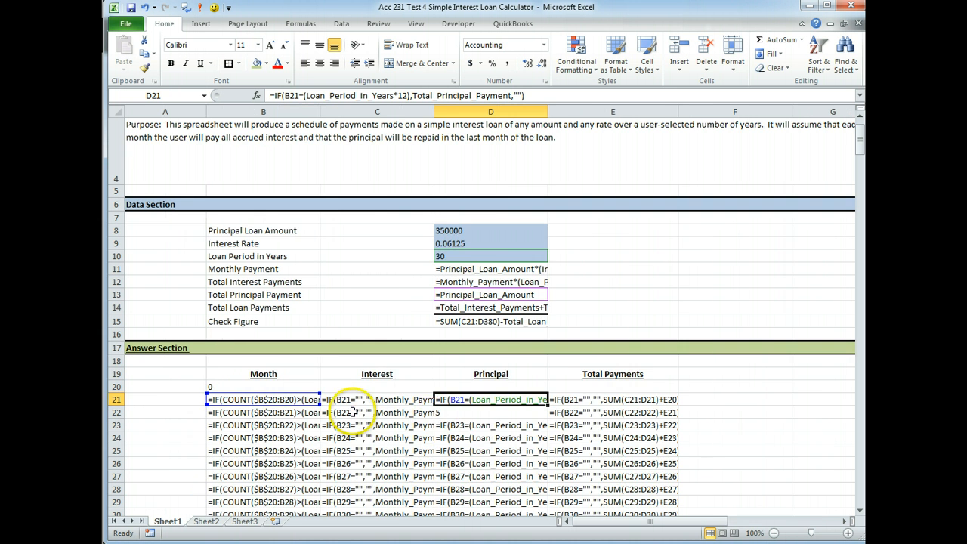
double_click(547, 406)
key(ctrl+grave)
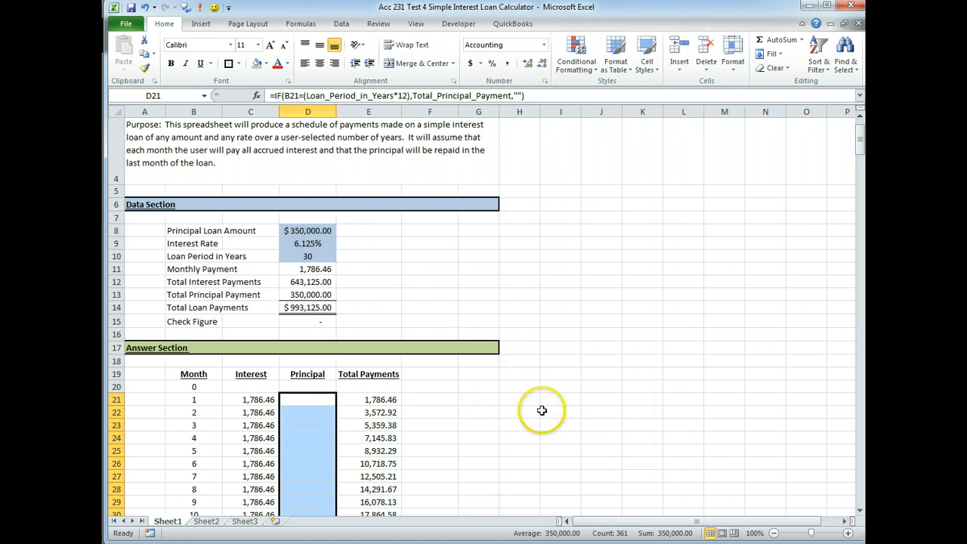
Test the Check Figure with 1200 as month 4 Interest in C24, and restore the column by filling the C21 formula down
click(232, 415)
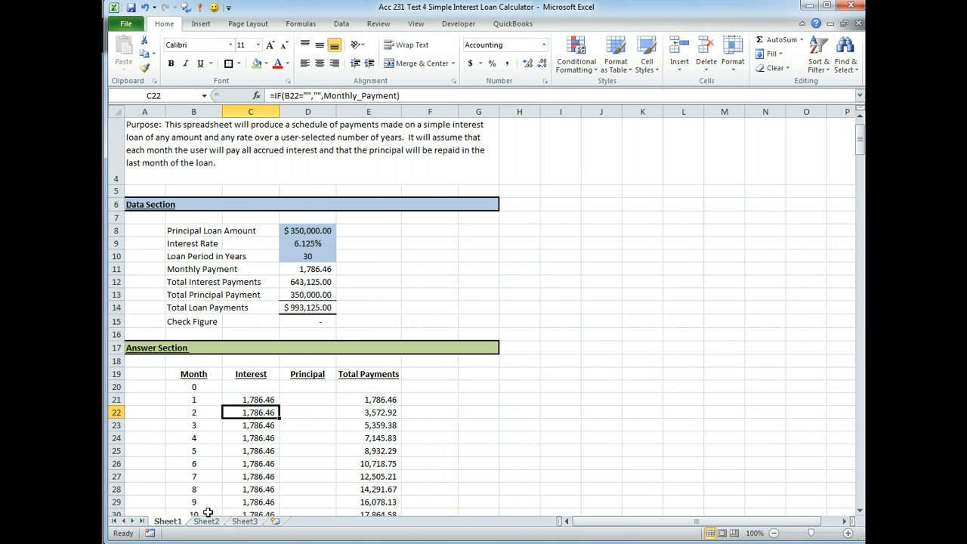
key(Down)
key(Down)
text(1,2)
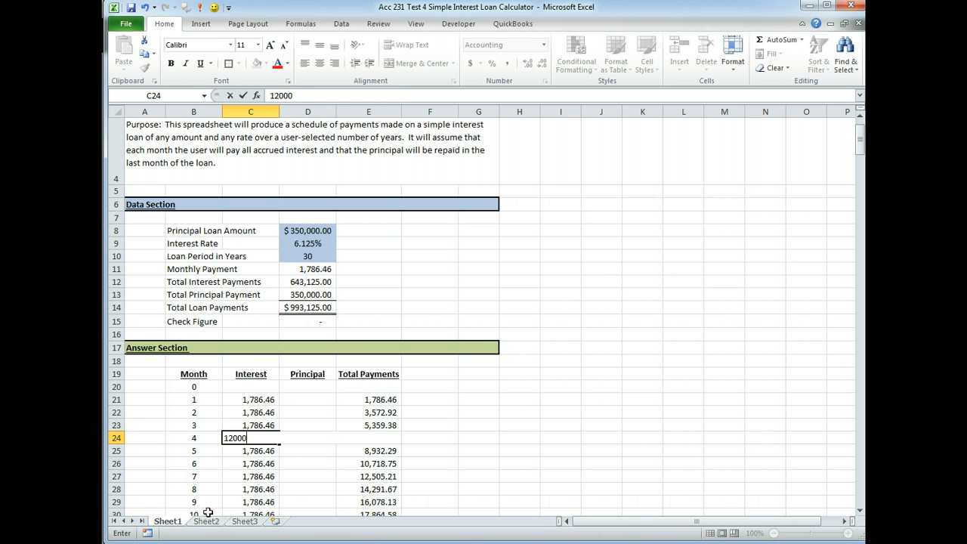
text(00)
key(Return)
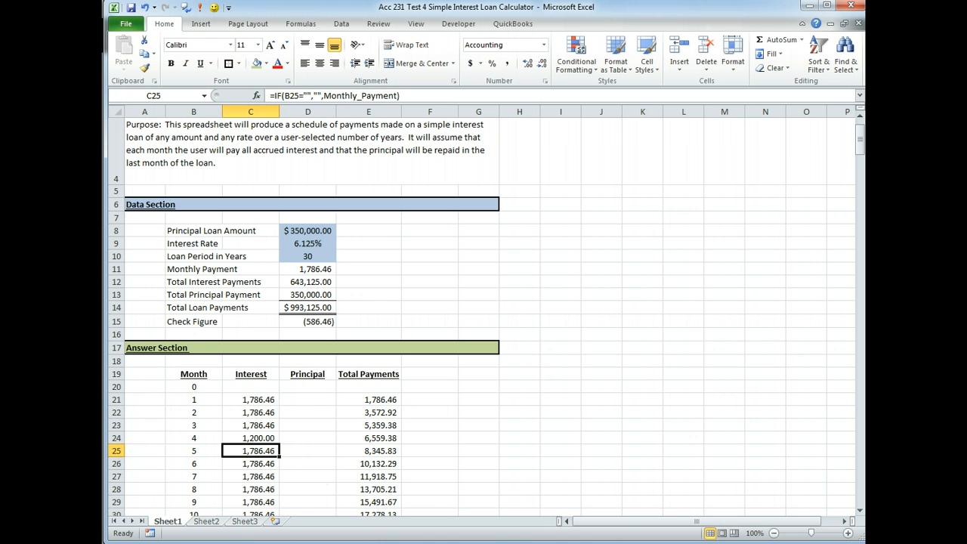
click(252, 399)
double_click(279, 405)
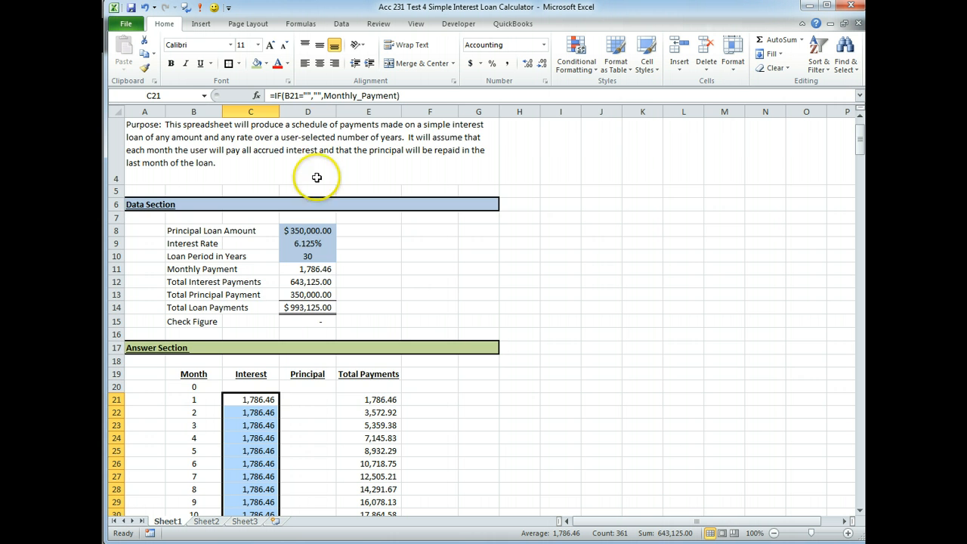
Reduce the height of row 4 so it fits the purpose text without the blank space below
scroll(199, 224, up, 1)
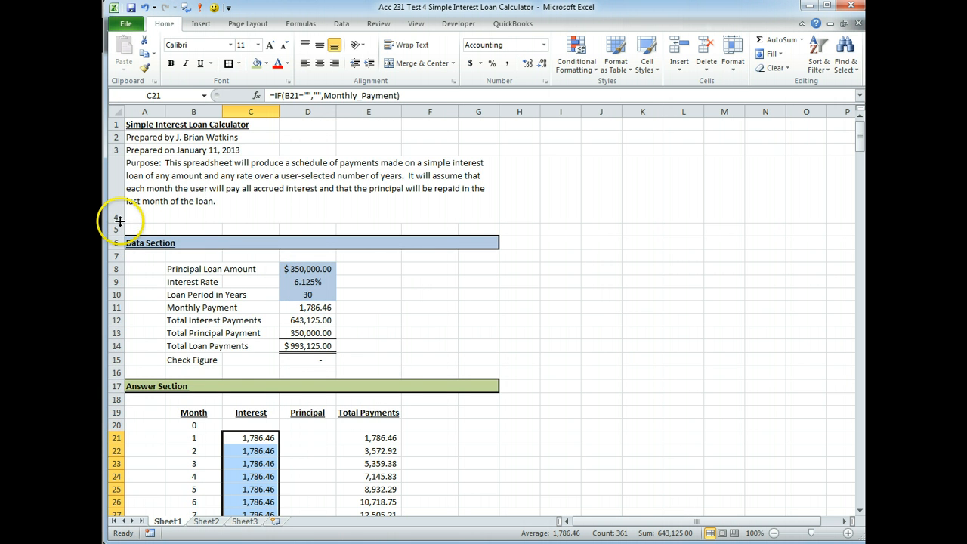
drag(119, 220, 119, 205)
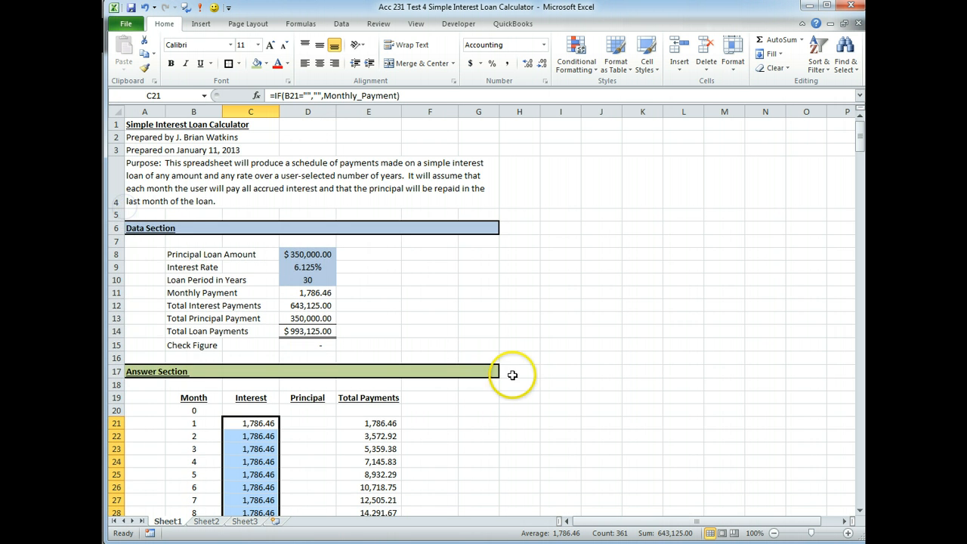
click(495, 448)
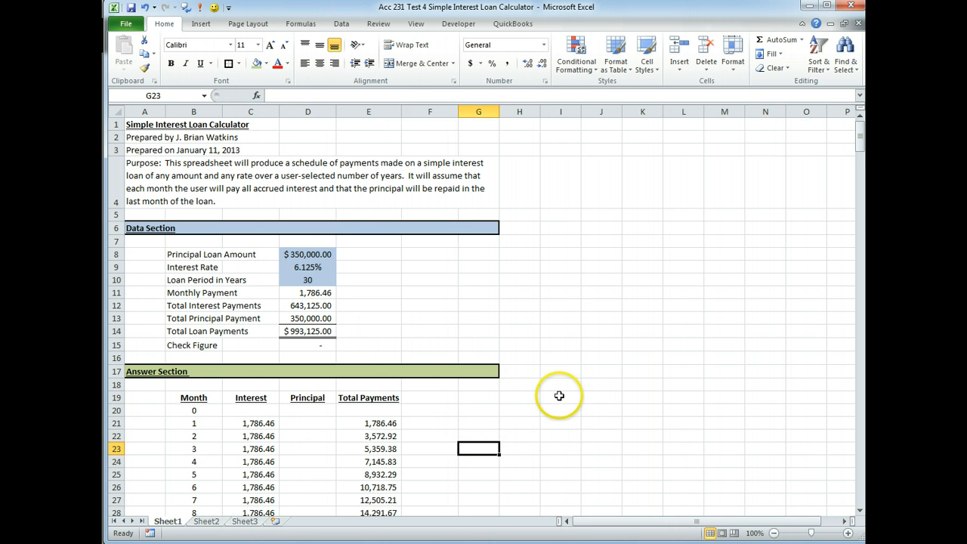
Create a conditional formatting rule on the Check Figure in D15 for cell values not between -.01 and .01
click(312, 345)
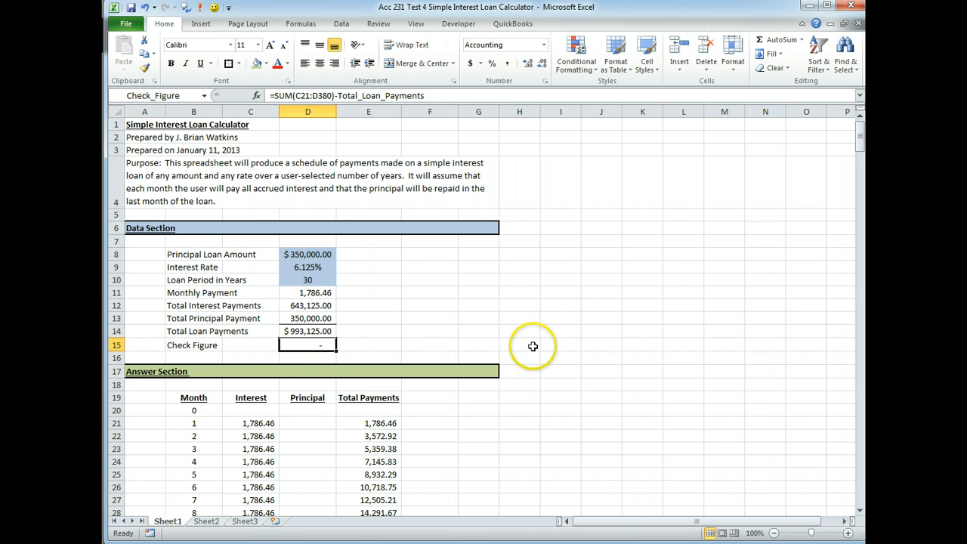
click(585, 70)
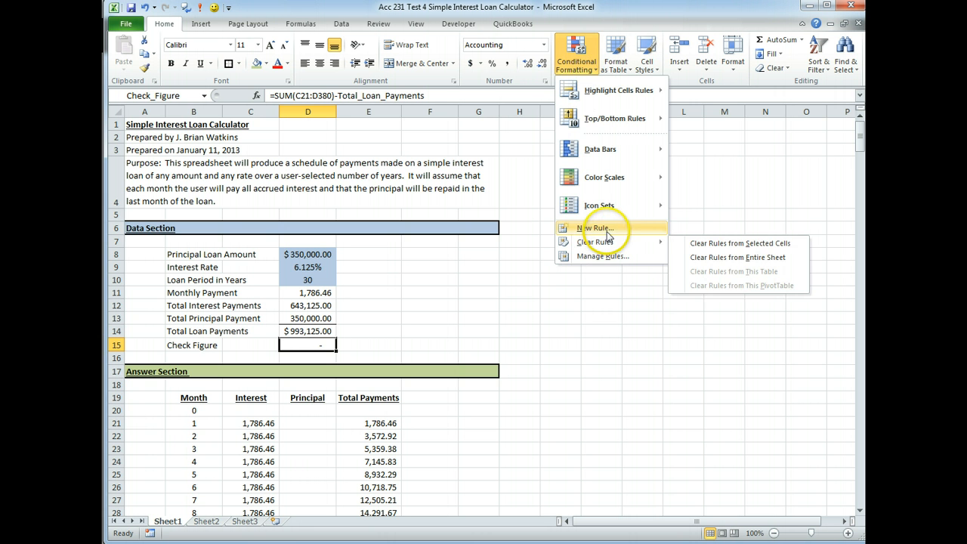
click(606, 228)
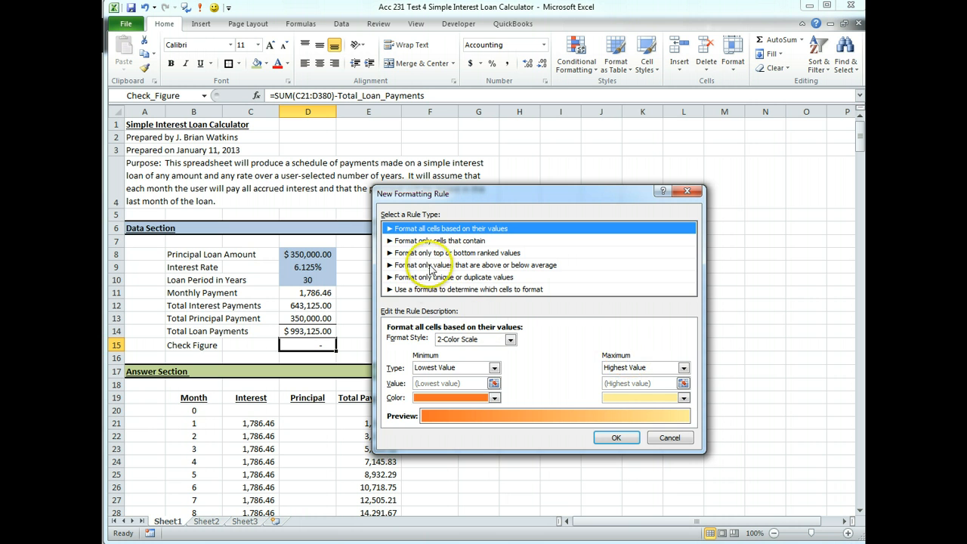
click(434, 289)
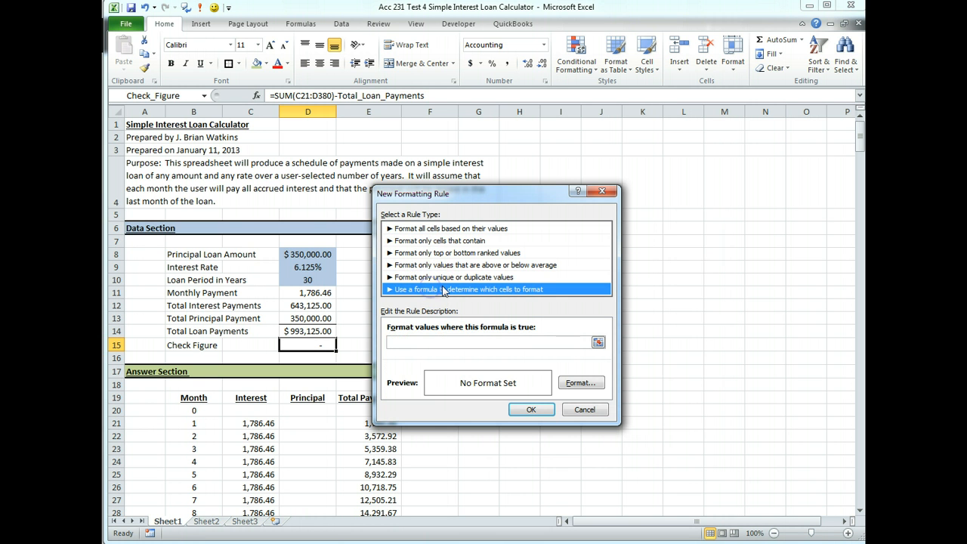
click(450, 277)
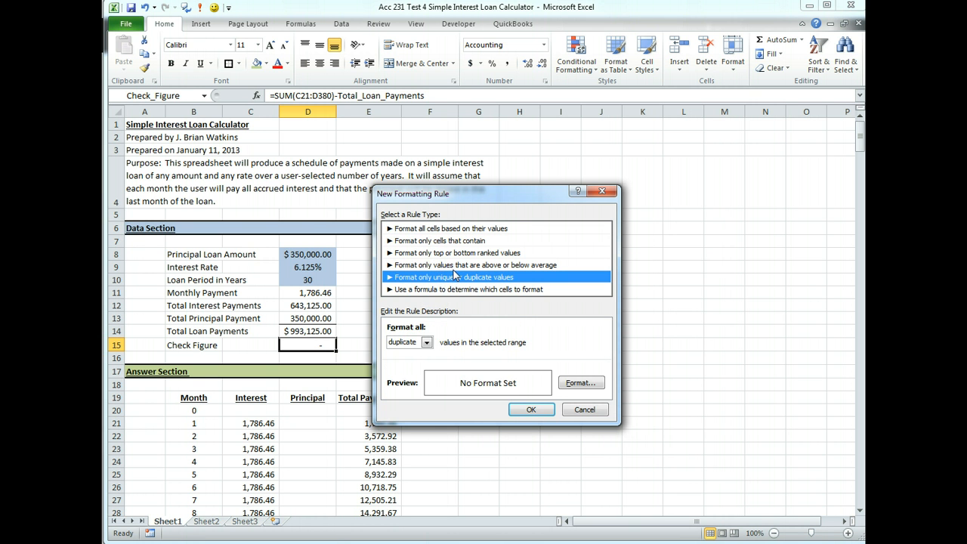
click(455, 240)
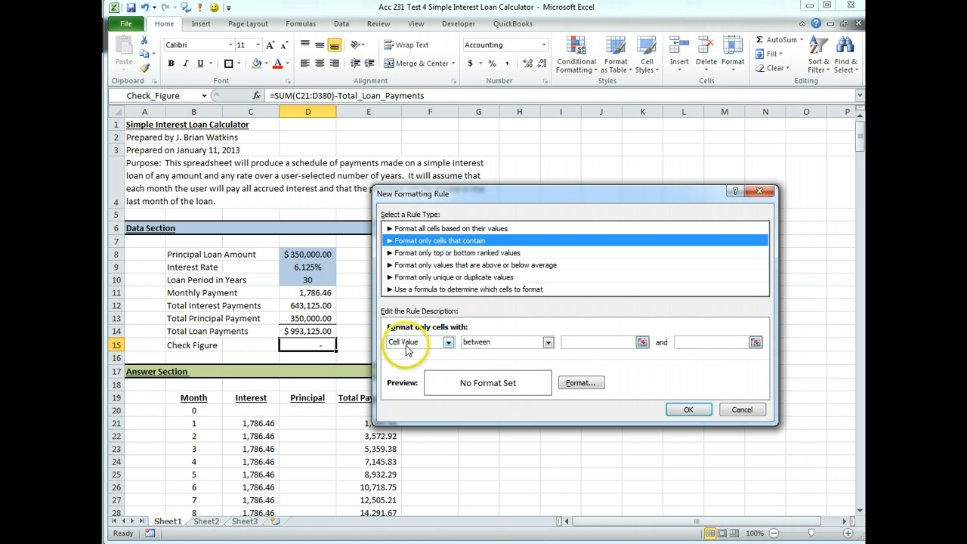
click(547, 344)
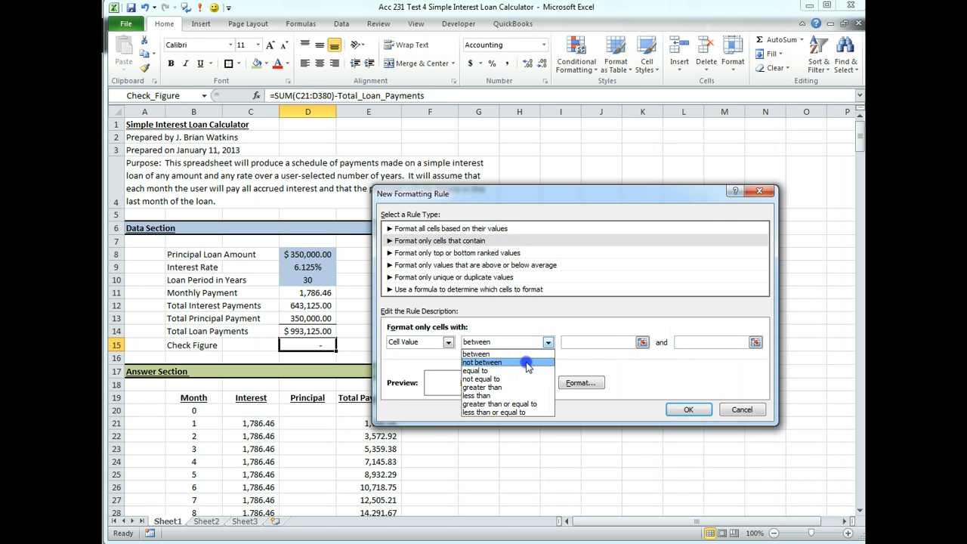
click(527, 364)
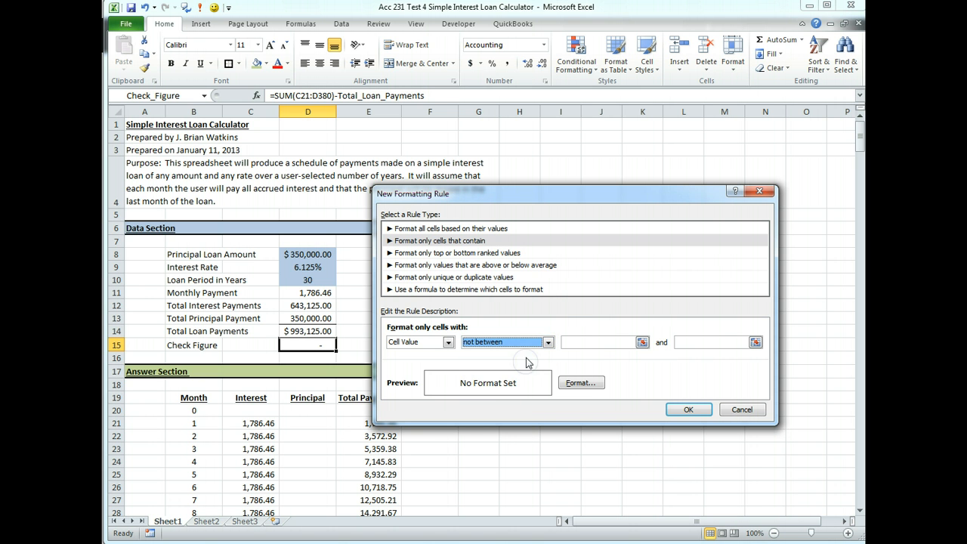
click(605, 343)
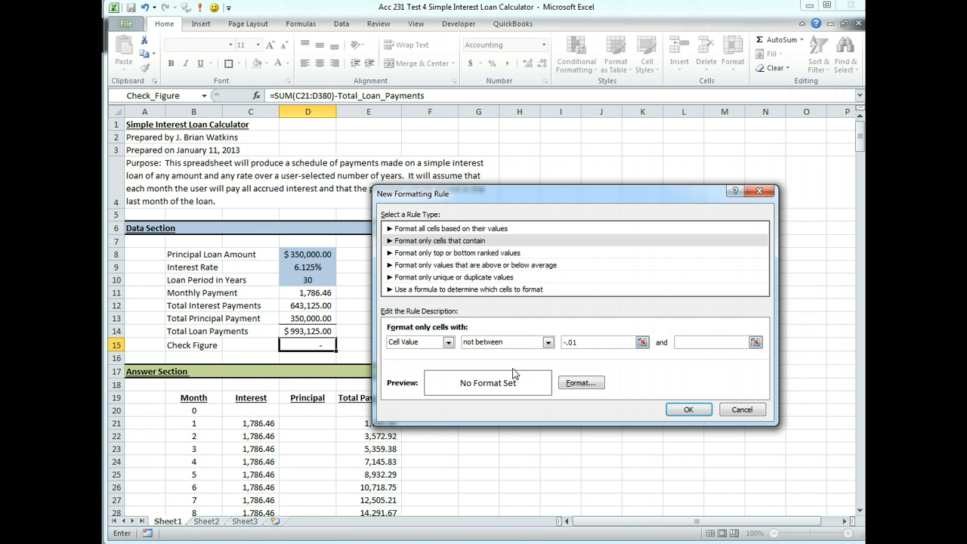
click(712, 346)
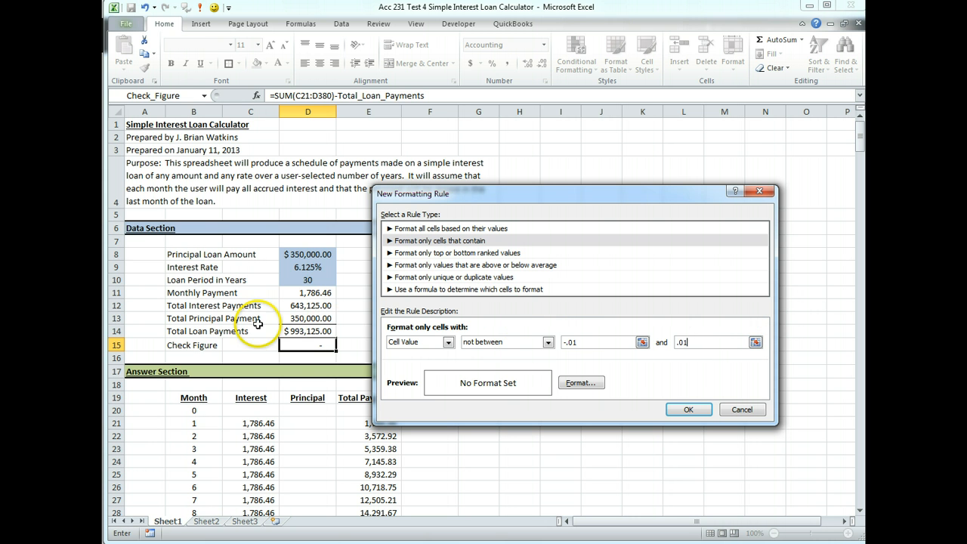
click(589, 342)
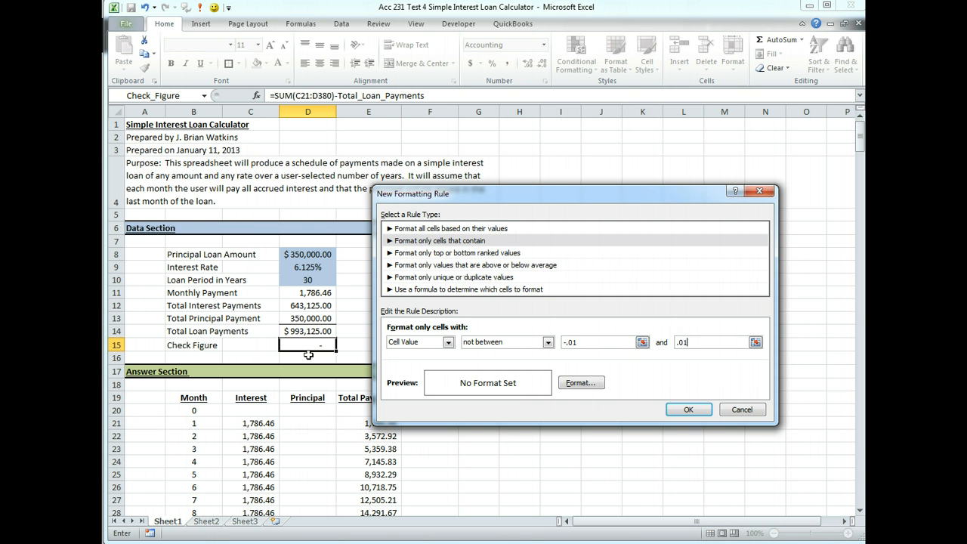
Give the Check Figure rule a yellow font and a red fill, and apply the rule
click(577, 383)
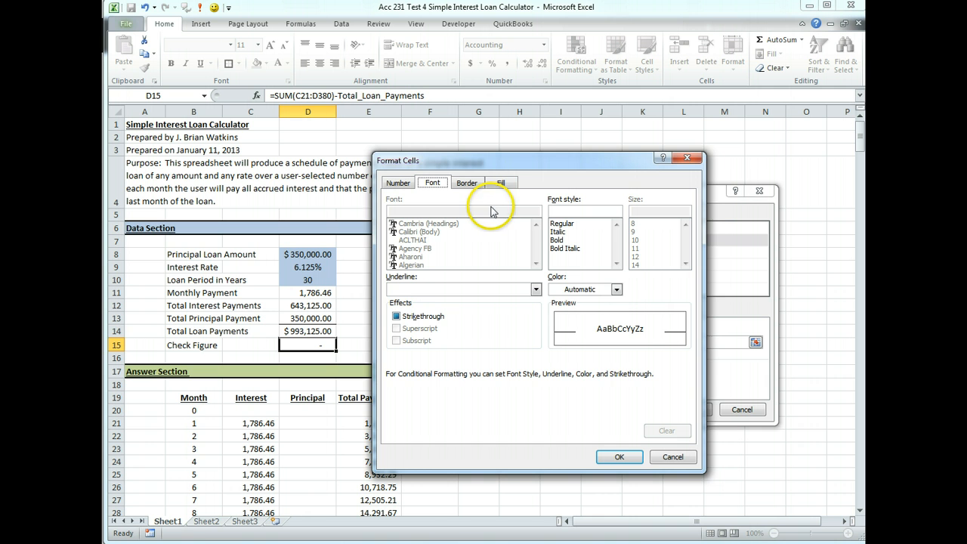
click(617, 290)
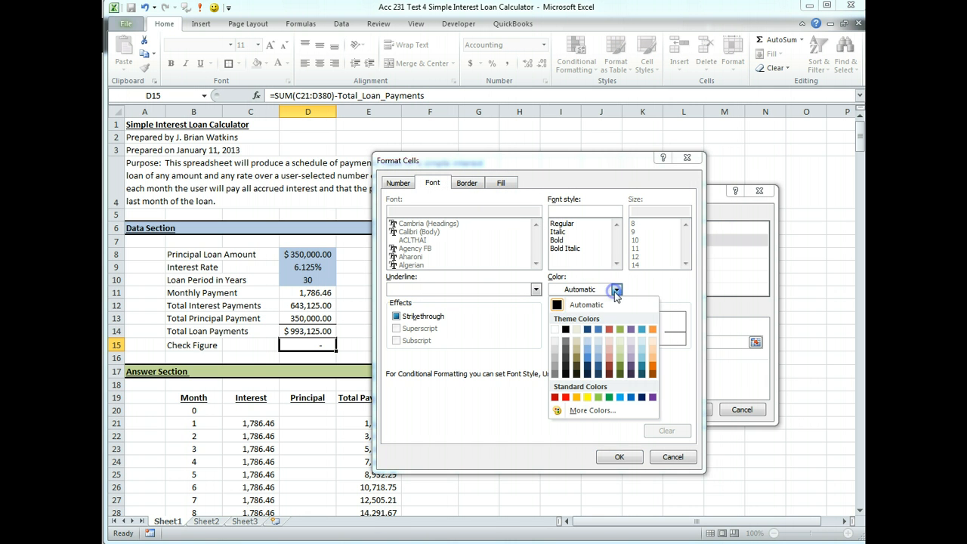
click(587, 398)
click(502, 184)
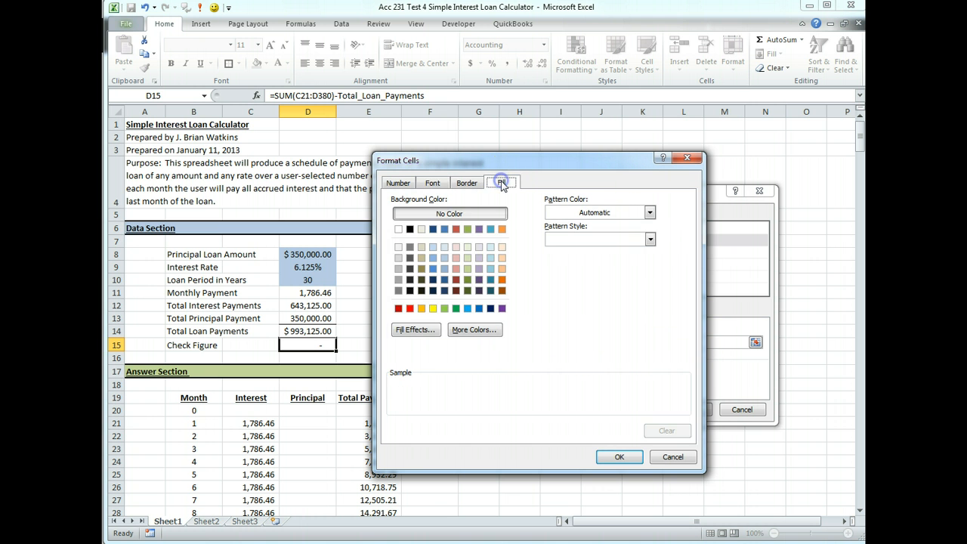
click(409, 308)
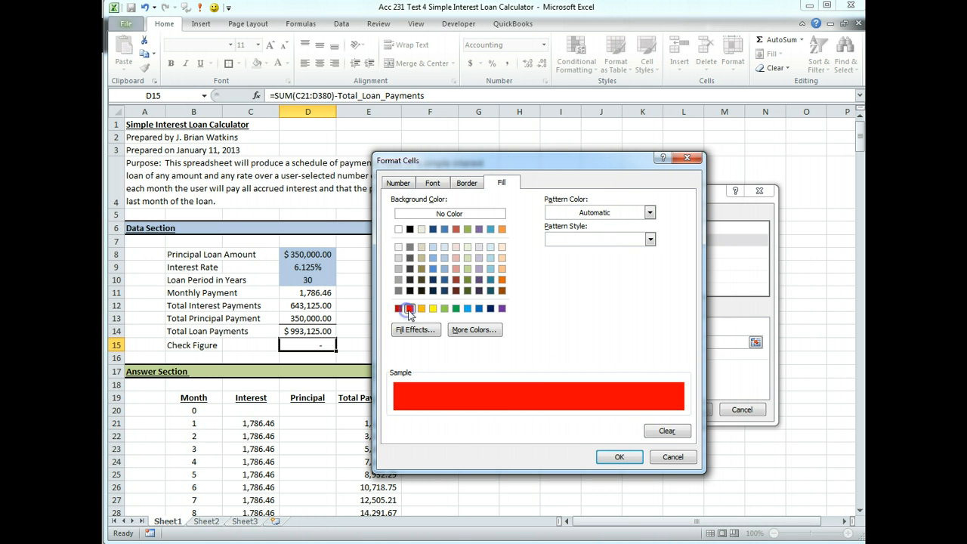
click(617, 457)
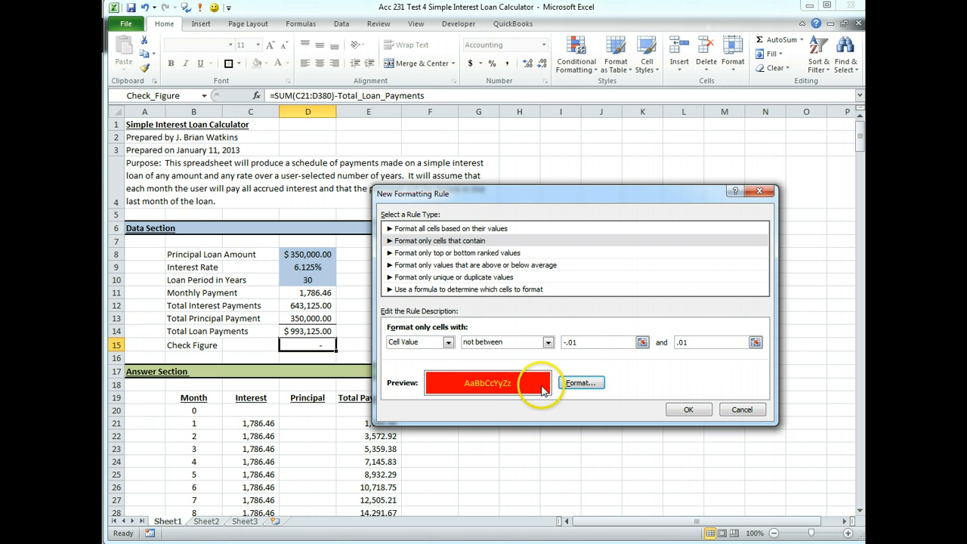
click(690, 409)
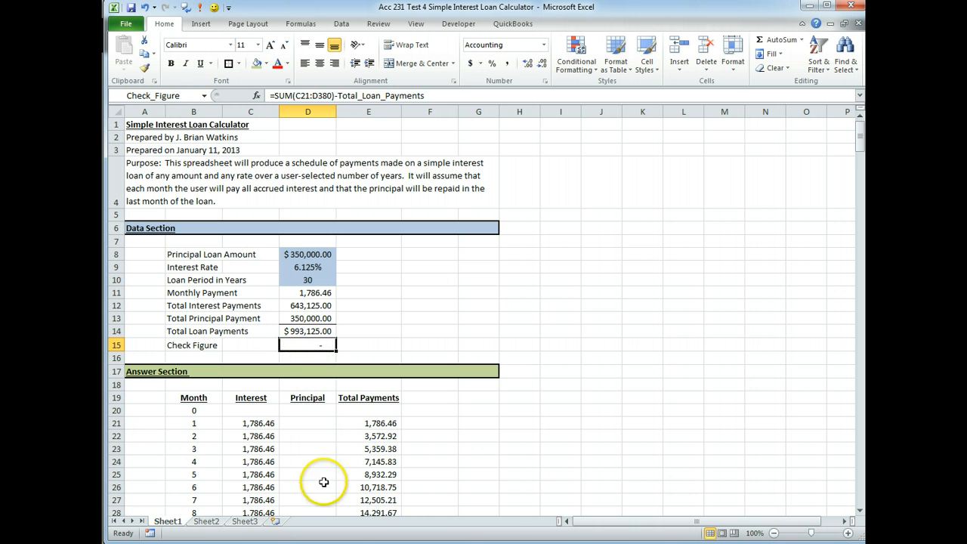
Test the Check Figure rule with .0001 as month 2 Principal in D22, and restore the column by filling the D21 formula down
click(320, 437)
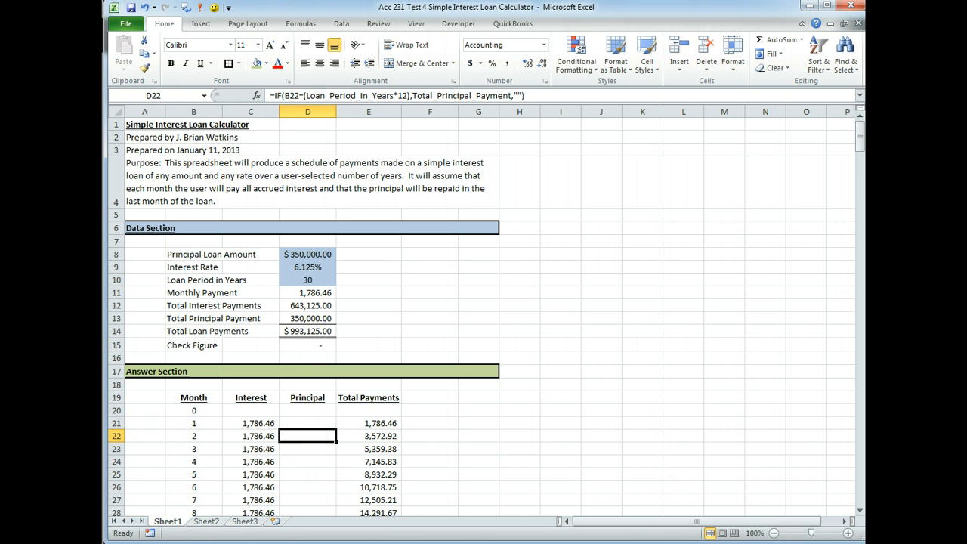
text(.0001)
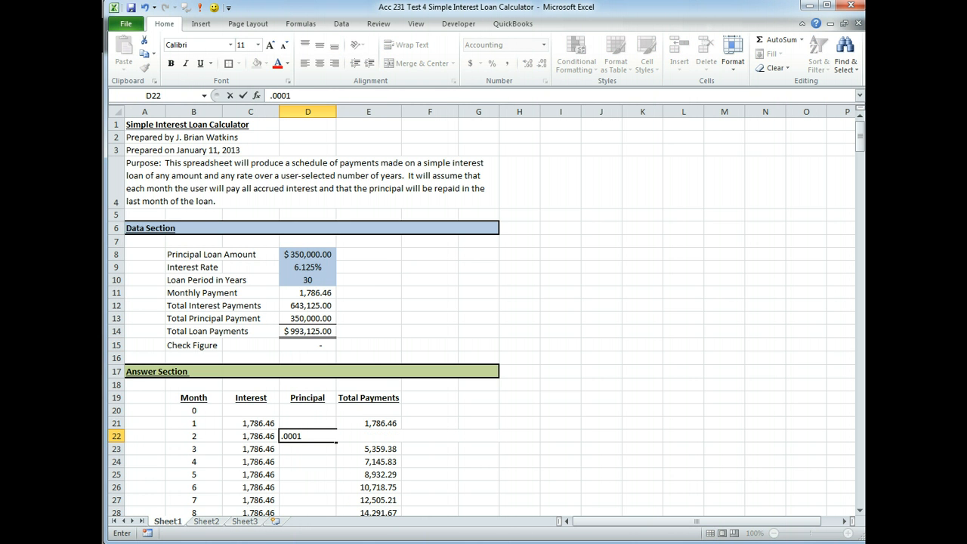
key(Return)
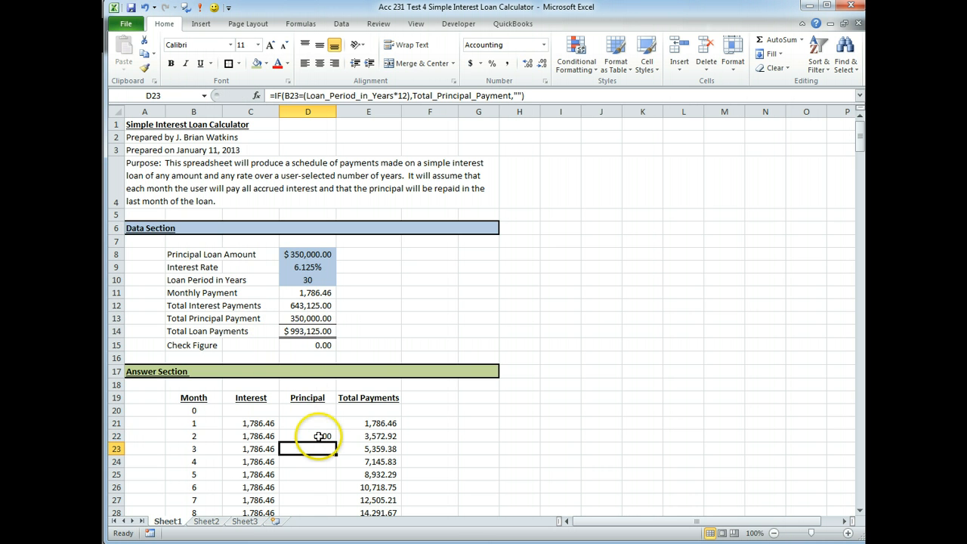
click(319, 437)
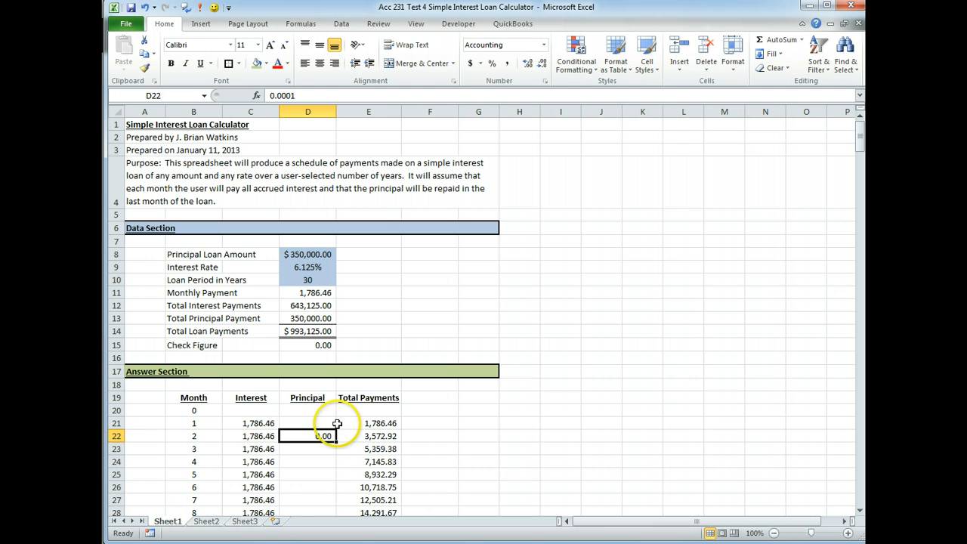
click(301, 423)
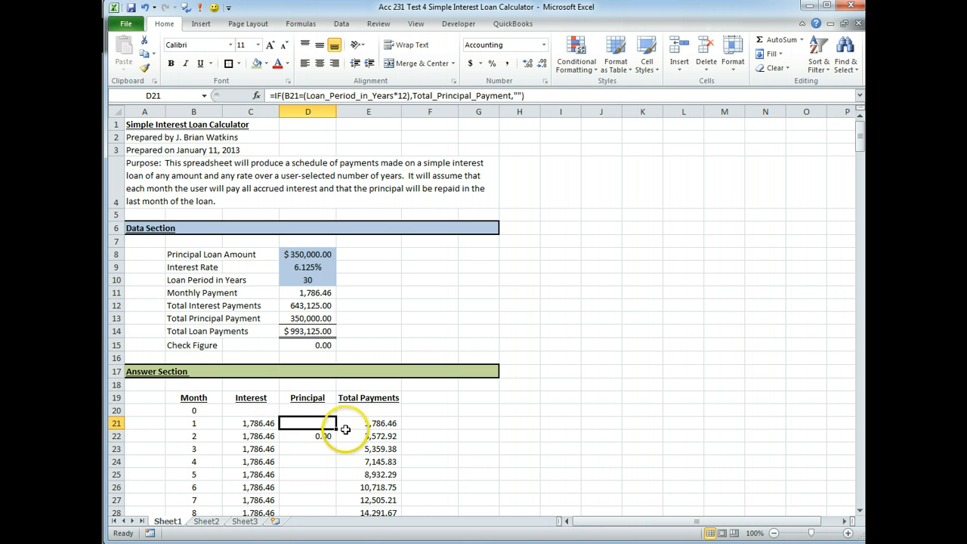
double_click(337, 429)
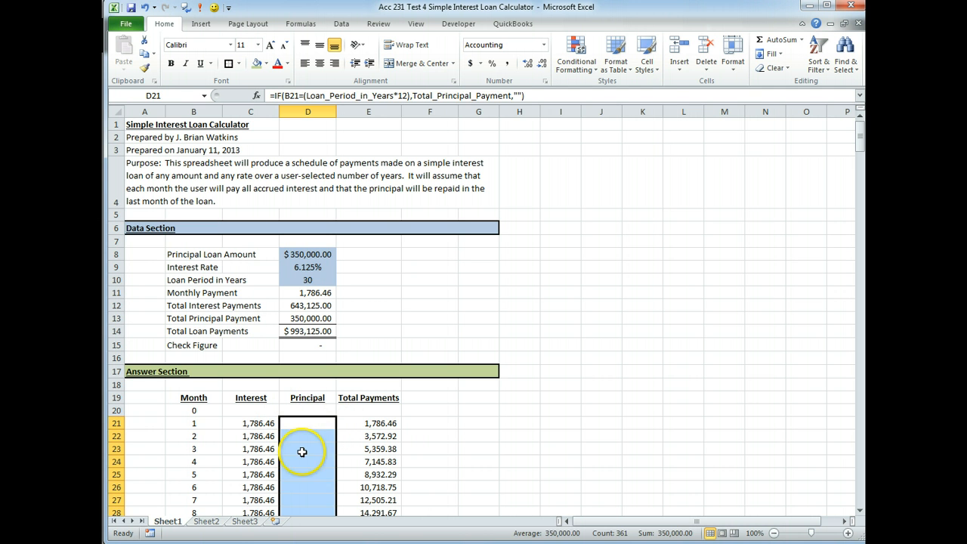
Test the Check Figure rule with 1000 as month 3 Principal in D23, and restore the column by filling the D22 formula down
click(306, 448)
text(1000)
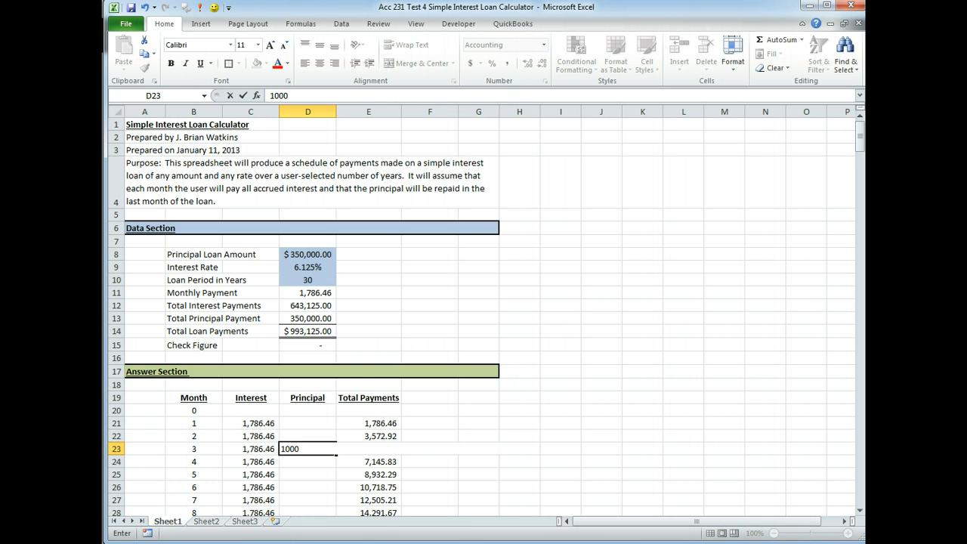
key(Return)
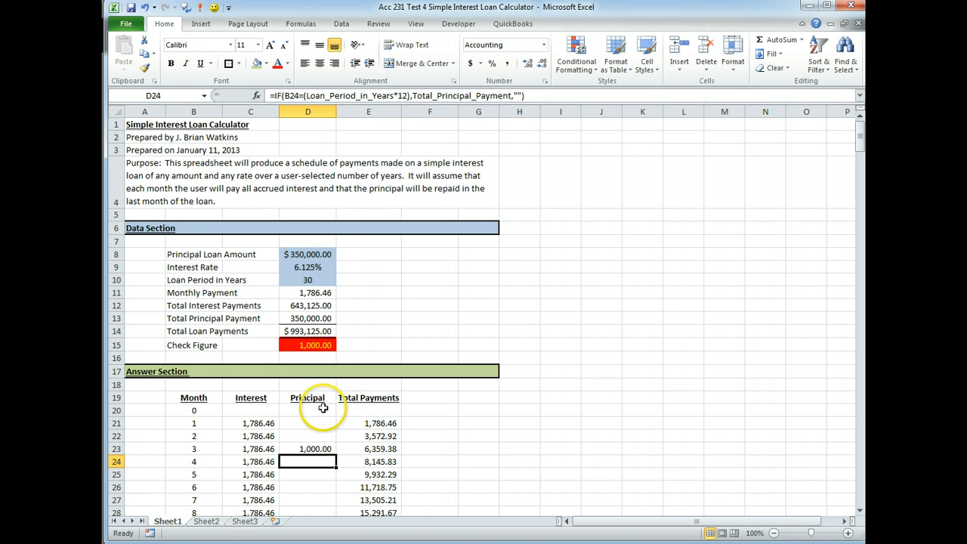
click(328, 345)
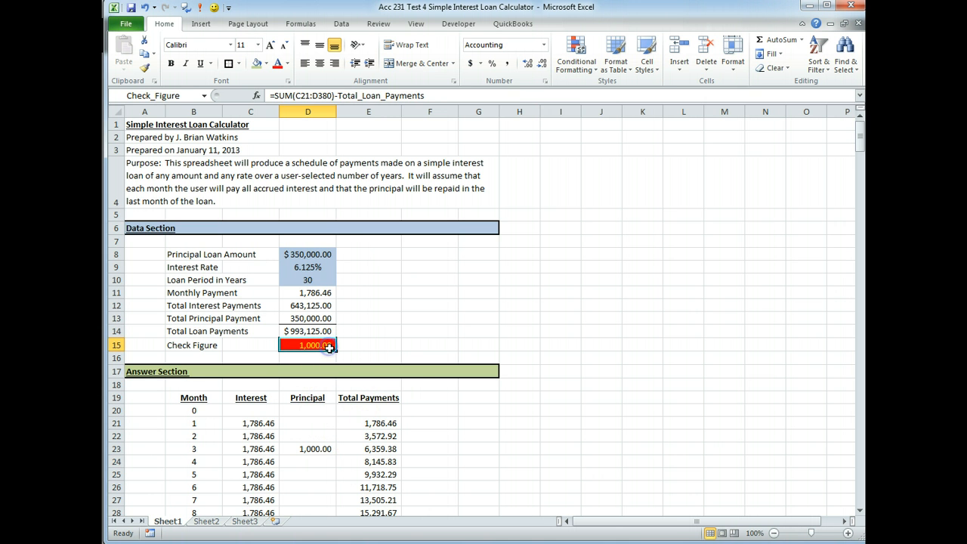
click(322, 448)
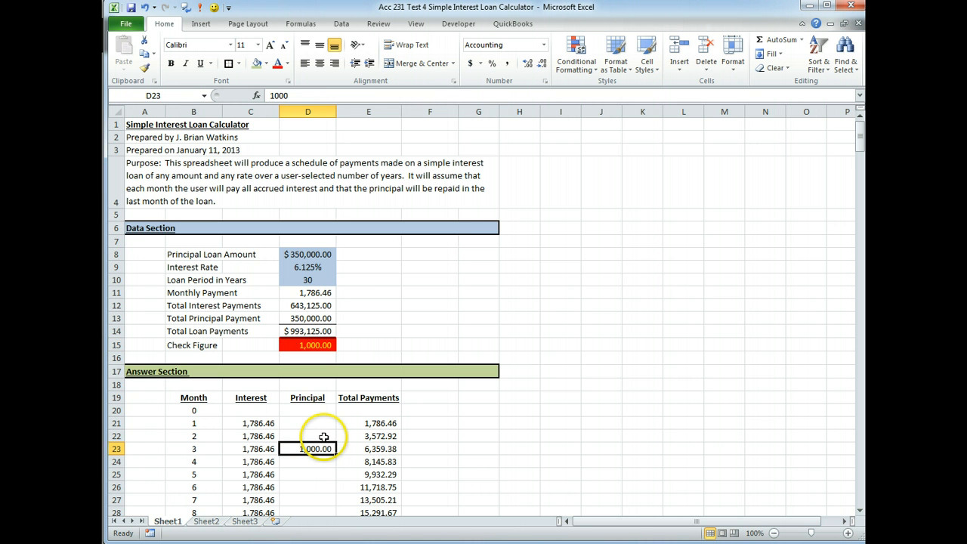
click(325, 438)
double_click(336, 441)
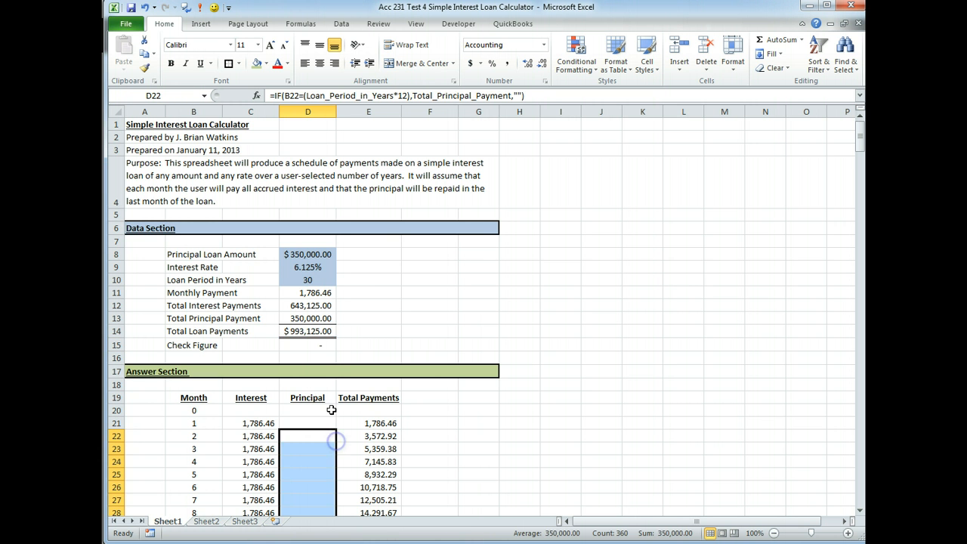
Edit the Check Figure's conditional formatting rule in D15 to use a bold font, and apply the change
click(321, 343)
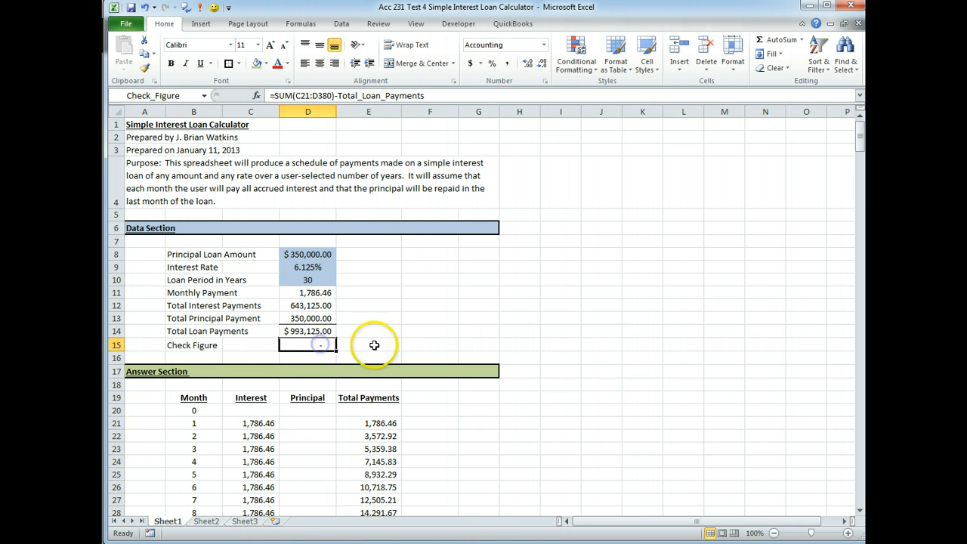
click(576, 57)
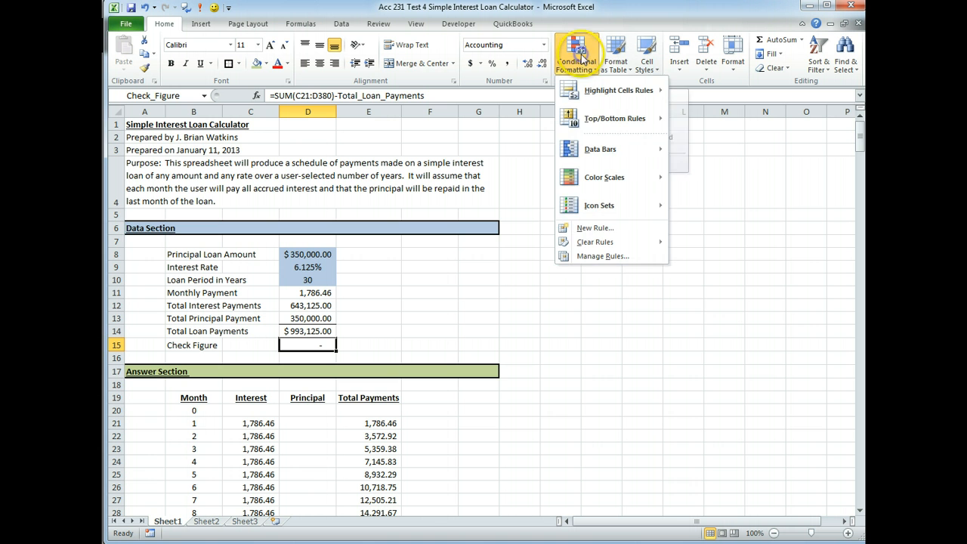
click(596, 257)
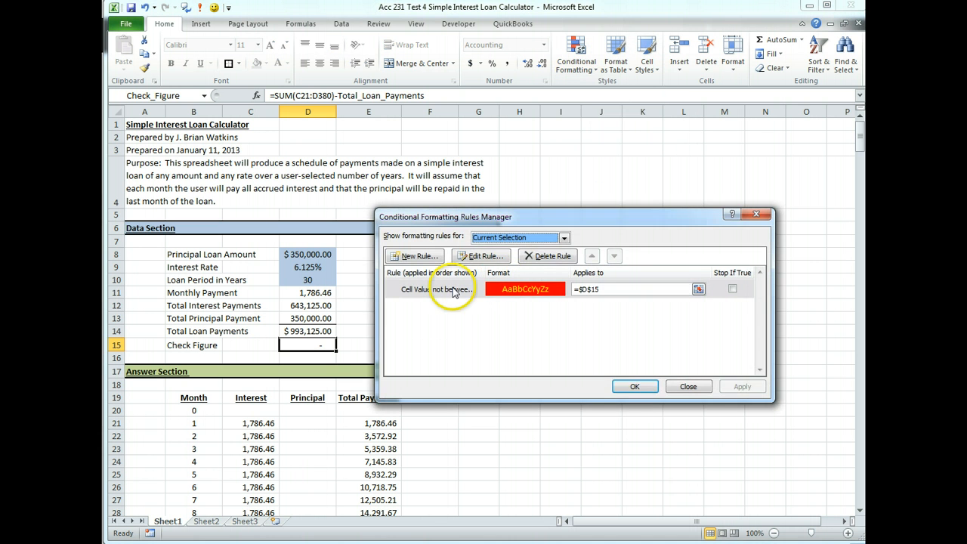
click(497, 259)
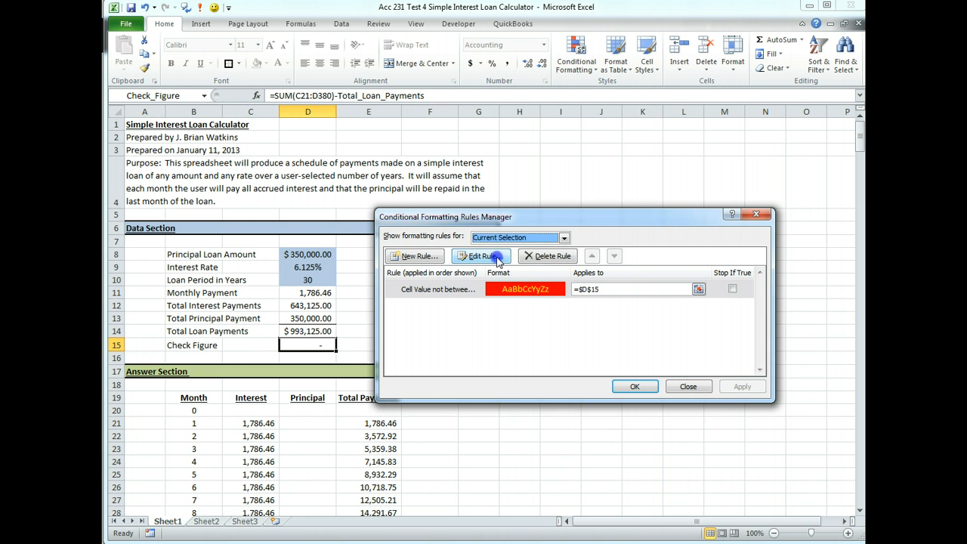
click(579, 383)
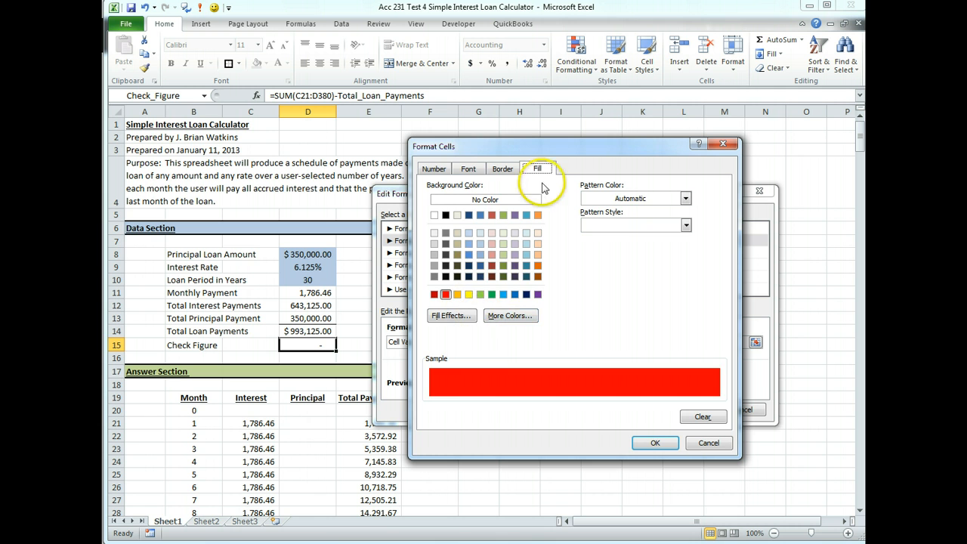
click(467, 169)
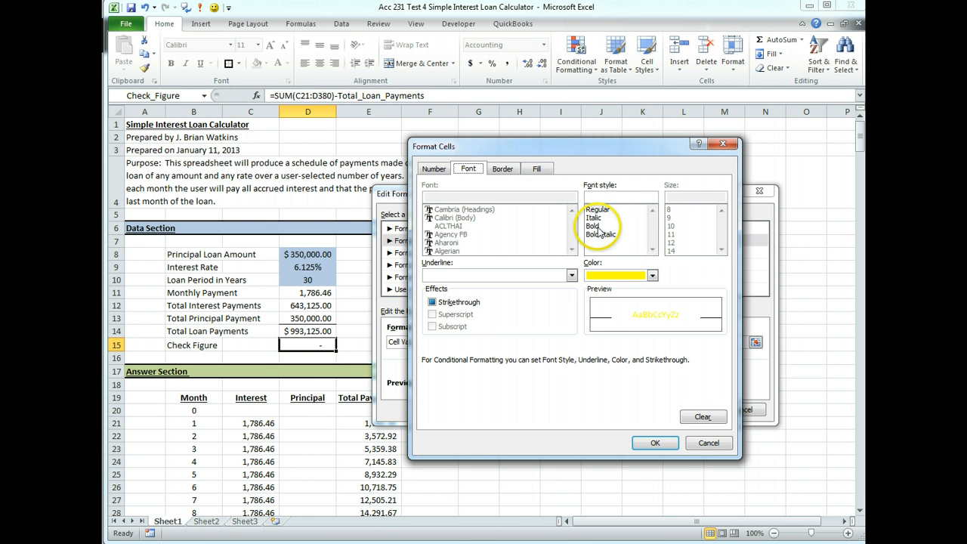
click(598, 227)
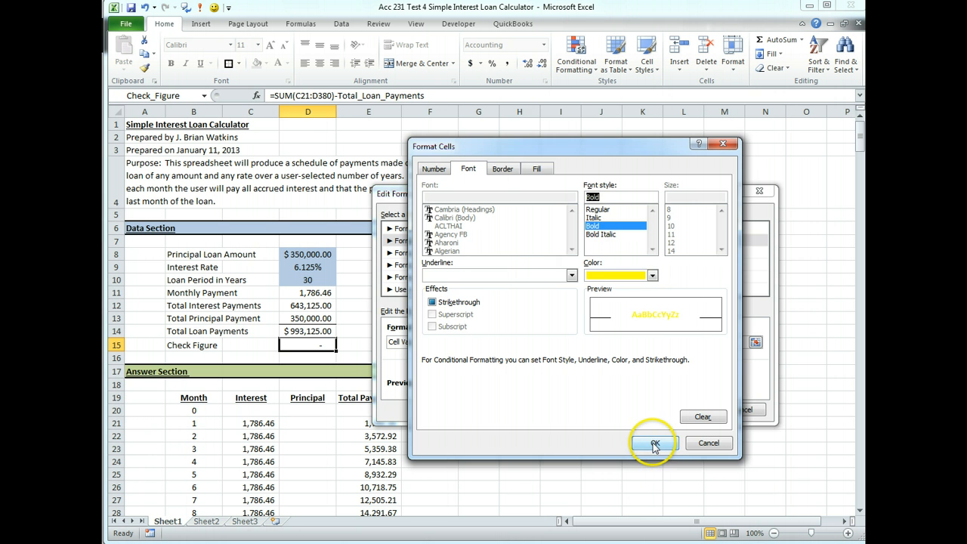
click(654, 444)
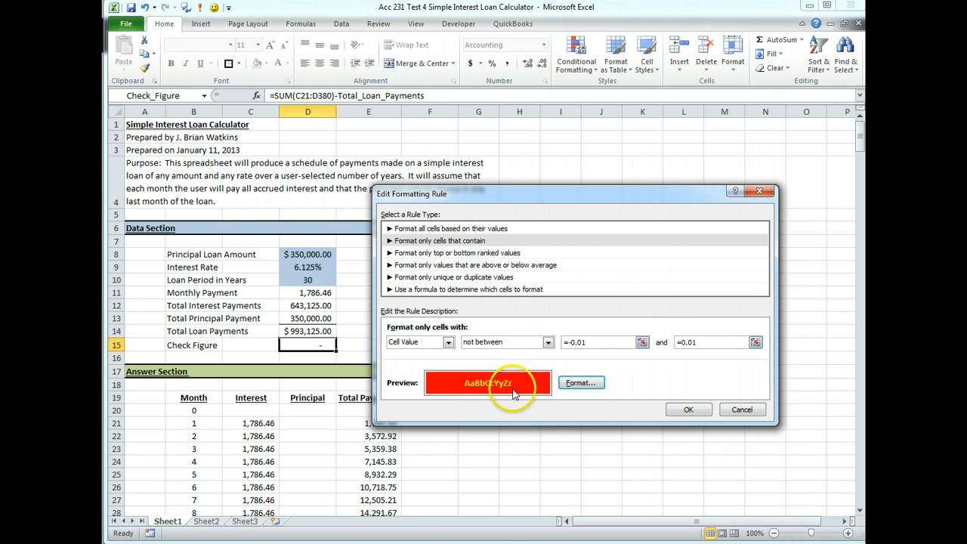
click(688, 410)
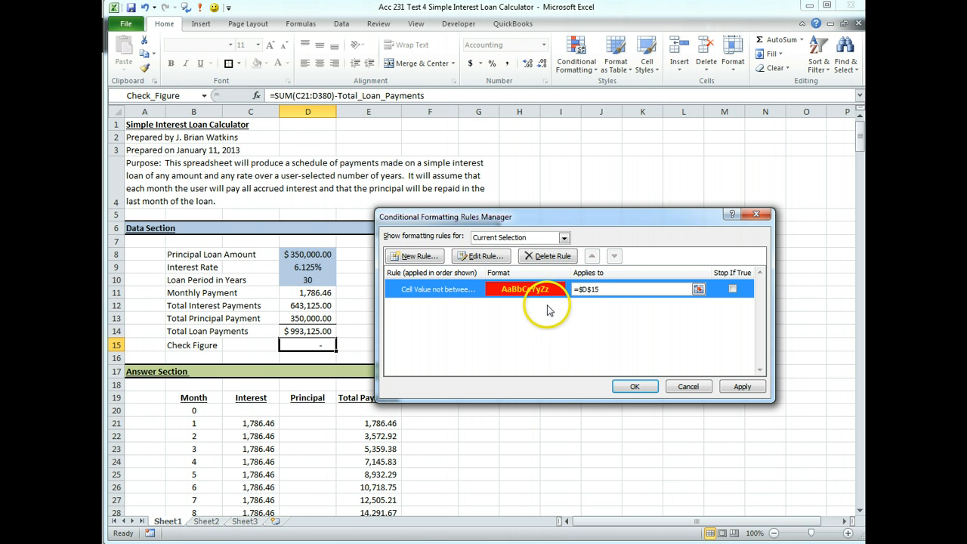
click(650, 387)
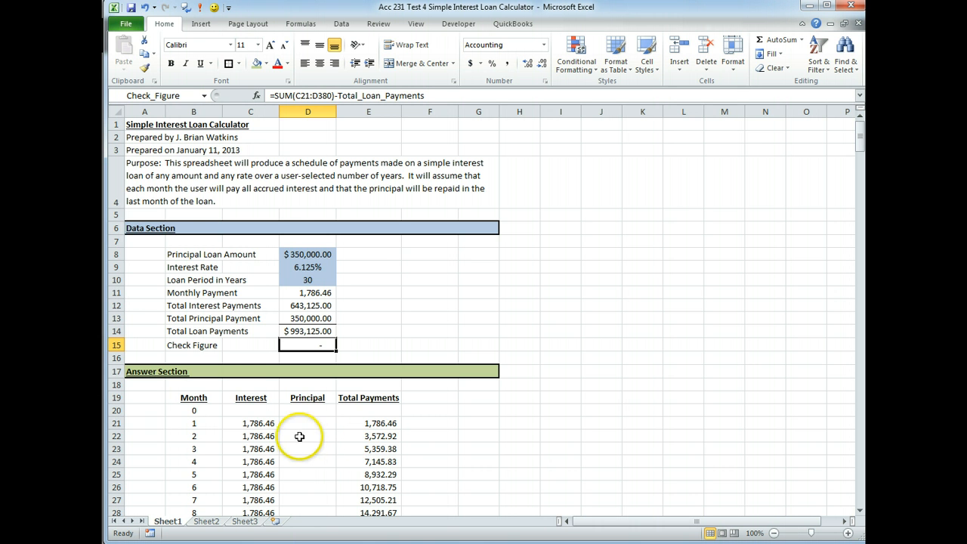
Test the Check Figure rule with 500 as month 3 Interest in C23, and restore the column by filling the C22 formula down
click(243, 452)
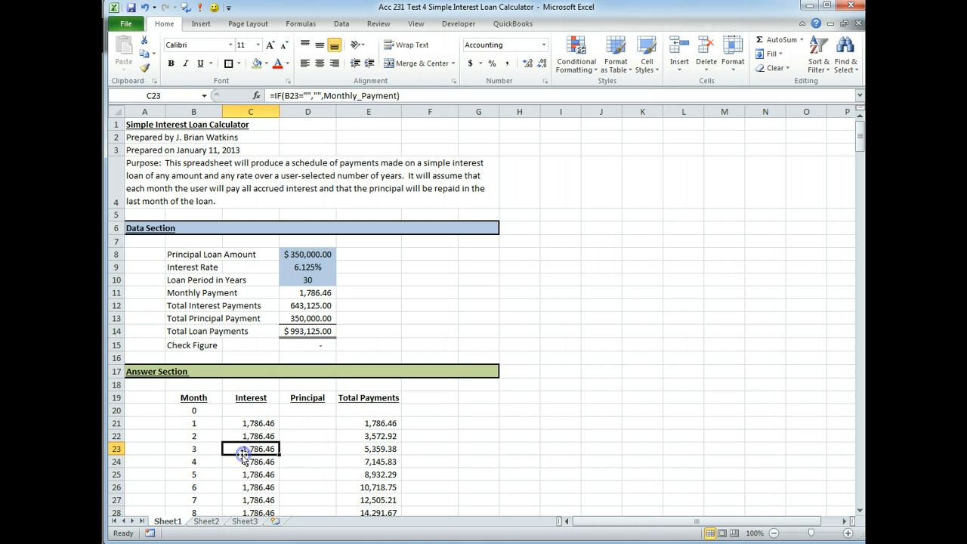
text(500)
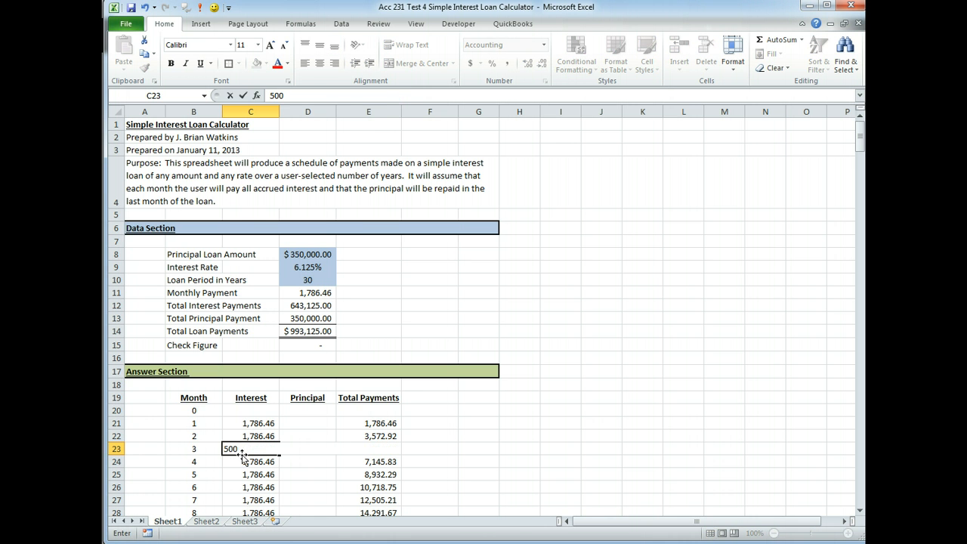
key(Return)
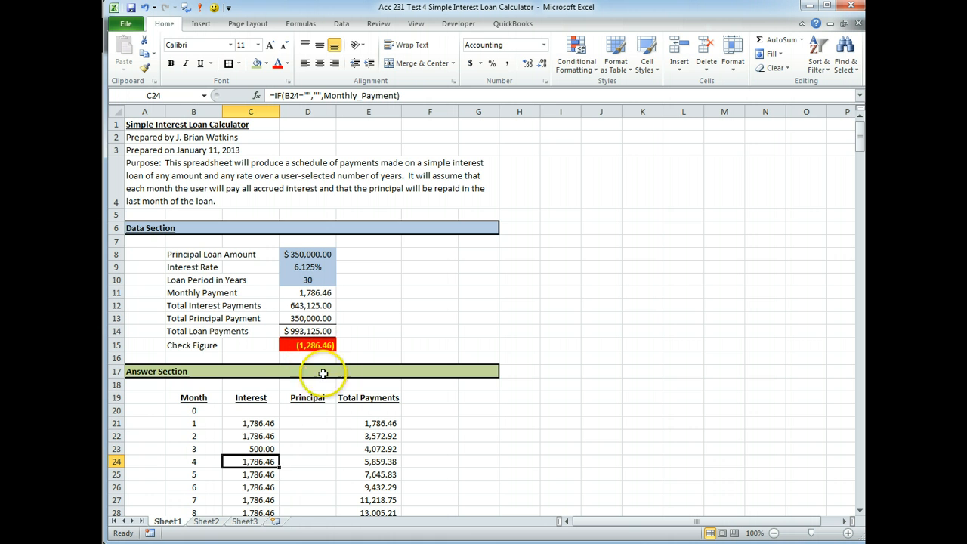
click(274, 437)
double_click(280, 441)
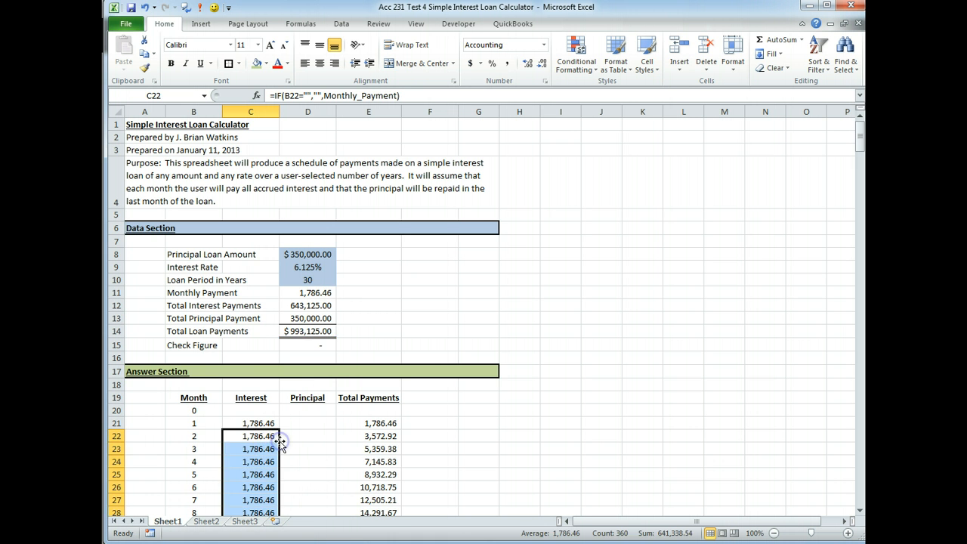
Test the Check Figure rule with 500 as month 2 Principal in D22, and restore the column by filling the D21 formula down
click(309, 438)
text(50)
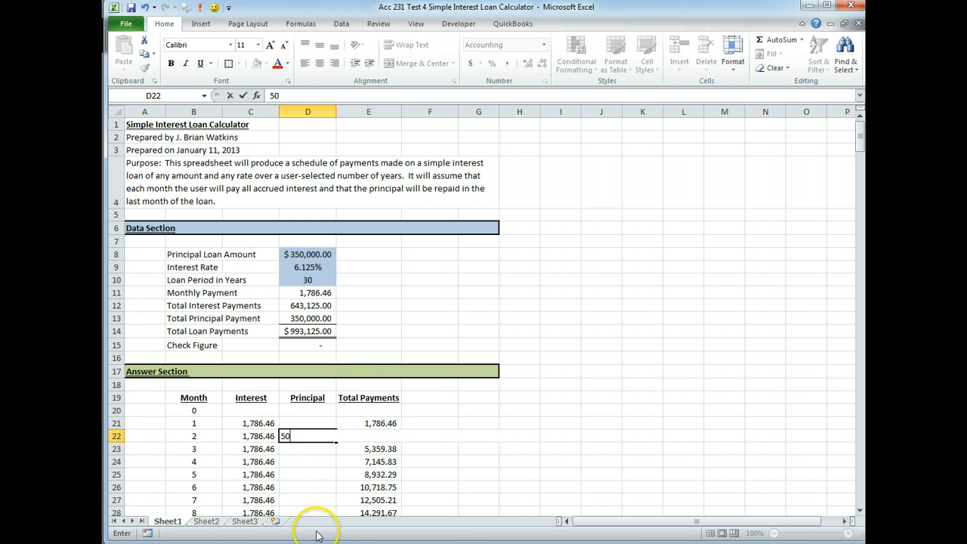
text(0)
key(Return)
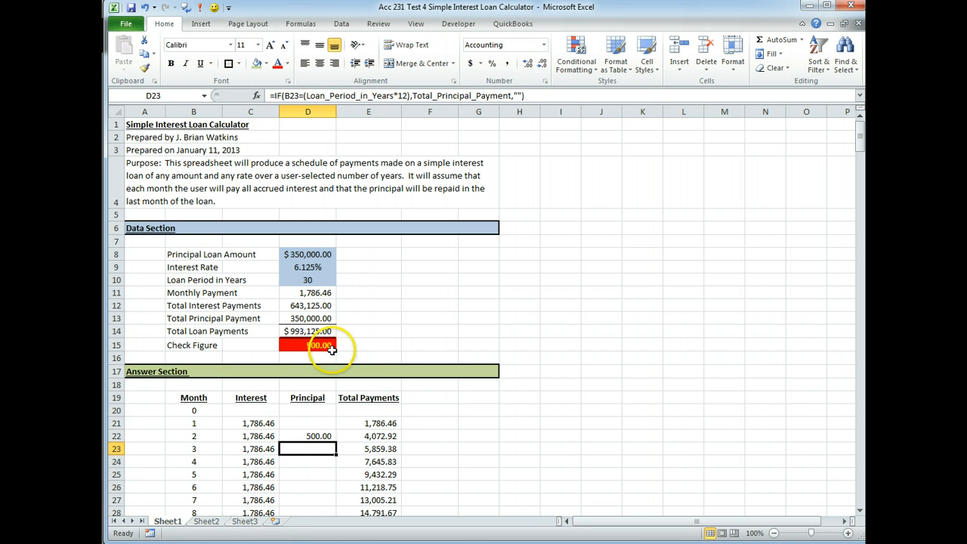
click(314, 435)
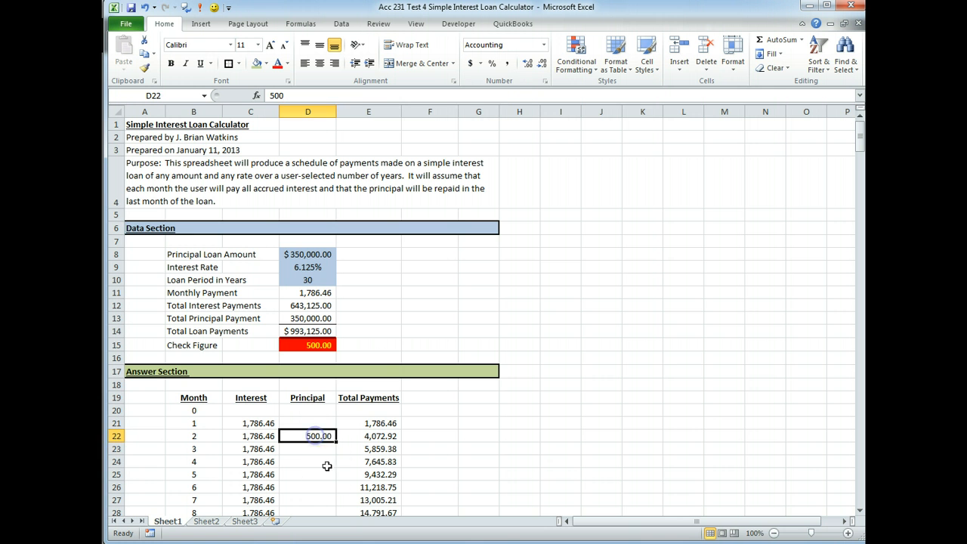
click(322, 423)
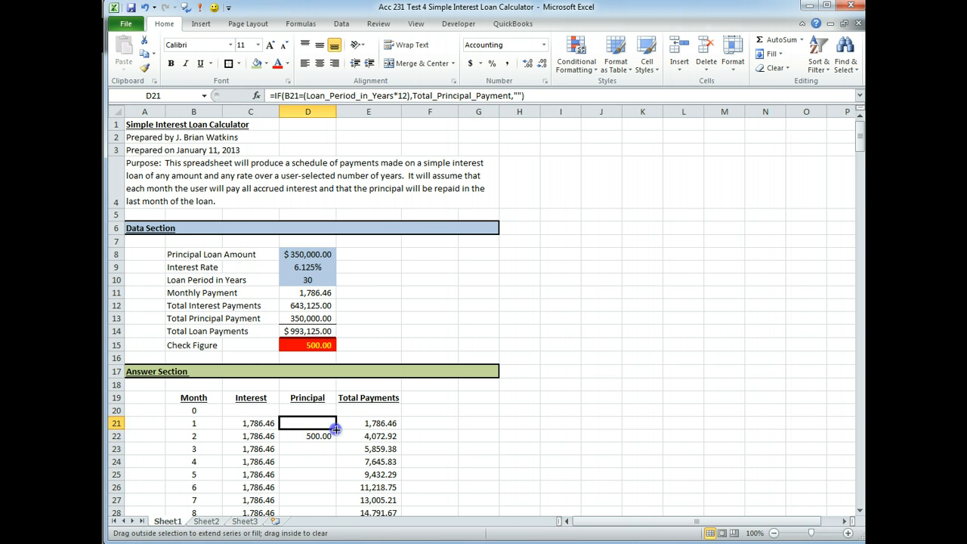
double_click(335, 429)
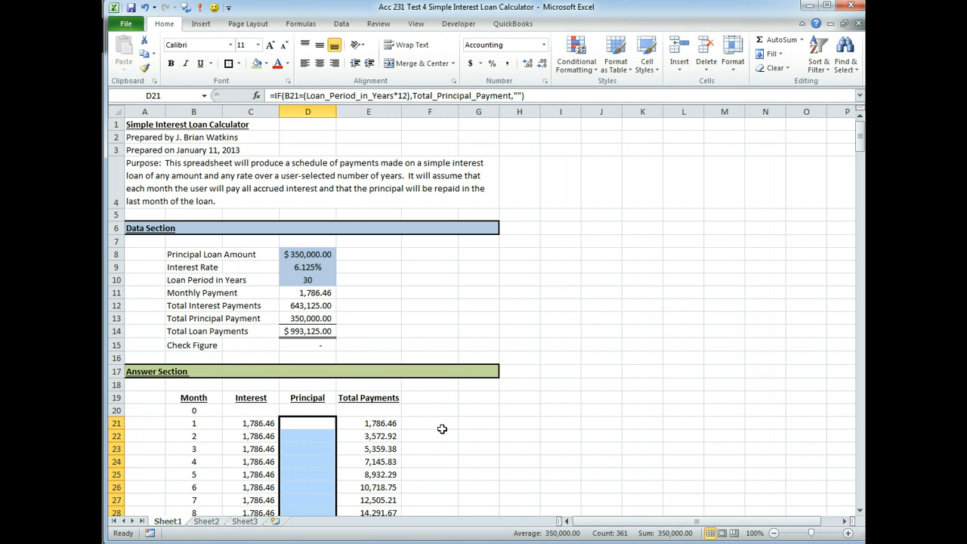
click(519, 280)
click(609, 285)
click(611, 345)
click(469, 302)
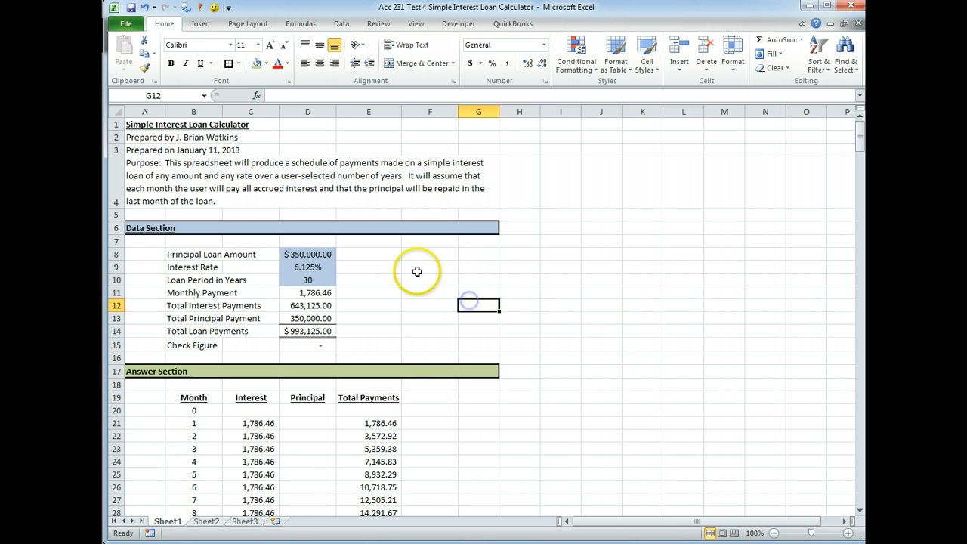
click(388, 278)
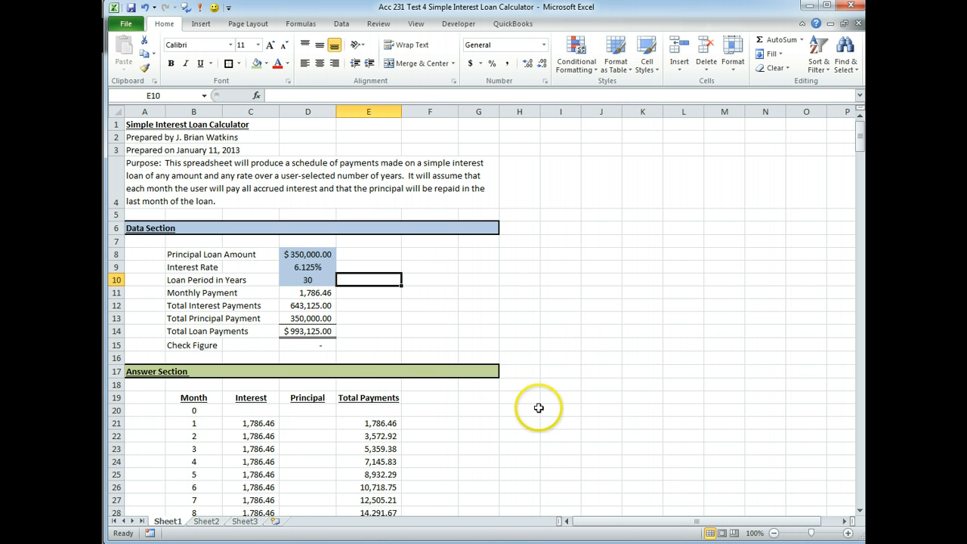
Add a comment to Check Figure cell D15 saying it shows yellow font on a red background if calculated loan payments differ from the schedule's loan payment
click(314, 345)
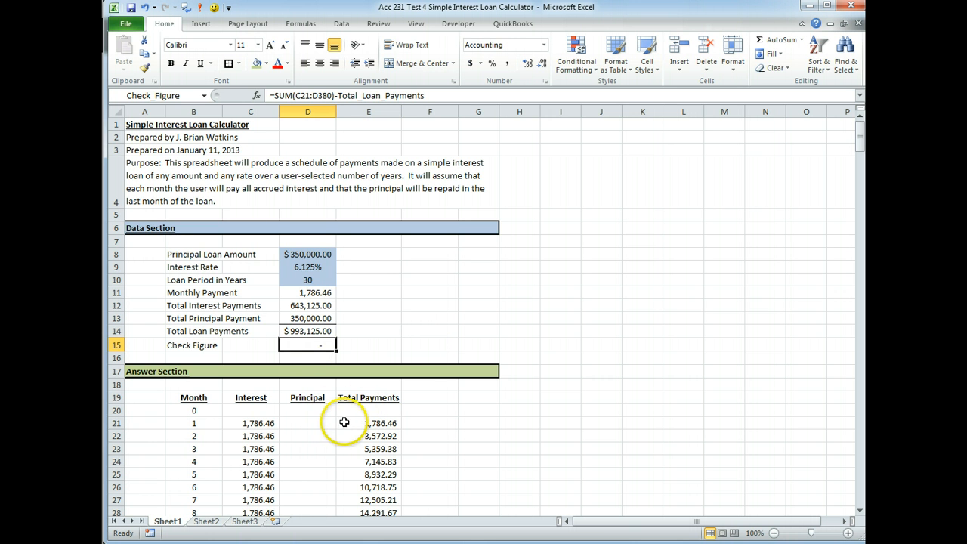
right_click(307, 346)
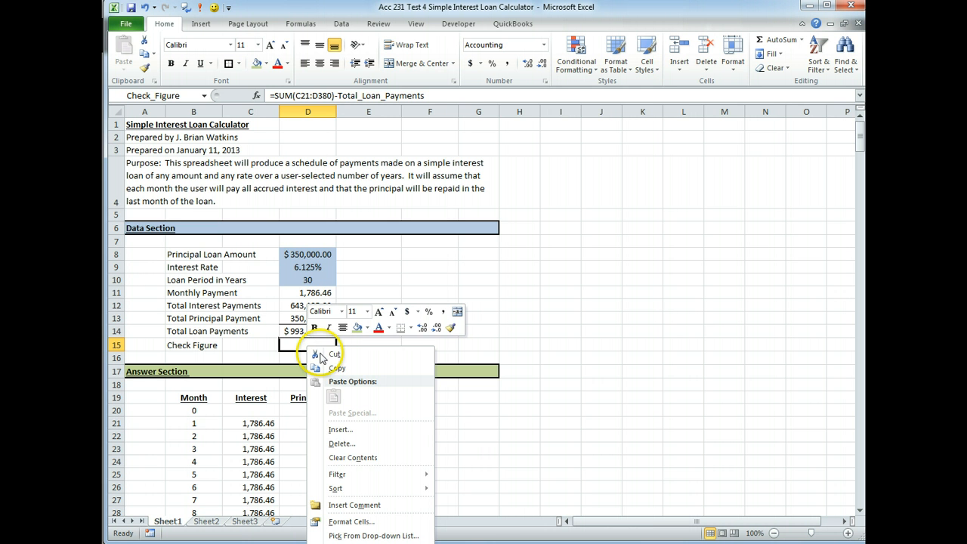
click(350, 506)
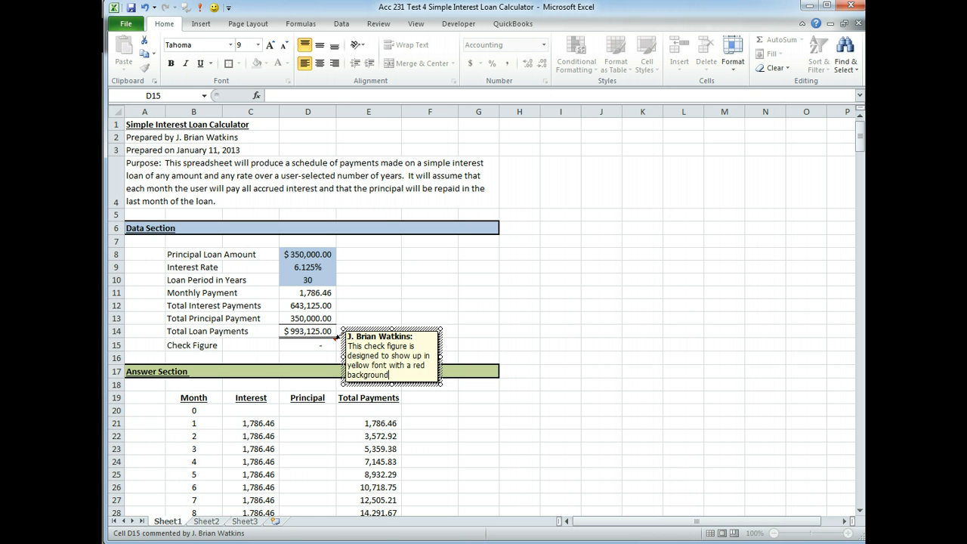
text(vent that there is a discrp)
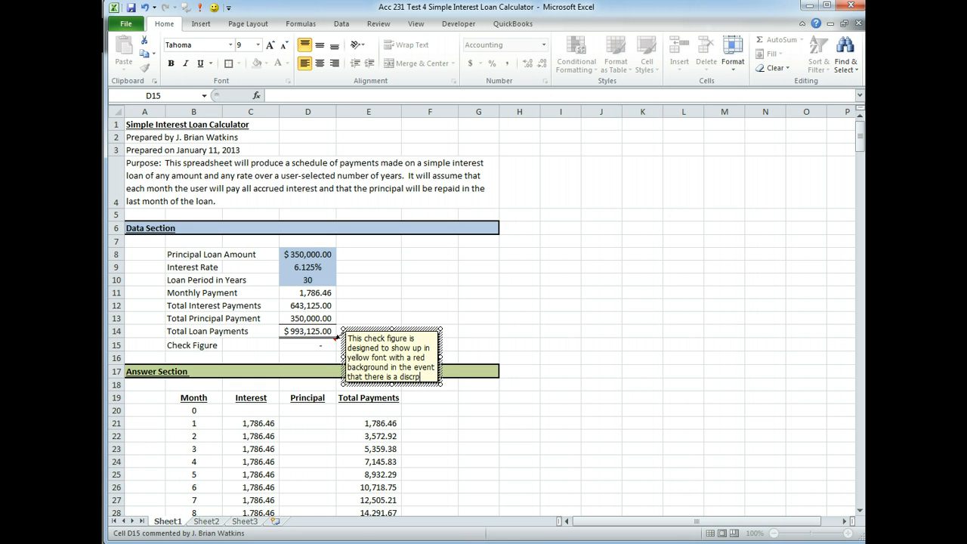
text(ncy betwee)
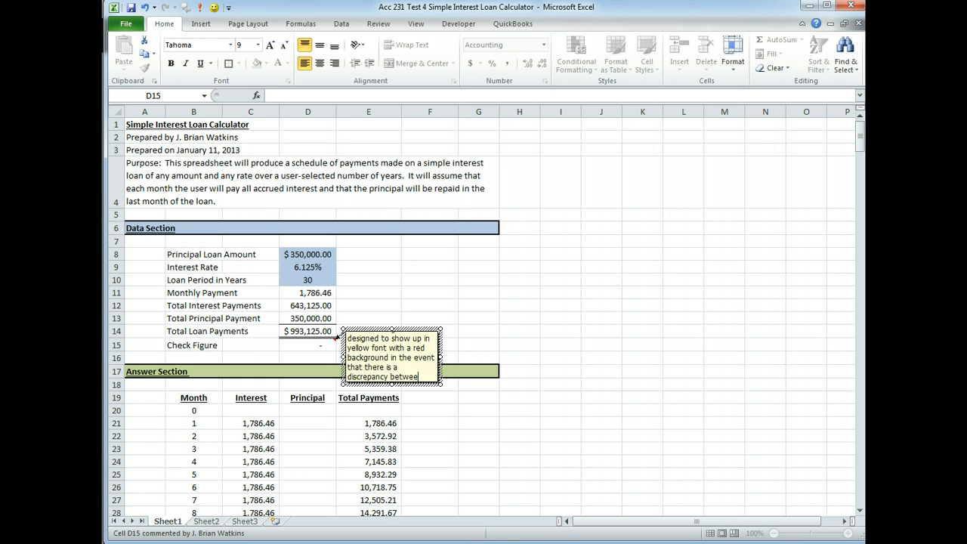
text(n the)
text(lculated loan payments and the loan paym ca)
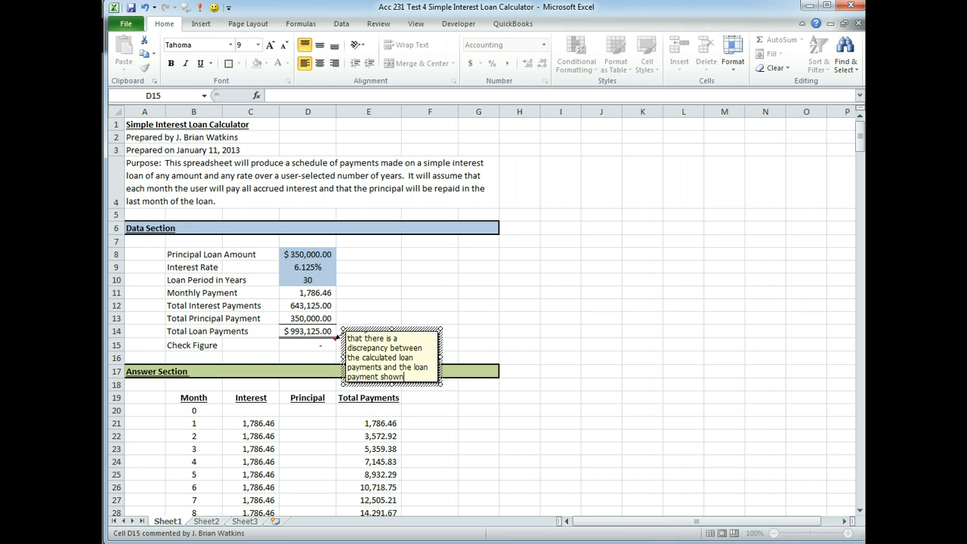
text(ent shown in the schedule)
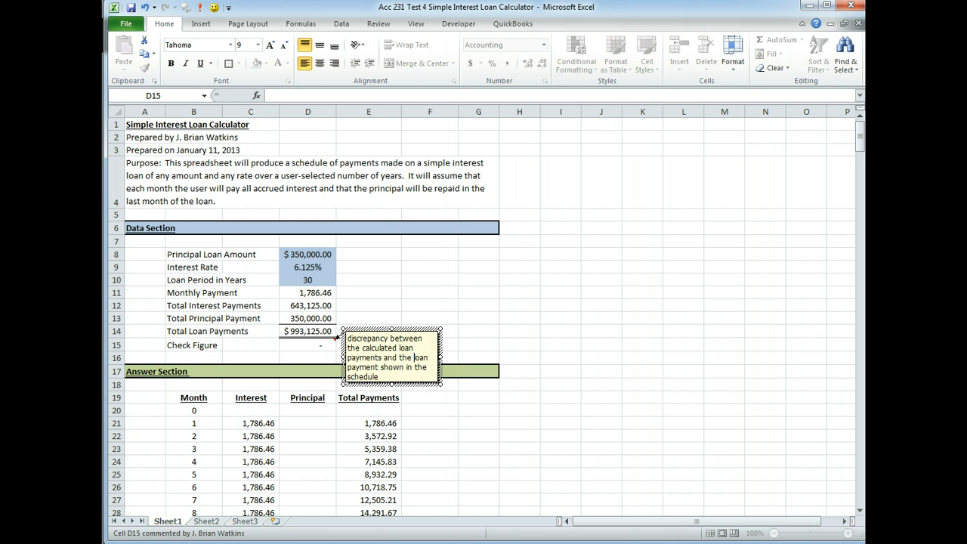
Revise the comment's ending to read "the actual loan payments shown in the schedule", followed by a line break
text(actual )
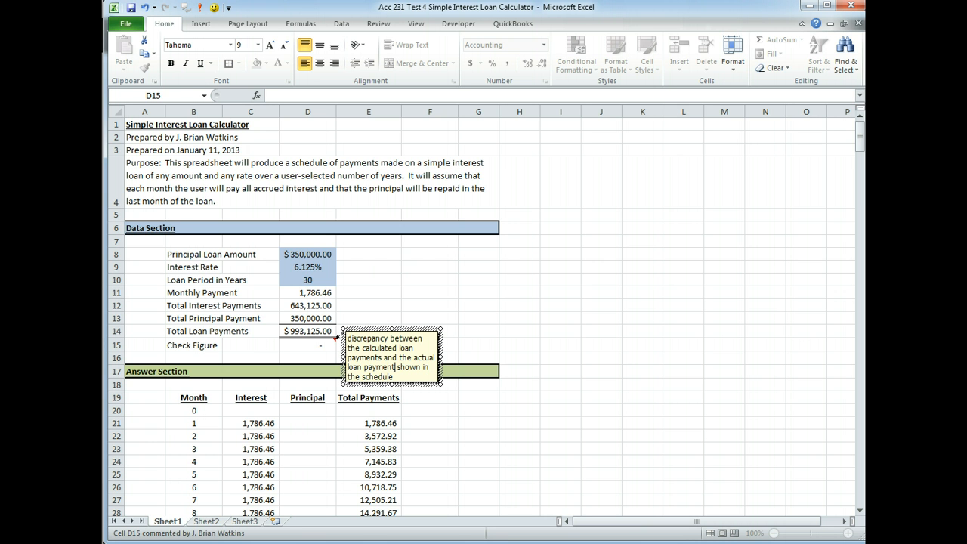
text(s)
key(Down)
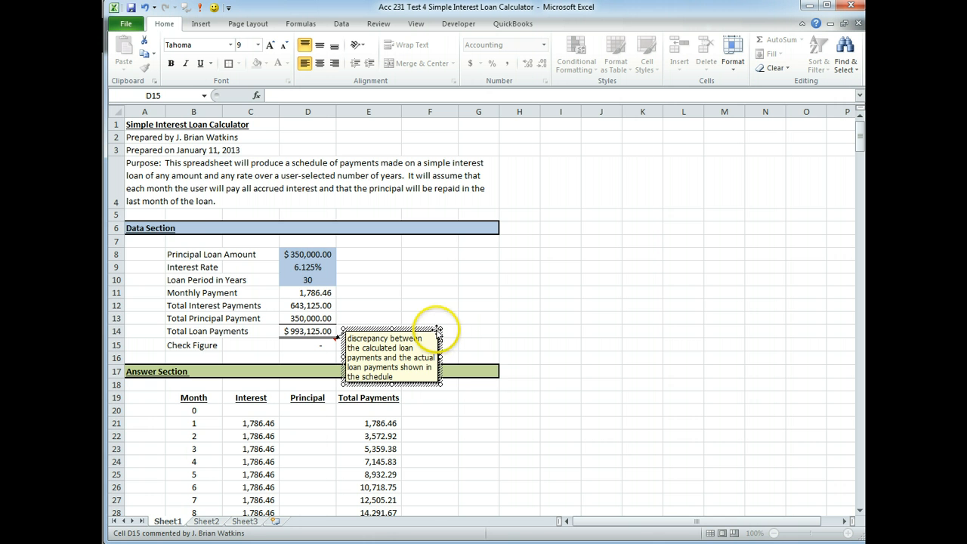
key(Return)
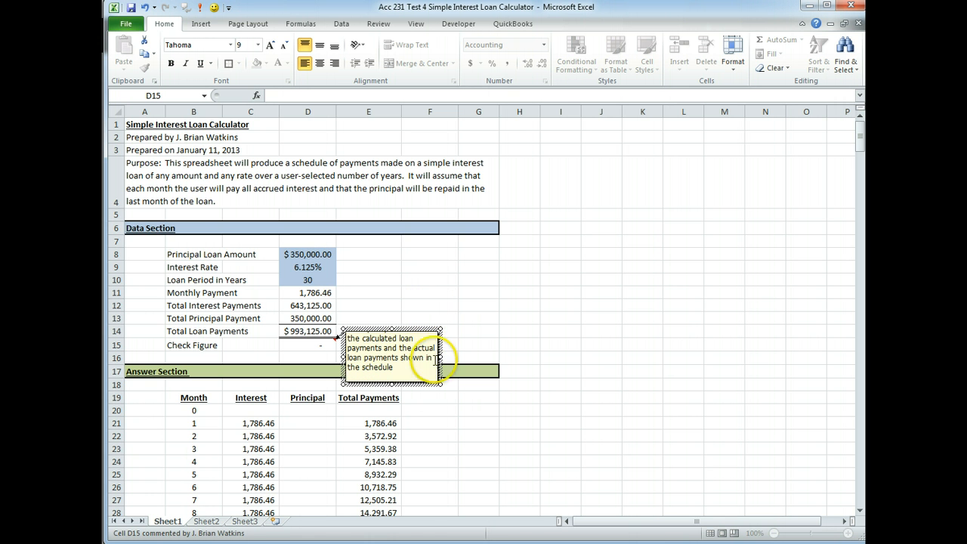
Enlarge the D15 comment box to fit its full text, and move it beside rows 8 to 14 of the Data Section
drag(438, 384, 499, 418)
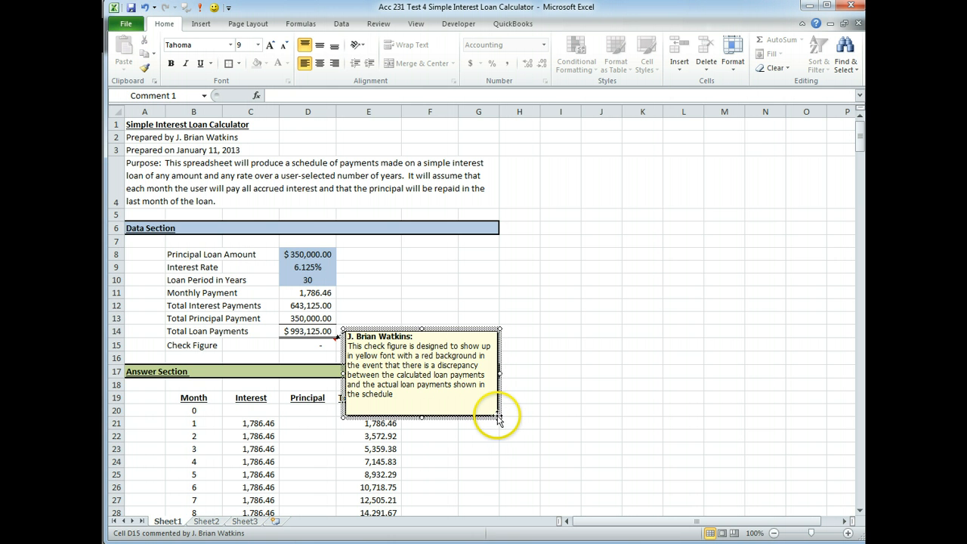
drag(499, 416, 495, 408)
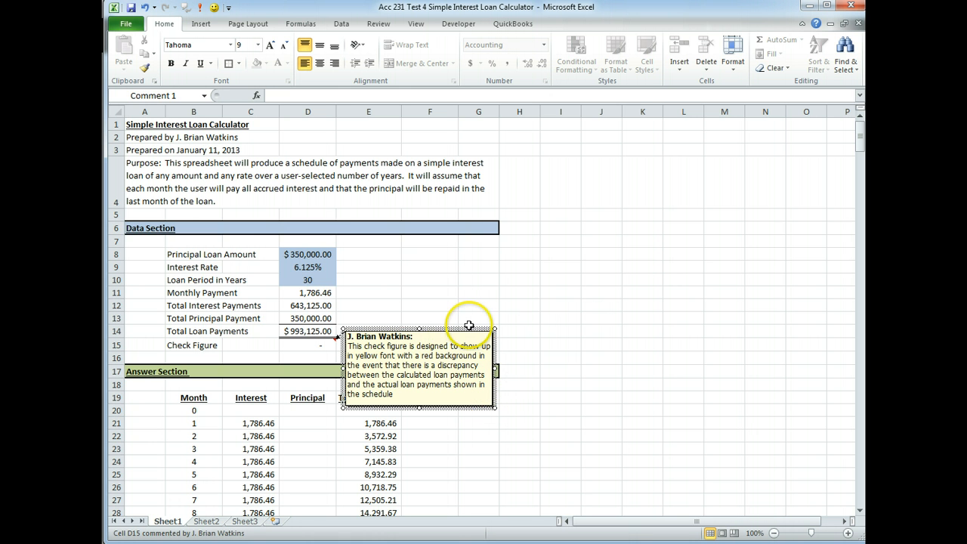
drag(484, 330, 511, 254)
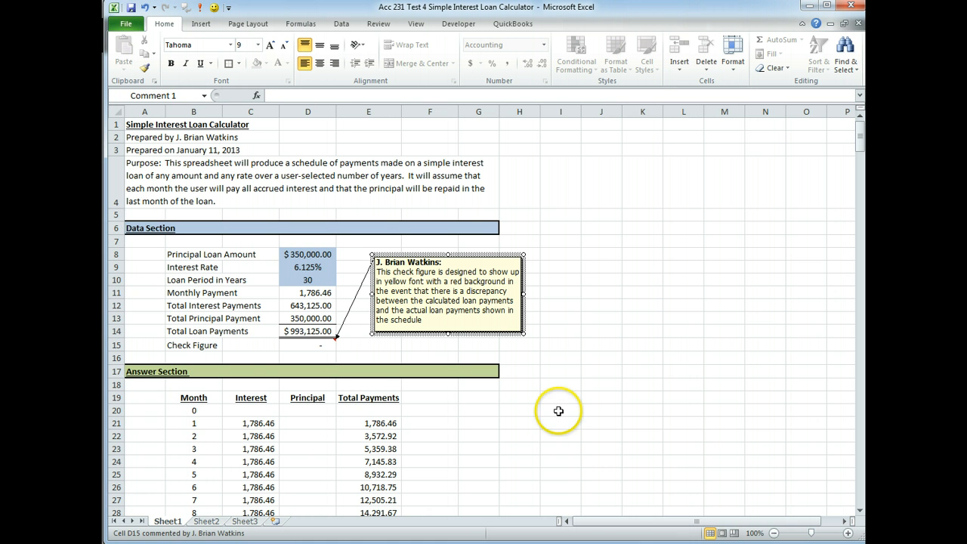
click(634, 347)
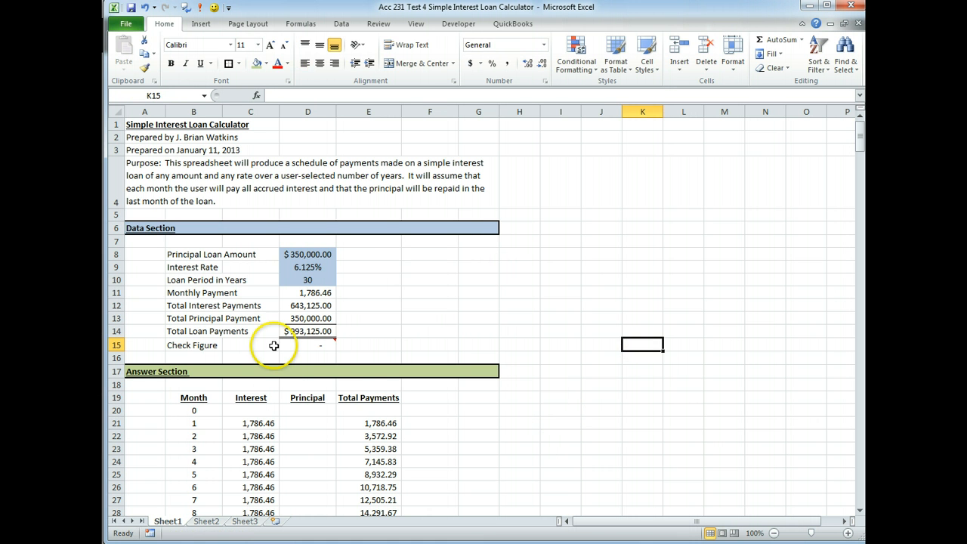
Reopen the Check Figure comment in D15 for editing and select its comment box
mouse_move(306, 345)
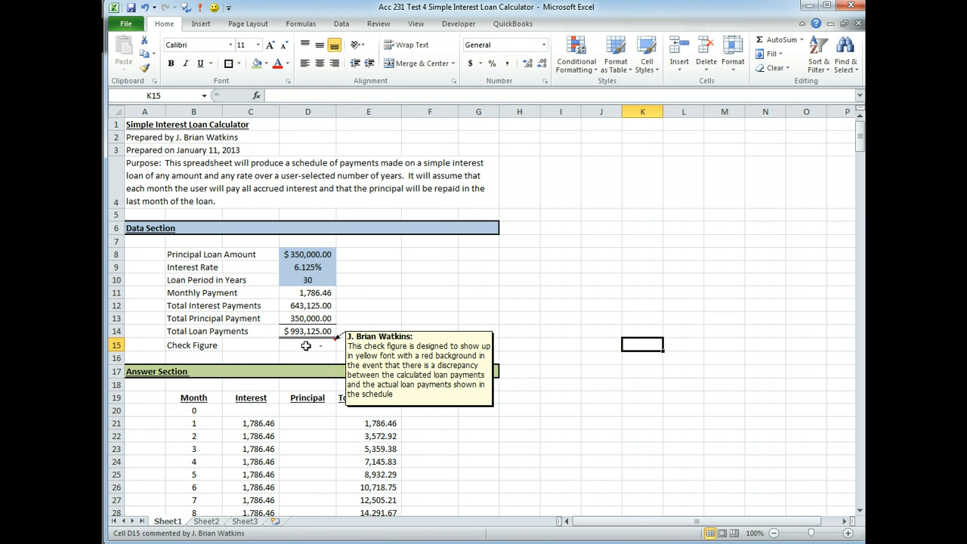
right_click(306, 346)
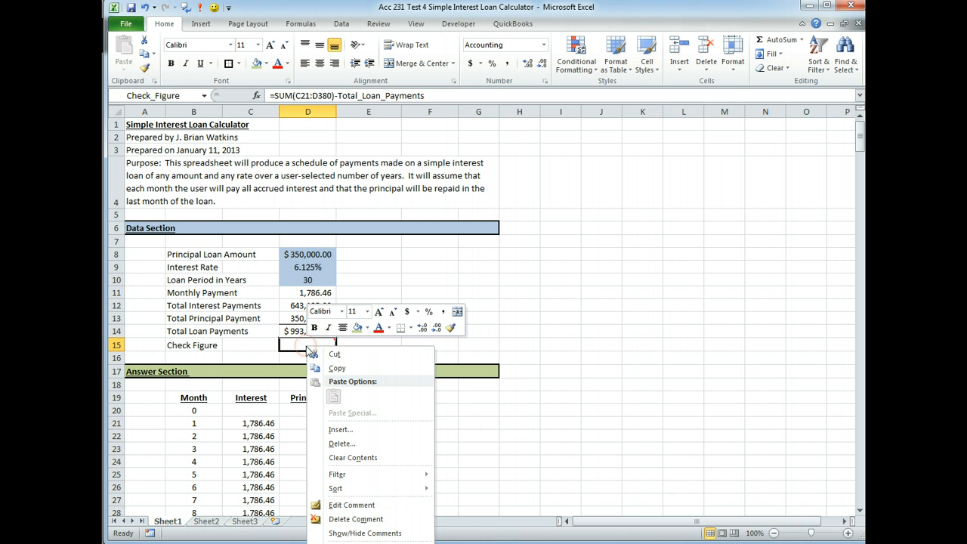
click(355, 505)
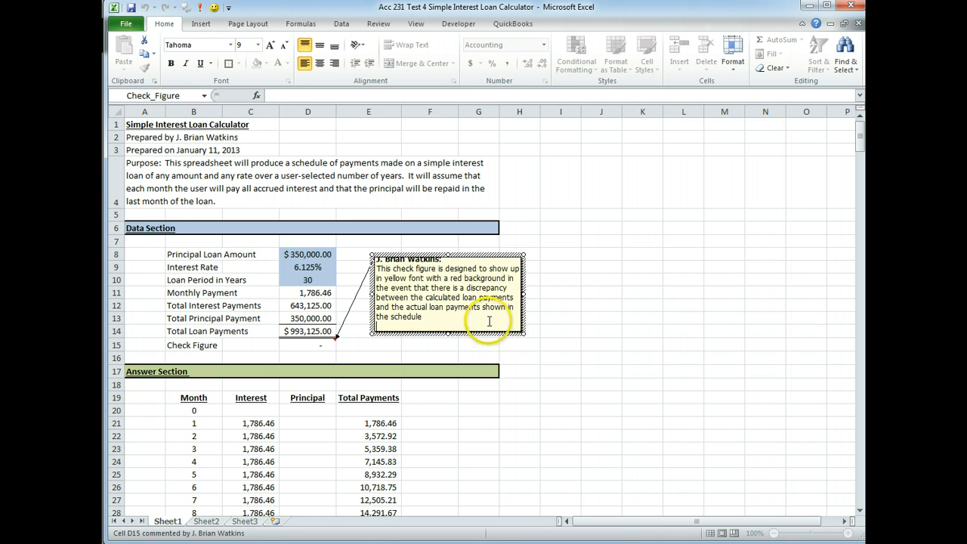
click(500, 256)
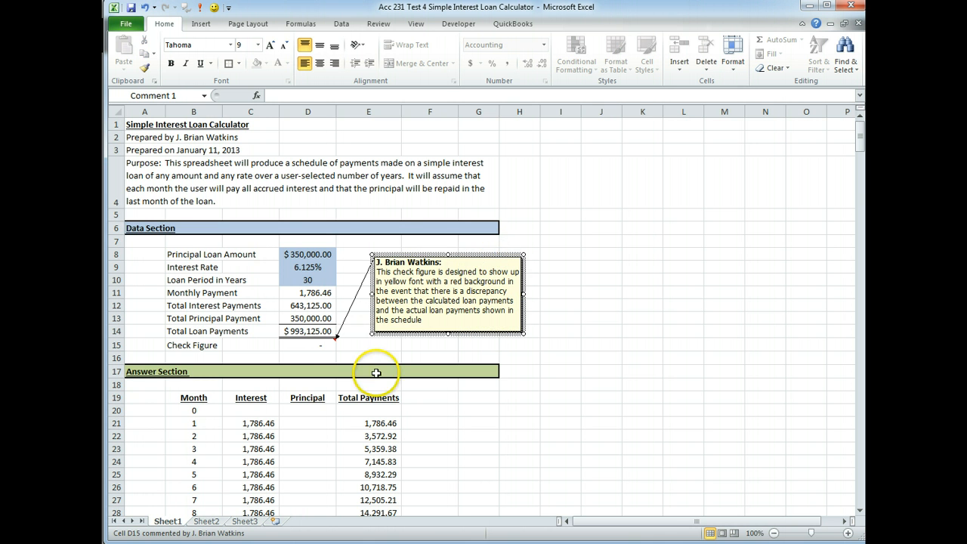
Show the D15 comment permanently on the sheet, and hide it again
click(300, 346)
right_click(300, 346)
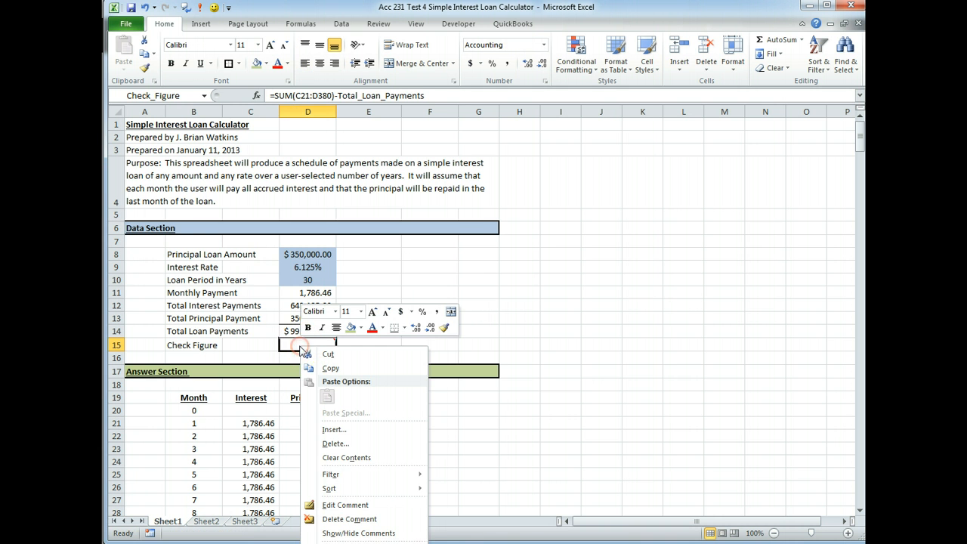
click(346, 534)
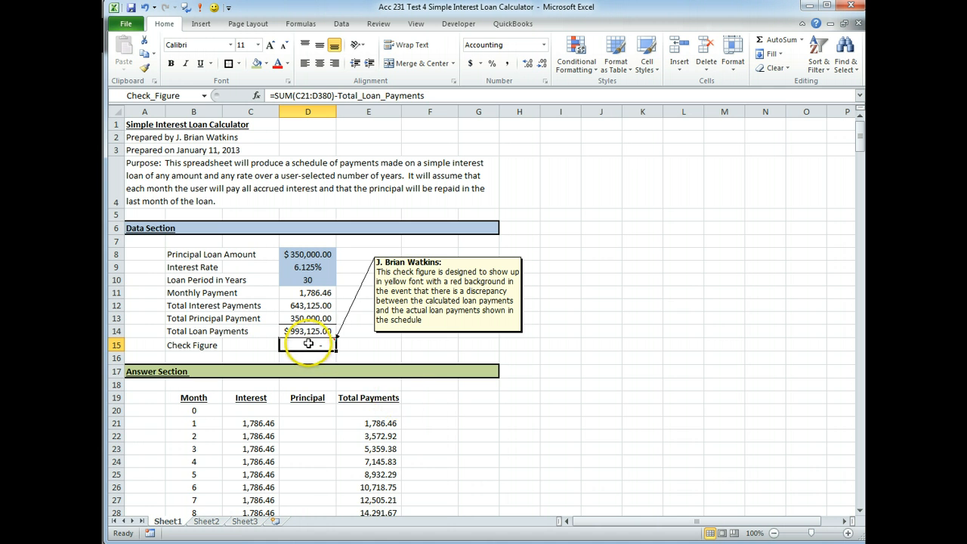
right_click(310, 346)
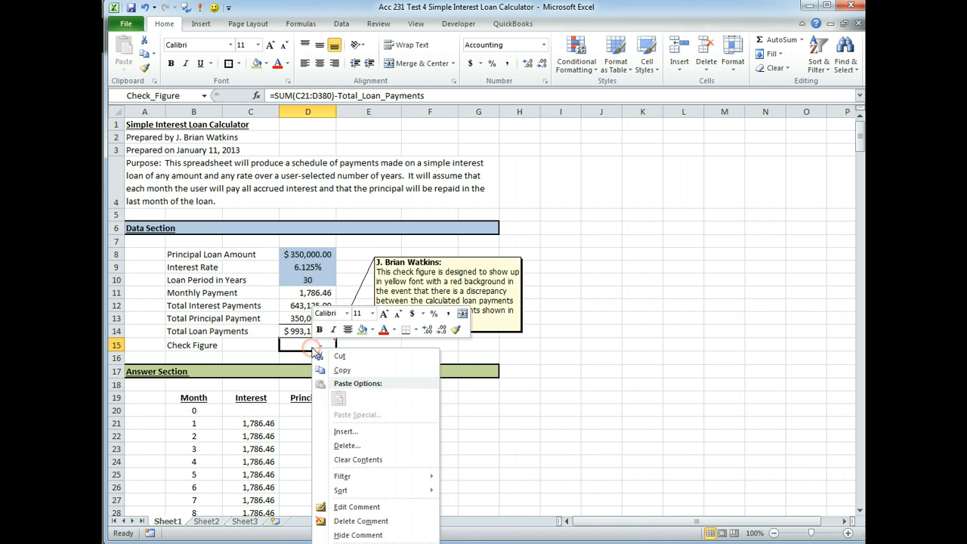
click(351, 534)
click(301, 344)
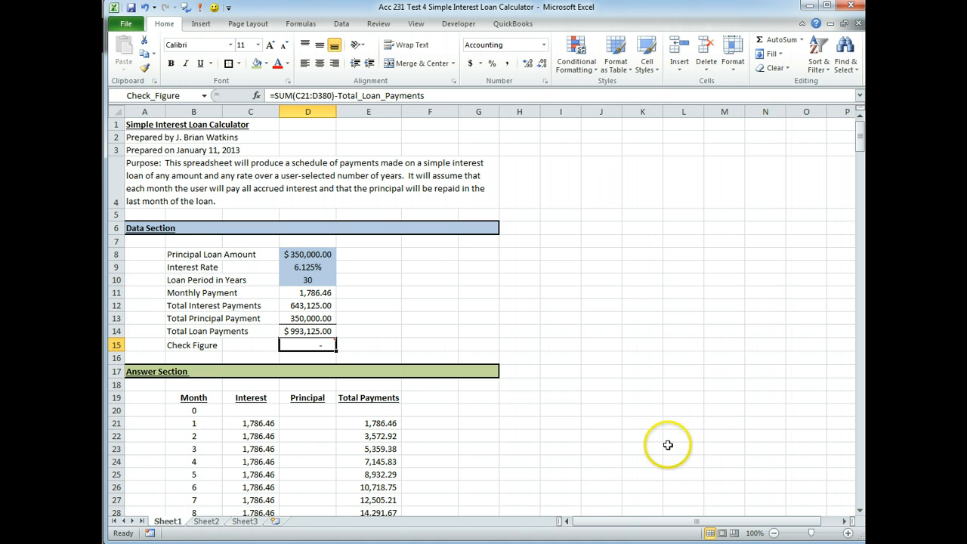
Test the Check Figure with 5 as month 2 Principal in D22, and restore the column by filling the D21 formula down
mouse_move(315, 344)
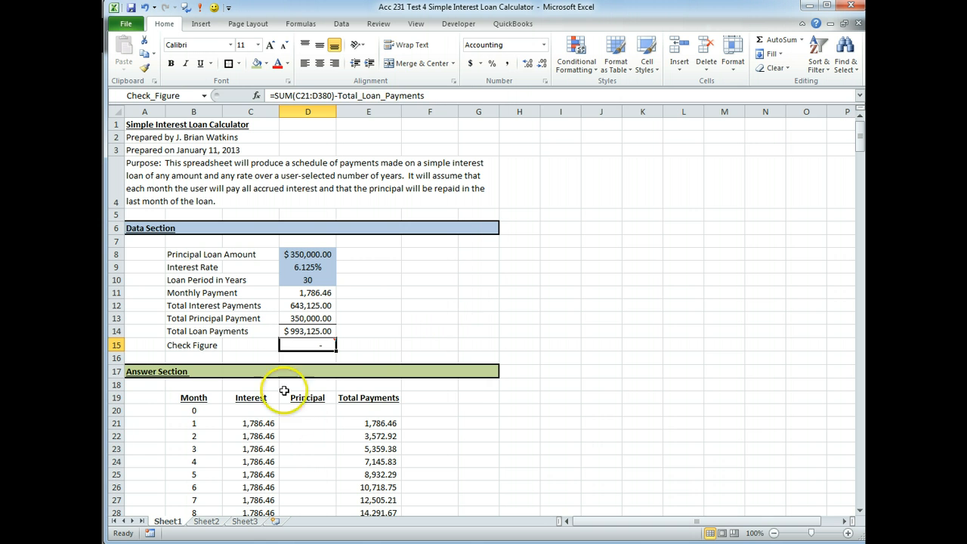
click(303, 436)
text(5)
key(Return)
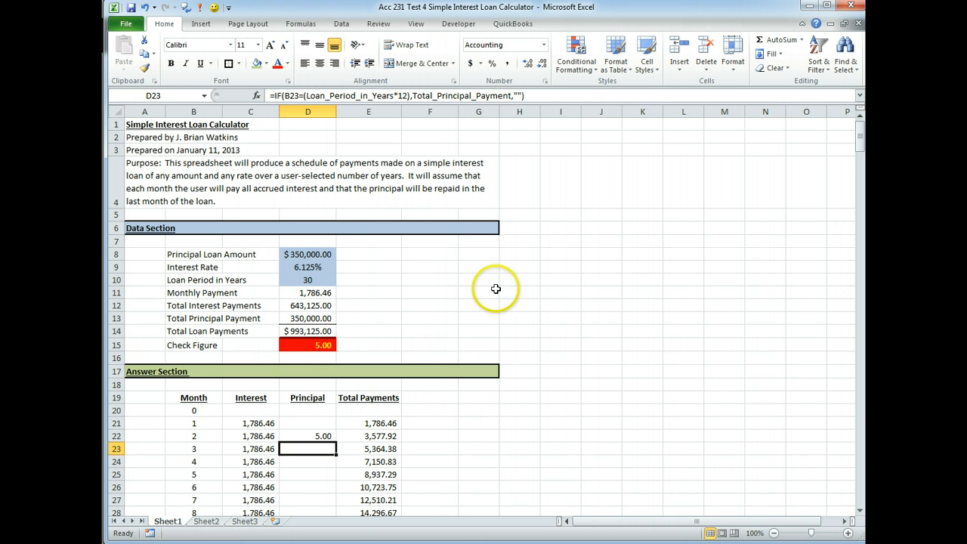
click(315, 425)
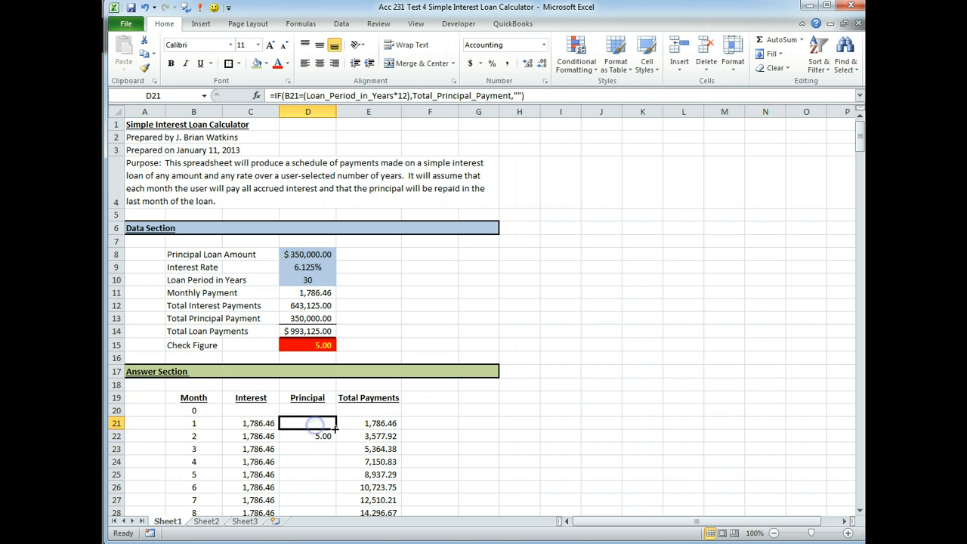
double_click(337, 429)
click(578, 399)
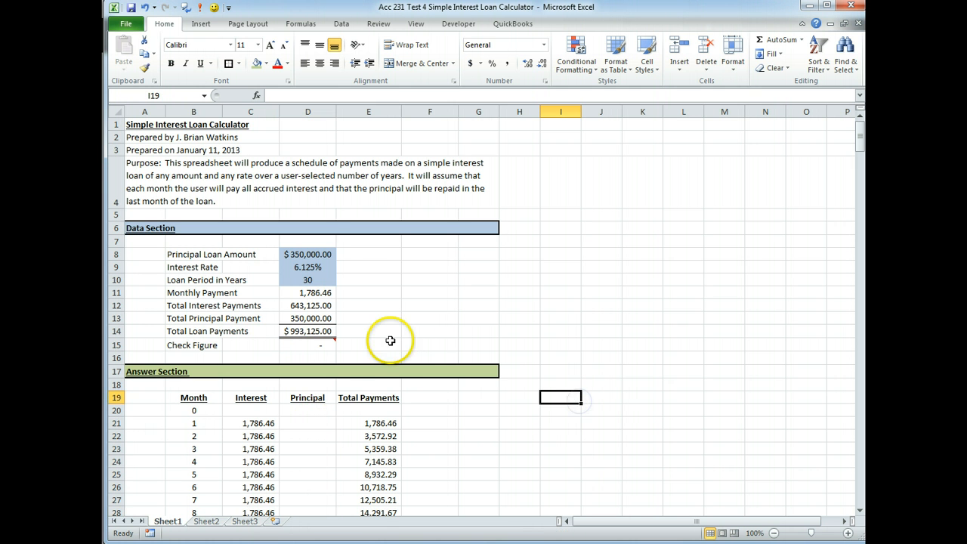
Display the Check Figure comment beside the Data Section, and return it to hidden
right_click(288, 344)
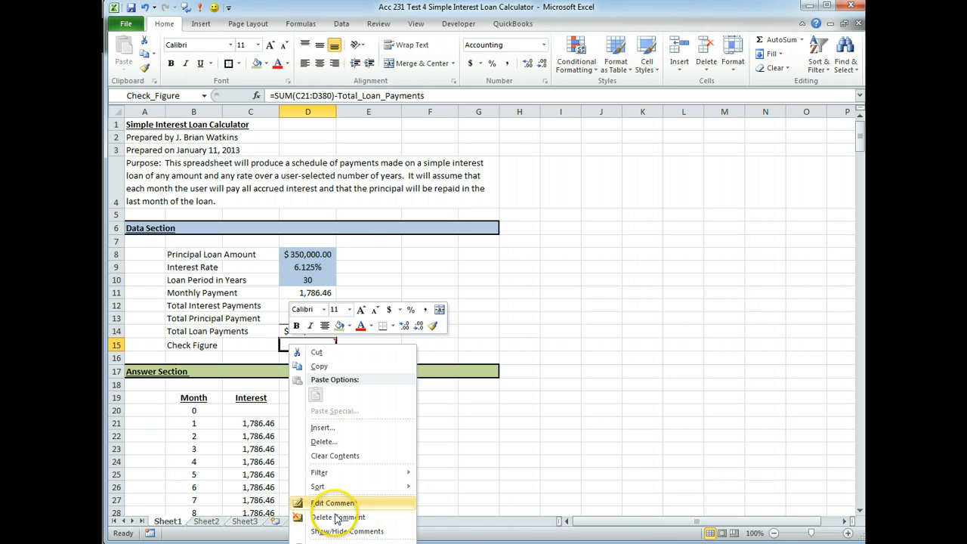
click(361, 531)
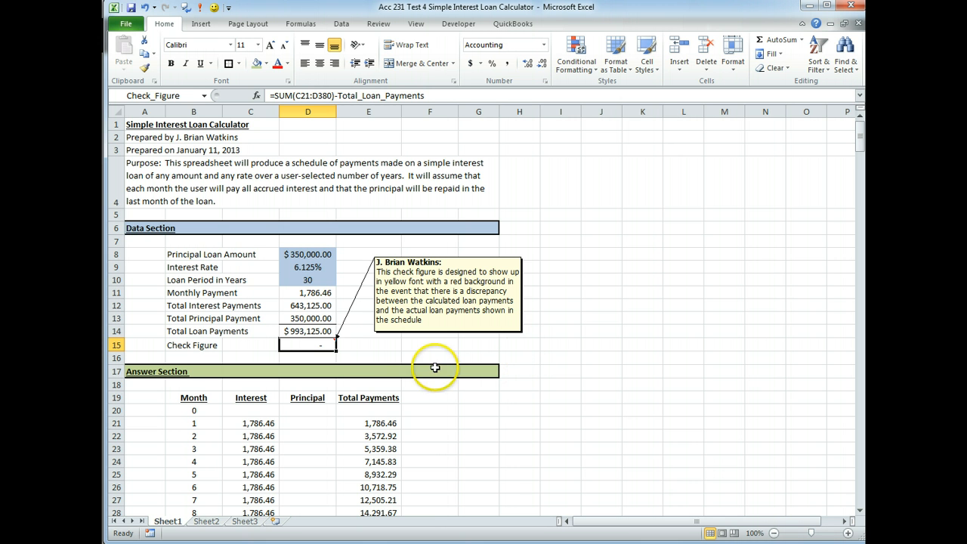
right_click(302, 348)
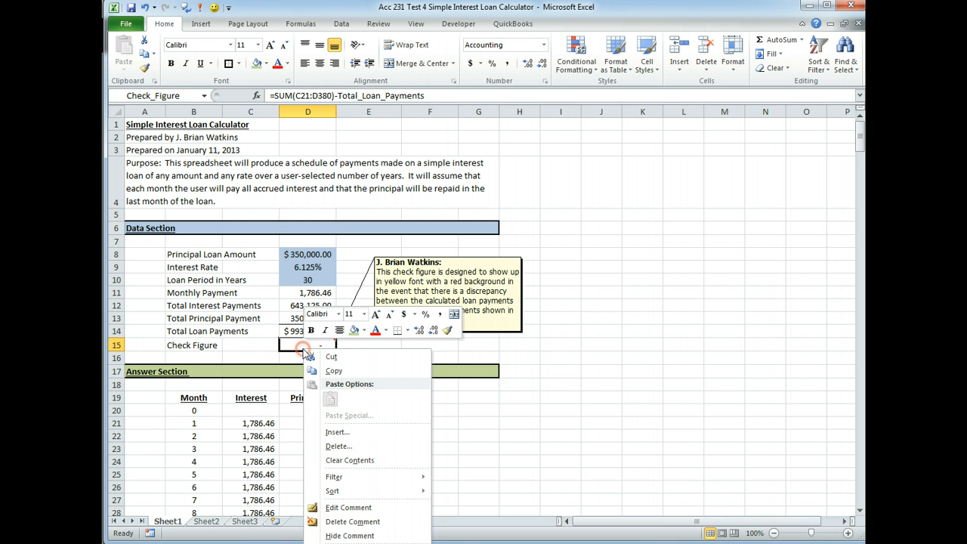
click(347, 535)
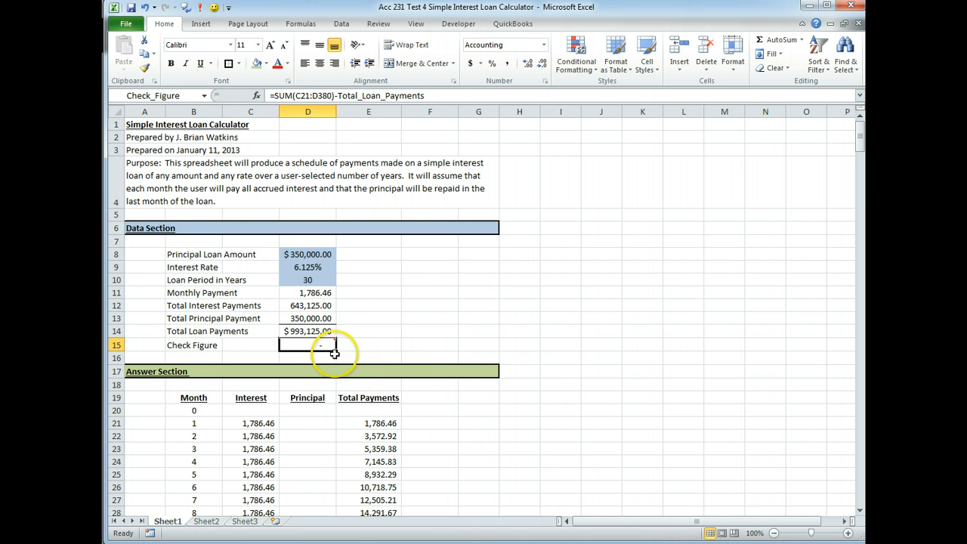
mouse_move(330, 346)
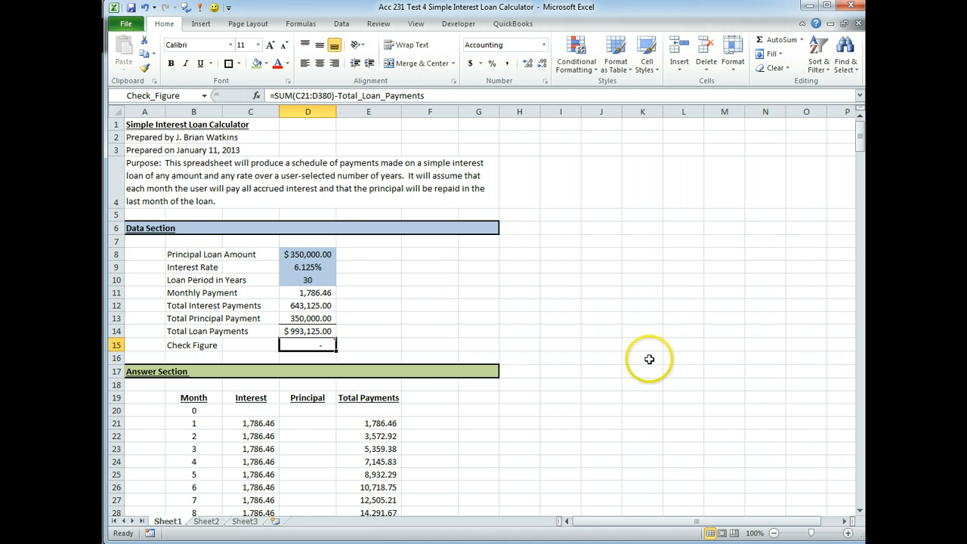
key(Right)
key(Right)
key(Up)
key(Up)
key(Up)
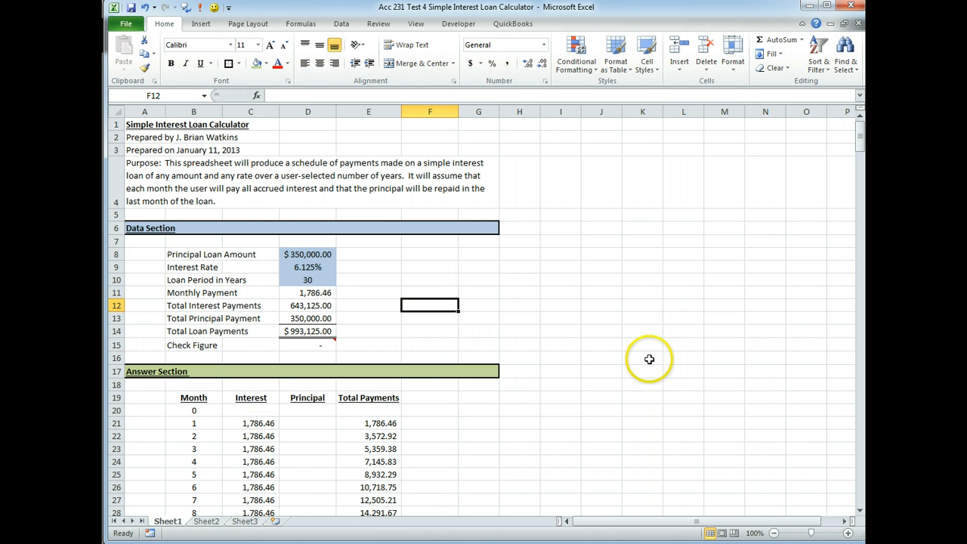
key(Left)
key(Left)
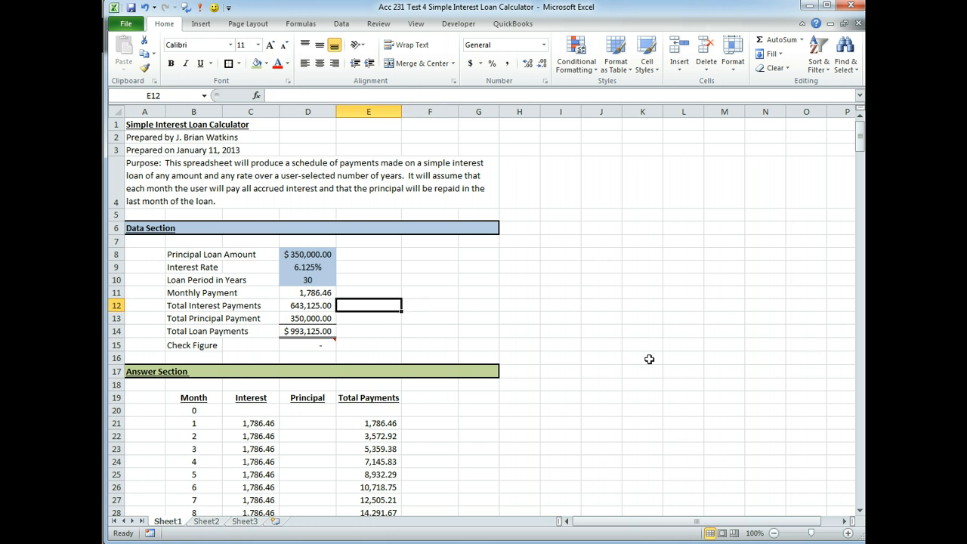
key(Right)
key(Right)
key(Right)
key(Right)
key(Right)
key(Up)
key(Up)
key(Up)
key(Up)
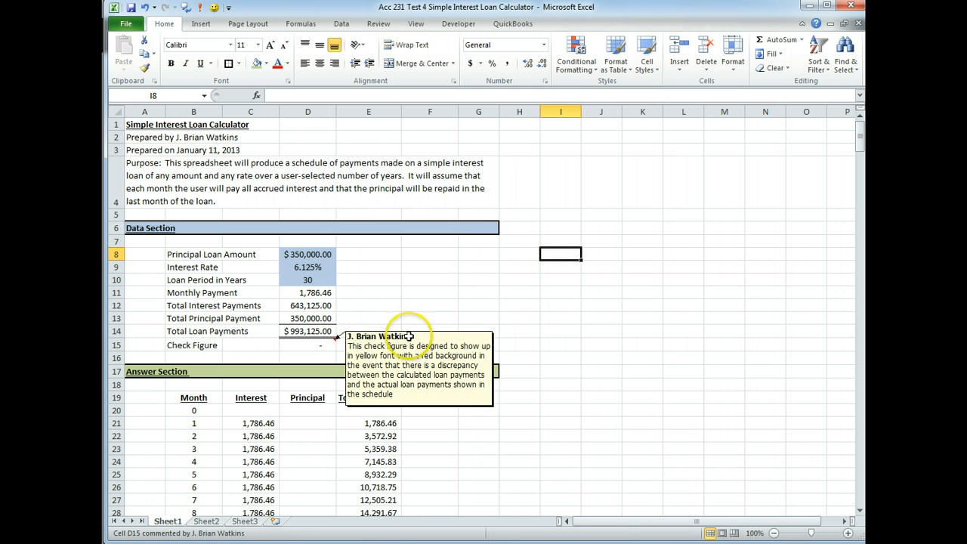
Add a custom page footer with the file path and file name in its center section
click(249, 24)
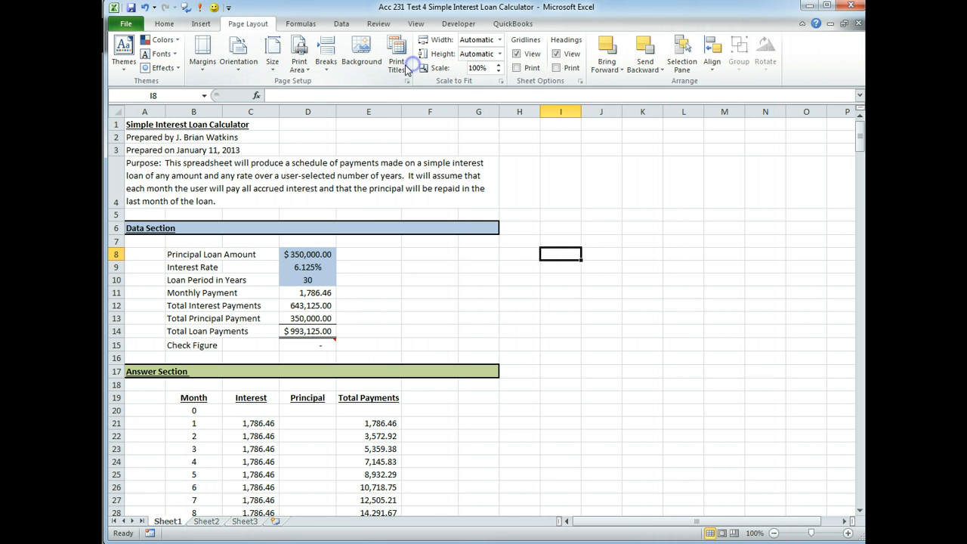
click(402, 68)
click(527, 183)
click(610, 266)
click(572, 341)
click(593, 298)
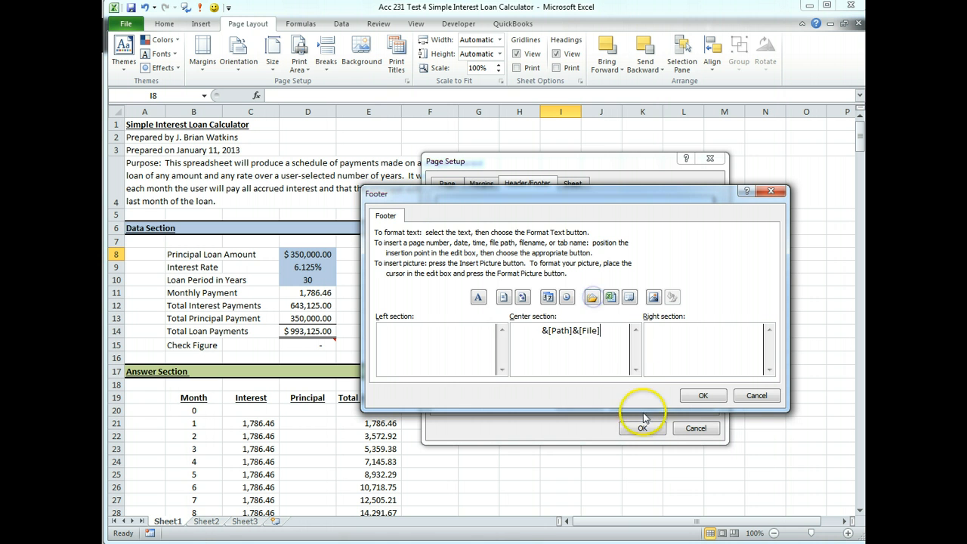
click(691, 395)
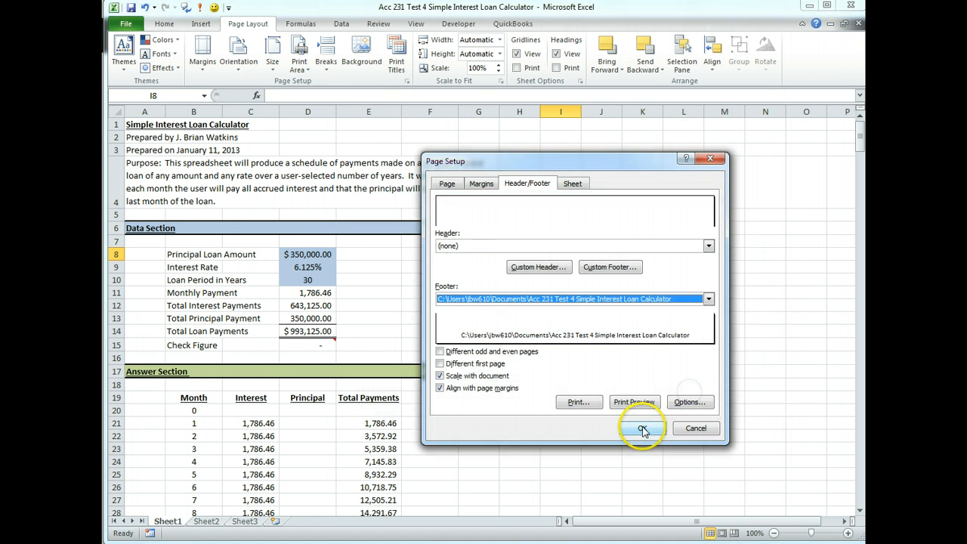
click(642, 428)
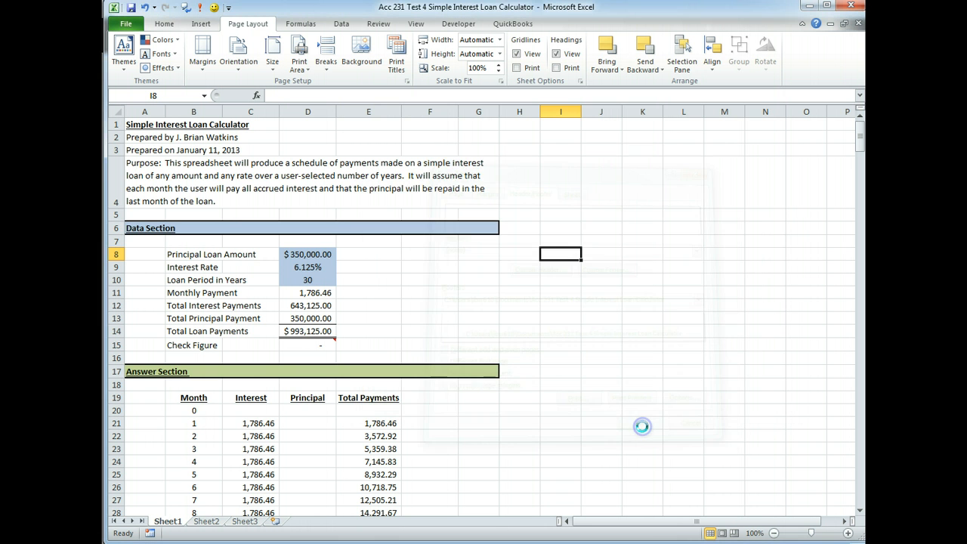
Preview the printout to check the footer on the first pages, and return to the worksheet
click(125, 24)
click(151, 194)
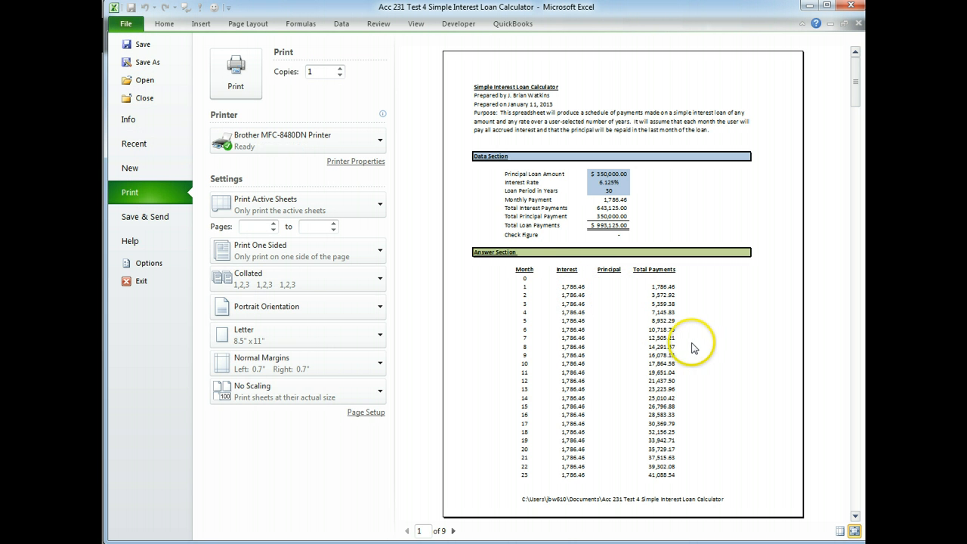
scroll(696, 349, down, 2)
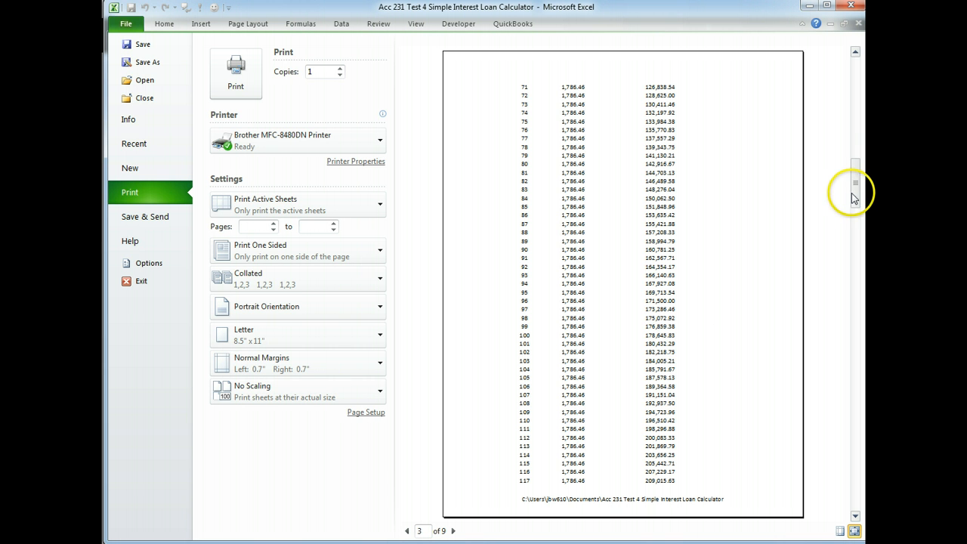
drag(856, 171, 858, 89)
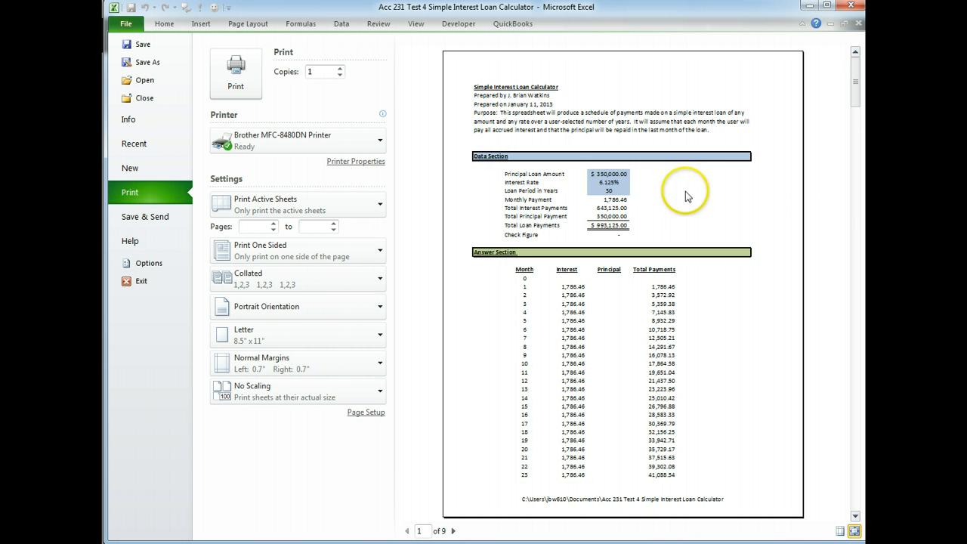
click(164, 24)
Set Loan Period in Years in D10 to 4, and go down the Principal column to month 6 in D26
click(333, 277)
text(4)
key(Return)
key(Down)
key(Down)
key(Down)
key(Down)
key(Down)
key(Down)
key(Down)
key(Down)
key(Down)
key(Down)
key(Down)
key(Down)
key(Down)
key(Down)
key(Down)
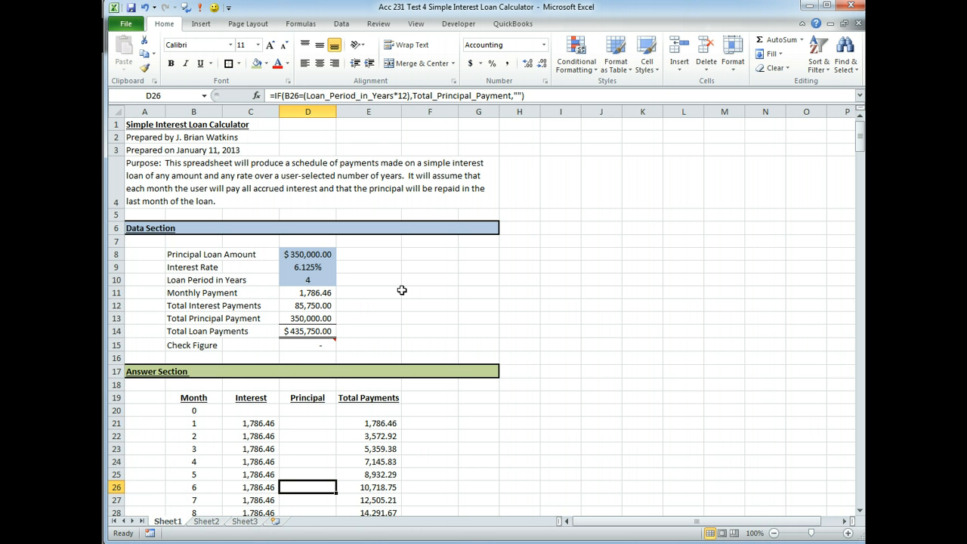
Review the payment schedule for a 0.5-year loan period, and set Loan Period in Years in D10 to 4
scroll(473, 381, down, 2)
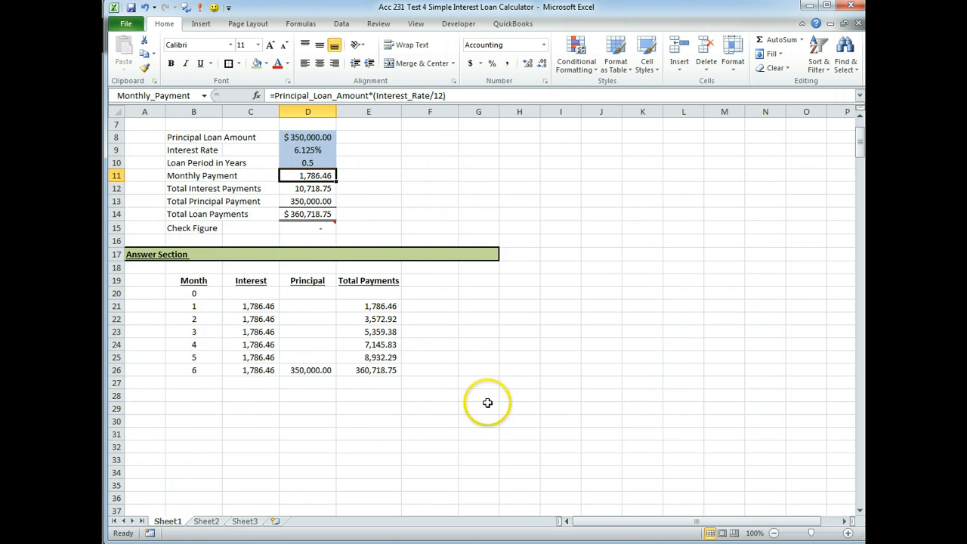
scroll(490, 401, up, 2)
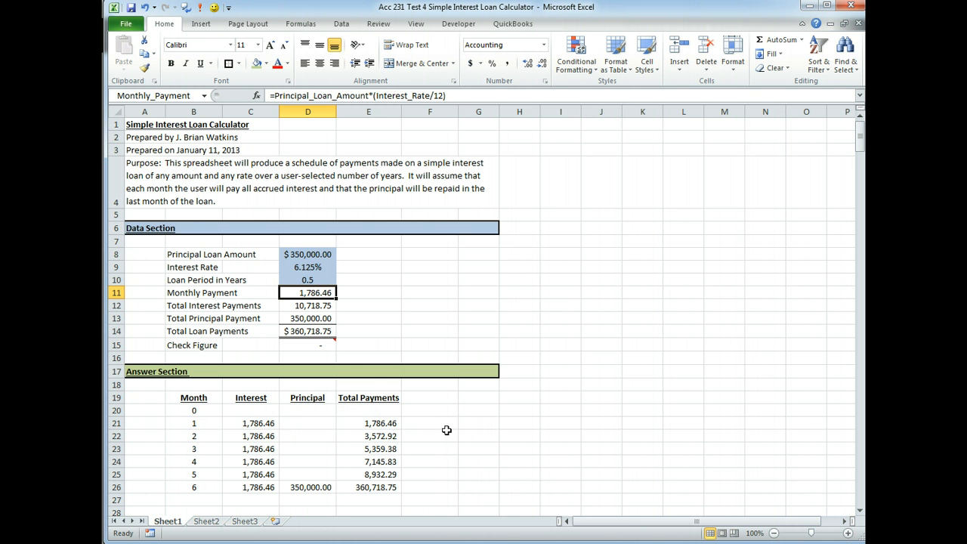
click(325, 281)
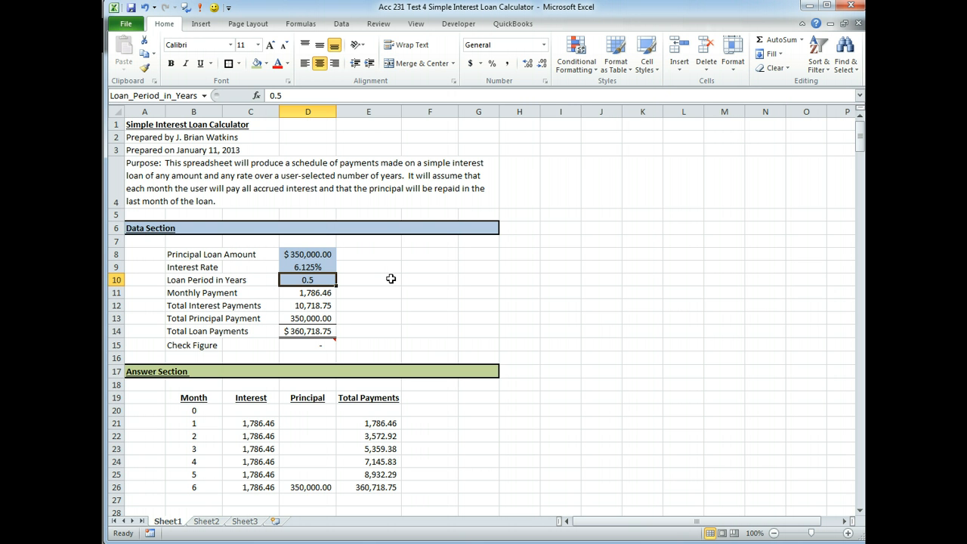
text(4)
key(Return)
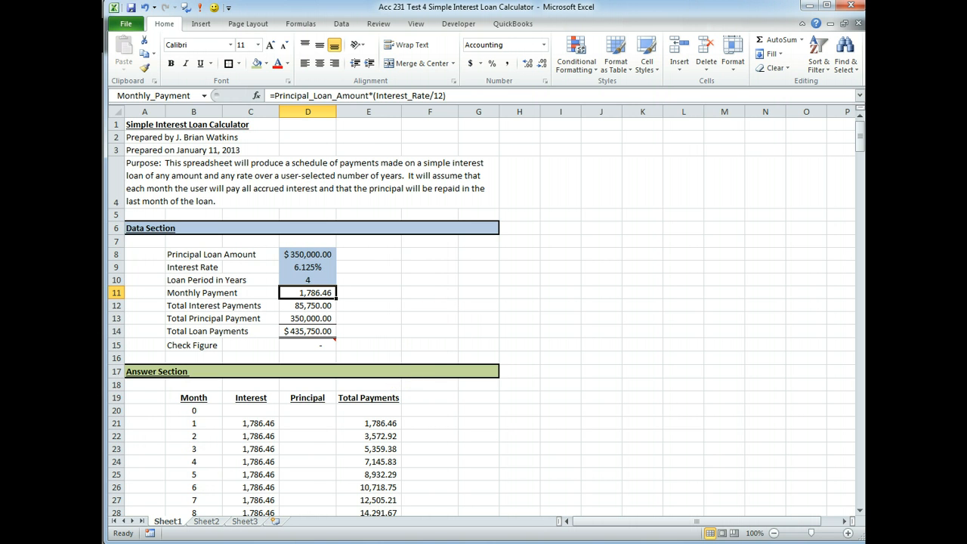